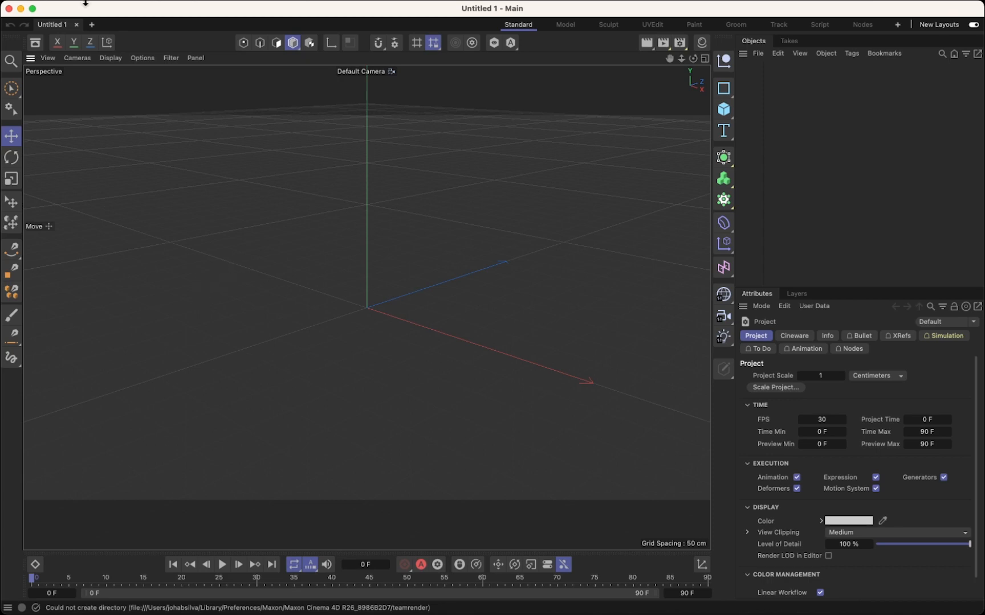
# Display the application's version information and close it again.
pyautogui.click(64, 8)
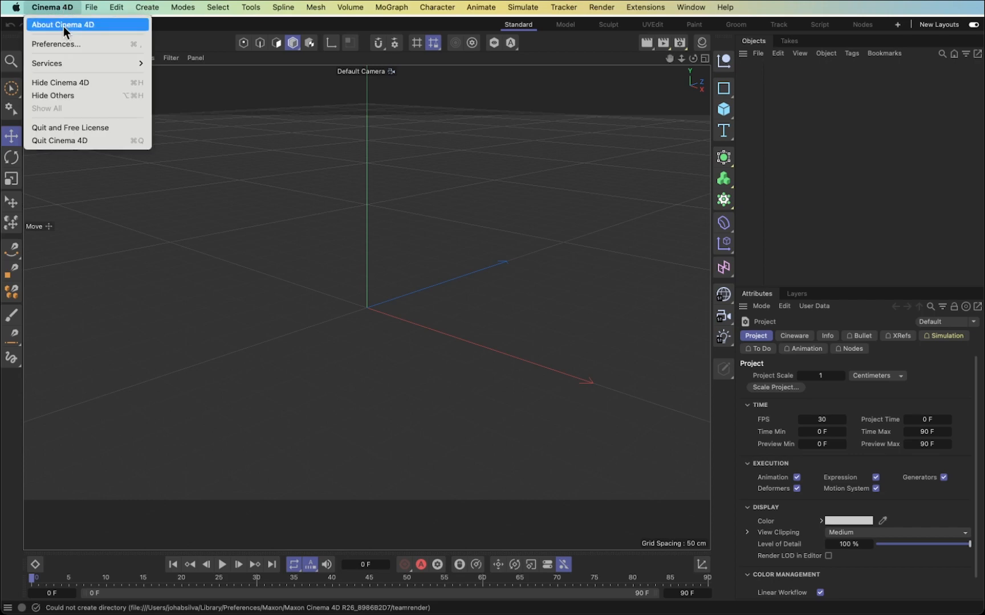
pyautogui.click(63, 25)
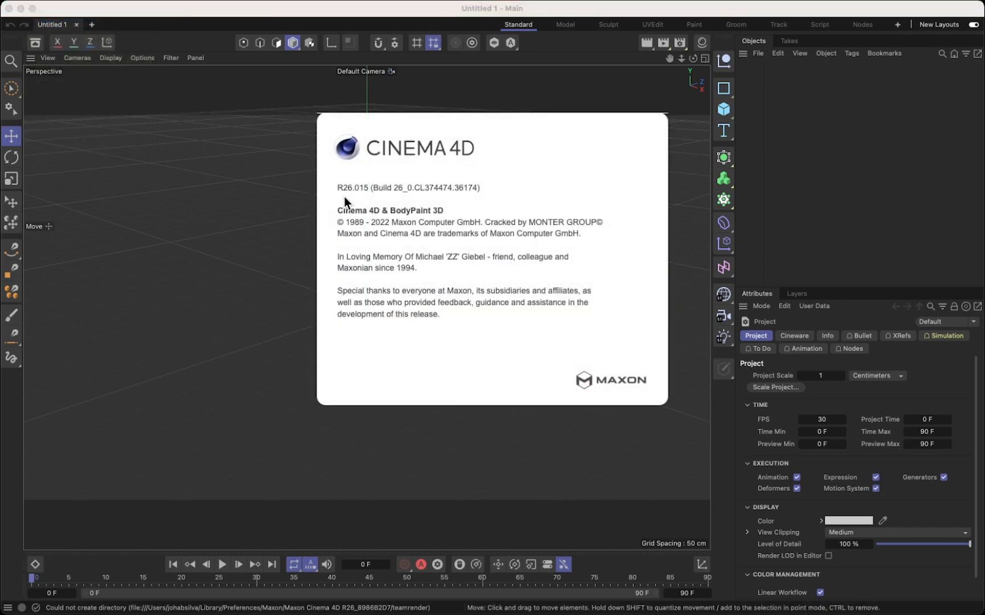
pyautogui.click(487, 427)
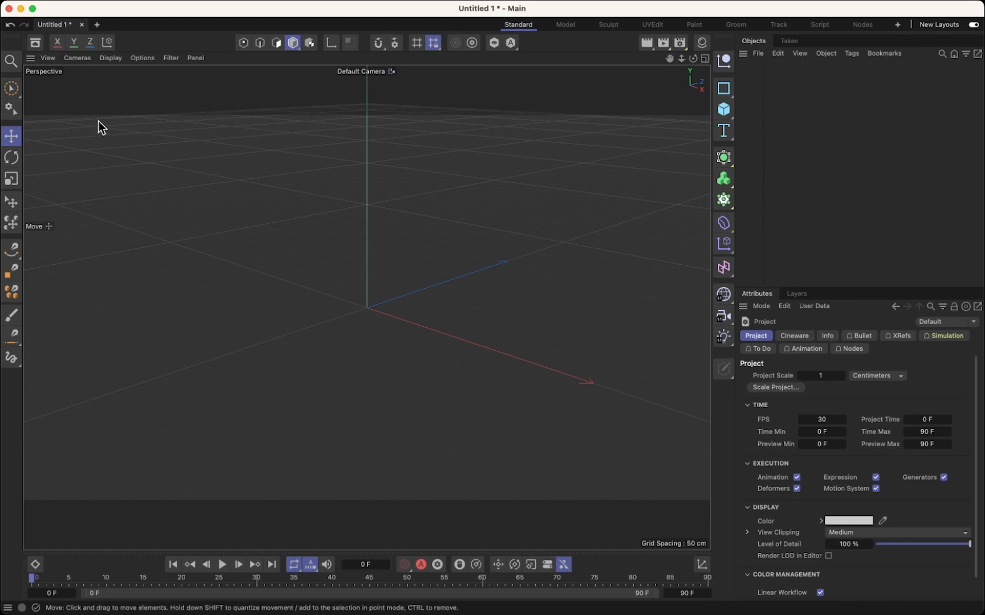
# Raise the boundary between the viewport and the timeline to leave free space beneath the timeline.
pyautogui.moveTo(143, 4)
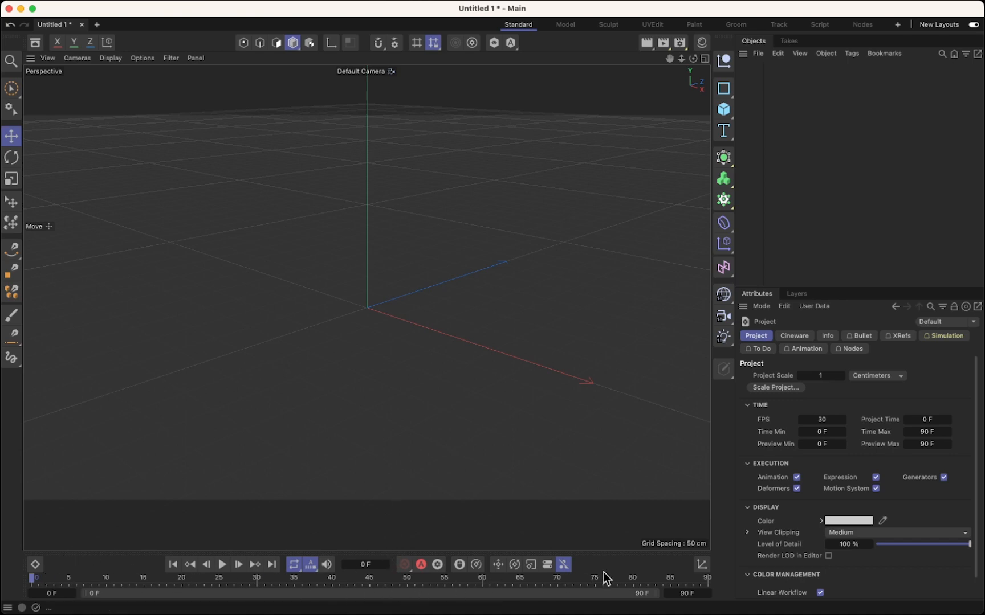
pyautogui.moveTo(537, 550); pyautogui.dragTo(536, 493)
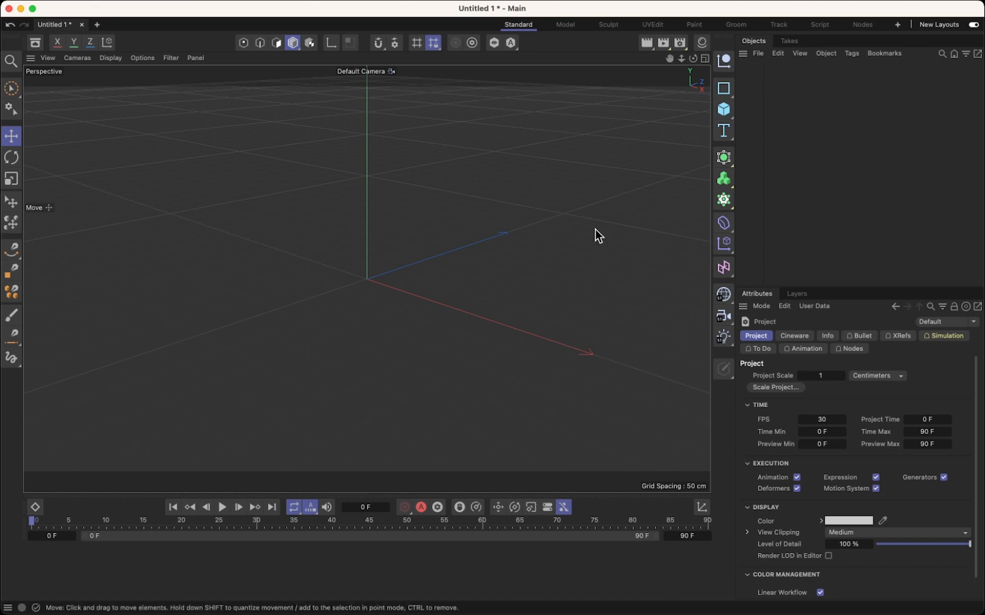
# Look through the Model, Sculpt, UVEdit, Paint, Groom, Track, Script and Nodes layouts in order.
pyautogui.click(567, 24)
pyautogui.click(605, 25)
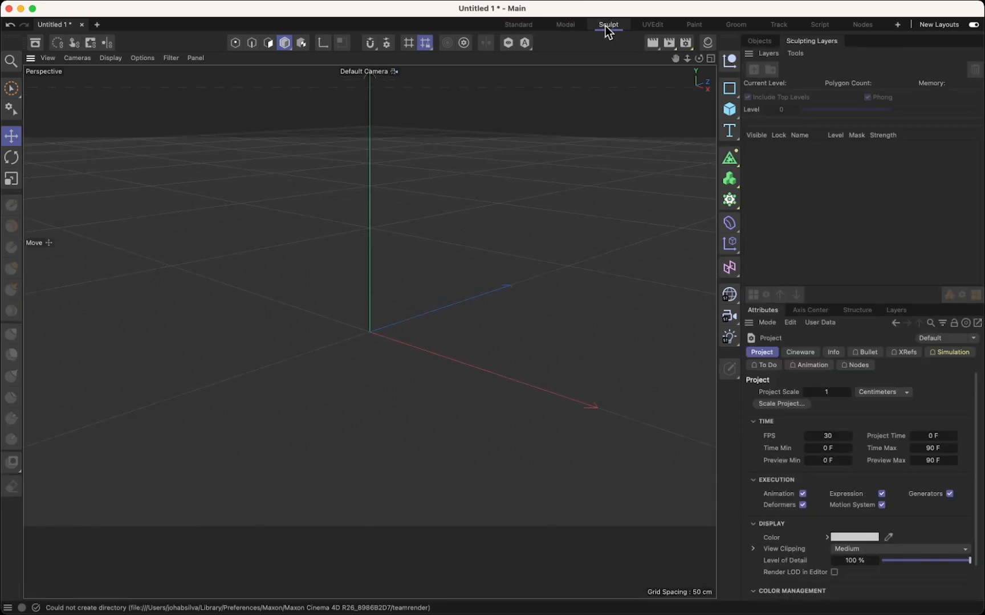
pyautogui.click(641, 24)
pyautogui.click(692, 24)
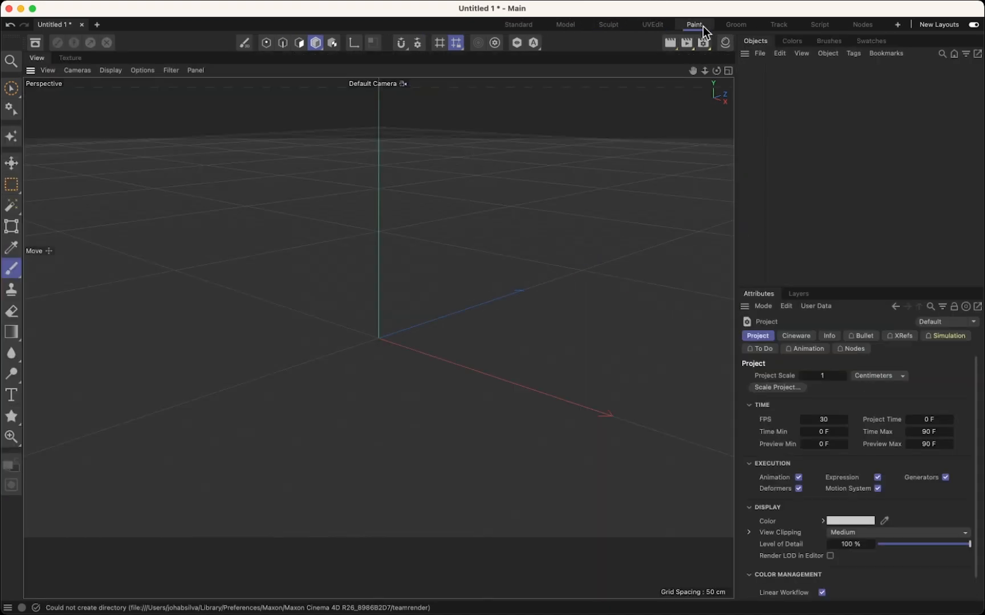
pyautogui.click(735, 26)
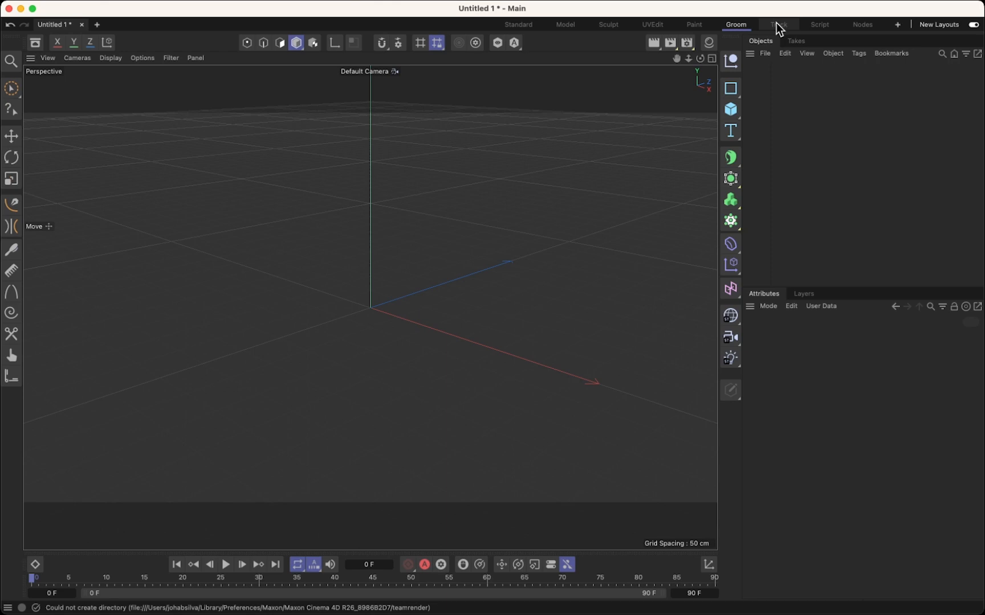
pyautogui.click(776, 23)
pyautogui.click(814, 24)
pyautogui.click(863, 28)
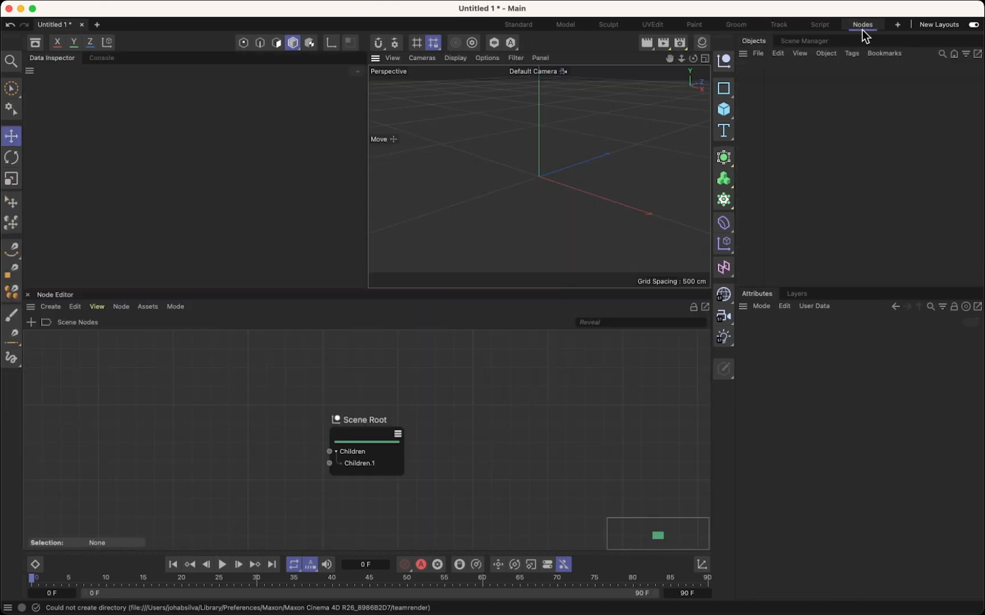
# Go back through the layouts to Sculpt, revisit Script and Nodes, and return to the Standard layout.
pyautogui.click(827, 25)
pyautogui.click(780, 25)
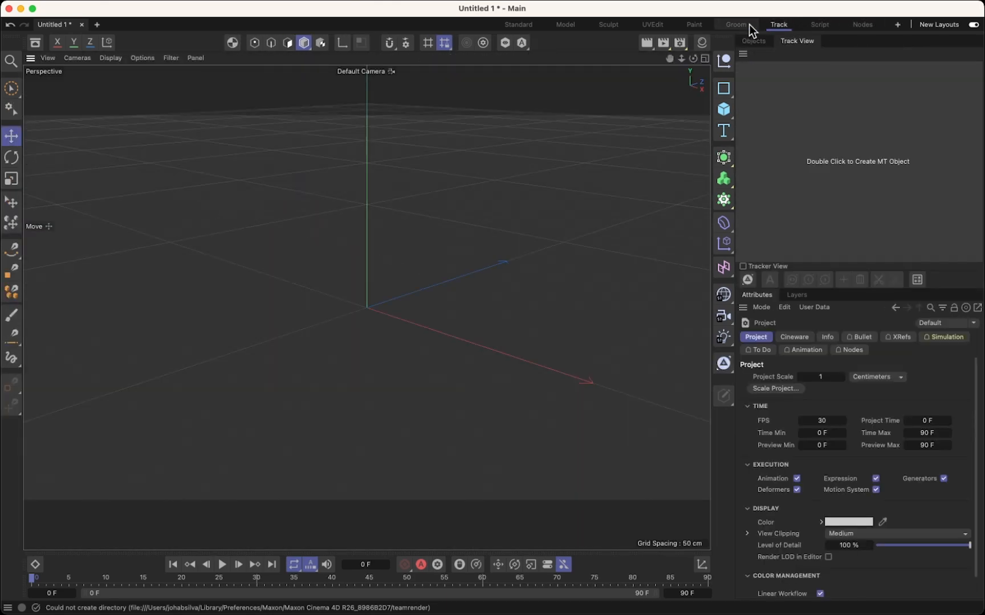
pyautogui.click(741, 23)
pyautogui.click(690, 25)
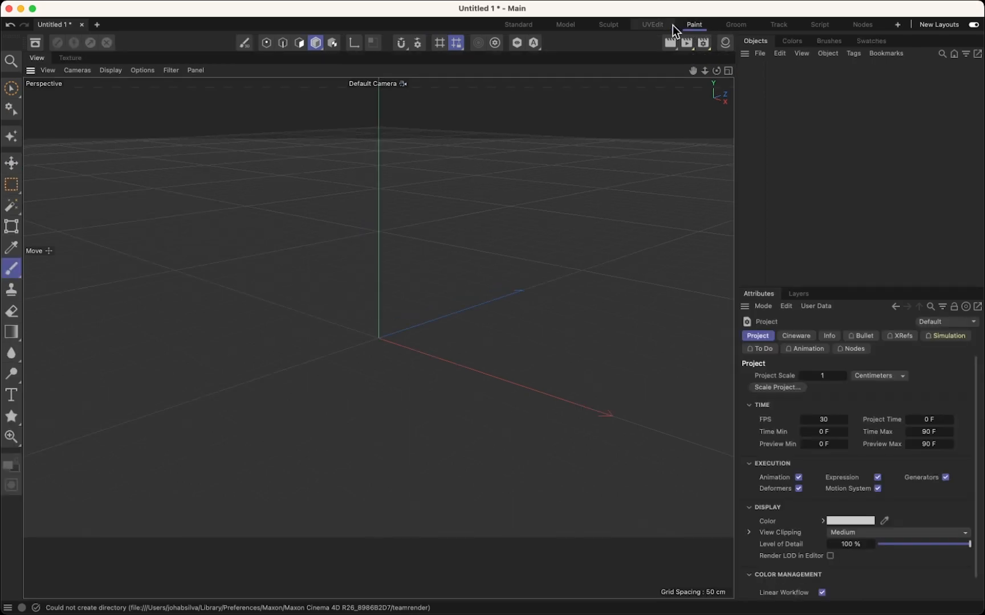
pyautogui.click(651, 24)
pyautogui.click(593, 25)
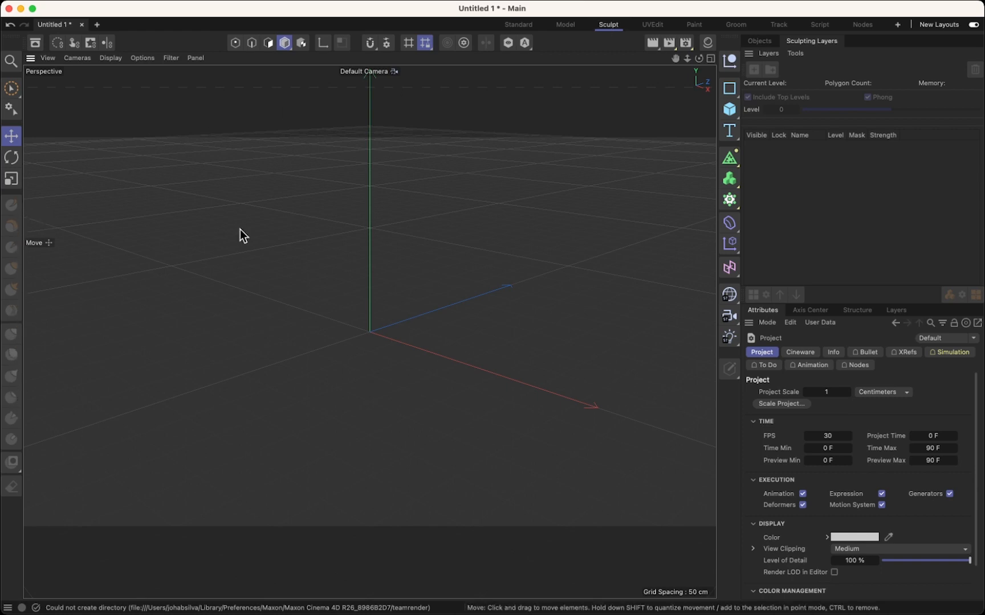
pyautogui.click(818, 25)
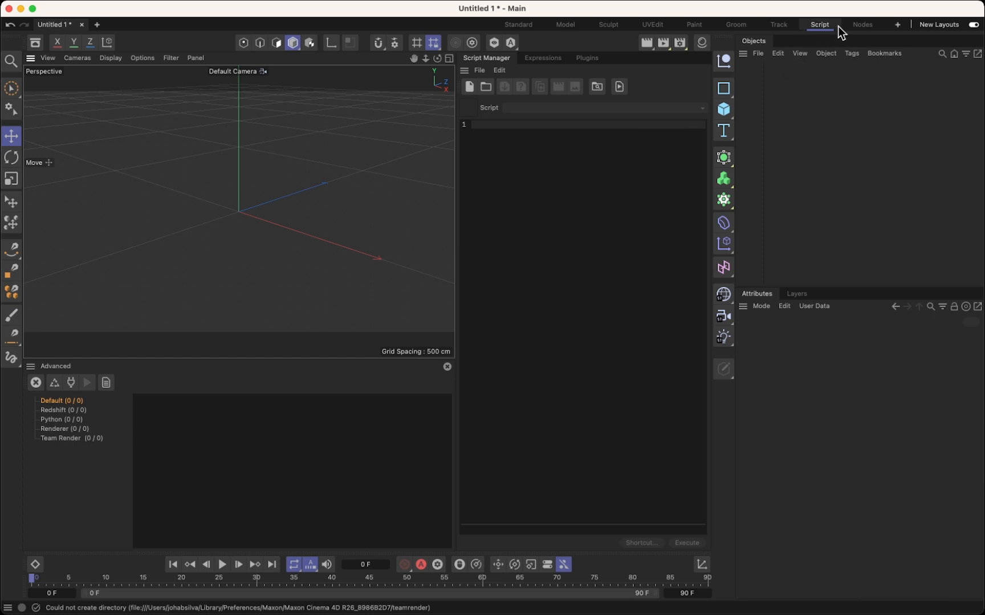
pyautogui.click(861, 24)
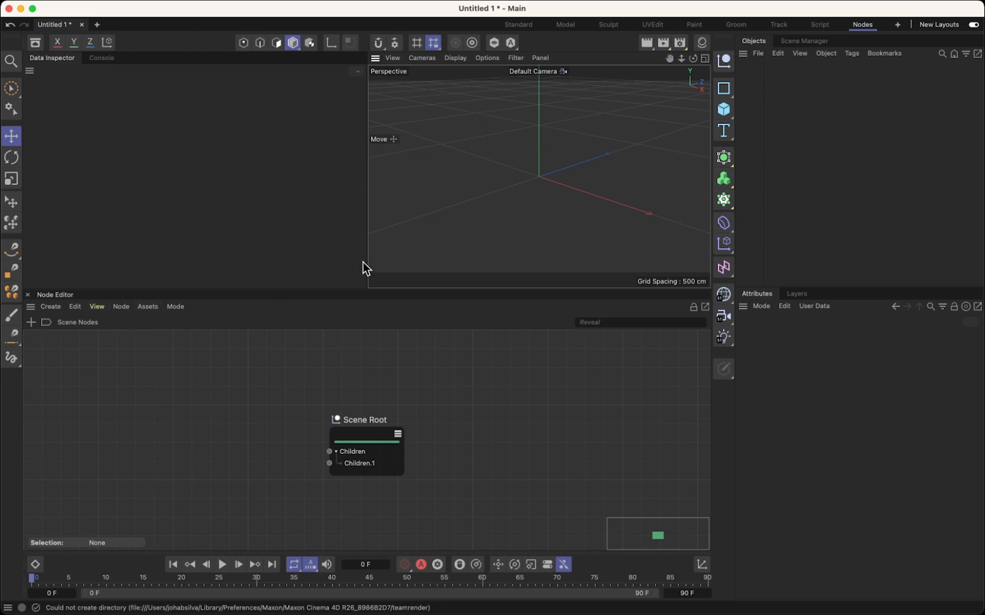
pyautogui.click(518, 24)
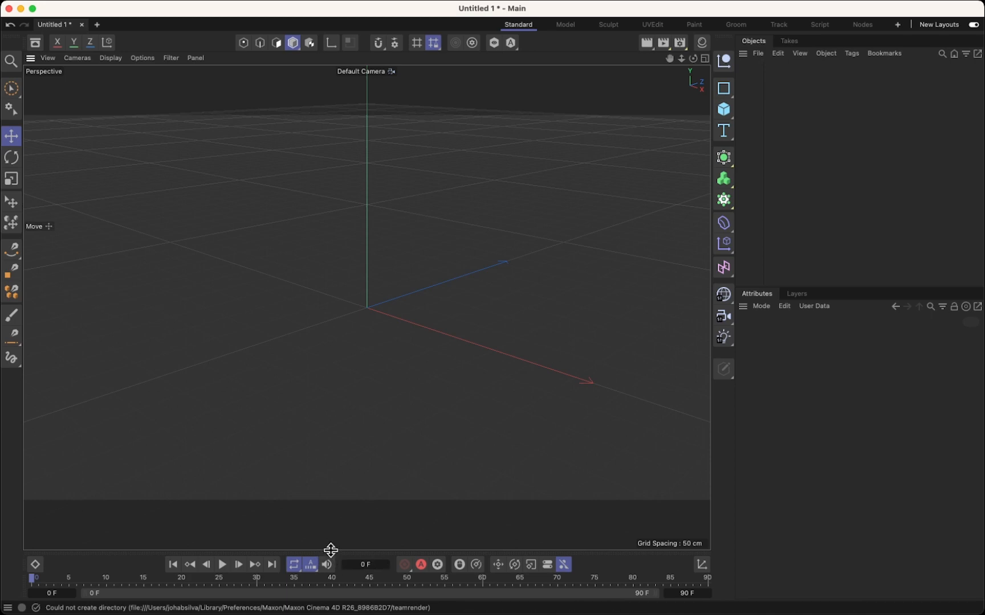
# Adjust the boundary between the viewport and the timeline, and orbit and pan the camera around the empty scene's origin.
pyautogui.moveTo(330, 550); pyautogui.dragTo(339, 474)
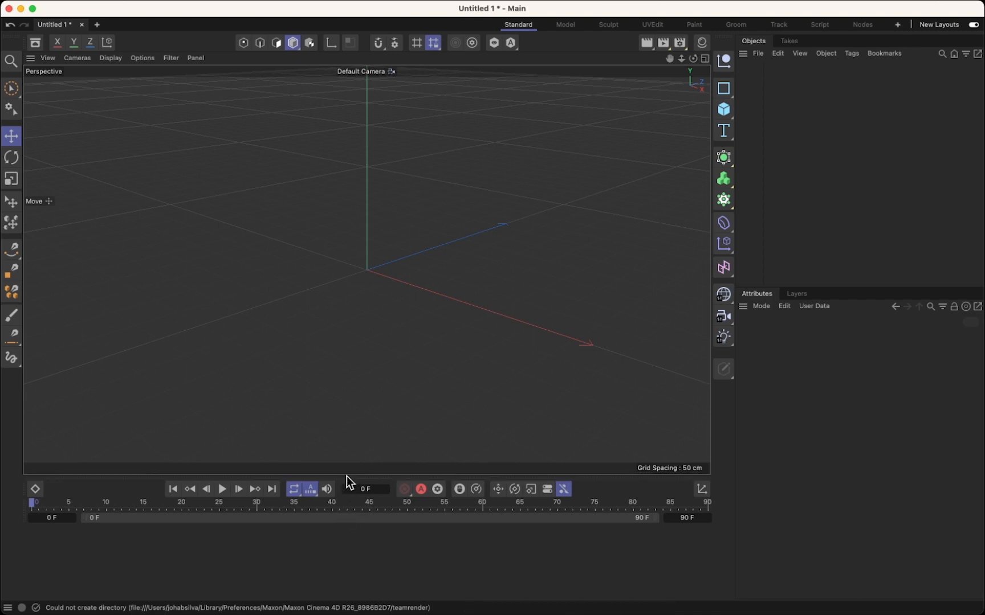
pyautogui.moveTo(344, 474); pyautogui.dragTo(341, 541)
pyautogui.keyDown('alt'); pyautogui.moveTo(443, 316); pyautogui.dragTo(645, 131); pyautogui.keyUp('alt')
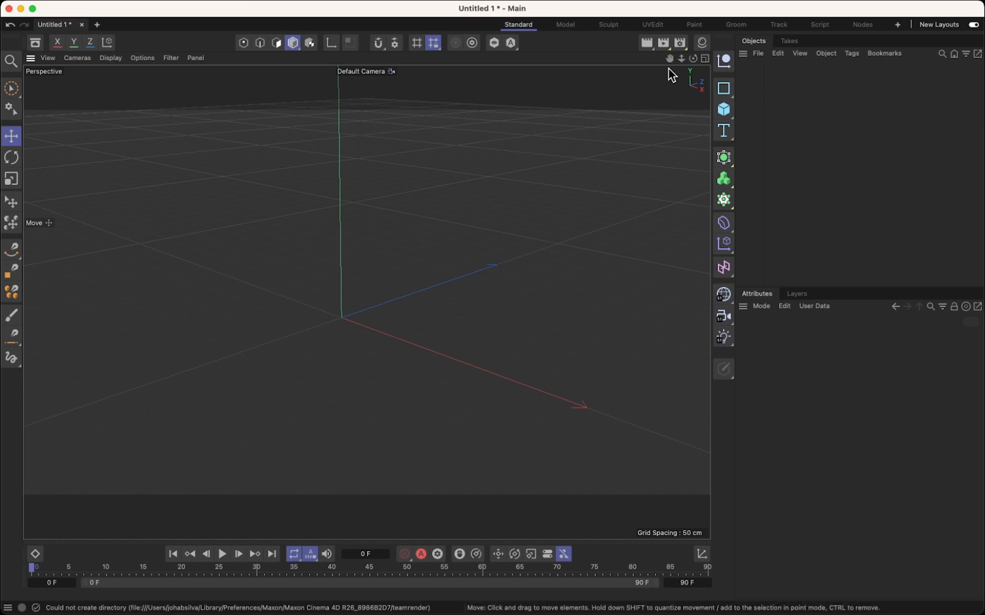
pyautogui.moveTo(672, 61); pyautogui.dragTo(602, 43)
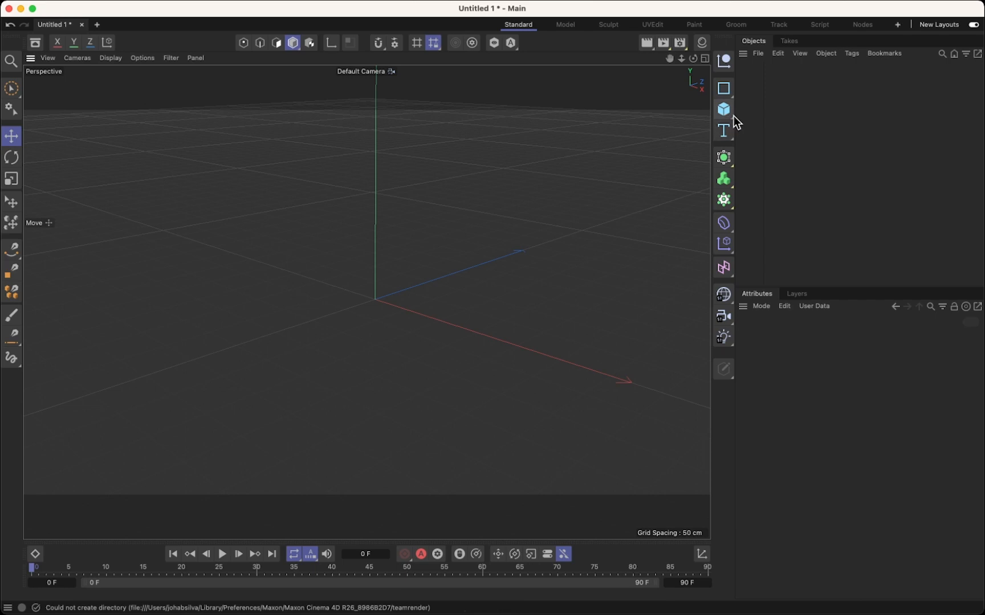
# Look over the available primitive objects and add a Cube to the scene.
pyautogui.click(732, 118)
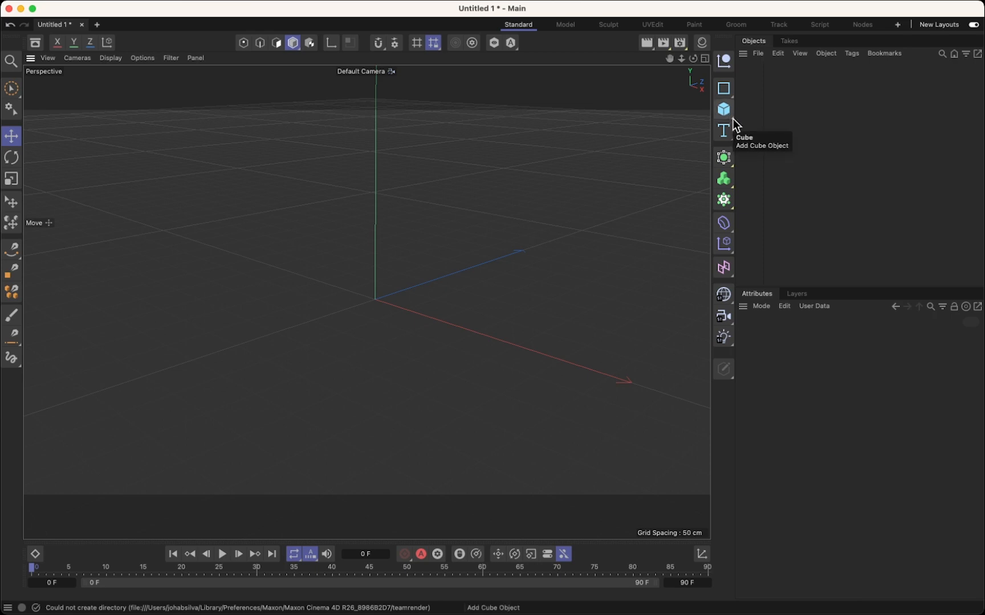
pyautogui.click(732, 119)
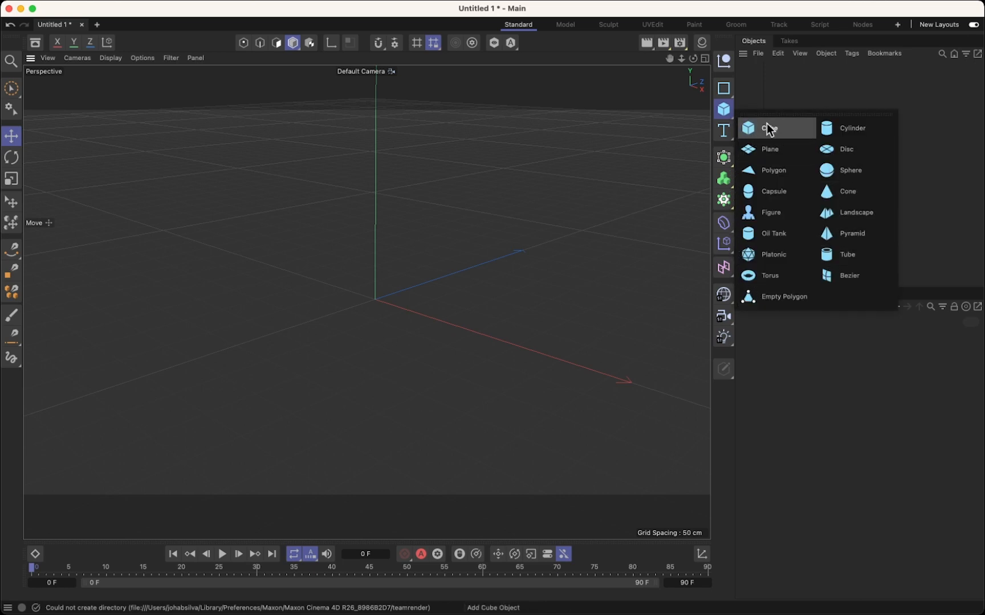
pyautogui.click(815, 95)
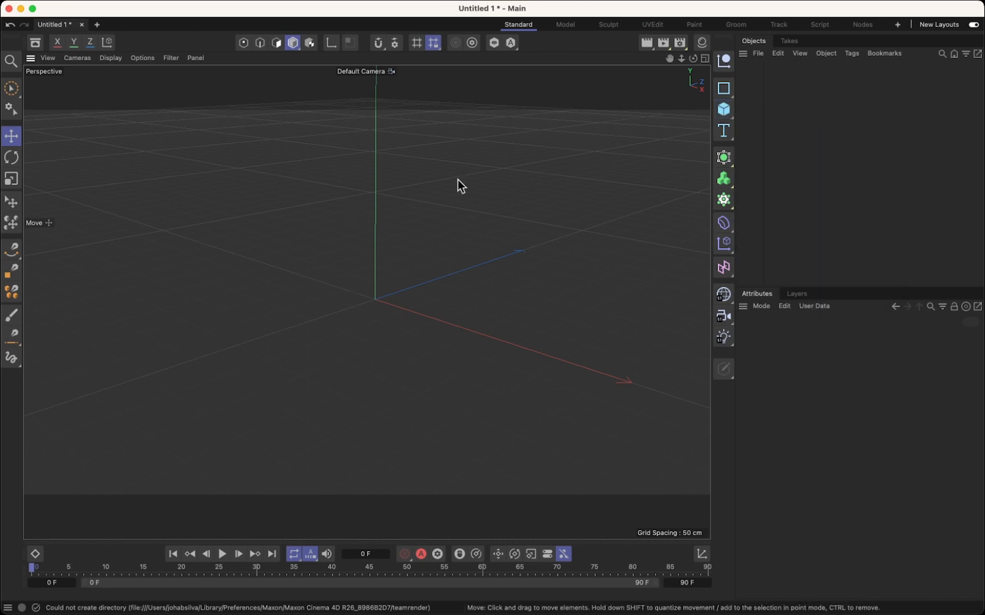
pyautogui.click(722, 112)
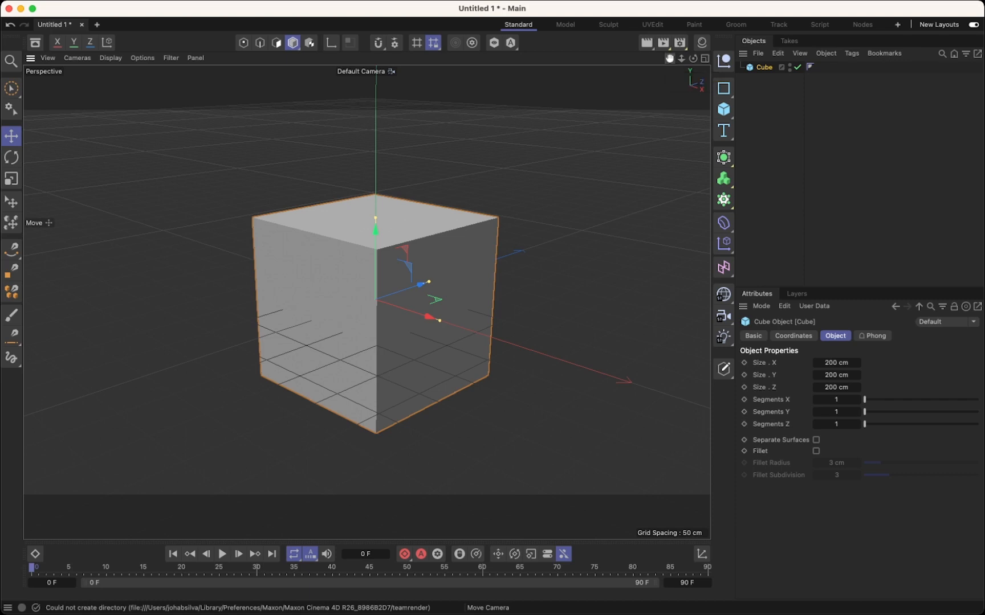
# Examine the cube in the Perspective view by panning, zooming and orbiting the camera around it.
pyautogui.moveTo(669, 58); pyautogui.dragTo(602, 67)
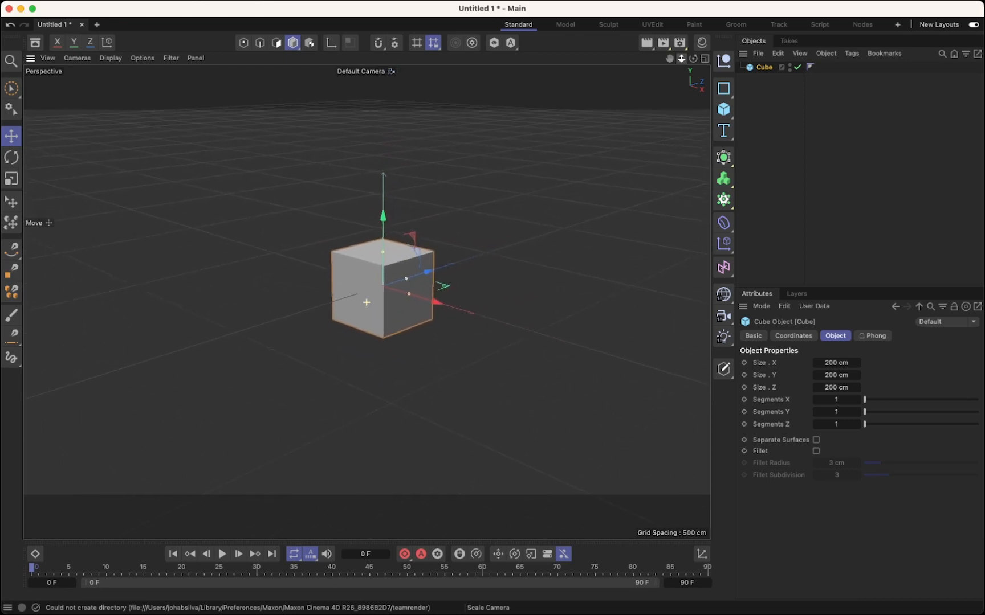
pyautogui.scroll(8, 366, 302)
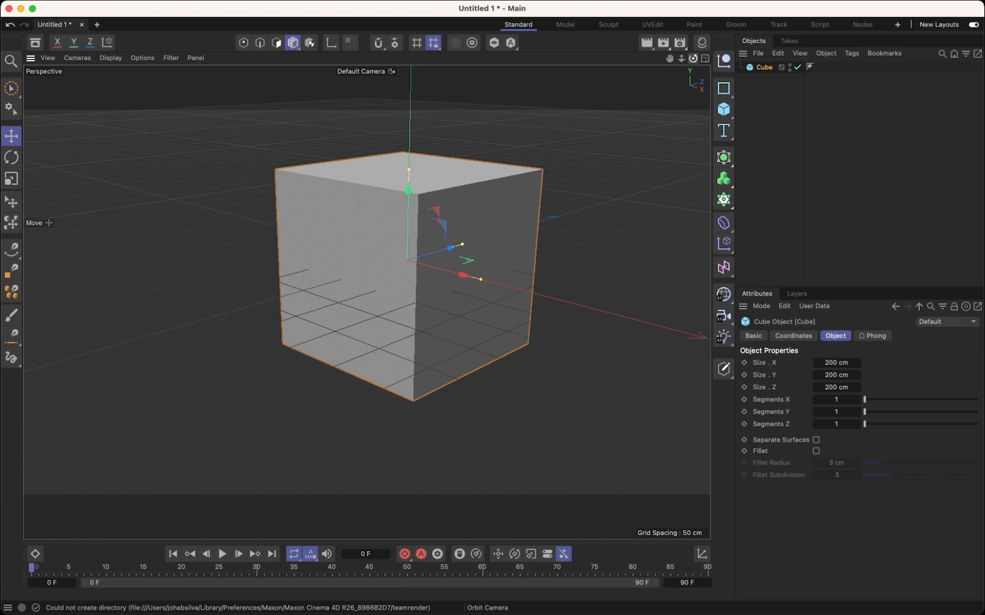
pyautogui.moveTo(693, 58)
pyautogui.mouseDown()
pyautogui.moveTo(556, 62)
pyautogui.moveTo(624, 85)
pyautogui.moveTo(696, 84)
pyautogui.moveTo(683, 56)
pyautogui.mouseUp()
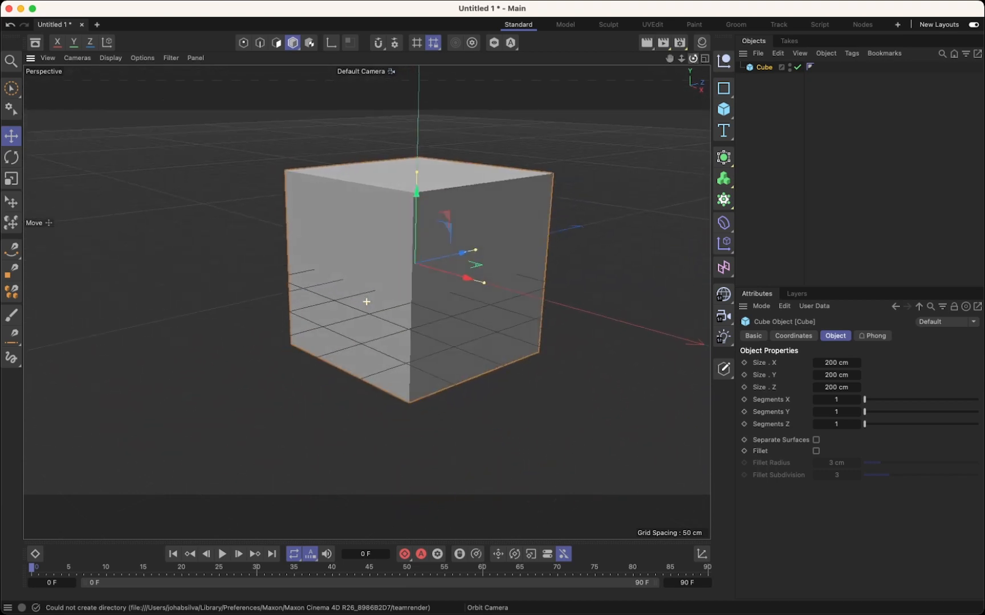
# In the maximized Front view, move the cube up along the Y axis until its base rests on the X axis line.
pyautogui.click(705, 59)
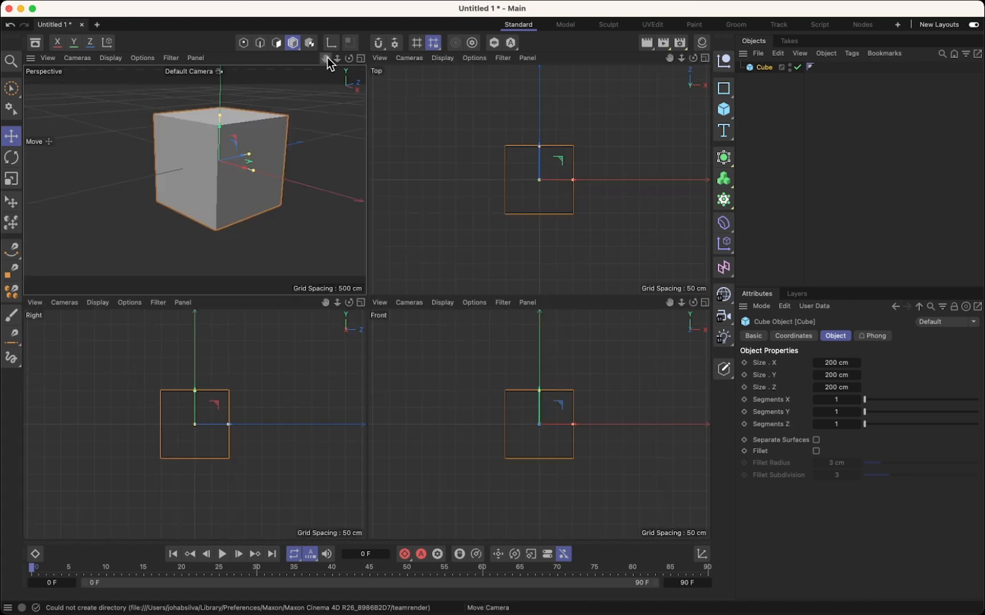
pyautogui.moveTo(325, 58); pyautogui.dragTo(316, 67)
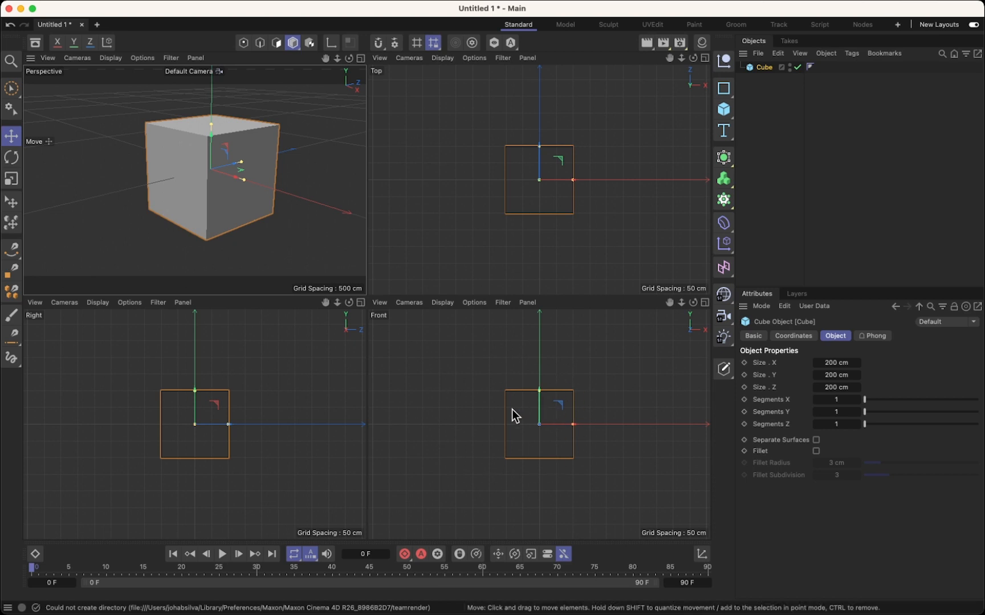
pyautogui.click(705, 305)
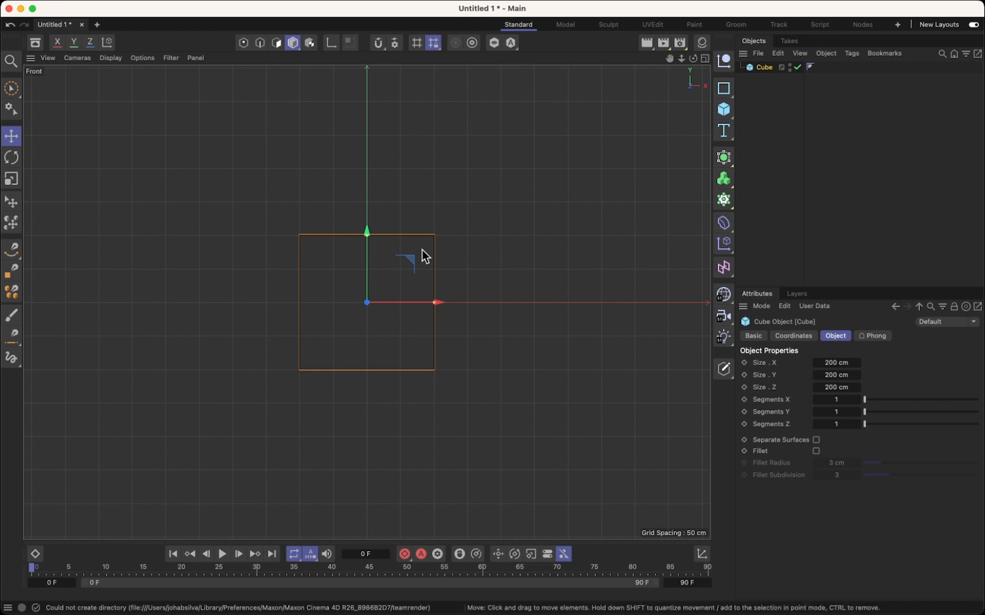
pyautogui.moveTo(366, 231); pyautogui.dragTo(366, 180)
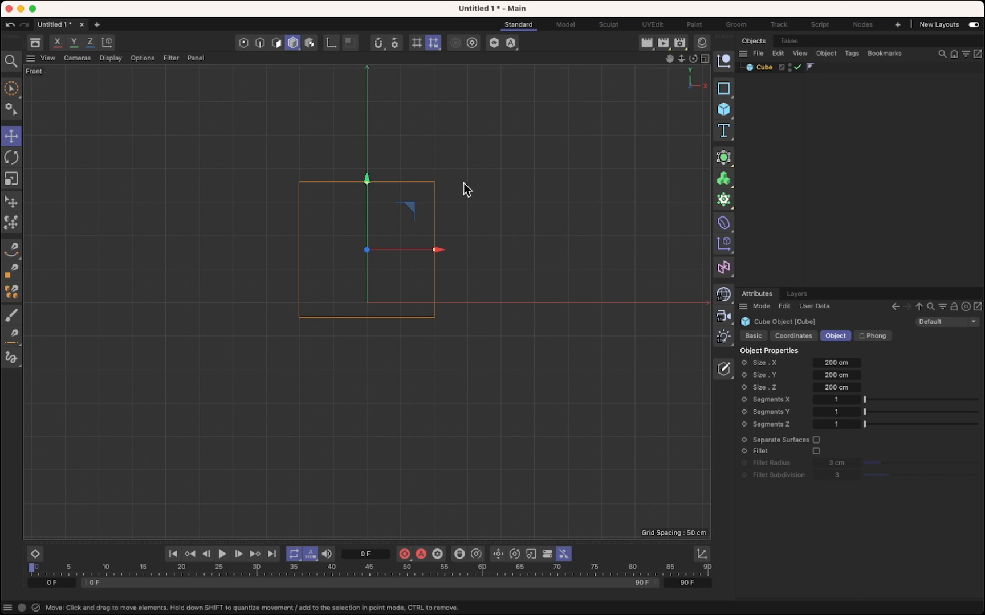
pyautogui.moveTo(368, 174); pyautogui.dragTo(367, 159)
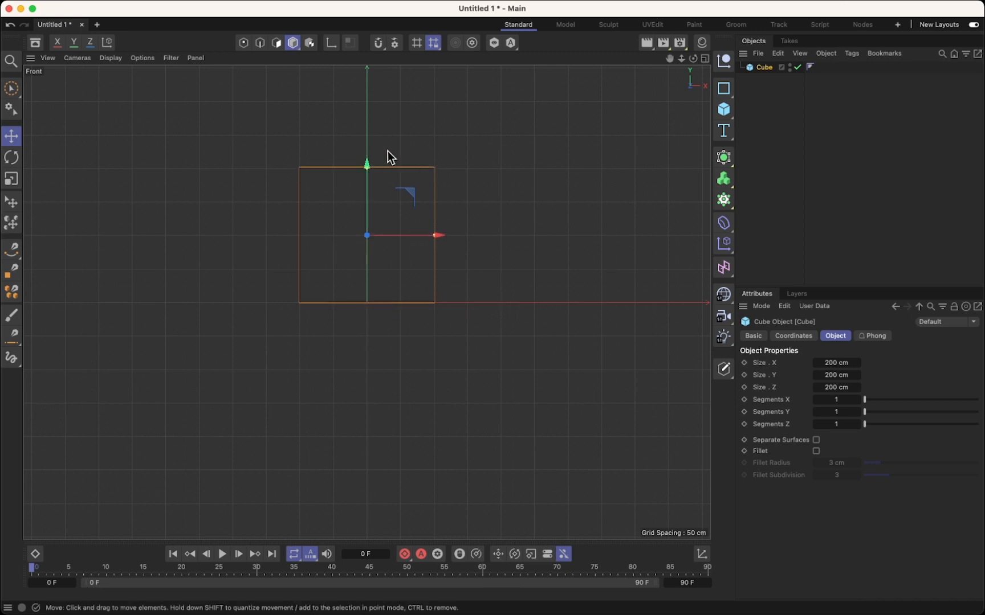
pyautogui.moveTo(367, 159); pyautogui.dragTo(367, 158)
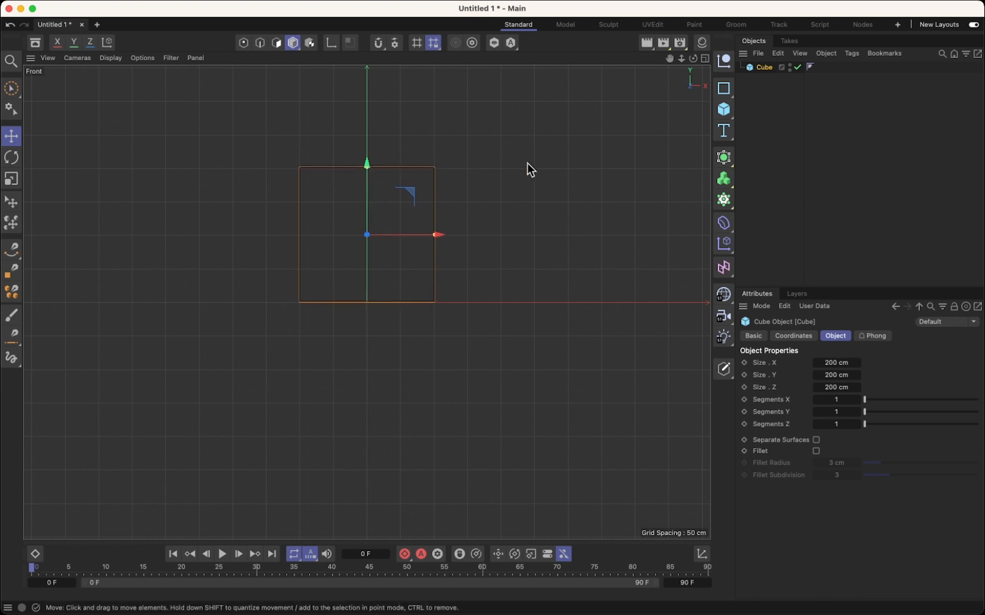
# Return to the four-view layout, maximize the Perspective view and pan the camera to frame the whole cube.
pyautogui.click(704, 58)
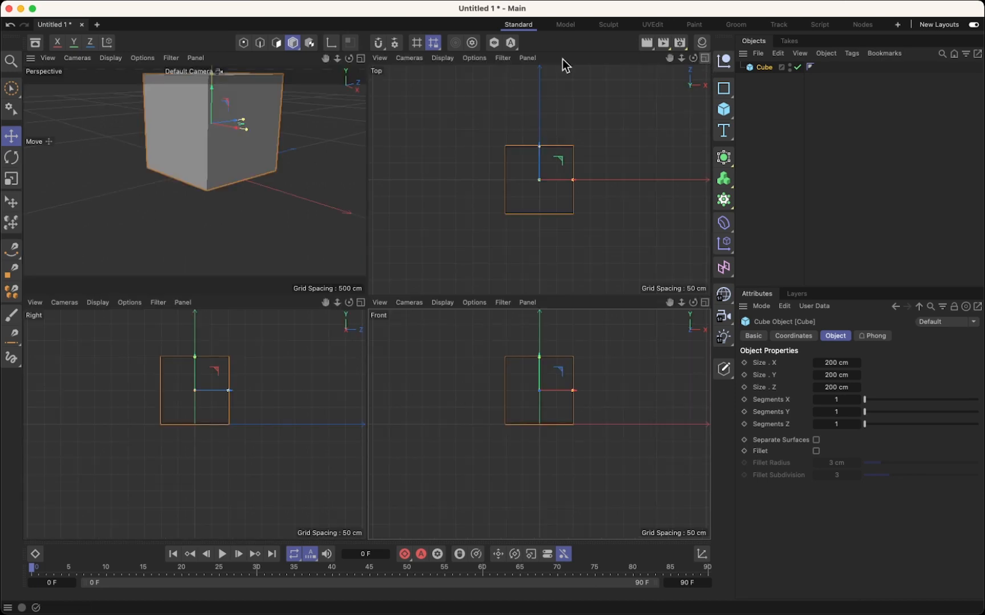
pyautogui.click(360, 58)
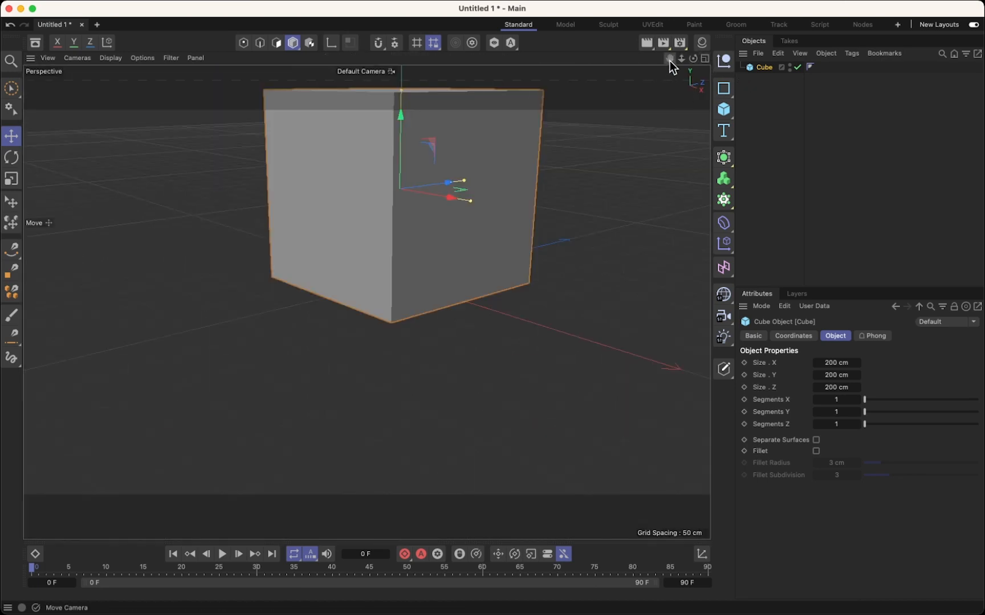
pyautogui.moveTo(669, 59); pyautogui.dragTo(657, 144)
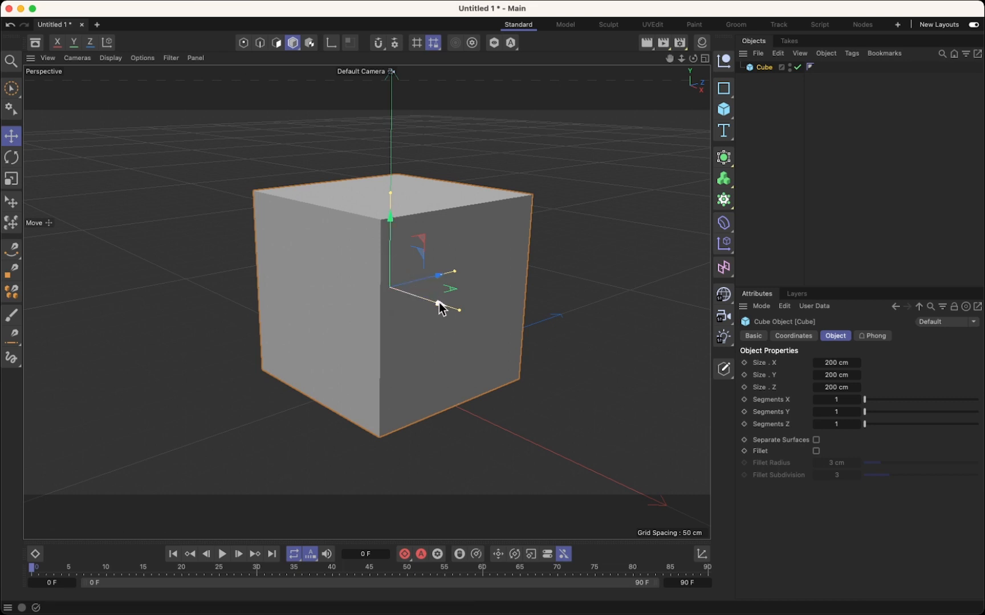
# Try moving the cube along its X, Y and Z axes with the Move tool, and undo the moves.
pyautogui.moveTo(437, 304)
pyautogui.mouseDown()
pyautogui.moveTo(346, 280)
pyautogui.moveTo(476, 330)
pyautogui.moveTo(377, 300)
pyautogui.moveTo(433, 323)
pyautogui.moveTo(388, 298)
pyautogui.moveTo(391, 270)
pyautogui.moveTo(462, 252)
pyautogui.moveTo(488, 257)
pyautogui.moveTo(406, 294)
pyautogui.moveTo(433, 286)
pyautogui.mouseUp()
pyautogui.moveTo(391, 231); pyautogui.dragTo(389, 200)
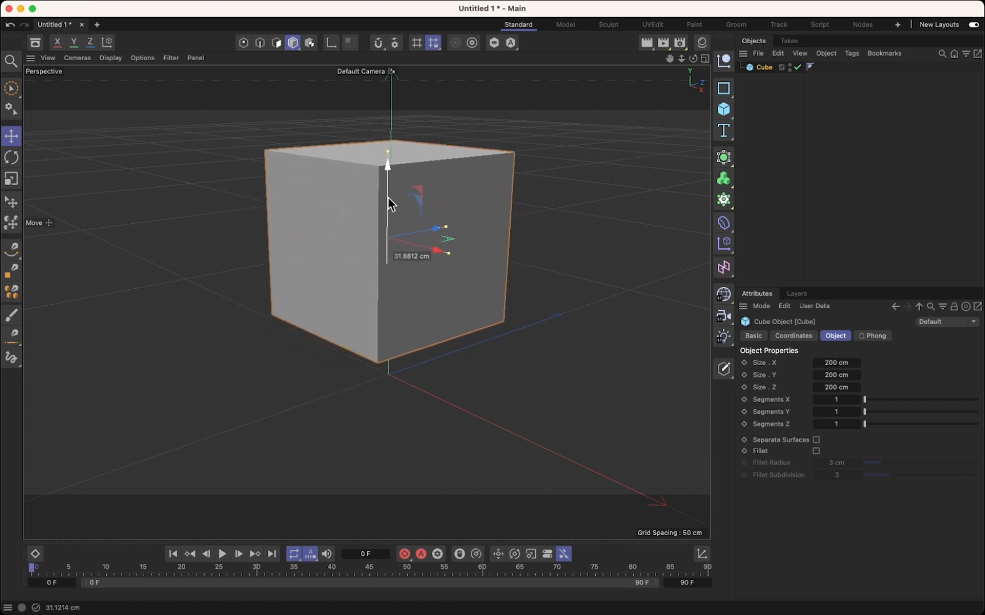
pyautogui.moveTo(431, 226); pyautogui.dragTo(376, 237)
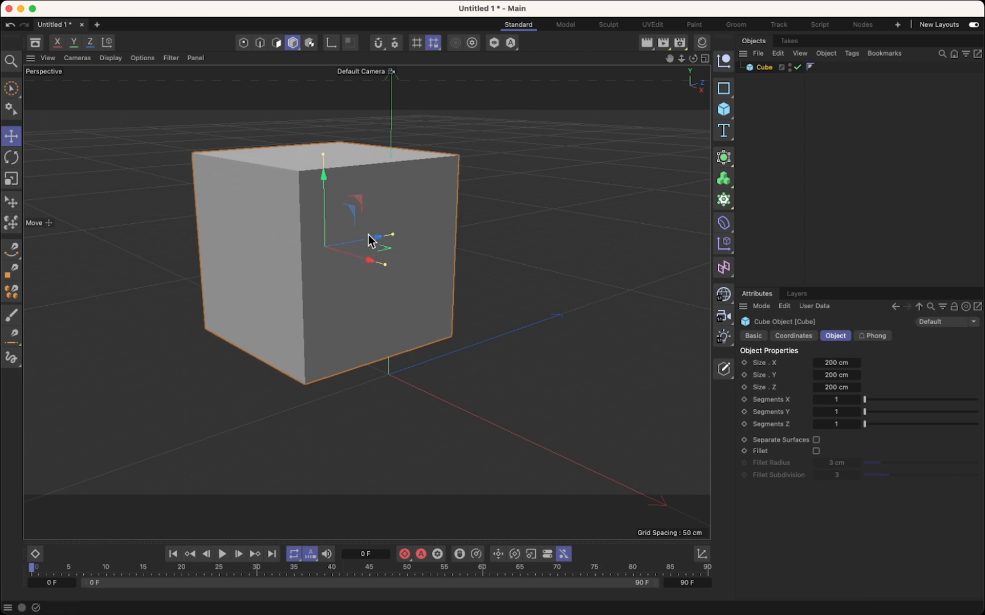
pyautogui.press('super+z')
pyautogui.press('super+z')
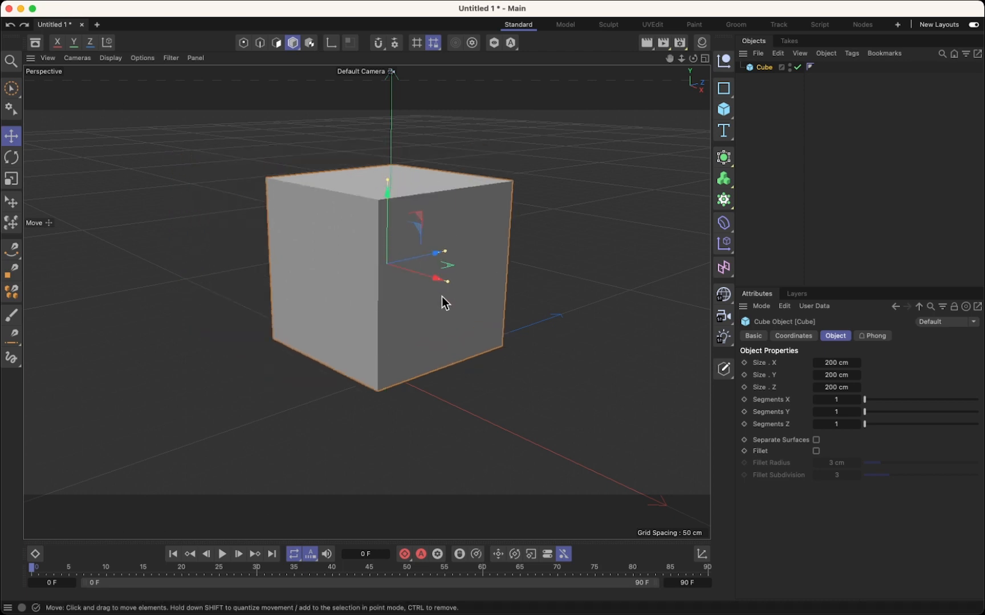
# Try resizing the cube with its X and Z size handles, undo the changes and leave the cube selected.
pyautogui.scroll(1, 447, 289)
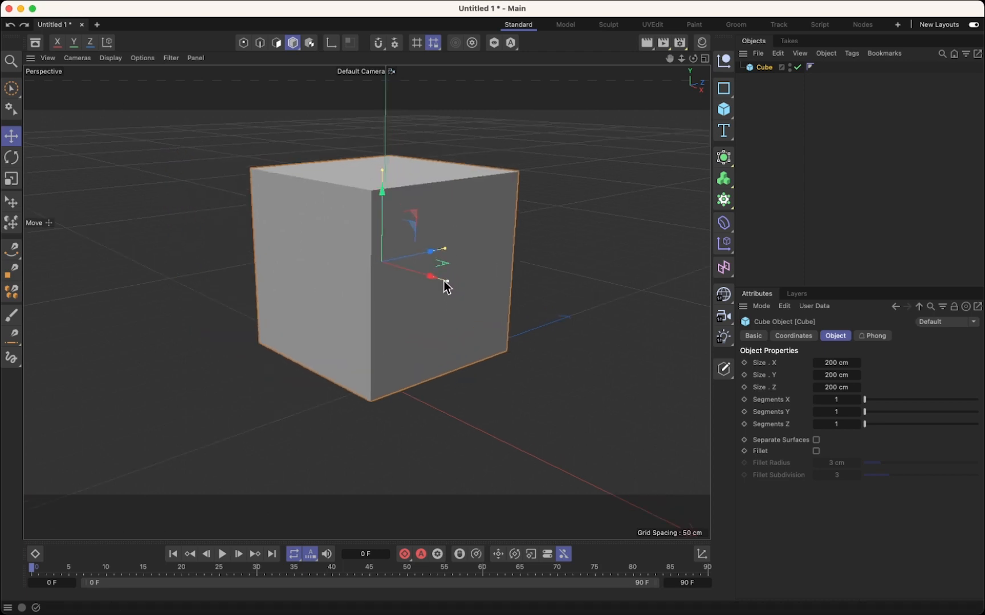
pyautogui.scroll(1, 443, 281)
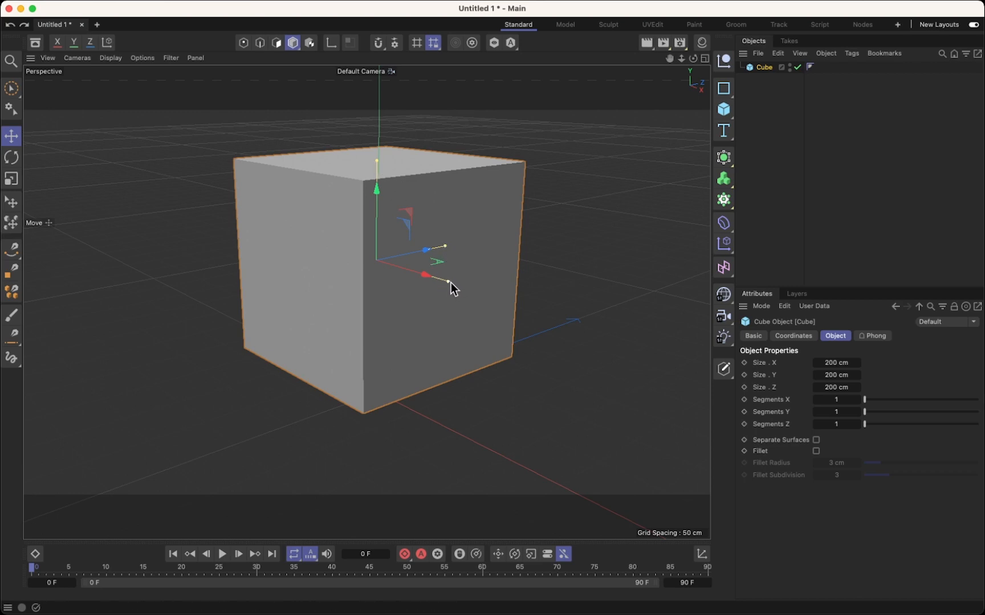
pyautogui.moveTo(449, 282); pyautogui.dragTo(485, 293)
pyautogui.moveTo(445, 246)
pyautogui.mouseDown()
pyautogui.moveTo(484, 244)
pyautogui.moveTo(449, 249)
pyautogui.mouseUp()
pyautogui.moveTo(463, 248)
pyautogui.mouseDown()
pyautogui.moveTo(483, 247)
pyautogui.moveTo(452, 246)
pyautogui.mouseUp()
pyautogui.press('super+z')
pyautogui.press('super+z')
pyautogui.press('super+z')
pyautogui.click(199, 215)
pyautogui.click(278, 212)
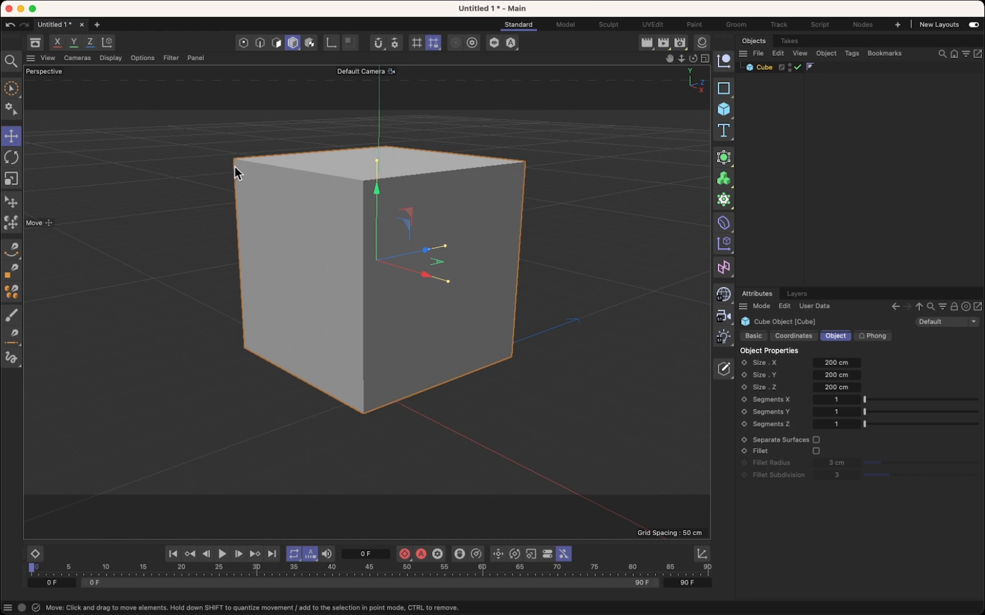
# Try rotating the cube around different axes with the Rotate tool, and undo the rotations.
pyautogui.click(11, 162)
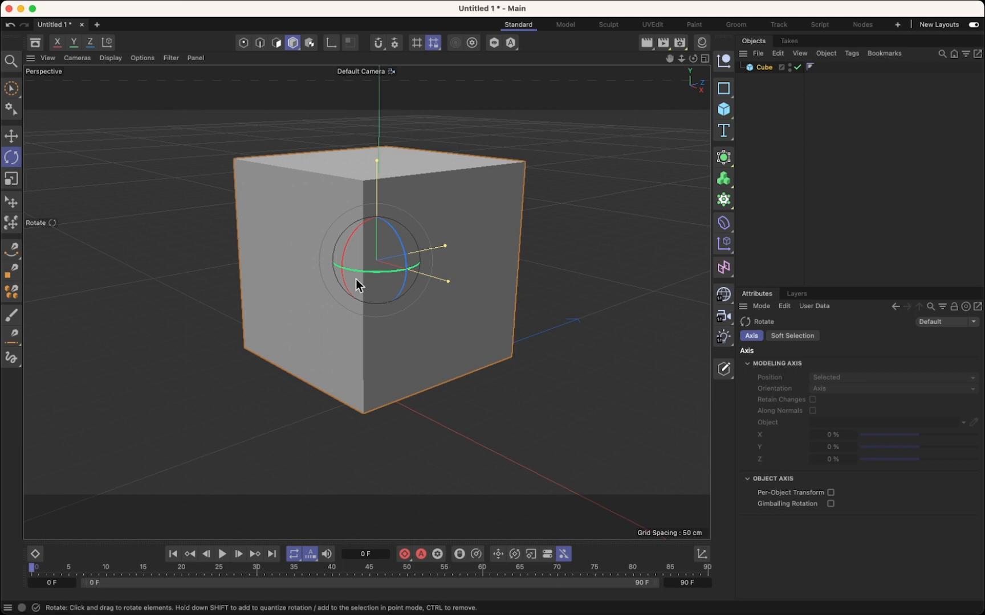
pyautogui.moveTo(358, 272); pyautogui.dragTo(384, 277)
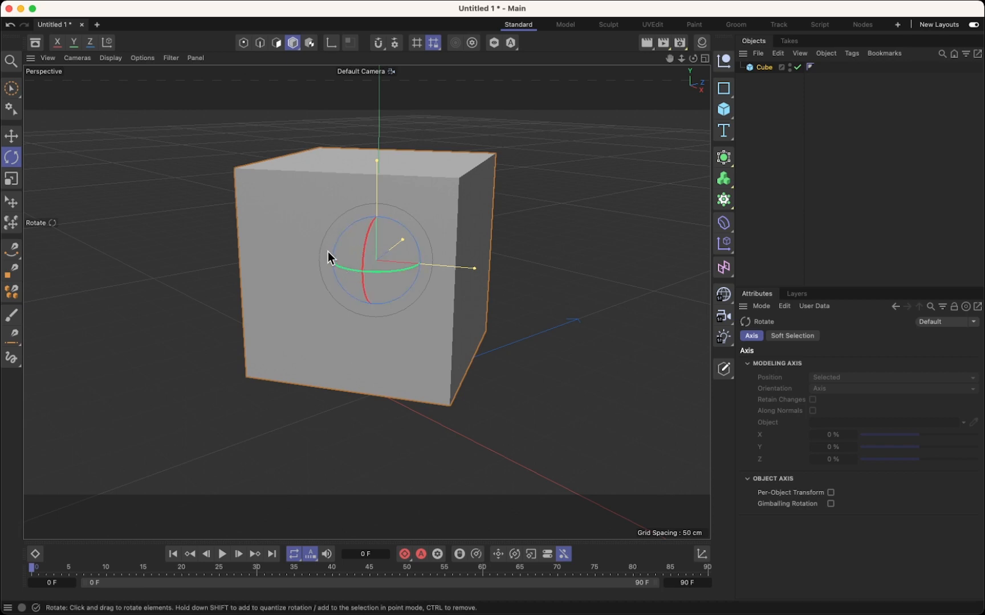
pyautogui.moveTo(335, 249); pyautogui.dragTo(400, 267)
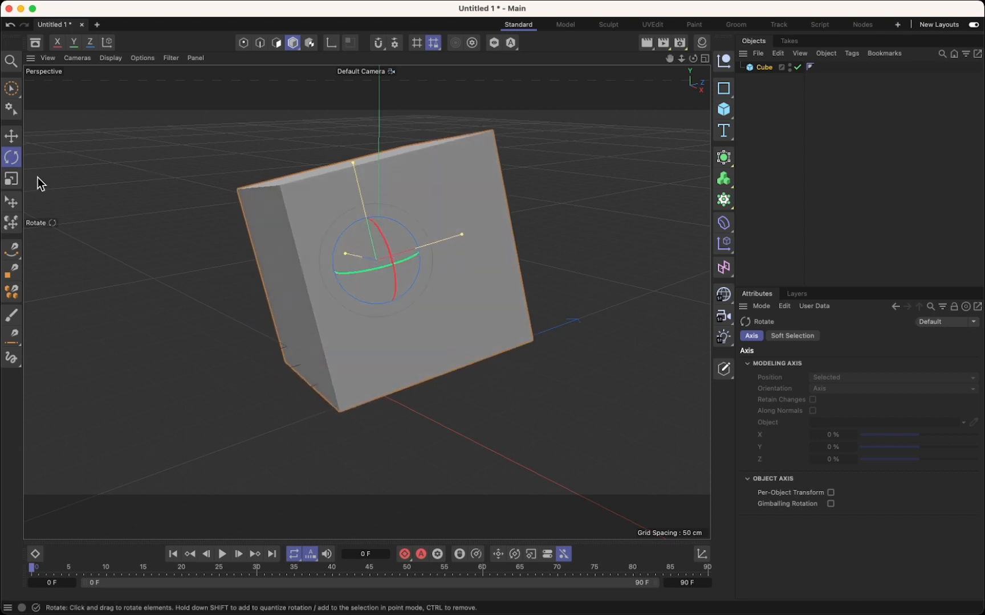
pyautogui.press('super+z')
pyautogui.press('super+z')
pyautogui.press('super+z')
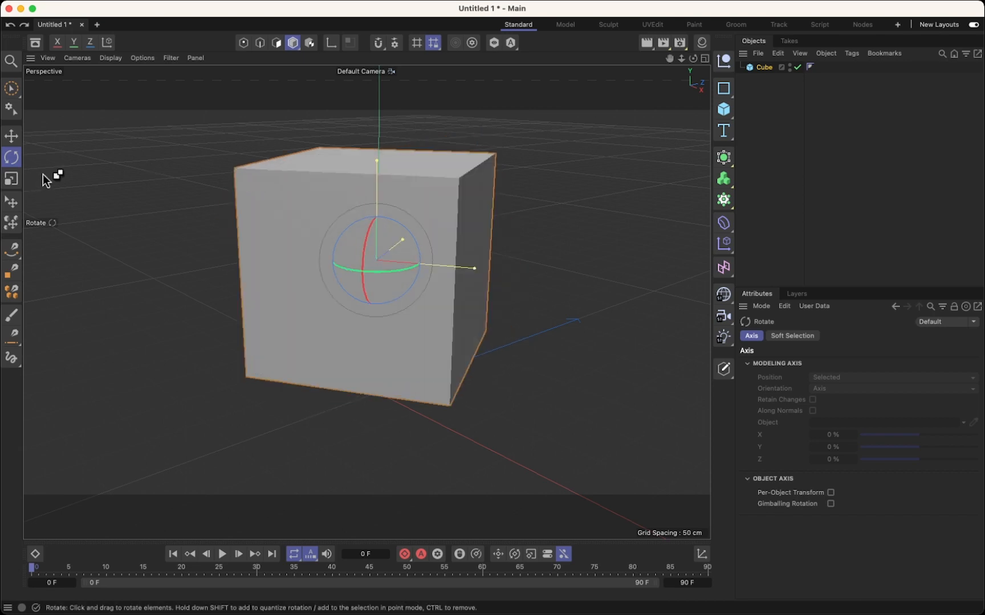
# Enlarge the cube uniformly with the Scale tool to about 252 cm per side.
pyautogui.click(10, 181)
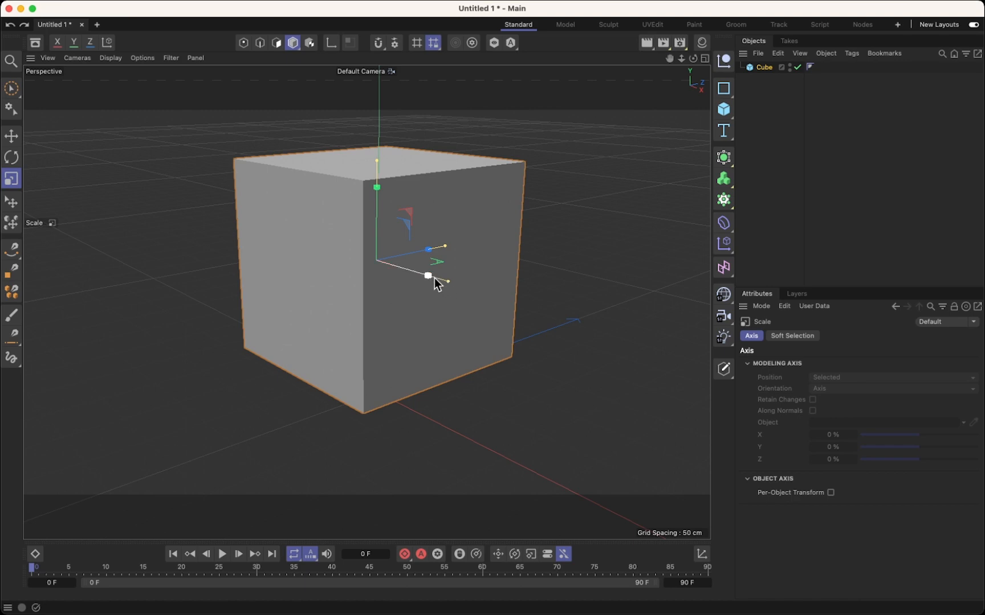
pyautogui.moveTo(429, 277)
pyautogui.mouseDown()
pyautogui.moveTo(400, 276)
pyautogui.moveTo(437, 279)
pyautogui.mouseUp()
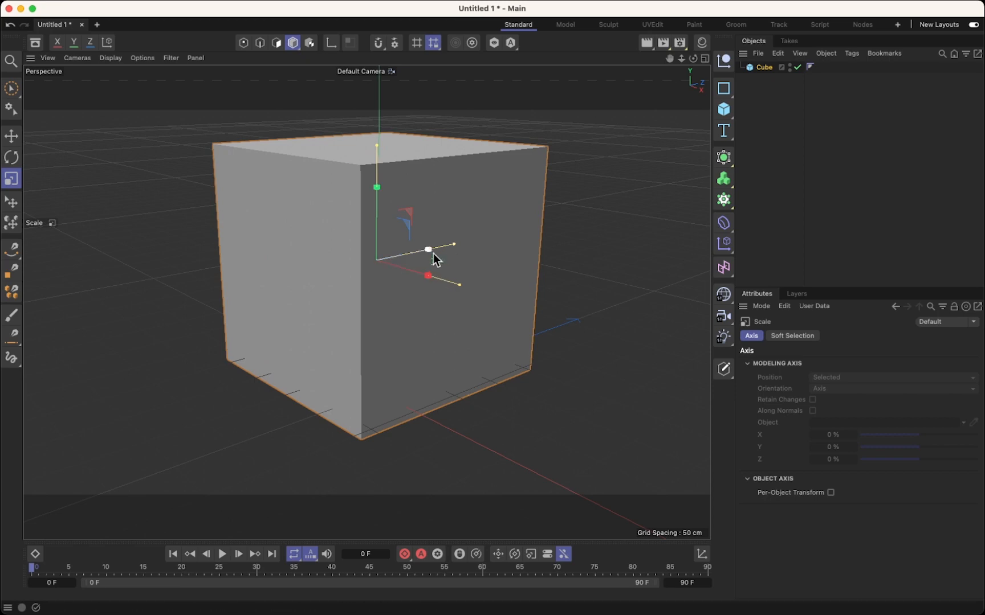
pyautogui.moveTo(376, 186)
pyautogui.mouseDown()
pyautogui.moveTo(374, 175)
pyautogui.moveTo(373, 217)
pyautogui.moveTo(374, 187)
pyautogui.mouseUp()
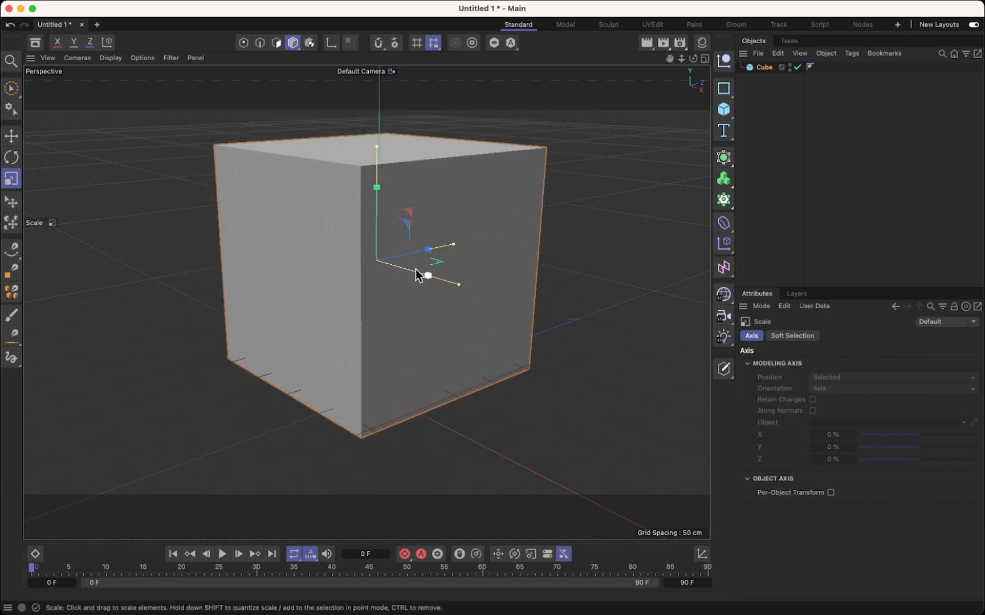
# Try shrinking the cube and altering its proportions with the Scale tool and size handles, and undo these changes.
pyautogui.moveTo(426, 276); pyautogui.dragTo(406, 284)
pyautogui.moveTo(378, 191); pyautogui.dragTo(378, 221)
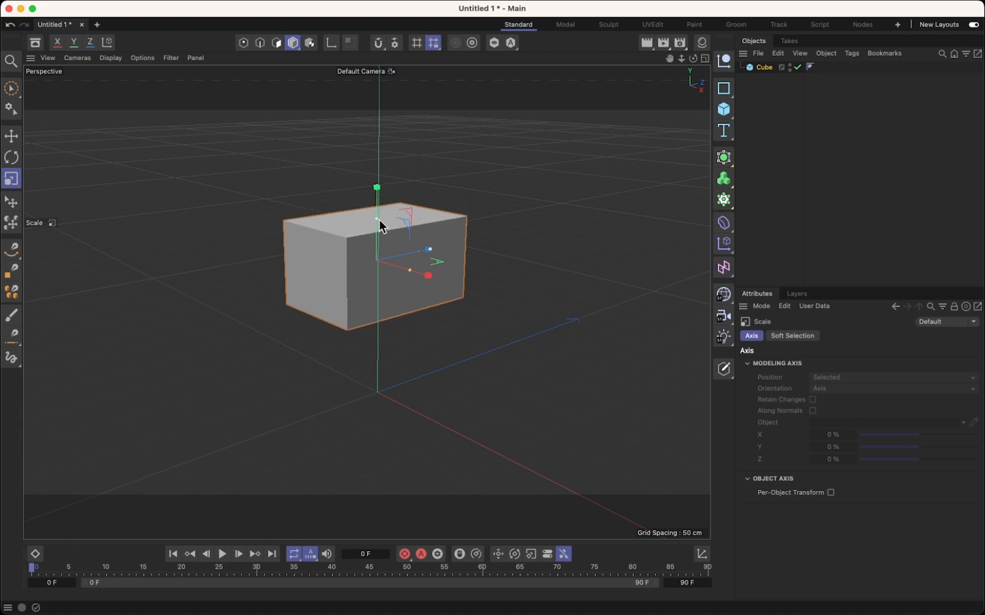
pyautogui.moveTo(409, 270); pyautogui.dragTo(416, 273)
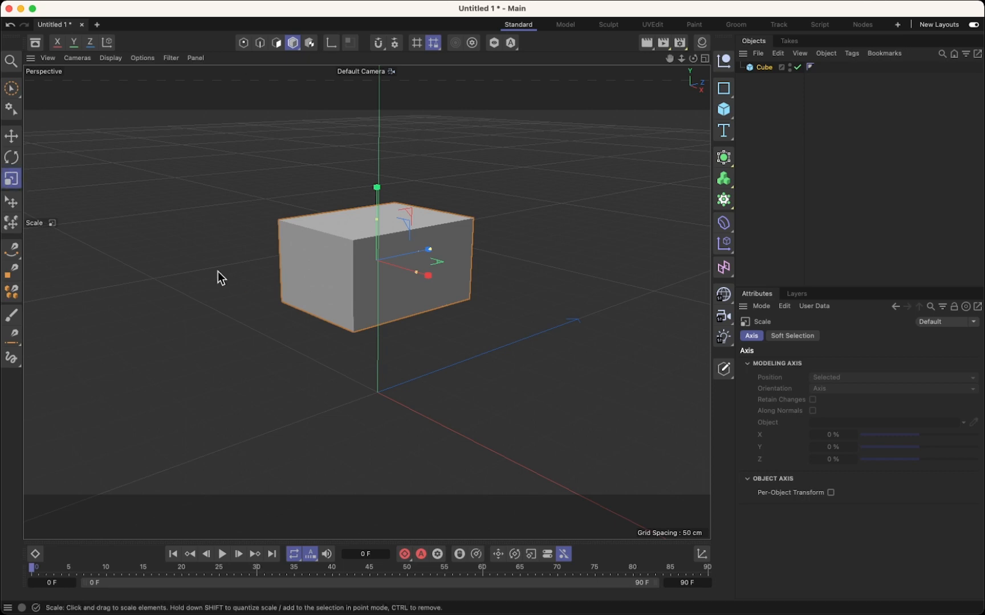
pyautogui.press('super+z')
pyautogui.press('super+z')
pyautogui.press('super+z')
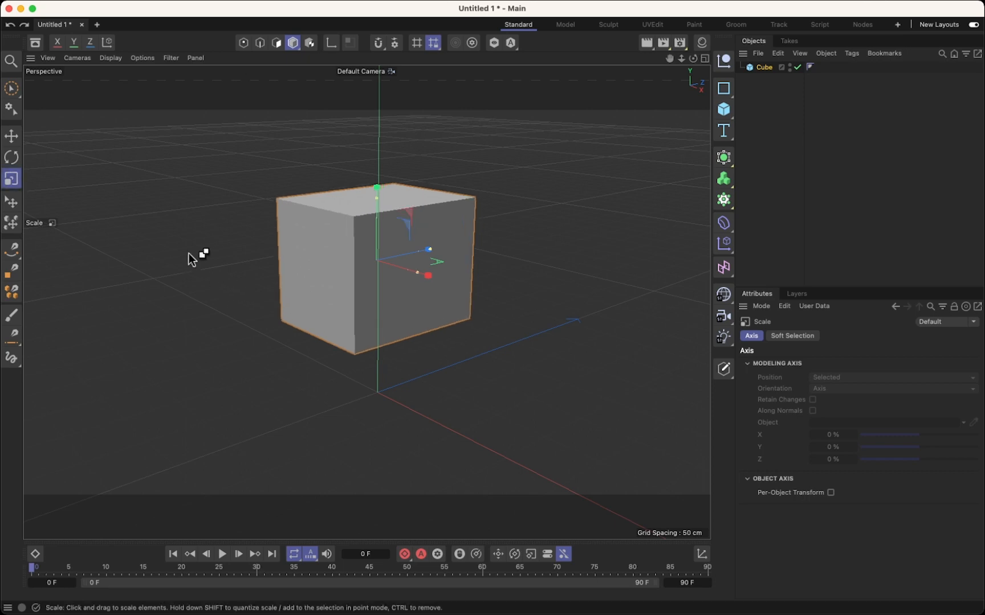
pyautogui.press('super+z')
pyautogui.press('super+z')
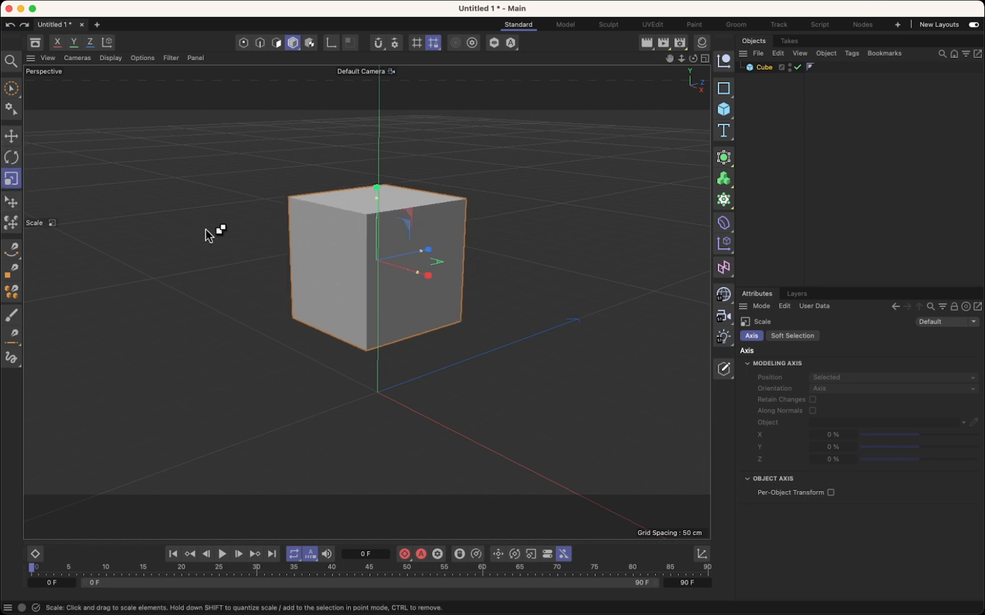
pyautogui.press('super+z')
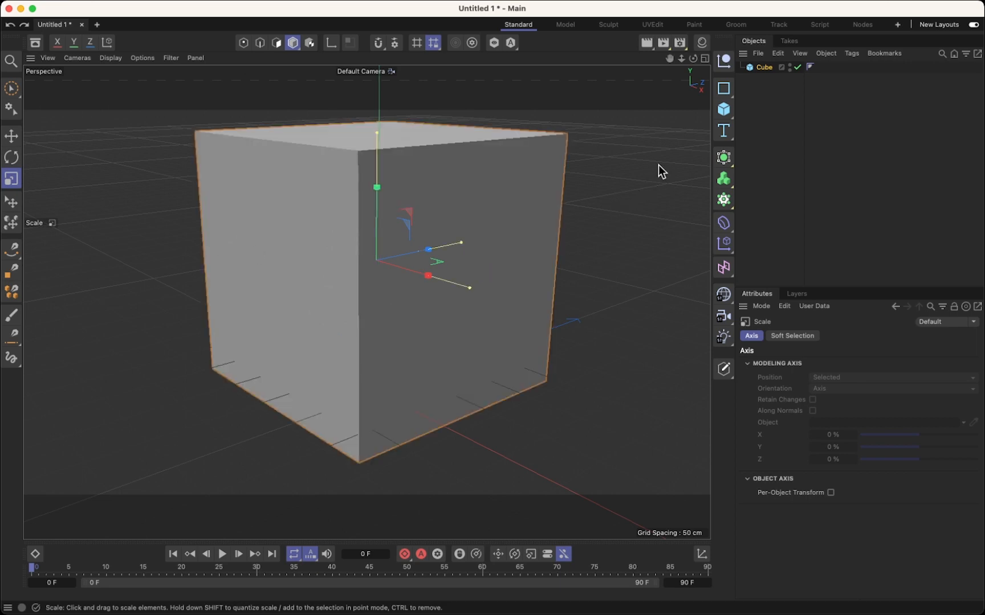
# Reselect the cube and examine it in the Perspective view by orbiting, panning and zooming the camera.
pyautogui.click(762, 107)
pyautogui.click(438, 210)
pyautogui.scroll(-3, 473, 219)
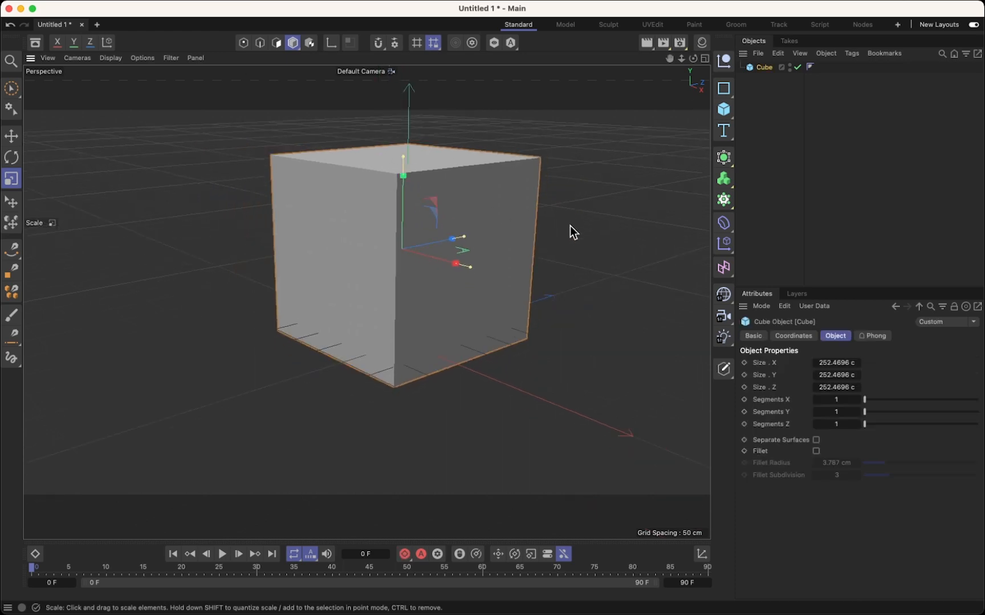
pyautogui.keyDown('alt'); pyautogui.moveTo(569, 230); pyautogui.dragTo(592, 213); pyautogui.keyUp('alt')
pyautogui.moveTo(670, 58); pyautogui.dragTo(661, 108)
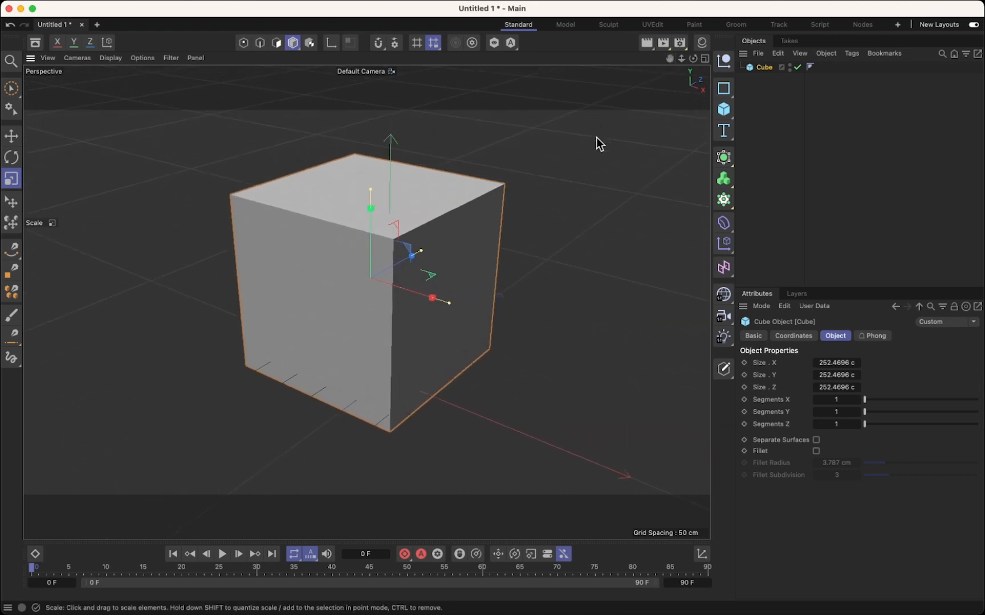
pyautogui.keyDown('alt'); pyautogui.moveTo(587, 173); pyautogui.dragTo(607, 173, button='middle'); pyautogui.keyUp('alt')
pyautogui.moveTo(589, 178)
pyautogui.keyDown('alt'); pyautogui.mouseDown(button='right')
pyautogui.moveTo(553, 180)
pyautogui.moveTo(600, 173)
pyautogui.mouseUp(button='right'); pyautogui.keyUp('alt')
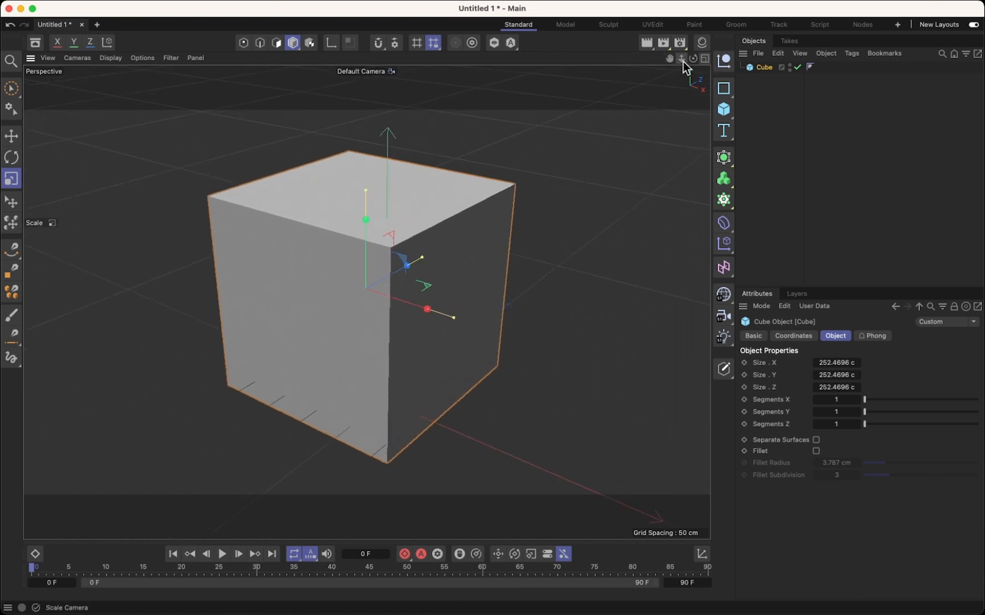
pyautogui.moveTo(682, 61); pyautogui.dragTo(628, 103)
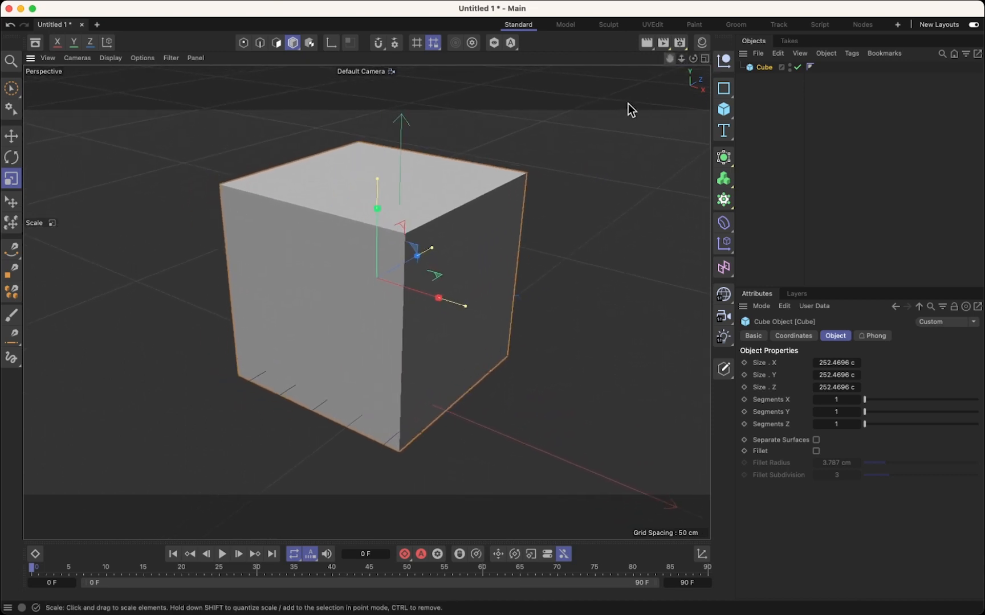
pyautogui.moveTo(606, 158)
pyautogui.keyDown('alt'); pyautogui.mouseDown()
pyautogui.moveTo(585, 208)
pyautogui.moveTo(546, 189)
pyautogui.moveTo(600, 218)
pyautogui.moveTo(593, 223)
pyautogui.moveTo(638, 212)
pyautogui.moveTo(595, 201)
pyautogui.mouseUp(); pyautogui.keyUp('alt')
pyautogui.keyDown('alt'); pyautogui.moveTo(594, 201); pyautogui.dragTo(569, 196, button='right'); pyautogui.keyUp('alt')
pyautogui.scroll(3, 592, 198)
pyautogui.moveTo(569, 195)
pyautogui.keyDown('alt'); pyautogui.mouseDown()
pyautogui.moveTo(508, 202)
pyautogui.moveTo(580, 192)
pyautogui.moveTo(559, 187)
pyautogui.moveTo(563, 200)
pyautogui.mouseUp(); pyautogui.keyUp('alt')
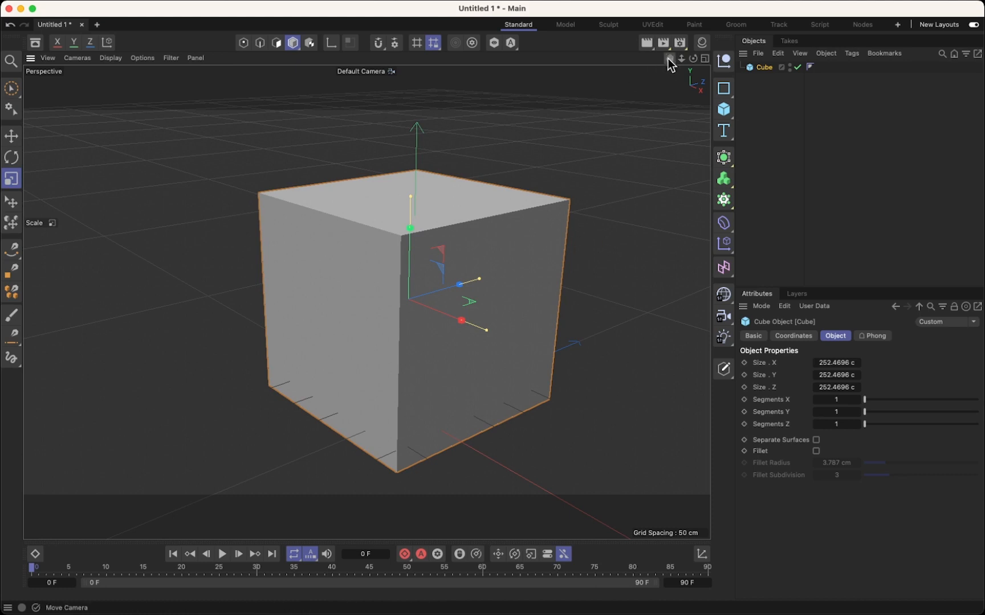
pyautogui.moveTo(667, 59); pyautogui.dragTo(662, 64)
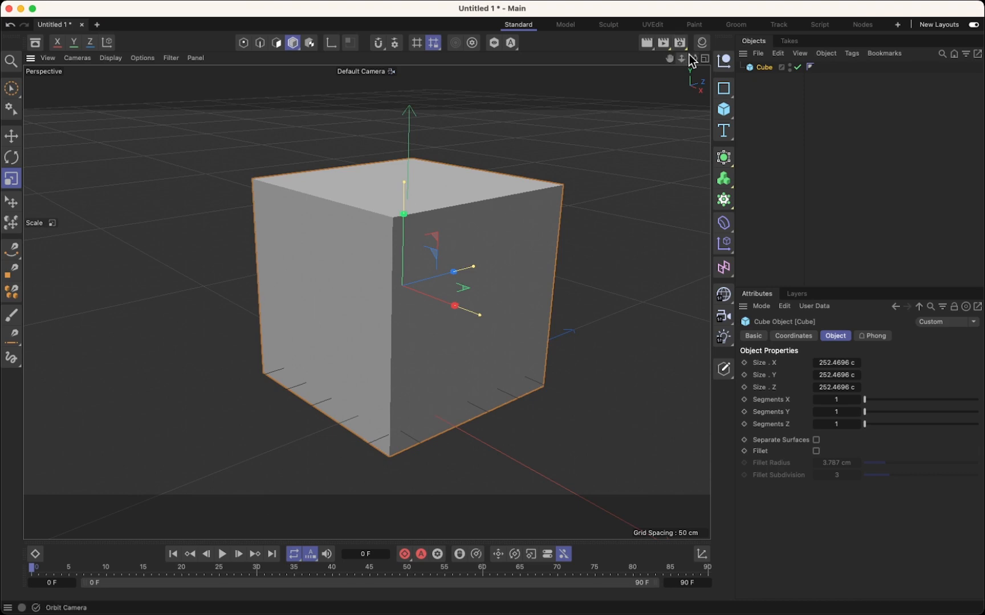
pyautogui.moveTo(692, 58)
pyautogui.mouseDown()
pyautogui.moveTo(689, 68)
pyautogui.moveTo(707, 79)
pyautogui.moveTo(663, 42)
pyautogui.moveTo(691, 46)
pyautogui.mouseUp()
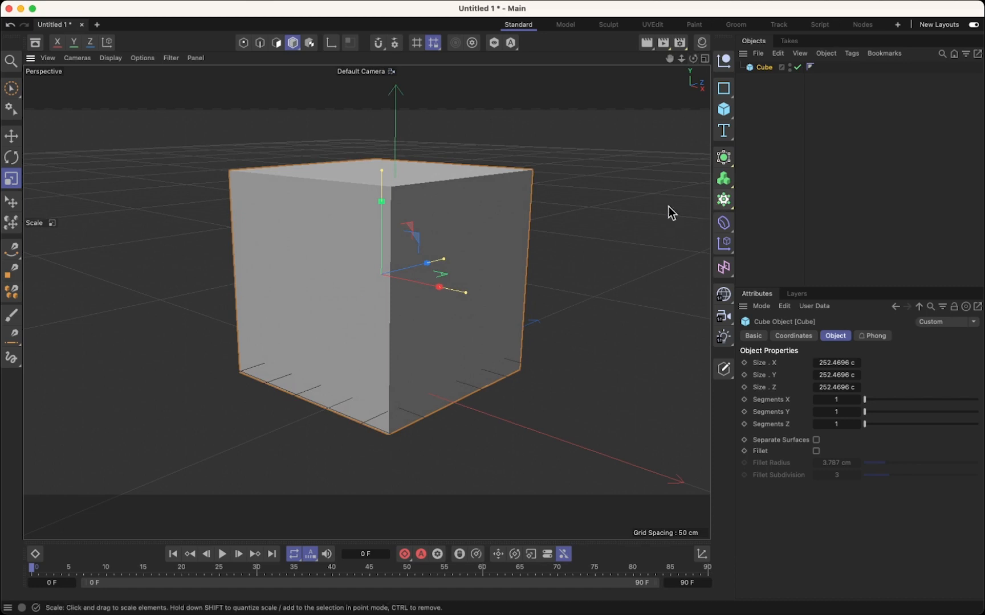
# Deselect and reselect the cube, and adjust its X size to about 252.7 cm.
pyautogui.click(639, 248)
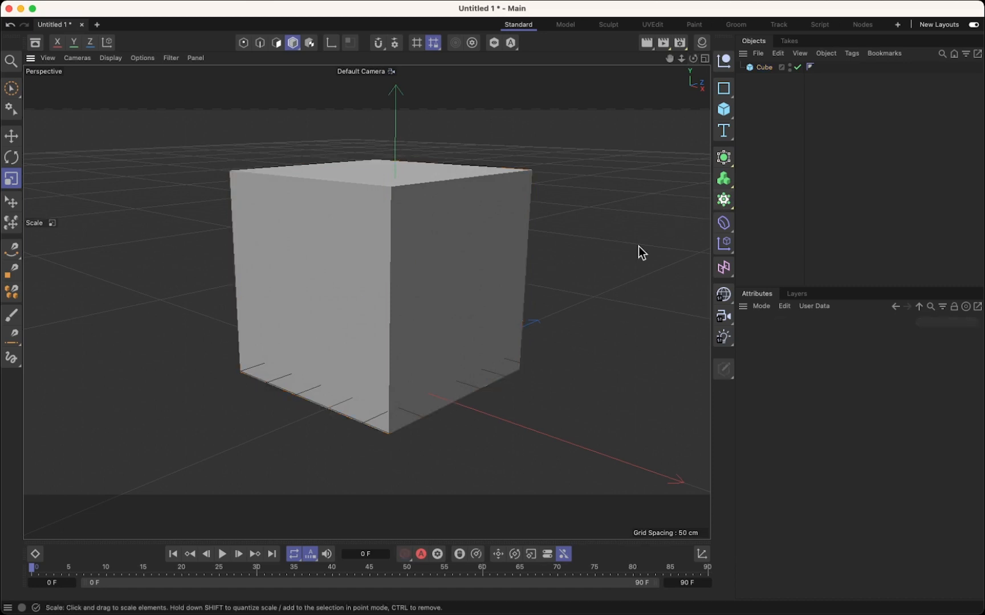
pyautogui.click(761, 67)
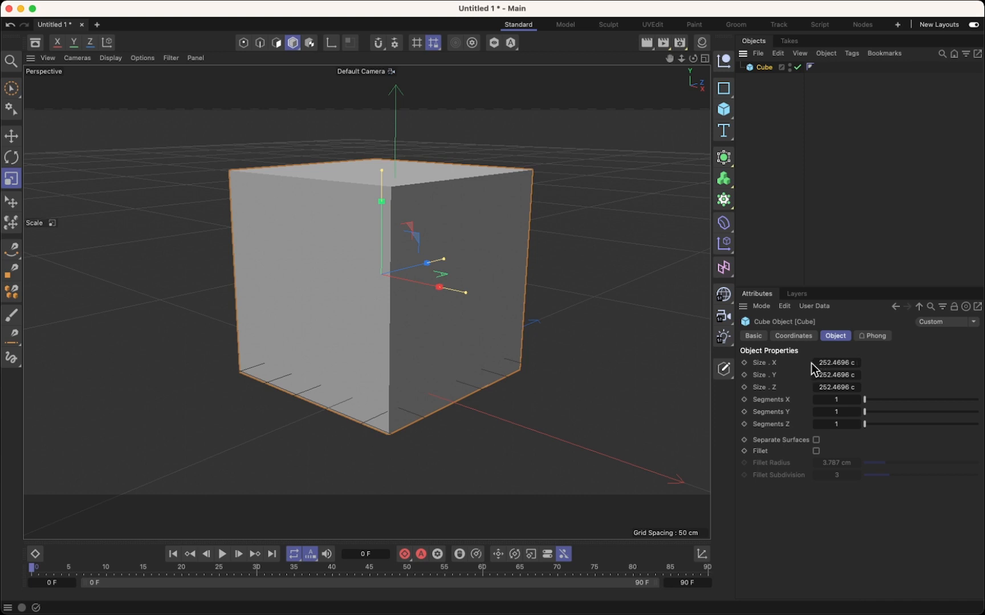
pyautogui.moveTo(816, 365)
pyautogui.mouseDown()
pyautogui.moveTo(792, 365)
pyautogui.moveTo(833, 365)
pyautogui.moveTo(822, 365)
pyautogui.mouseUp()
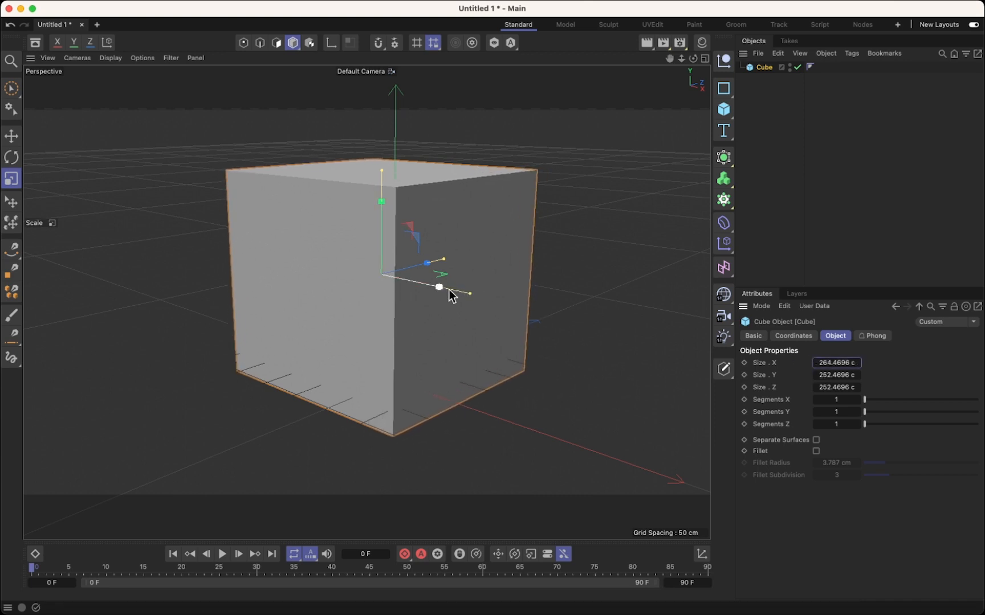
pyautogui.moveTo(468, 294)
pyautogui.mouseDown()
pyautogui.moveTo(449, 290)
pyautogui.moveTo(462, 293)
pyautogui.mouseUp()
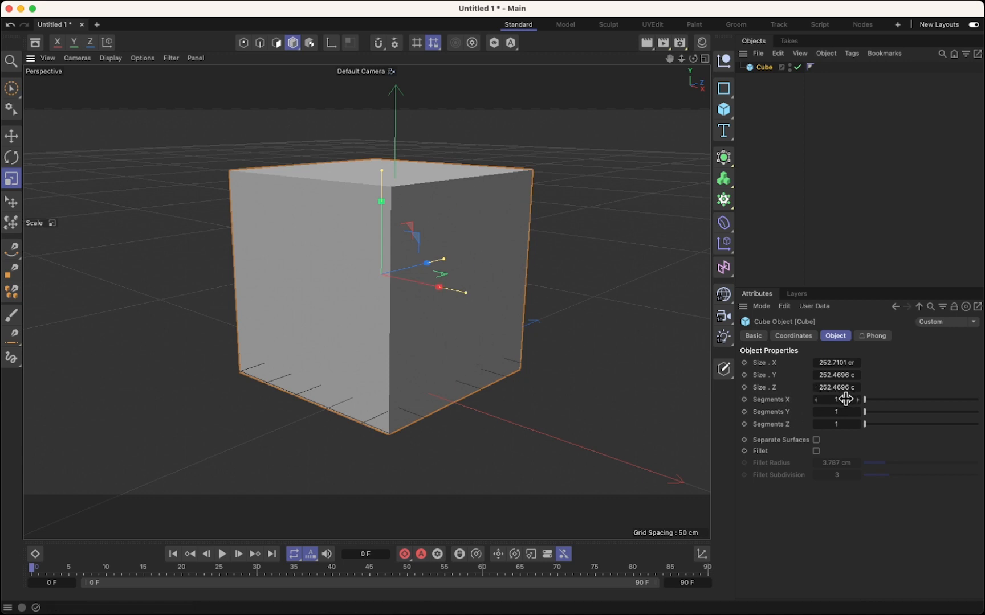
# Try a higher X segment count on the cube and switch the viewport display to Gouraud Shading (Lines).
pyautogui.moveTo(866, 400); pyautogui.dragTo(900, 400)
pyautogui.click(102, 59)
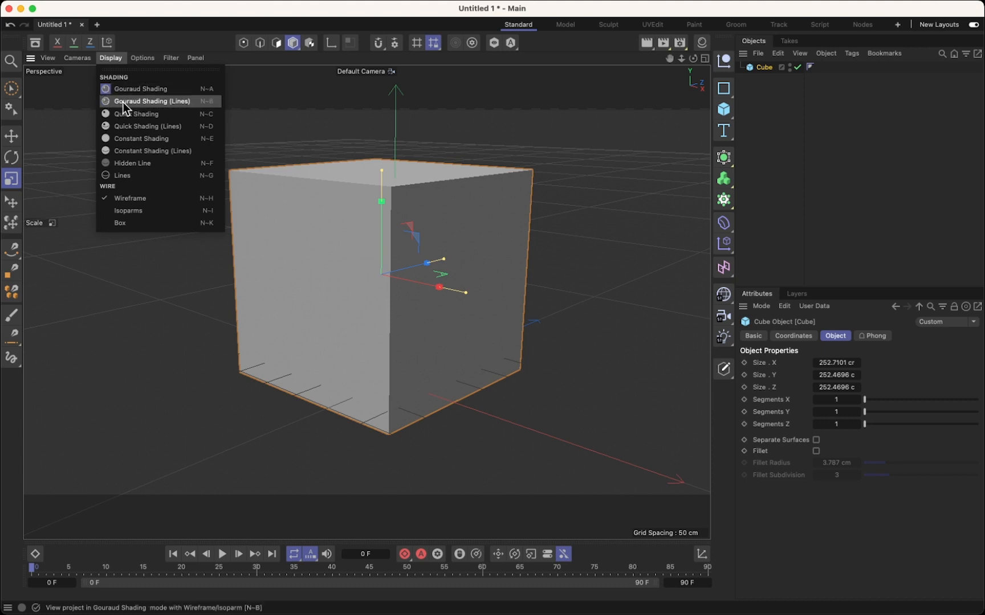
pyautogui.click(169, 101)
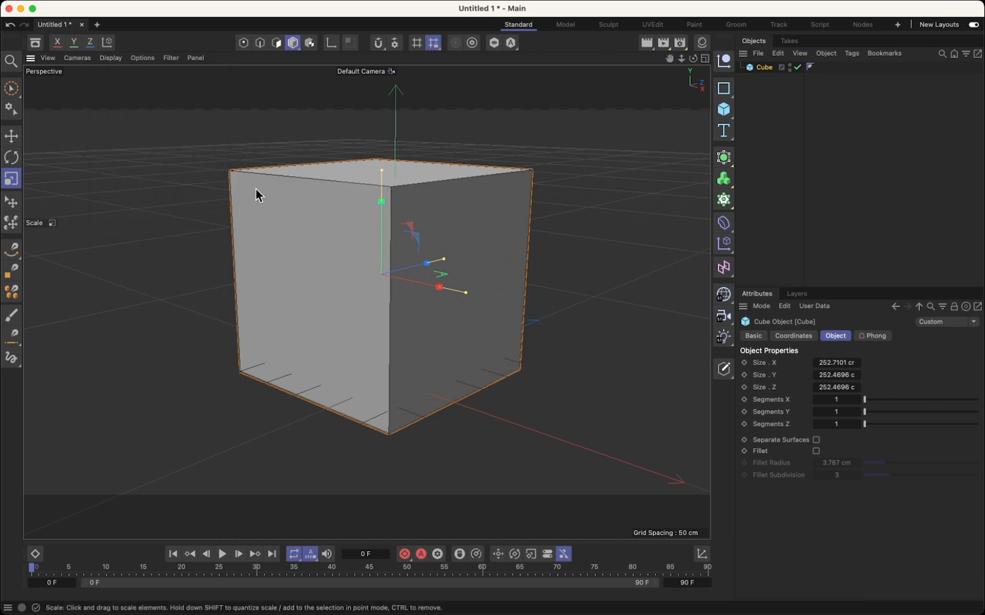
pyautogui.click(112, 59)
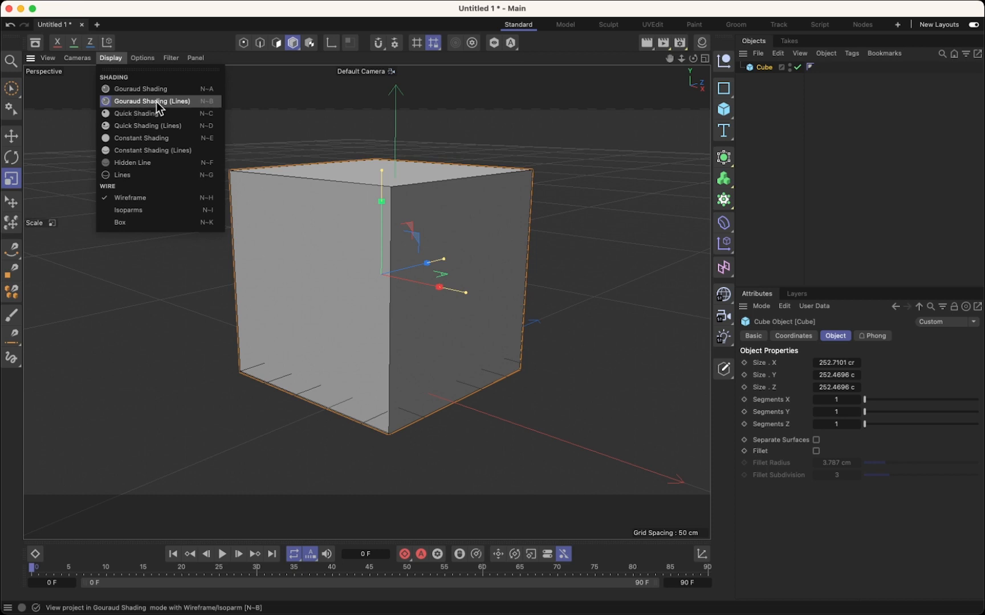
# Set the cube's X segments to 2, deselecting and reselecting the cube to inspect the new edge lines.
pyautogui.click(326, 194)
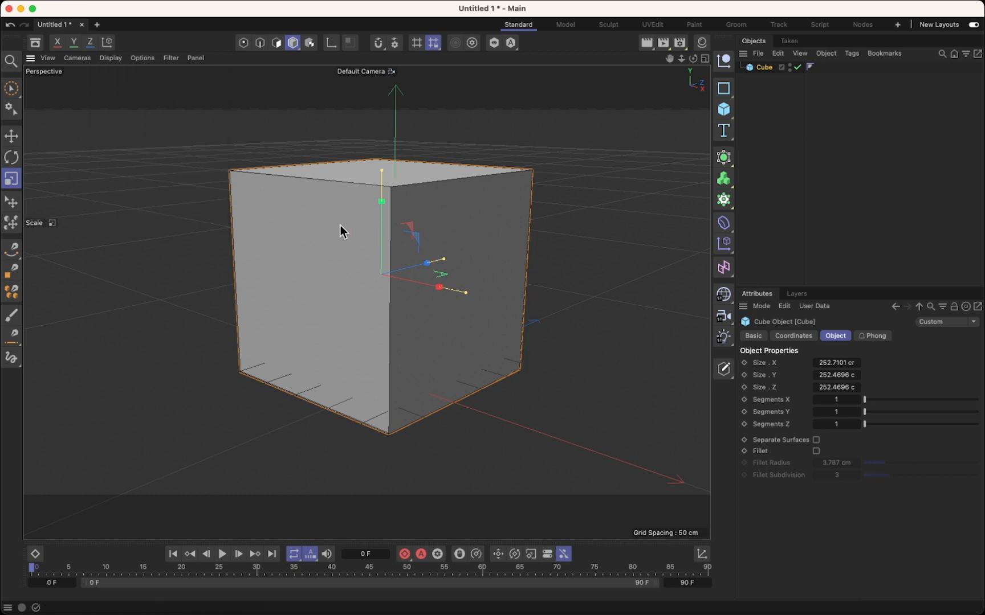
pyautogui.scroll(5, 348, 183)
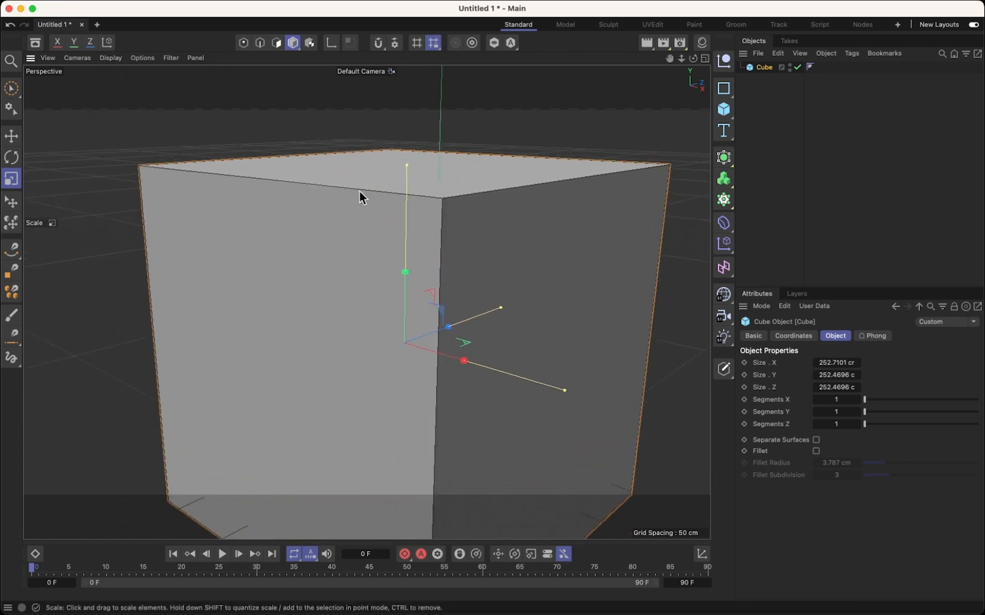
pyautogui.scroll(-5, 401, 223)
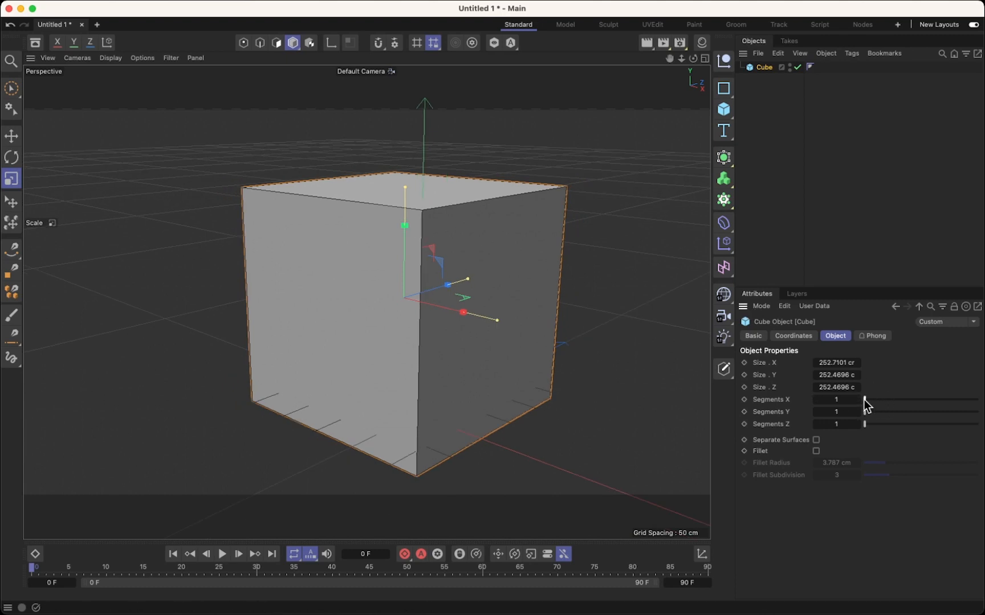
pyautogui.write('2')
pyautogui.click(650, 393)
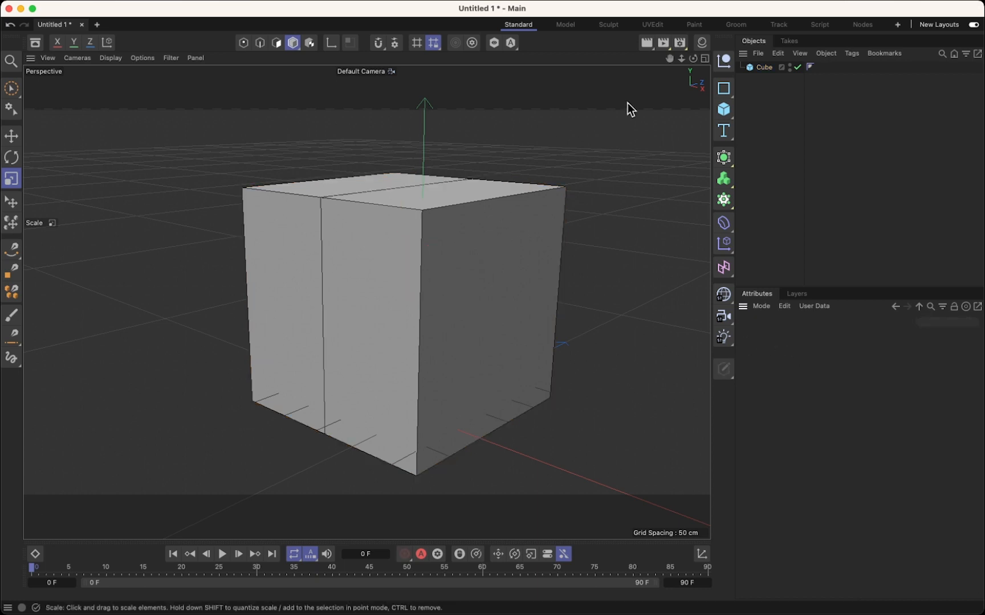
pyautogui.click(761, 69)
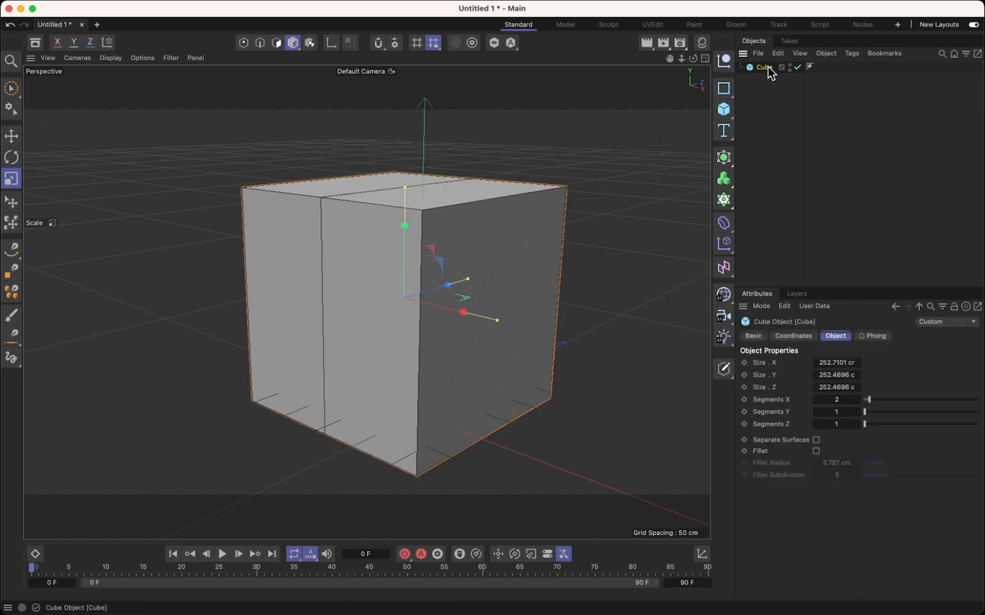
# Raise the cube's Y segments to 6 and its Z segments to 4.
pyautogui.click(857, 411)
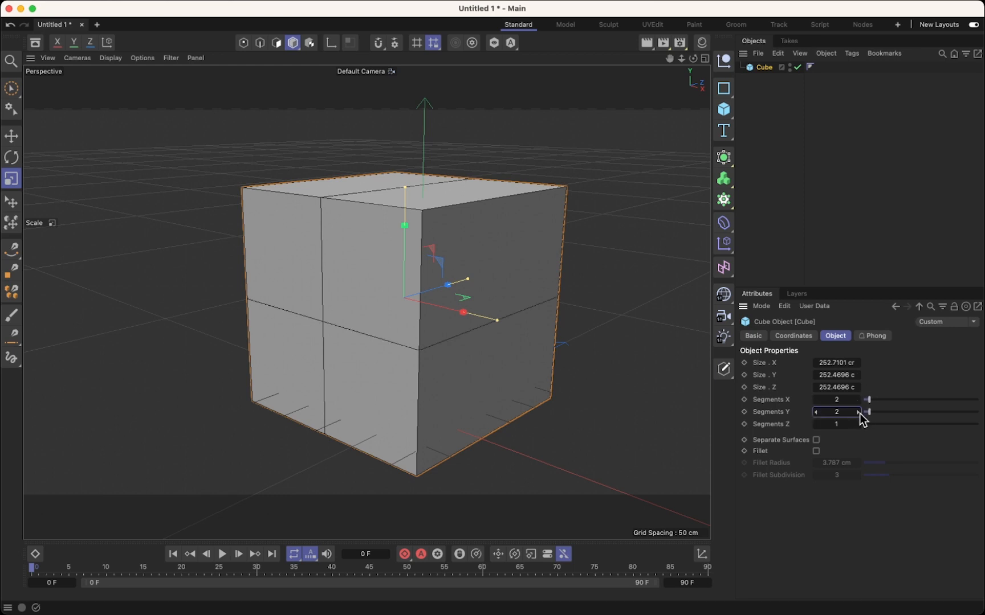
pyautogui.click(857, 411)
pyautogui.click(858, 411)
pyautogui.click(858, 411)
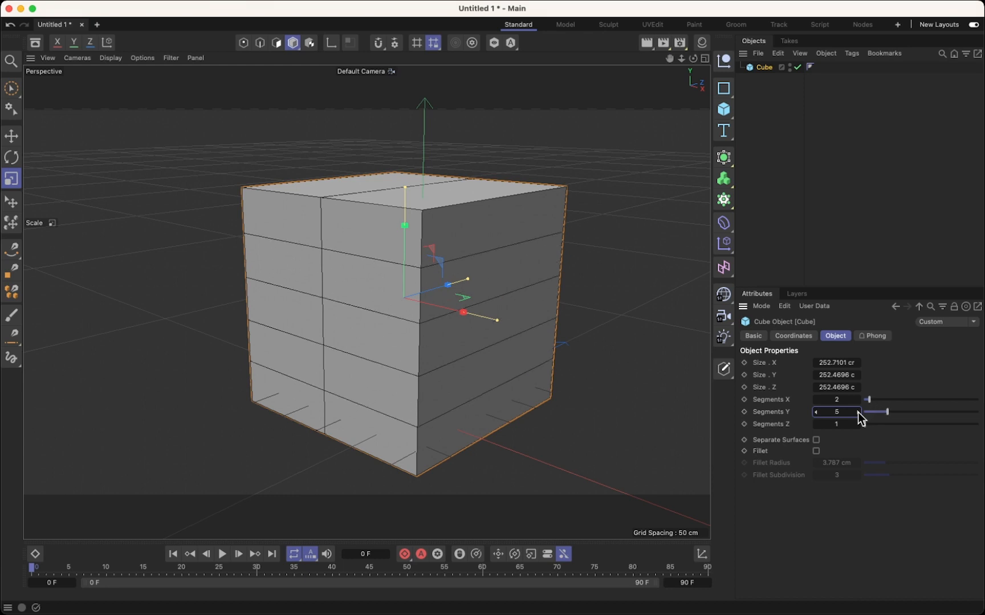
pyautogui.click(858, 411)
pyautogui.click(858, 424)
pyautogui.click(859, 424)
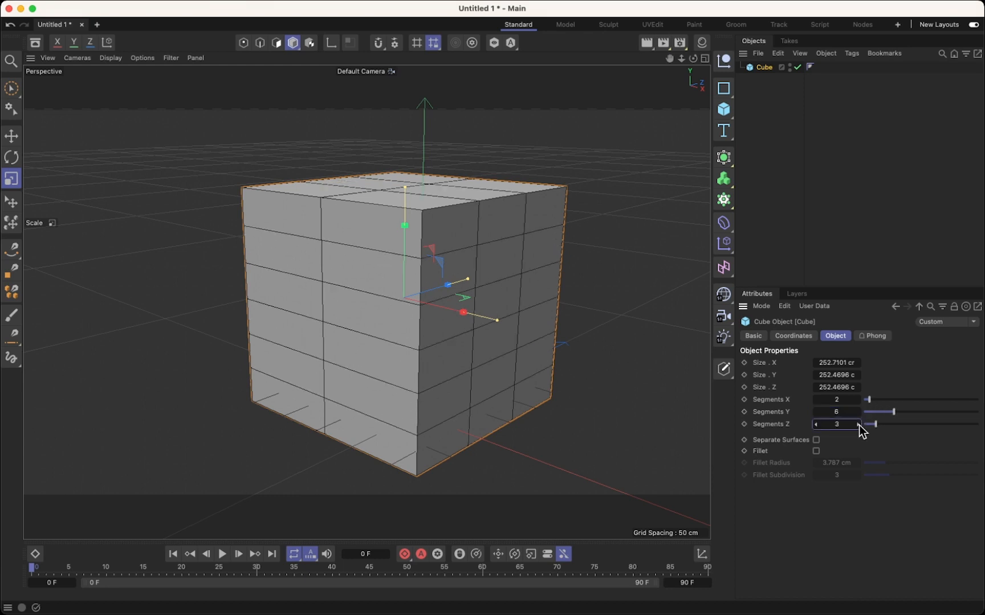
pyautogui.click(859, 424)
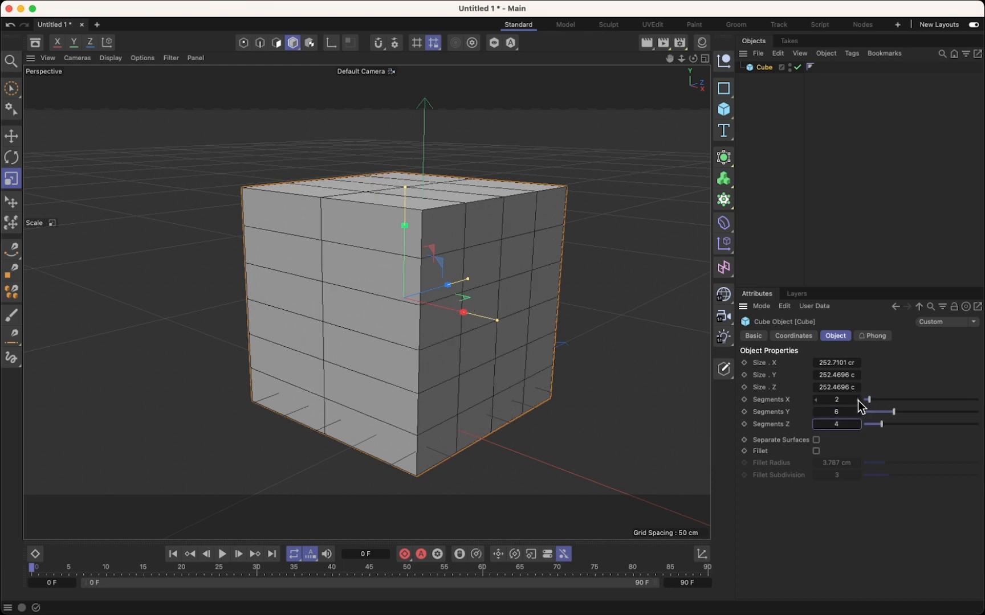
# Even out the cube's subdivision by setting both the X and Y segments to 4.
pyautogui.click(858, 400)
pyautogui.click(858, 401)
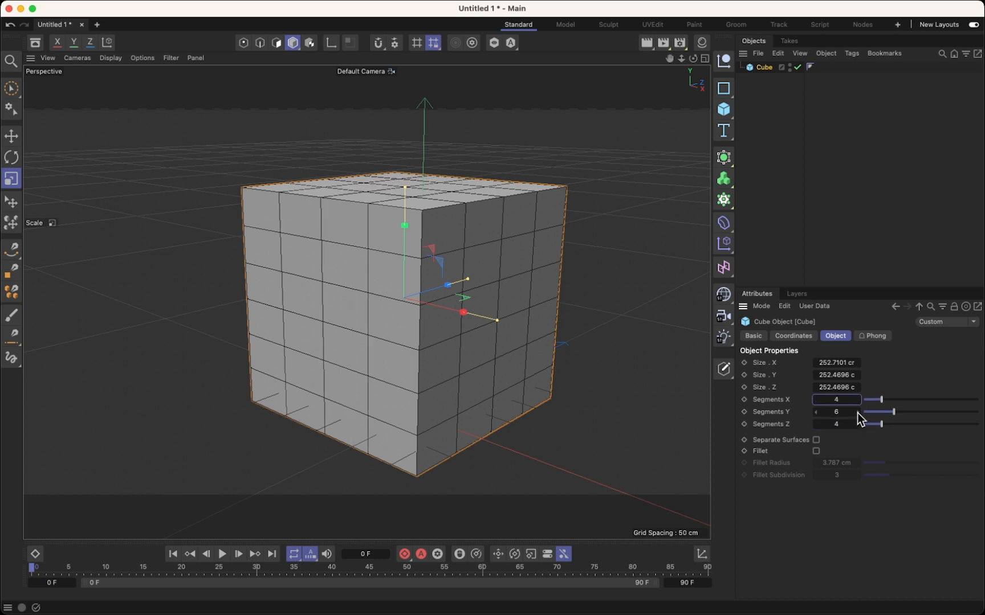
pyautogui.click(816, 412)
pyautogui.click(815, 412)
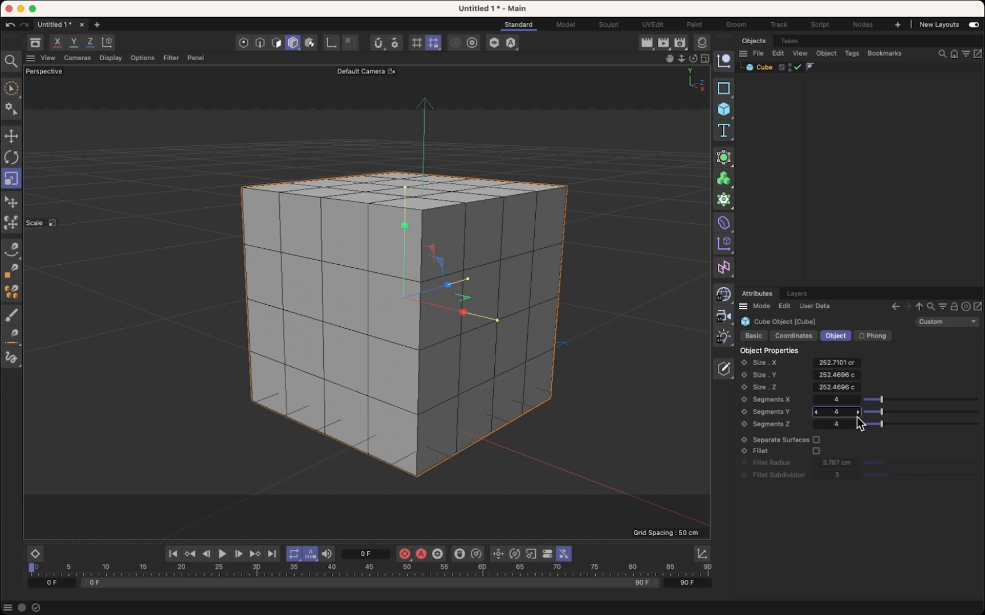
# Try 19 Y segments and 18 Z segments on the cube, and reduce the segments to 3 in X, Y and Z.
pyautogui.moveTo(881, 411); pyautogui.dragTo(976, 416)
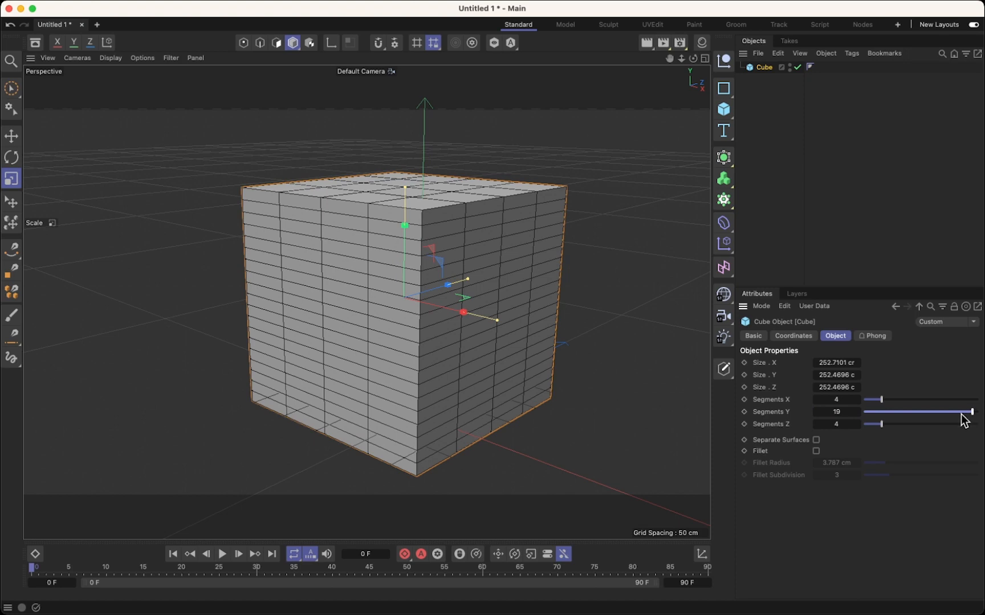
pyautogui.moveTo(881, 424); pyautogui.dragTo(967, 426)
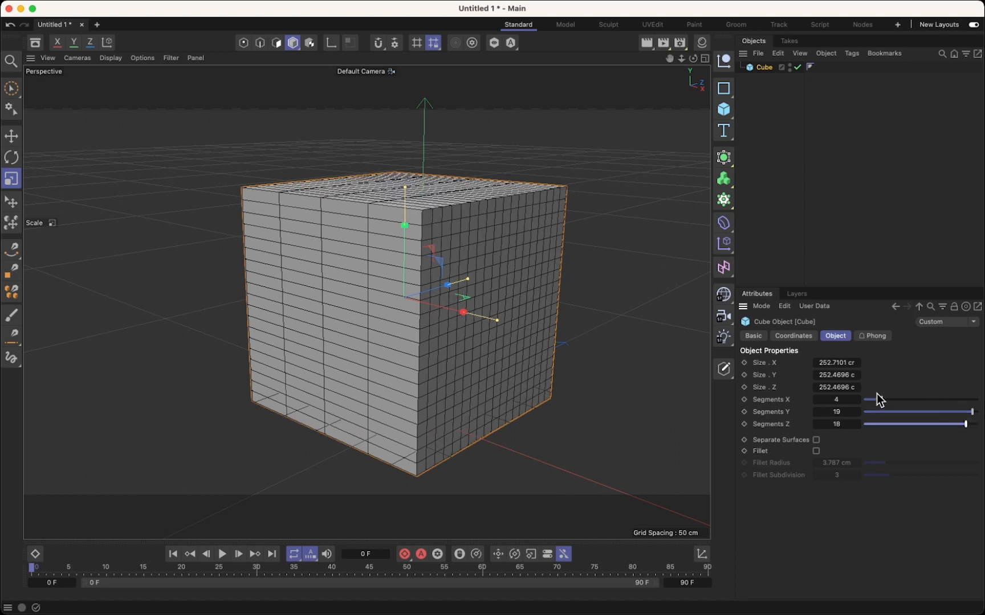
pyautogui.moveTo(881, 399)
pyautogui.mouseDown()
pyautogui.moveTo(965, 399)
pyautogui.moveTo(876, 400)
pyautogui.mouseUp()
pyautogui.moveTo(971, 412); pyautogui.dragTo(875, 400)
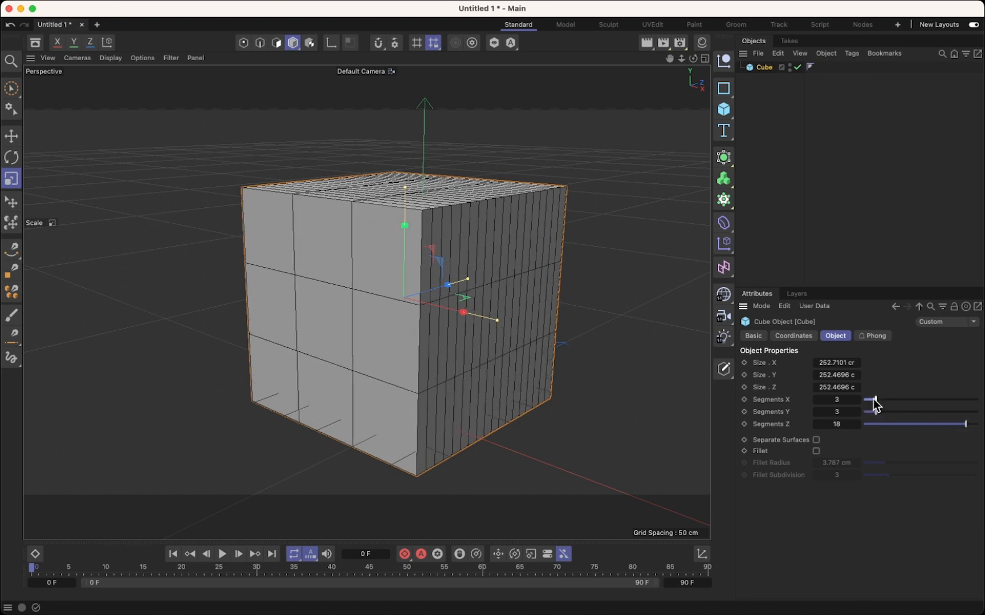
pyautogui.moveTo(966, 425); pyautogui.dragTo(878, 426)
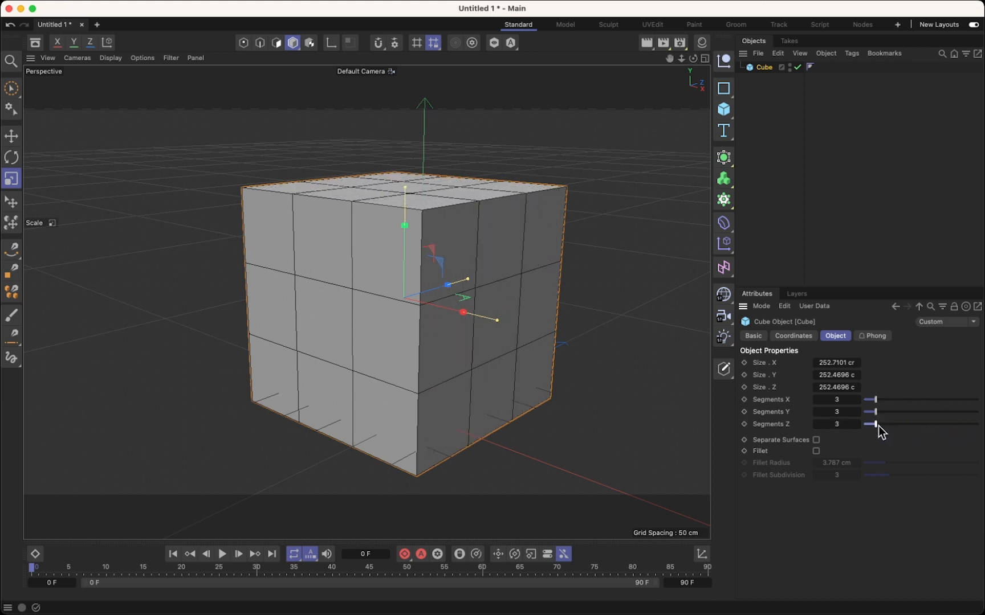
# Shrink the cube uniformly to about 62 cm per side with the Scale tool.
pyautogui.keyDown('alt'); pyautogui.moveTo(536, 319); pyautogui.dragTo(585, 310); pyautogui.keyUp('alt')
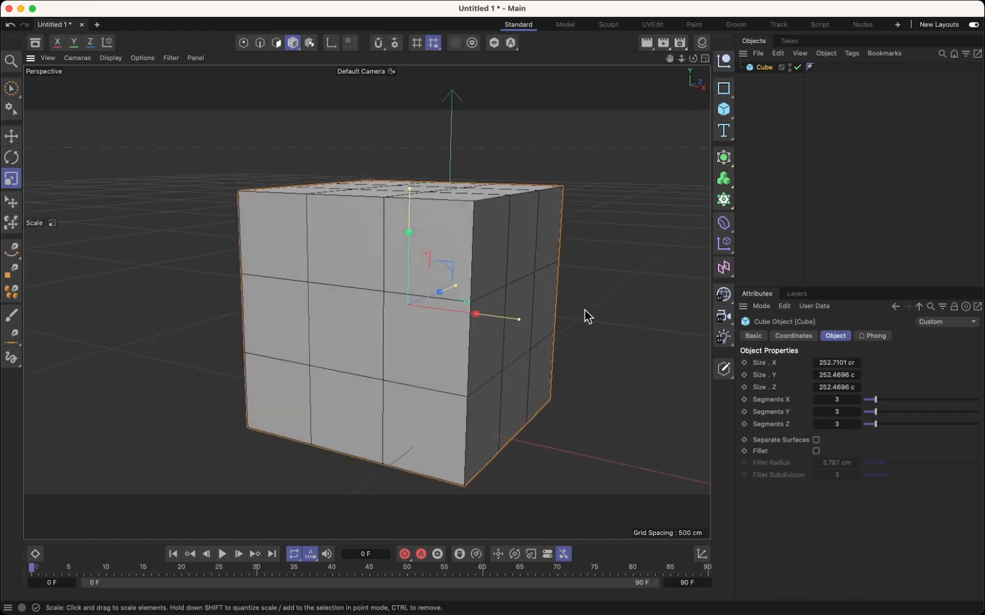
pyautogui.doubleClick(838, 361)
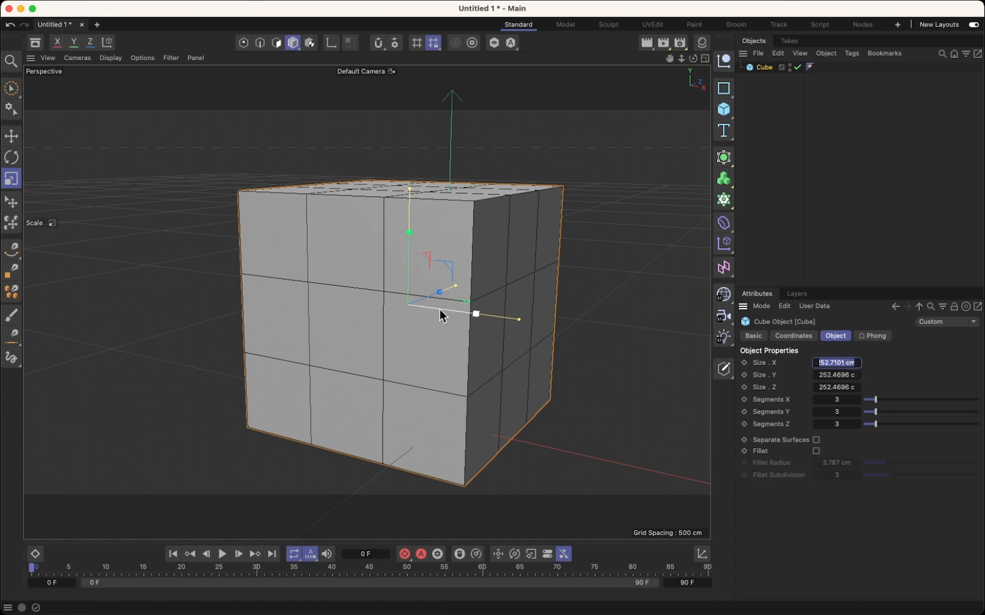
pyautogui.moveTo(474, 316); pyautogui.dragTo(423, 309)
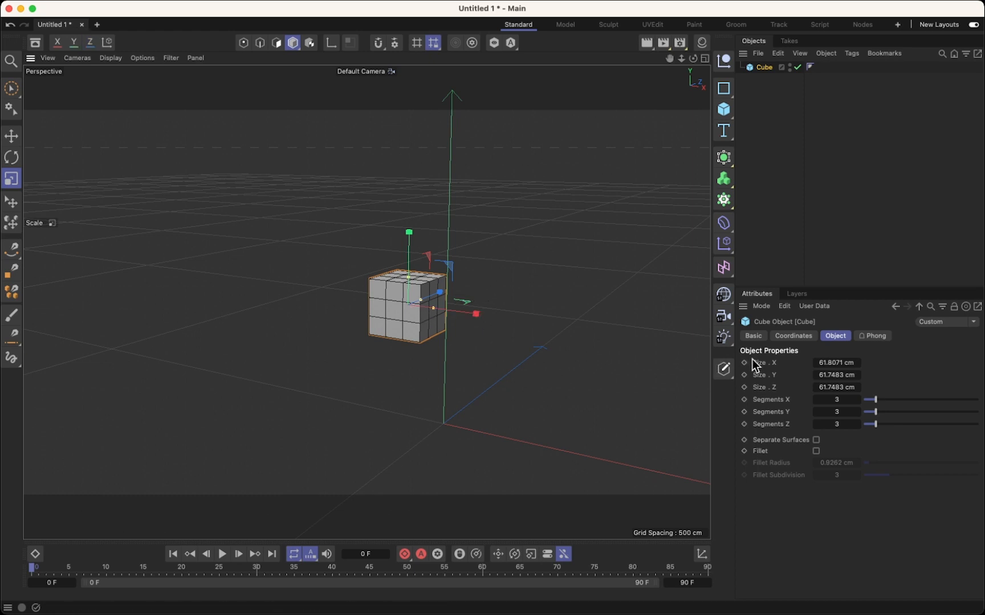
# Set the cube's X, Y and Z sizes to 20 cm each.
pyautogui.click(837, 363)
pyautogui.press('BackSpace')
pyautogui.write('20')
pyautogui.press('Tab')
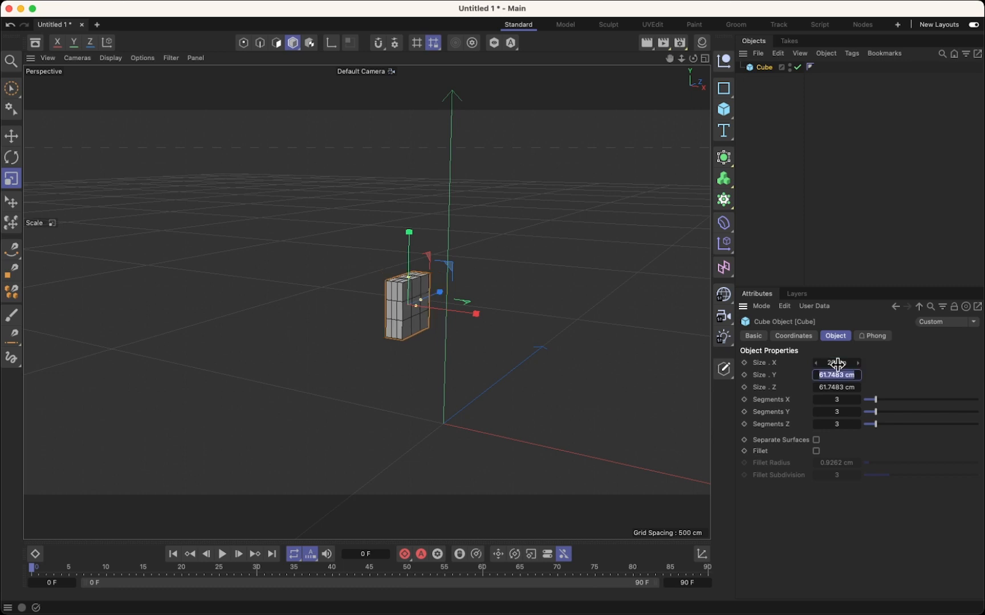
pyautogui.write('20')
pyautogui.press('Tab')
pyautogui.write('20')
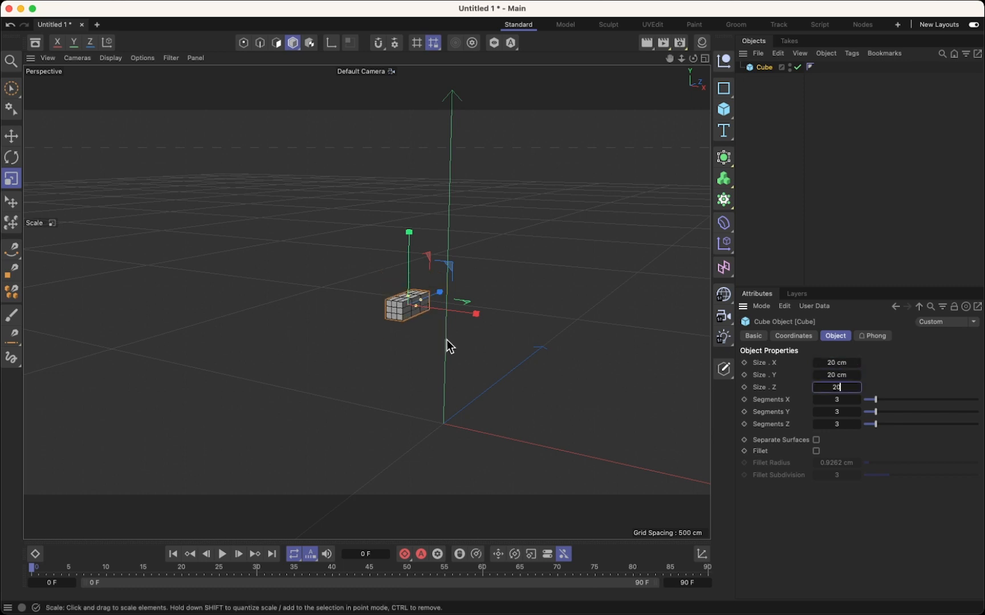
pyautogui.press('Return')
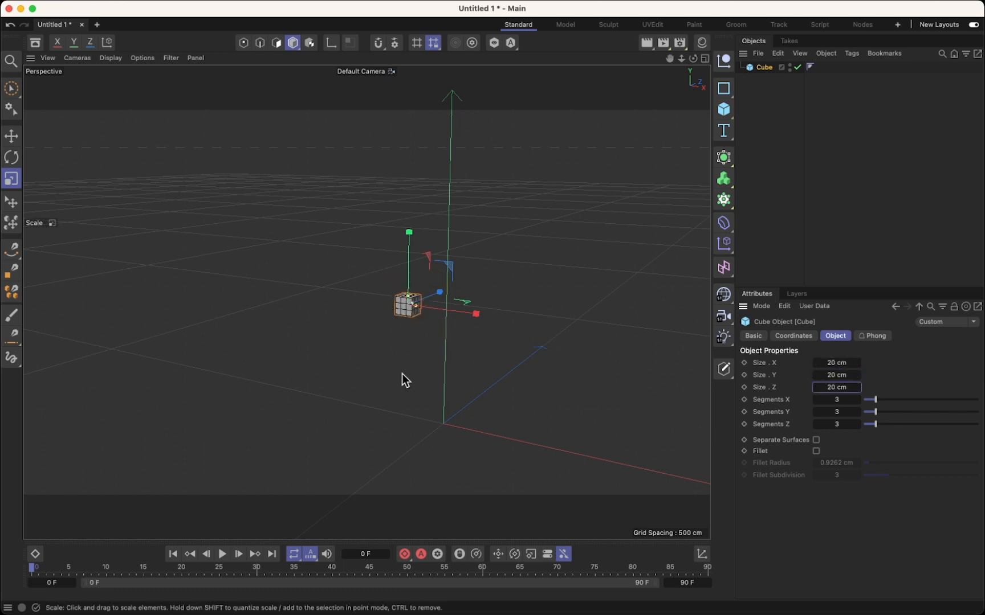
# Frame the small cube up close, scale it uniformly to about 15.9 cm per side, and deselect it.
pyautogui.scroll(4, 423, 319)
pyautogui.scroll(6, 348, 318)
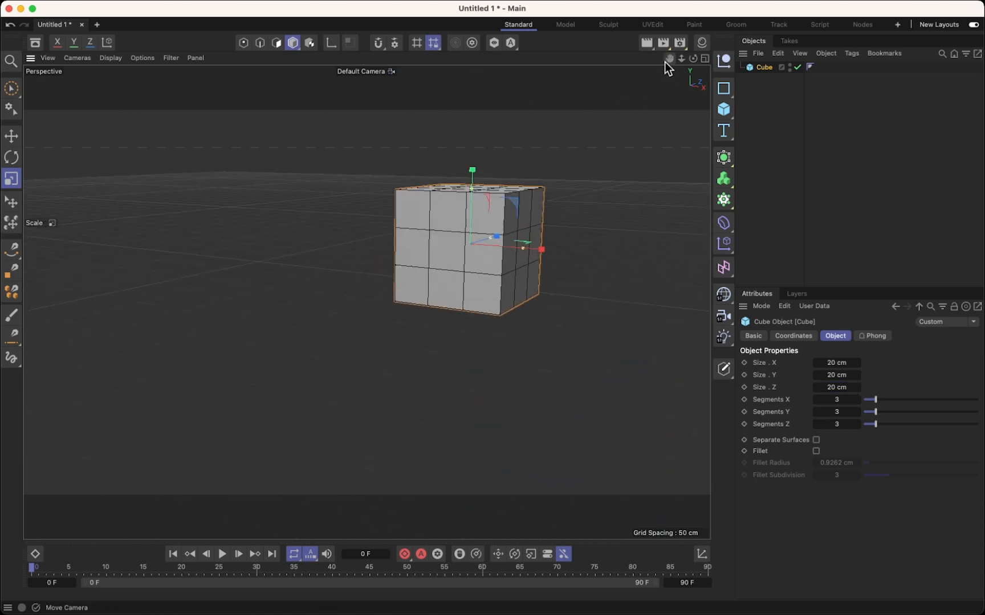
pyautogui.moveTo(669, 59); pyautogui.dragTo(549, 123)
pyautogui.scroll(4, 331, 321)
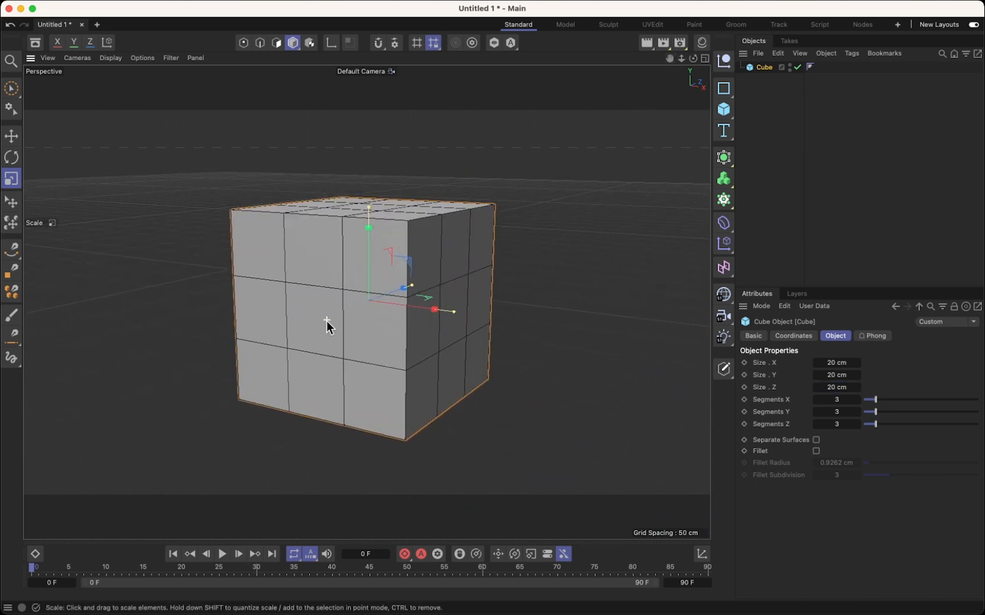
pyautogui.scroll(3, 493, 235)
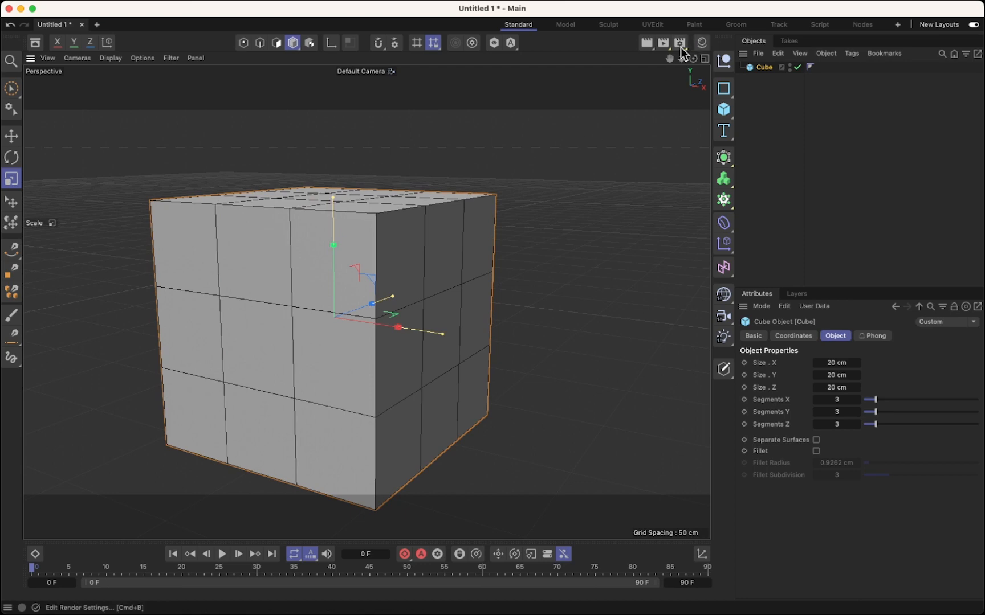
pyautogui.moveTo(669, 59); pyautogui.dragTo(684, 47)
pyautogui.moveTo(578, 236); pyautogui.dragTo(541, 306)
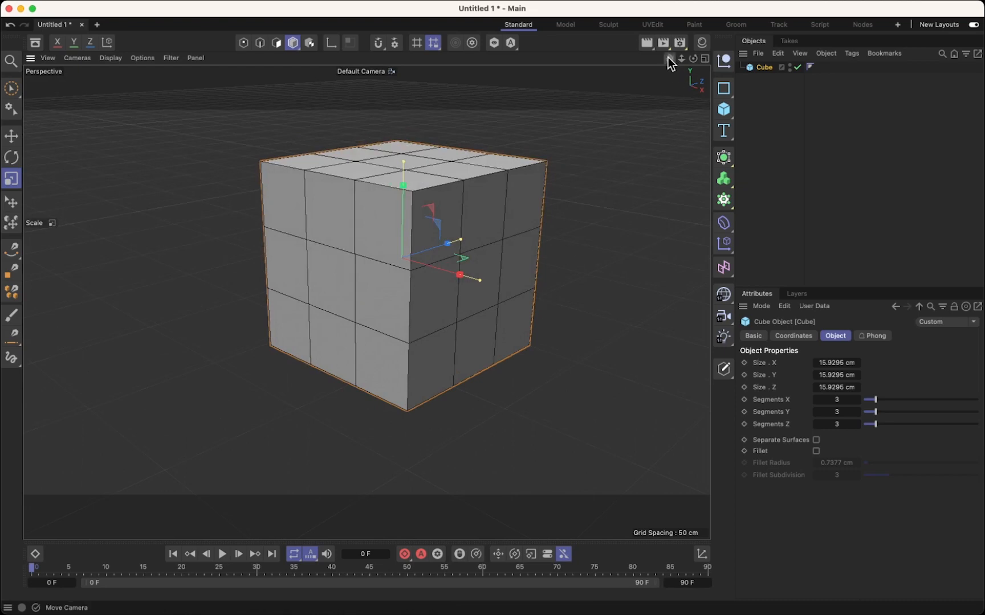
pyautogui.moveTo(668, 57); pyautogui.dragTo(661, 83)
pyautogui.click(576, 280)
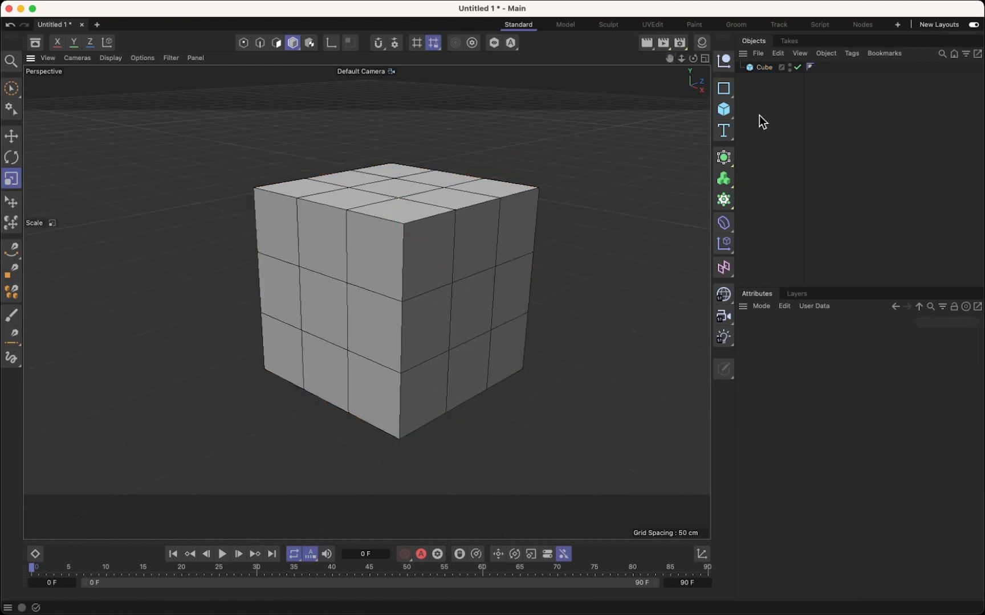
# Copy the cube and paste a duplicate of it in the same place.
pyautogui.click(762, 68)
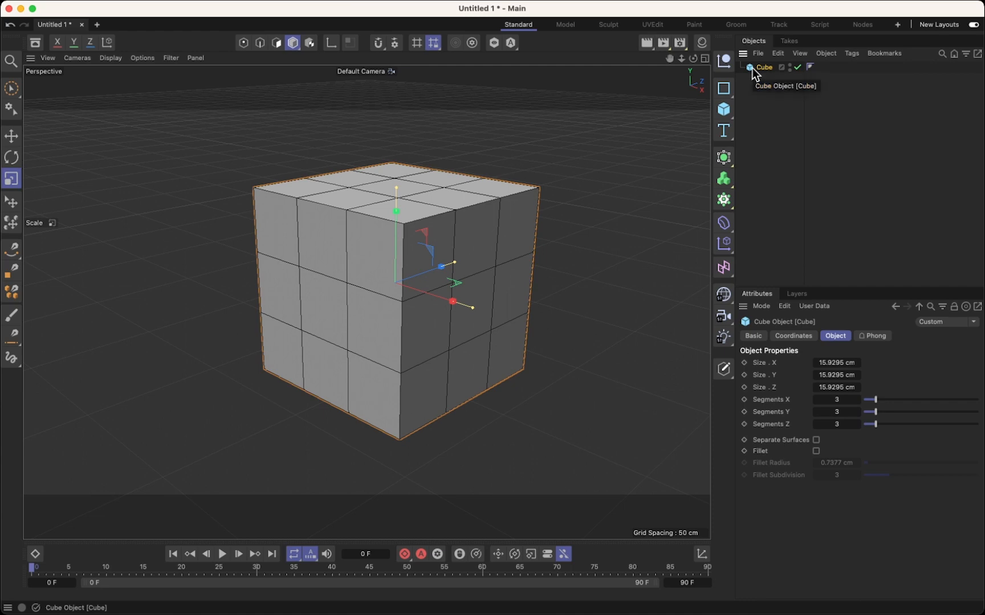
pyautogui.press('super+c')
pyautogui.press('super+v')
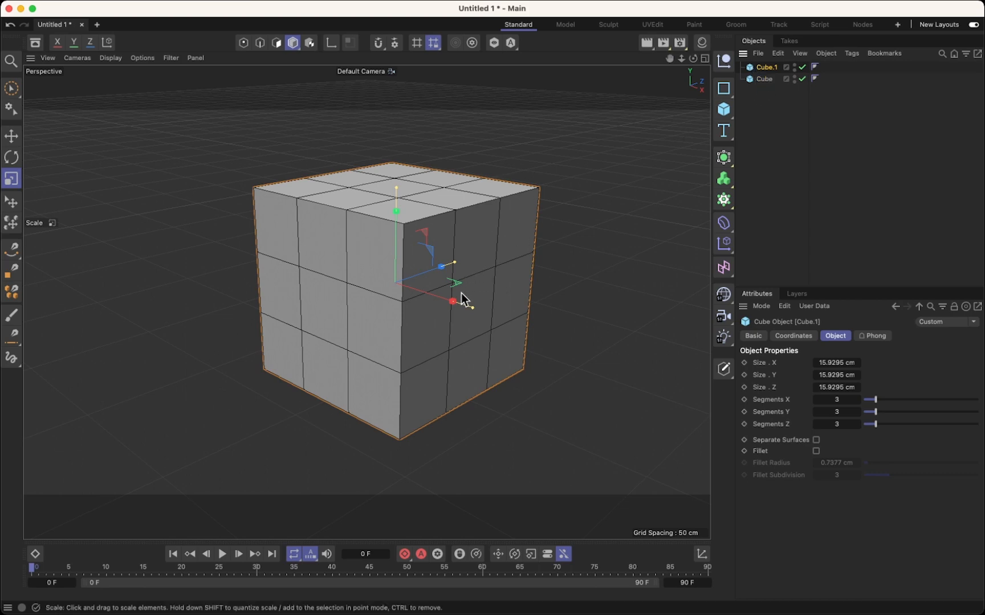
# Try moving the duplicate cube along the X axis with the Move tool, and undo the move.
pyautogui.click(10, 137)
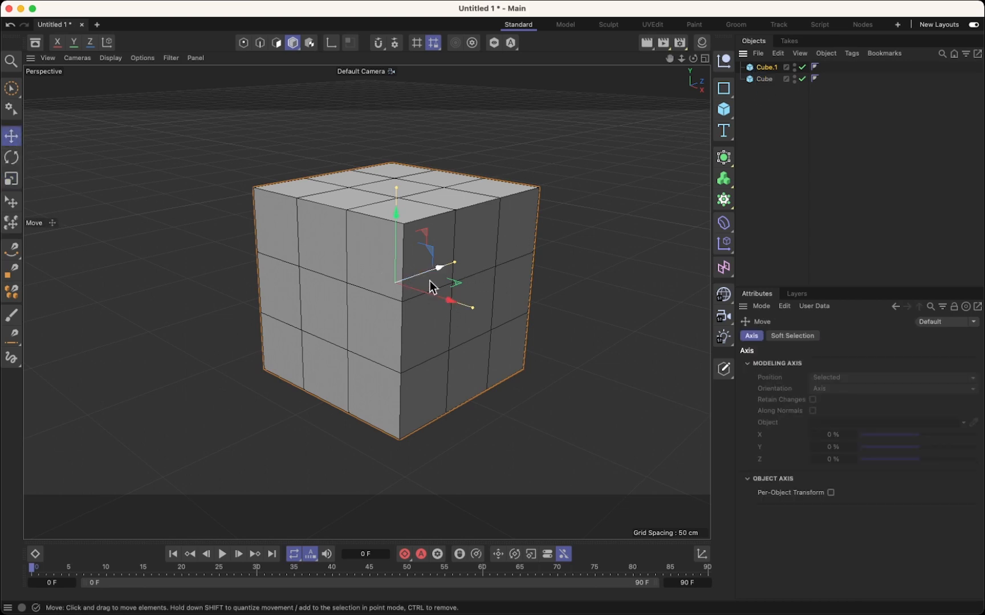
pyautogui.moveTo(432, 288); pyautogui.dragTo(493, 303)
pyautogui.press('super+z')
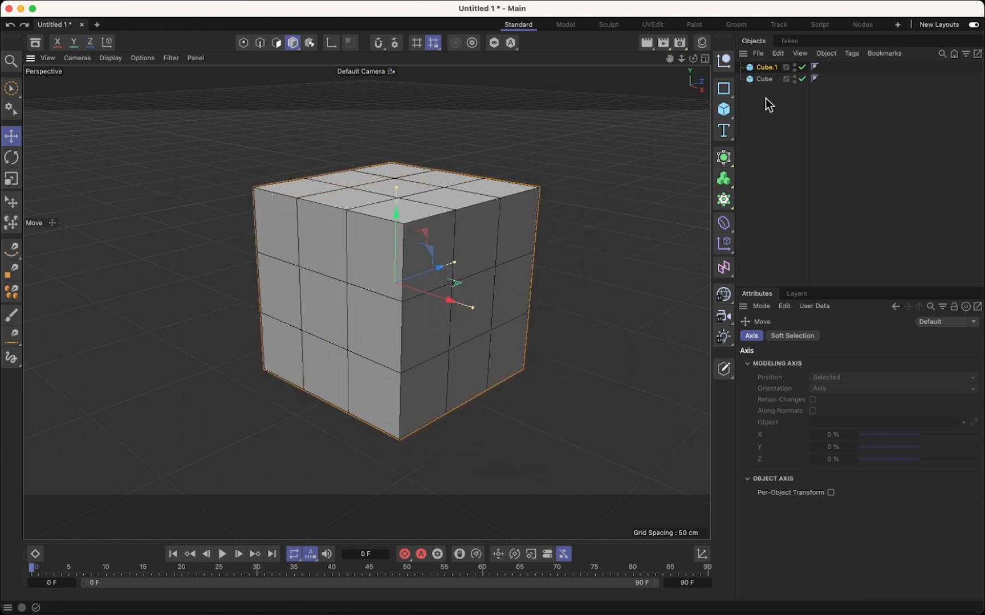
# Force the duplicate cube's visibility on, try hiding it, and undo the hiding.
pyautogui.click(795, 66)
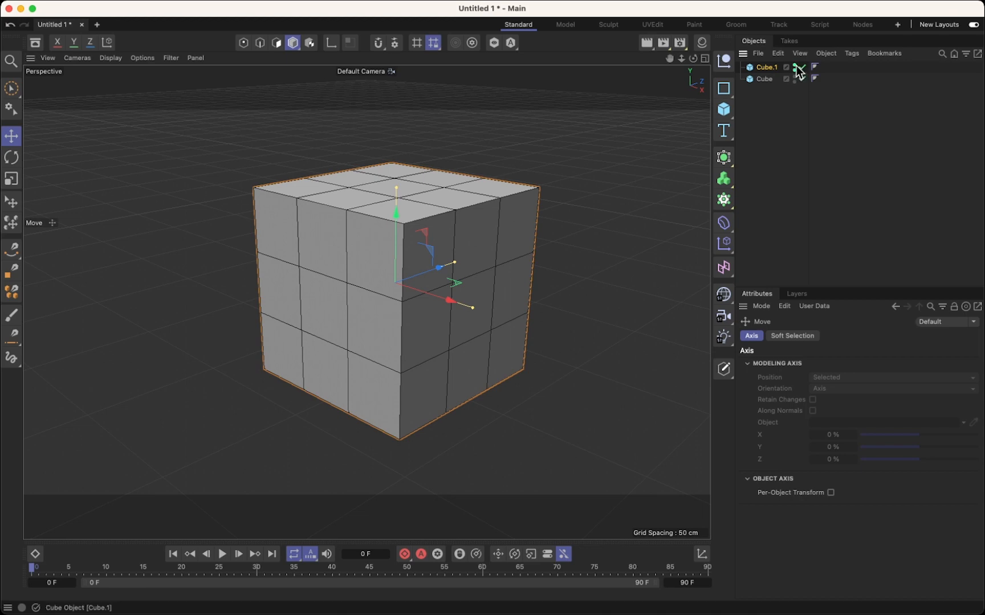
pyautogui.click(795, 66)
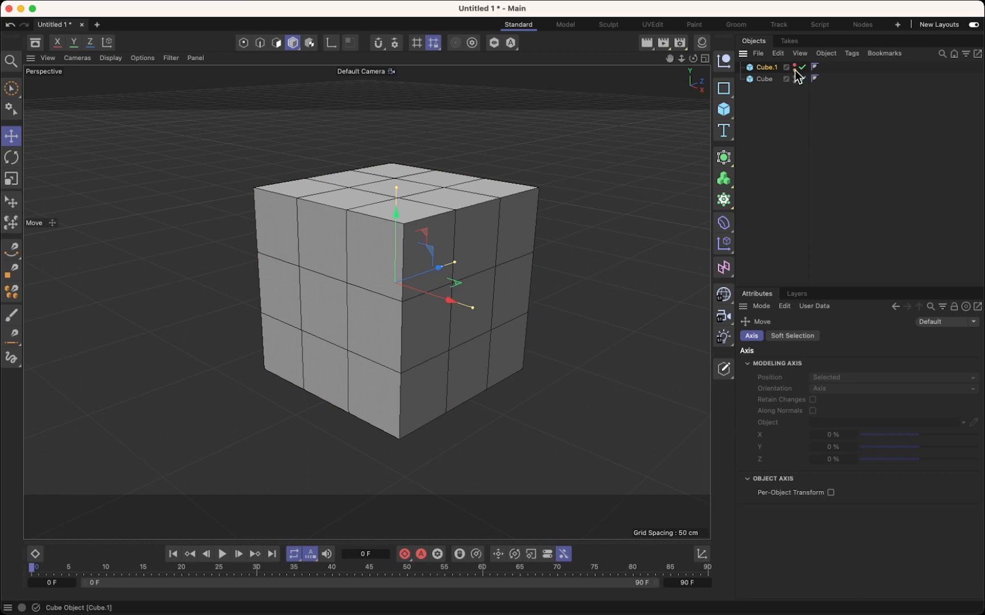
pyautogui.press('super+z')
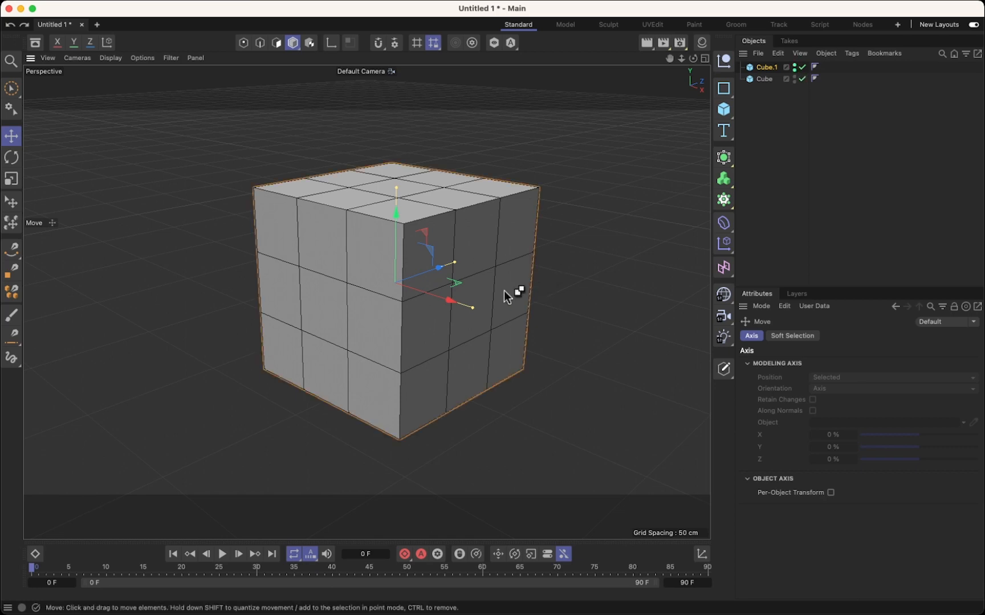
# Move the duplicate cube along the X axis so it partly overlaps the original, and hide the duplicate.
pyautogui.moveTo(437, 305); pyautogui.dragTo(514, 336)
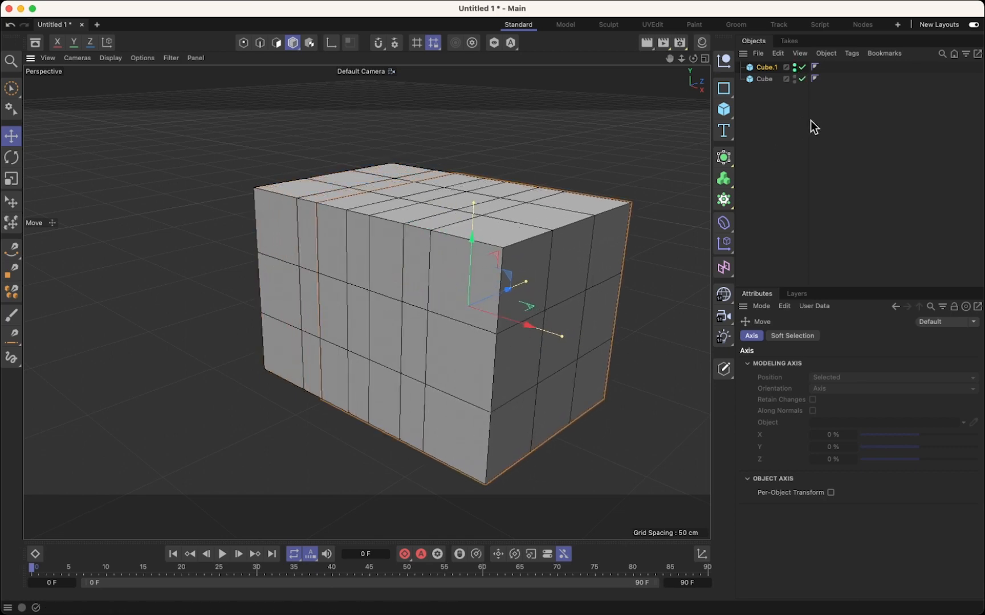
pyautogui.click(794, 66)
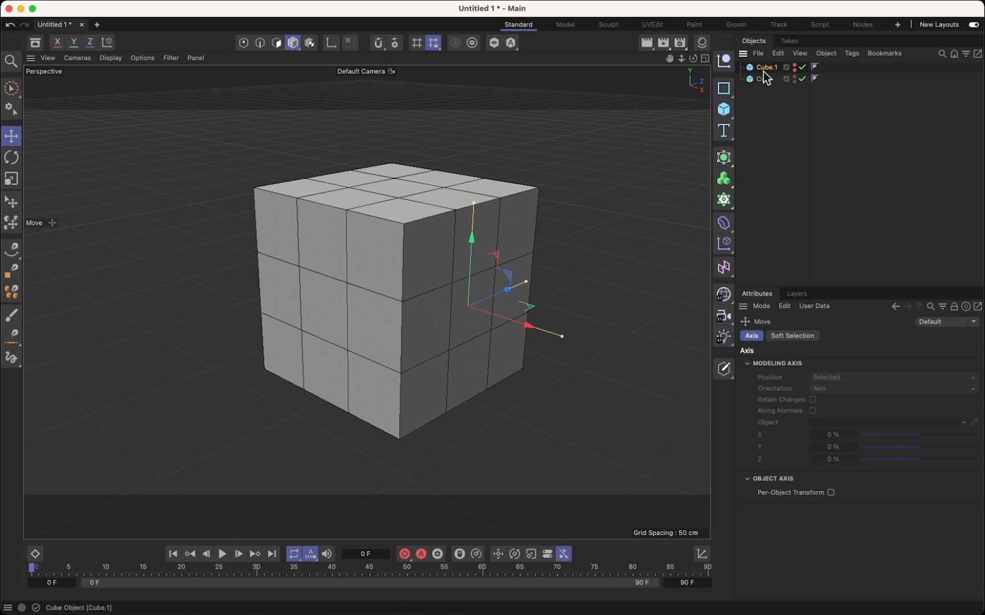
# Resize the original cube with its size handles to about 18.29 cm in X and 14.02 cm in Z.
pyautogui.click(802, 67)
pyautogui.click(802, 67)
pyautogui.click(762, 80)
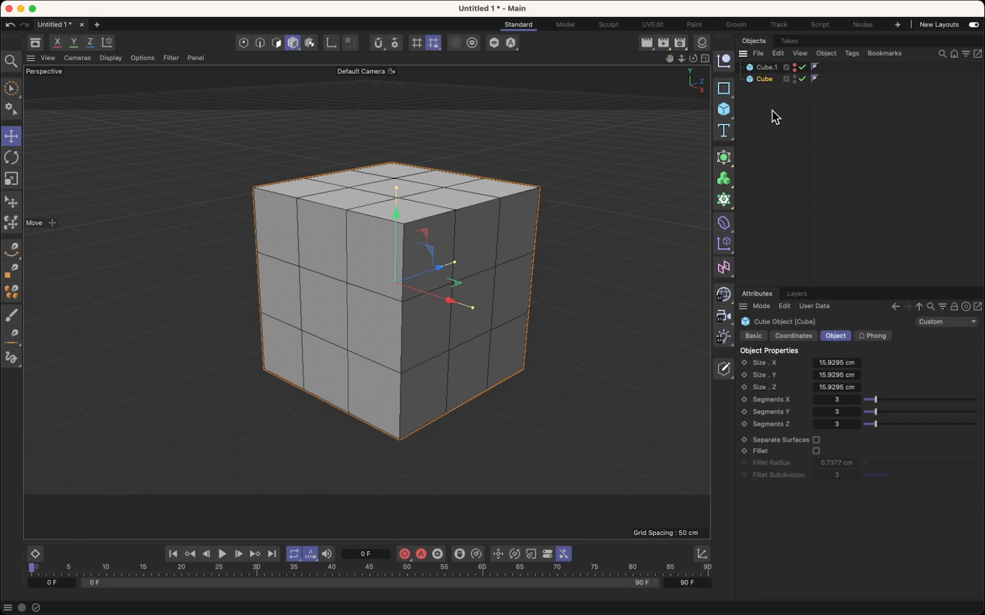
pyautogui.click(764, 87)
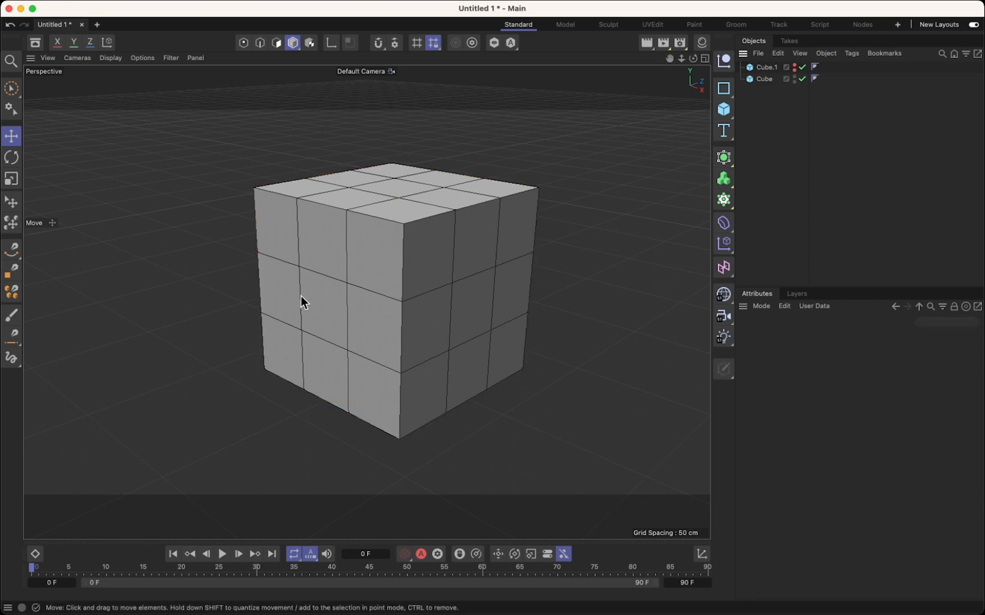
pyautogui.click(434, 274)
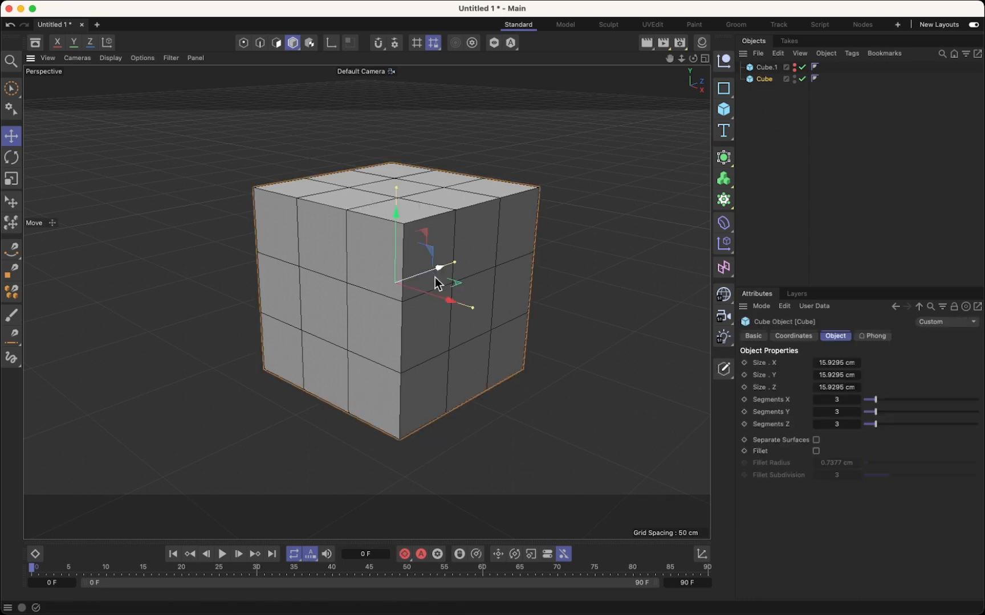
pyautogui.moveTo(472, 308)
pyautogui.mouseDown()
pyautogui.moveTo(416, 297)
pyautogui.moveTo(483, 311)
pyautogui.mouseUp()
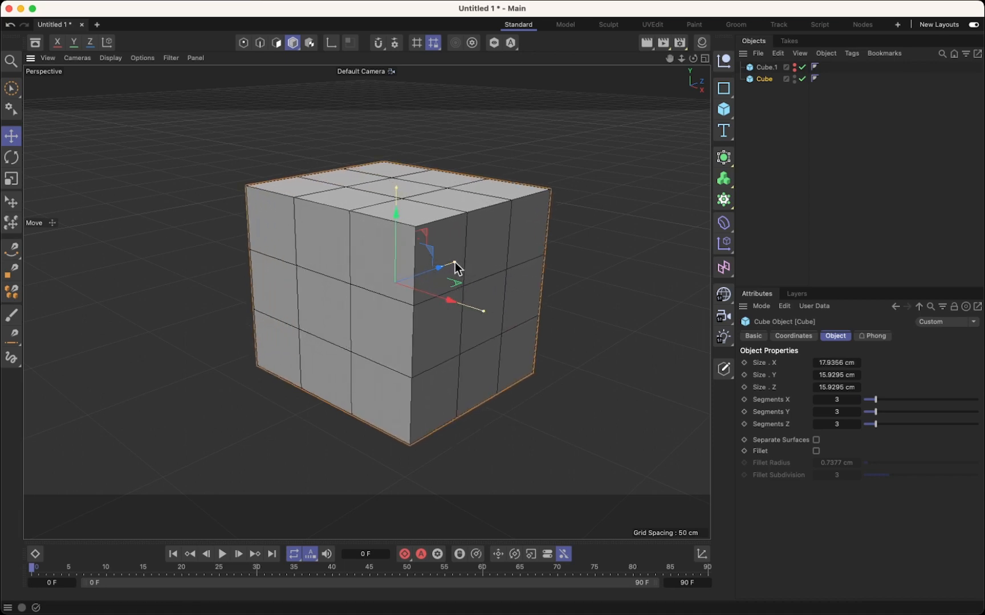
pyautogui.moveTo(454, 262)
pyautogui.mouseDown()
pyautogui.moveTo(434, 274)
pyautogui.moveTo(468, 266)
pyautogui.moveTo(451, 273)
pyautogui.mouseUp()
pyautogui.moveTo(480, 309)
pyautogui.mouseDown()
pyautogui.moveTo(450, 301)
pyautogui.moveTo(486, 312)
pyautogui.mouseUp()
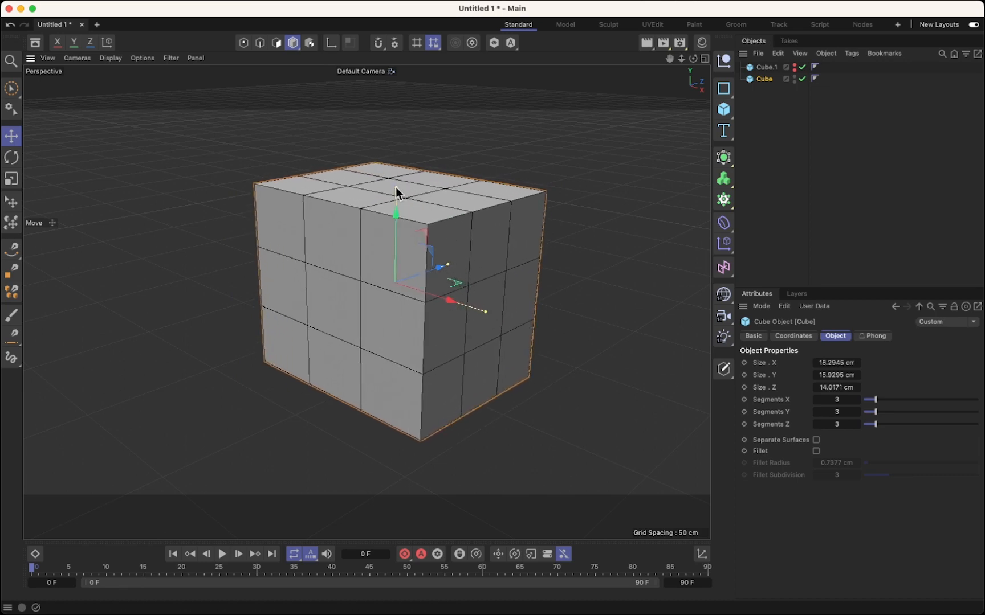
# Try resizing the original cube to about 15.96 cm in Y and 18.31 cm in Z, and undo both changes.
pyautogui.moveTo(395, 187); pyautogui.dragTo(396, 190)
pyautogui.moveTo(448, 264); pyautogui.dragTo(463, 259)
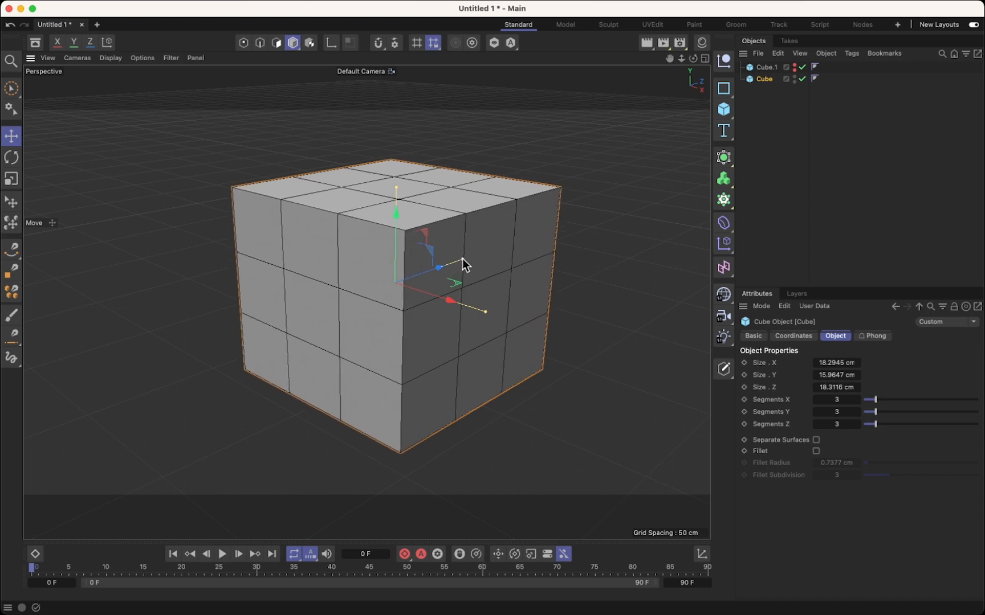
pyautogui.press('super+z')
pyautogui.press('super+z')
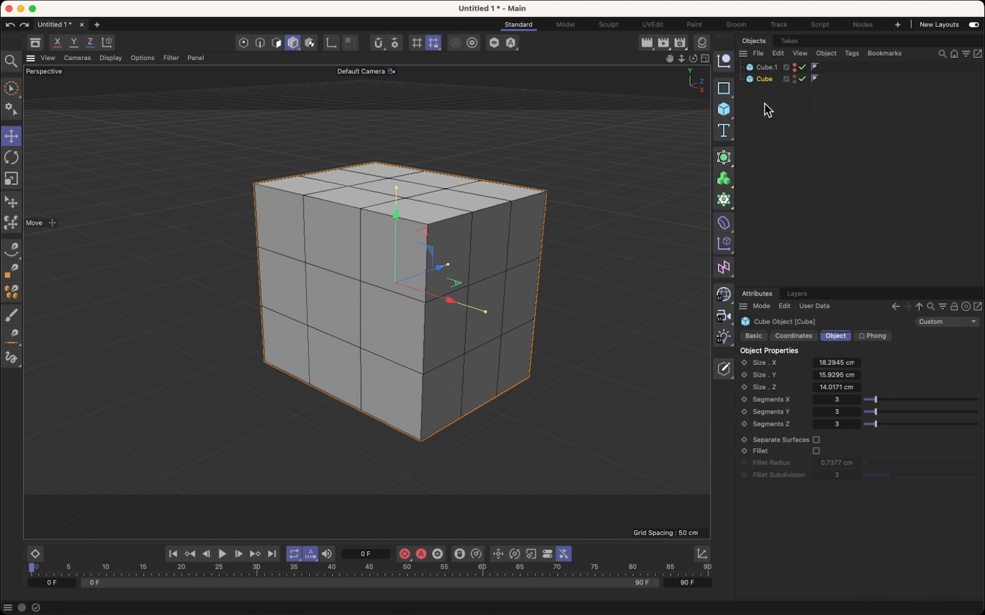
# Try converting the original cube into an editable polygon object twice, undoing the conversion each time.
pyautogui.click(725, 370)
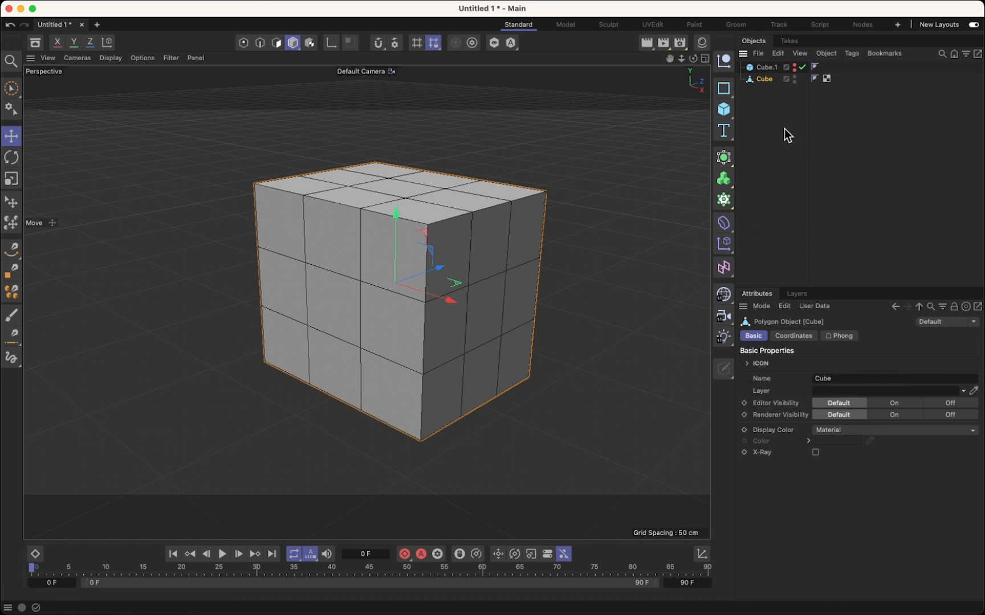
pyautogui.press('super+z')
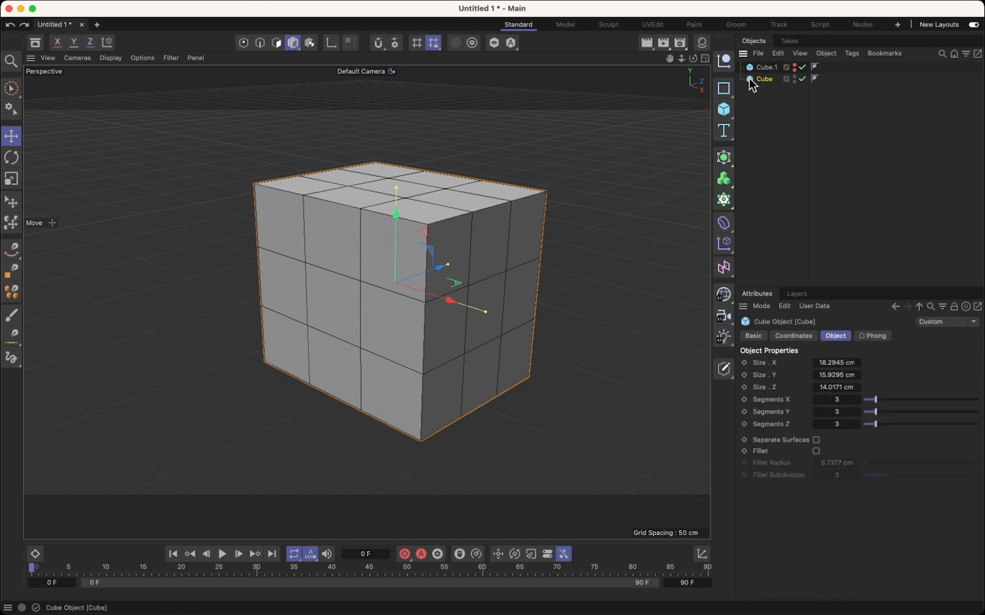
pyautogui.click(724, 369)
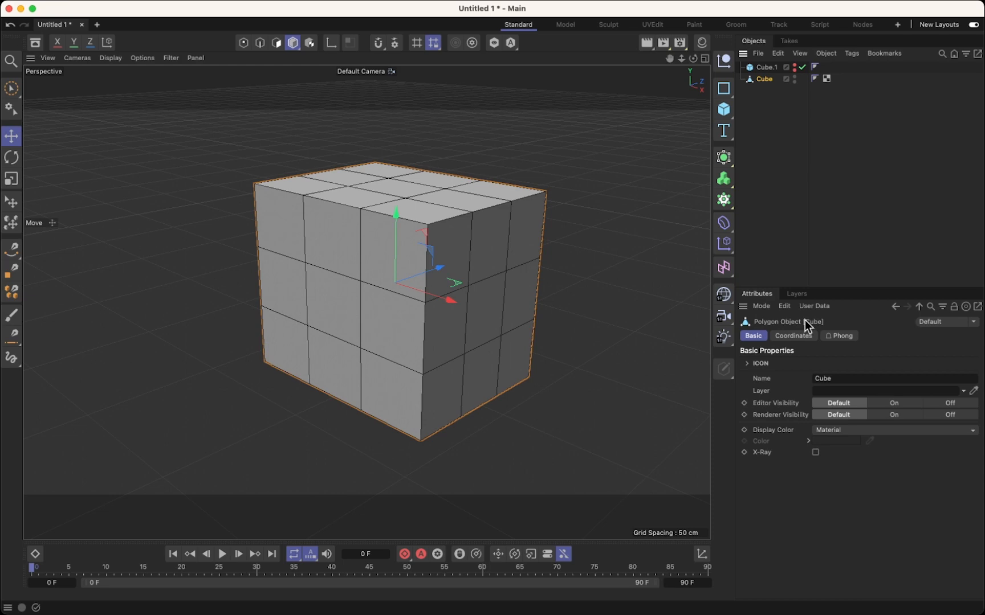
pyautogui.press('super+z')
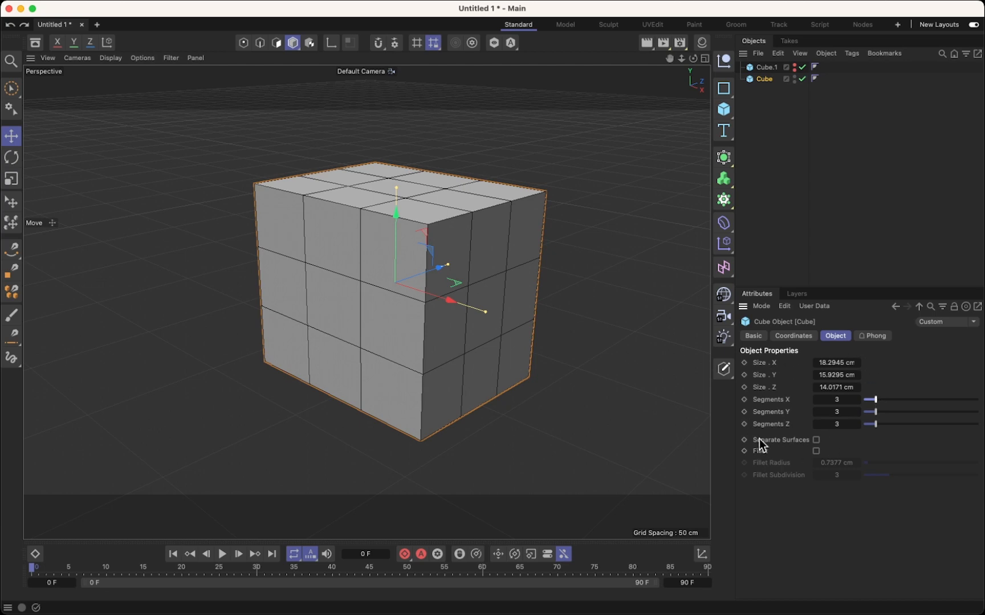
# Try rotating the parametric cube to a heading of 32° and a pitch of 18° in its coordinates, and undo both rotations.
pyautogui.click(793, 336)
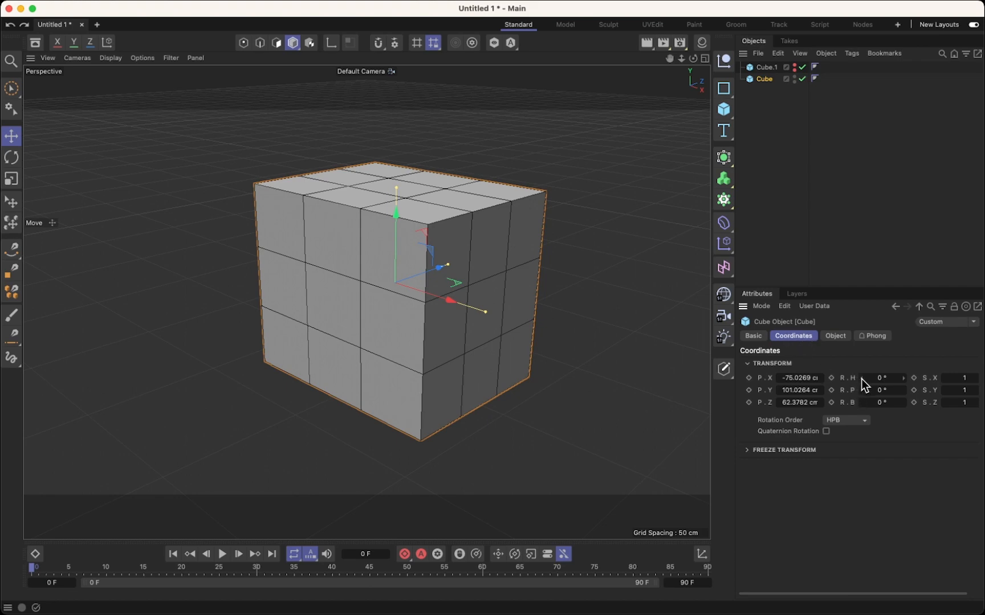
pyautogui.moveTo(861, 379)
pyautogui.mouseDown()
pyautogui.moveTo(889, 379)
pyautogui.moveTo(879, 380)
pyautogui.mouseUp()
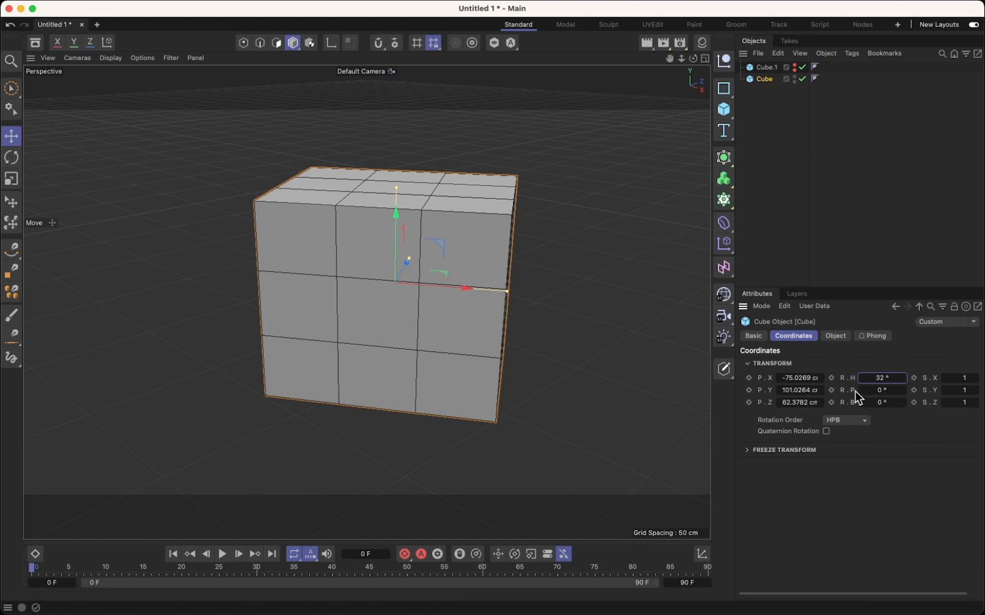
pyautogui.moveTo(862, 389)
pyautogui.mouseDown()
pyautogui.moveTo(878, 389)
pyautogui.moveTo(864, 389)
pyautogui.mouseUp()
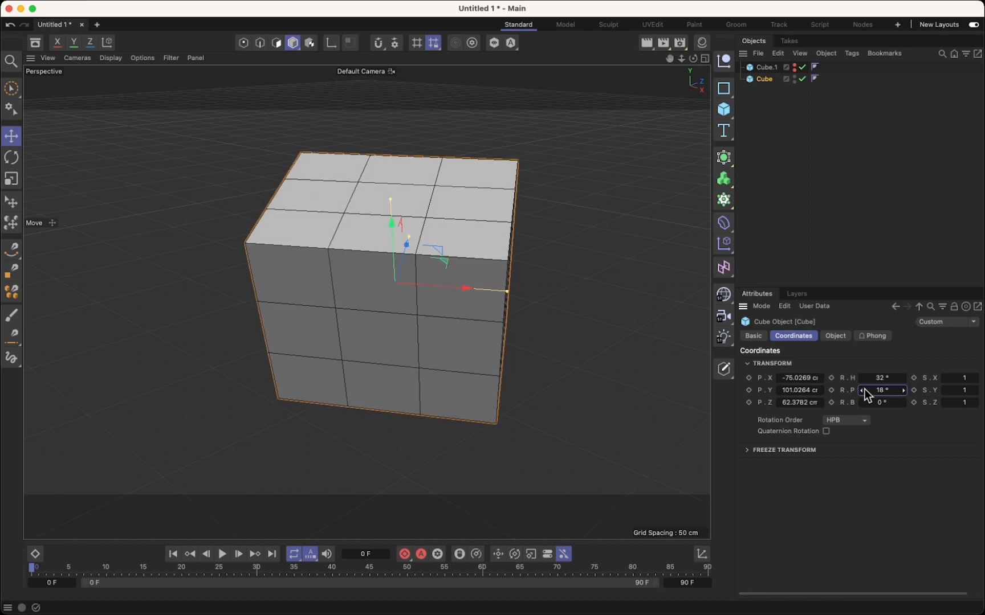
pyautogui.press('super+z')
pyautogui.press('super+z')
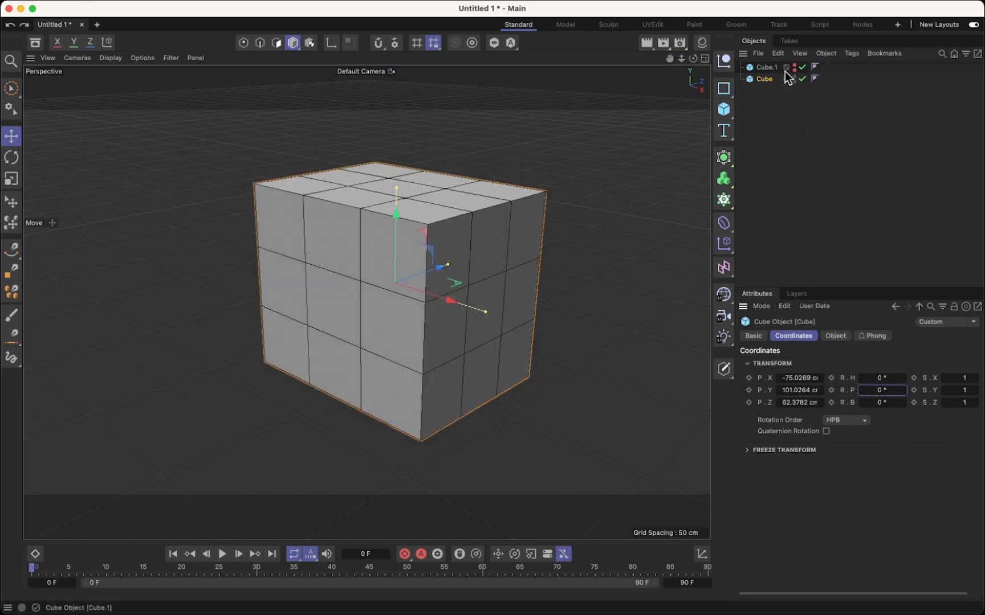
# Make the original cube editable, converting it into a polygon object.
pyautogui.click(749, 78)
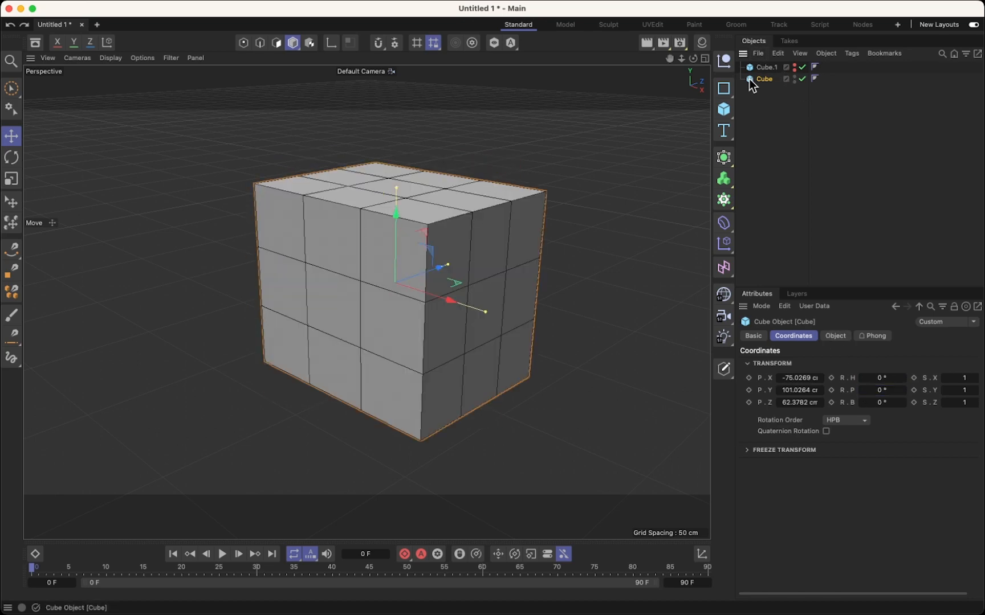
pyautogui.click(723, 369)
pyautogui.press('super+z')
pyautogui.click(723, 370)
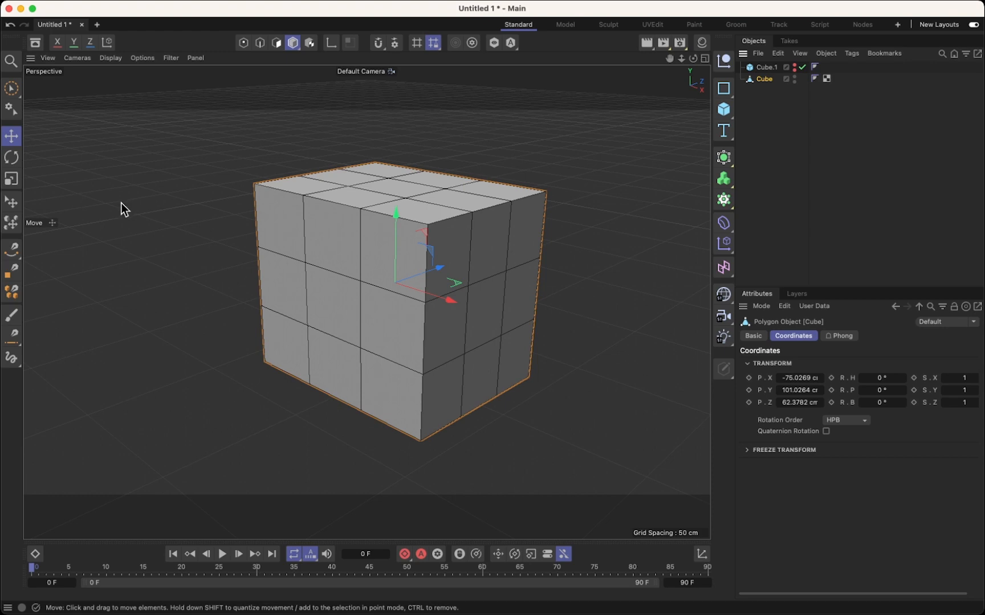
# Deselect and reselect the whole editable cube several times in Model mode.
pyautogui.click(149, 191)
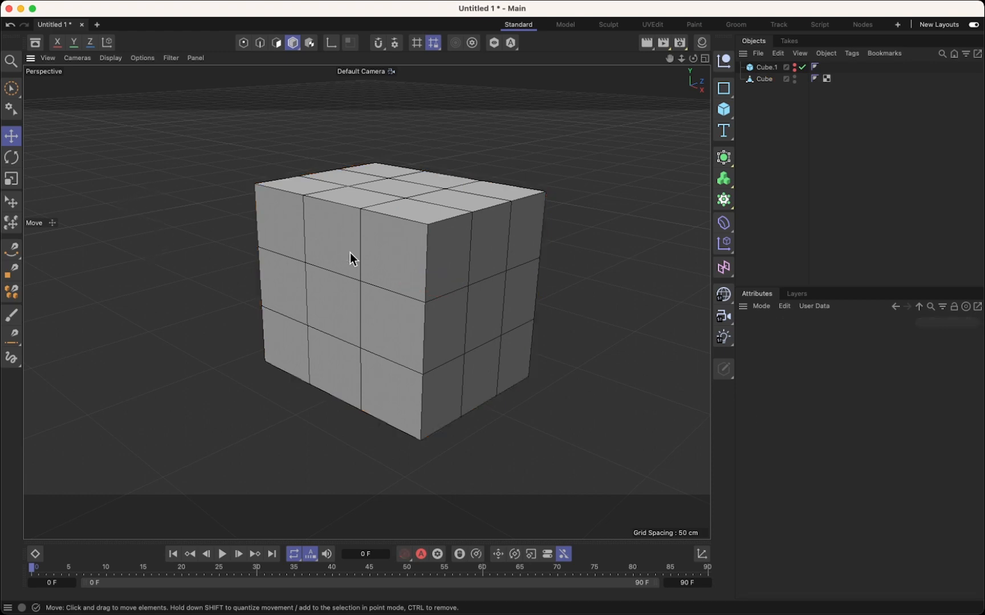
pyautogui.click(757, 78)
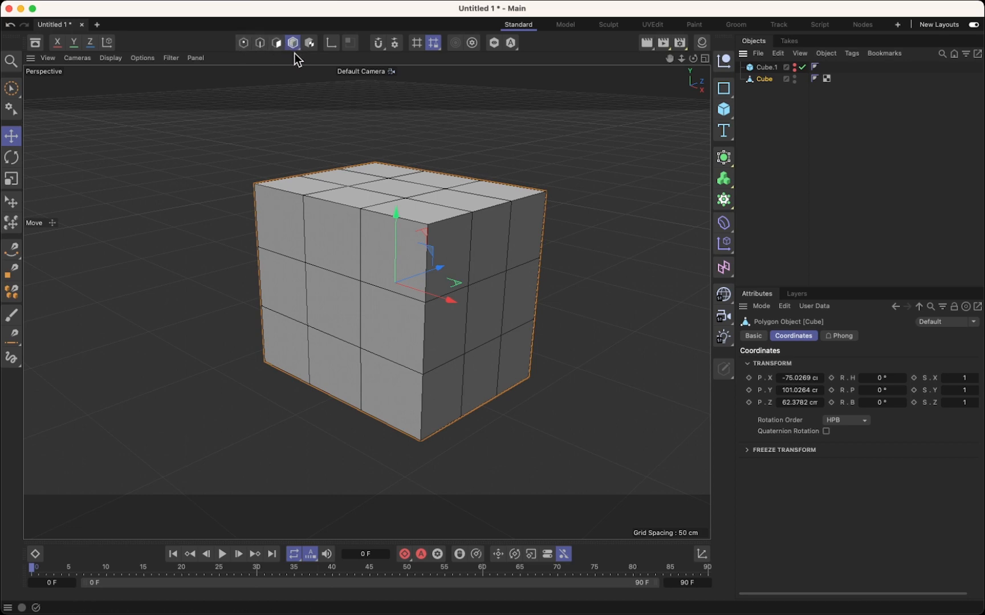
pyautogui.click(654, 216)
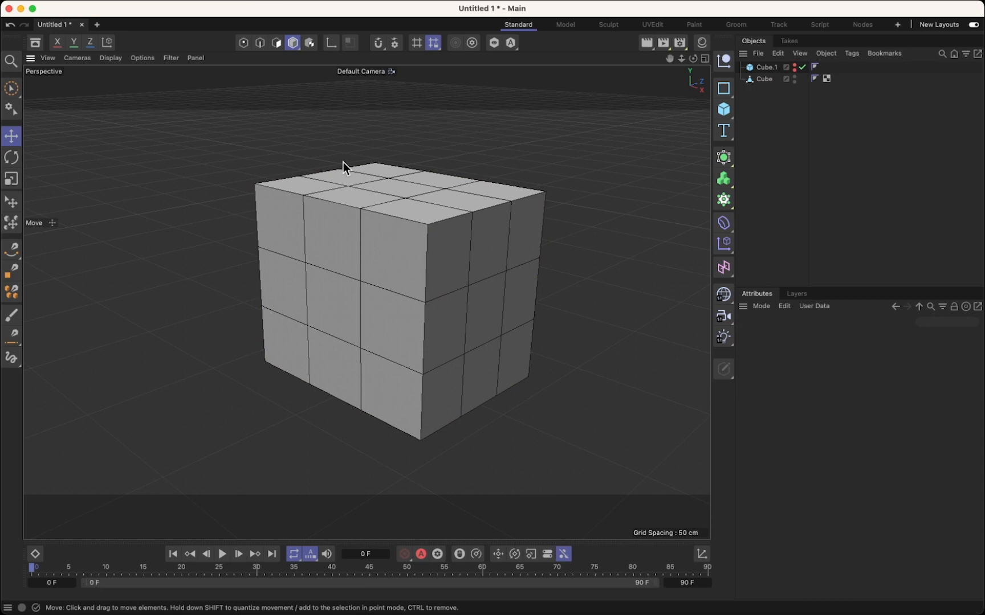
pyautogui.click(352, 181)
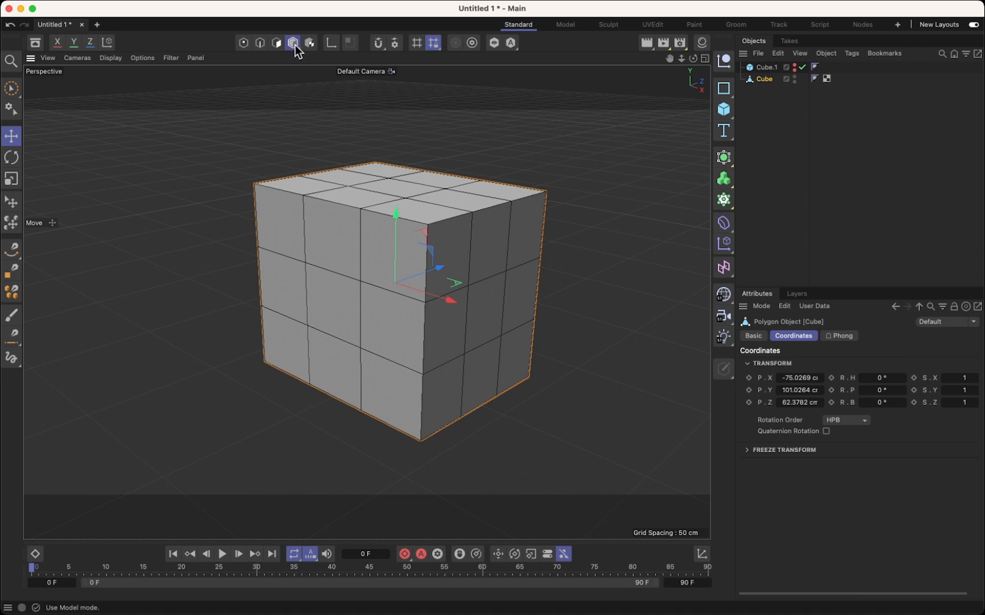
pyautogui.click(314, 142)
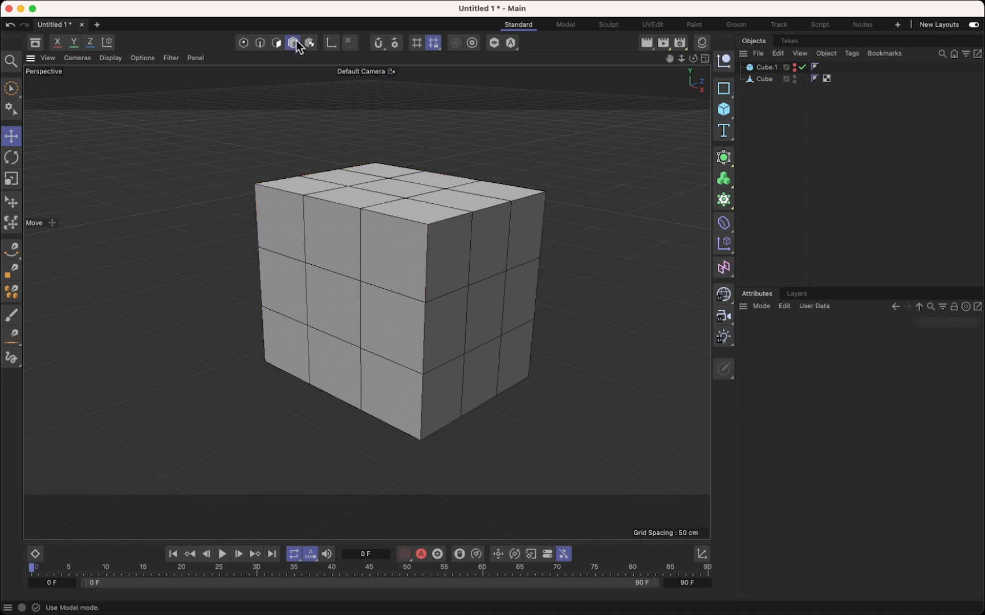
pyautogui.click(344, 212)
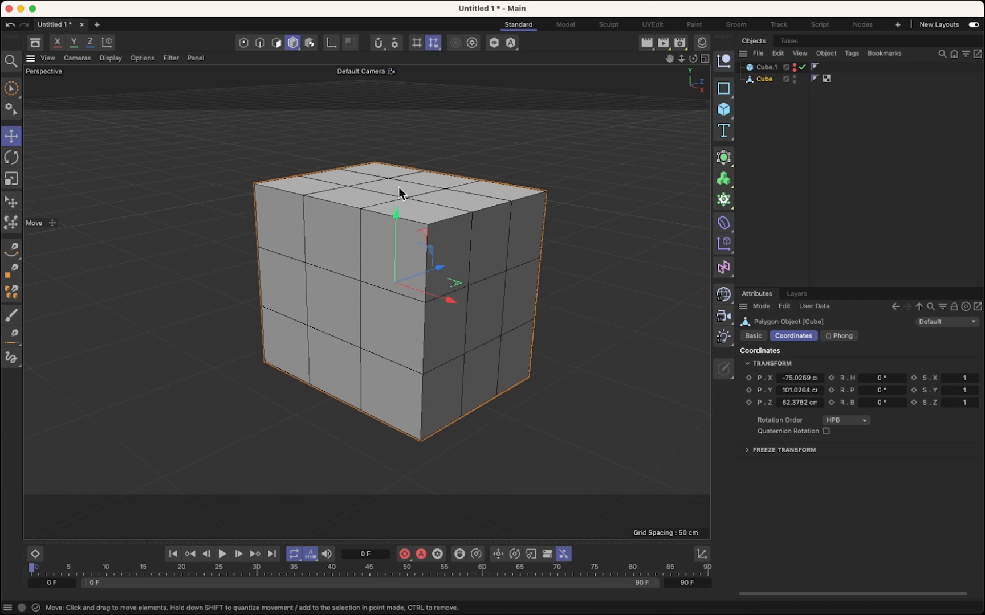
# Switch to Polygon mode and move the middle-row polygon beside the cube's front vertical corner out of its original place.
pyautogui.click(275, 44)
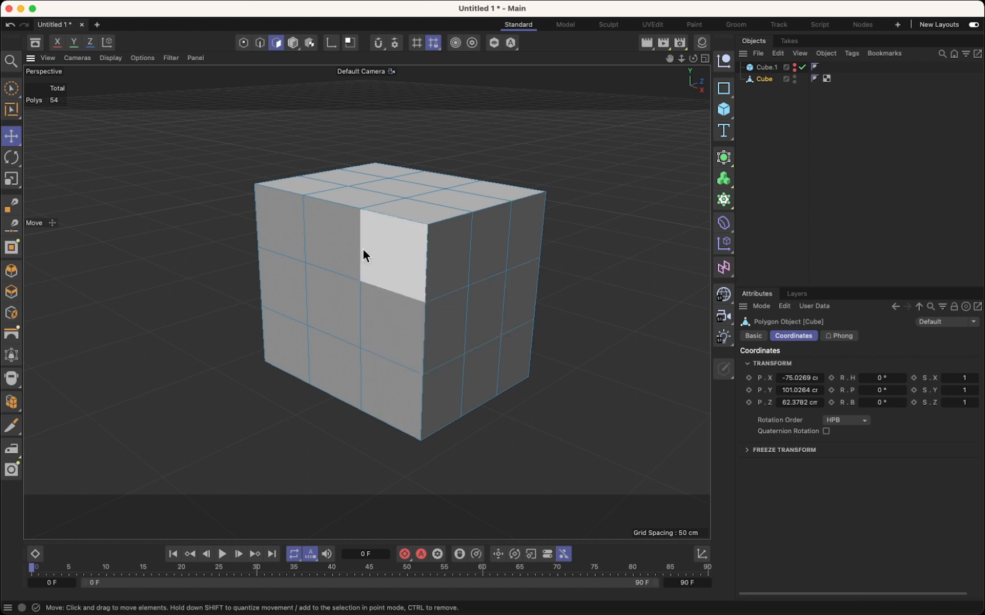
pyautogui.click(388, 324)
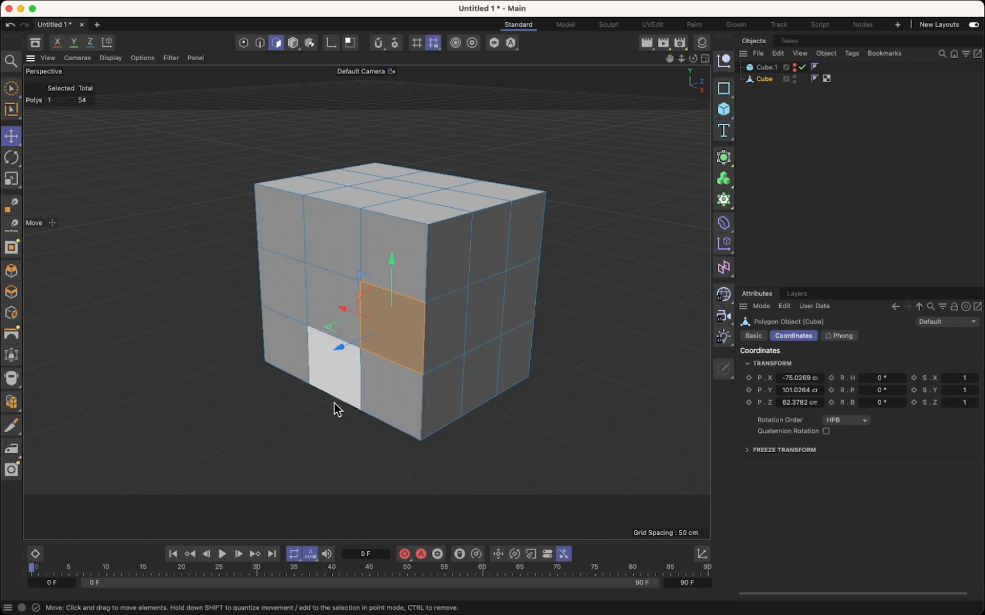
pyautogui.moveTo(341, 347); pyautogui.dragTo(329, 315)
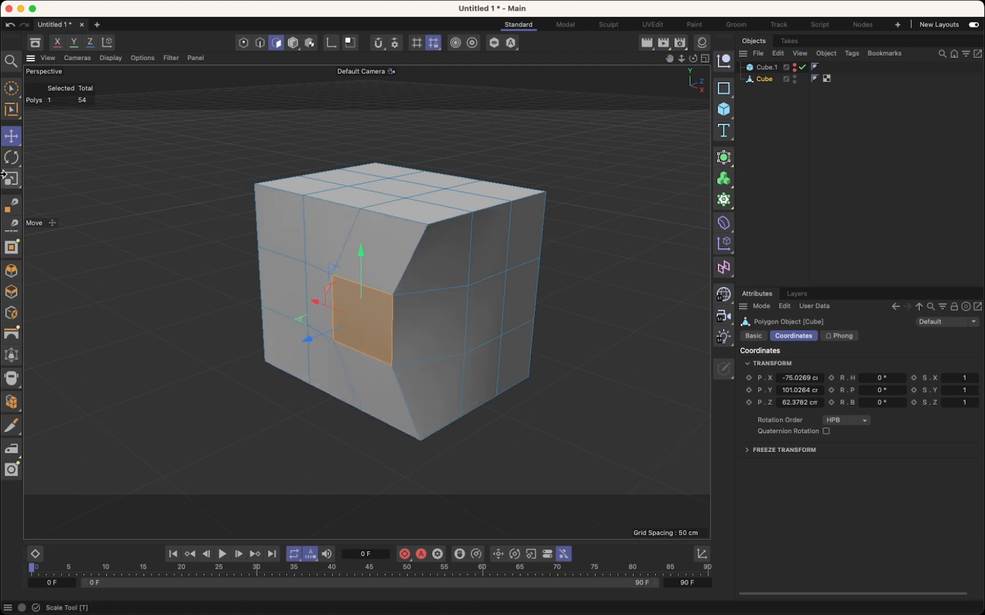
# Rotate the moved polygon into a diamond orientation and scale it up.
pyautogui.click(12, 157)
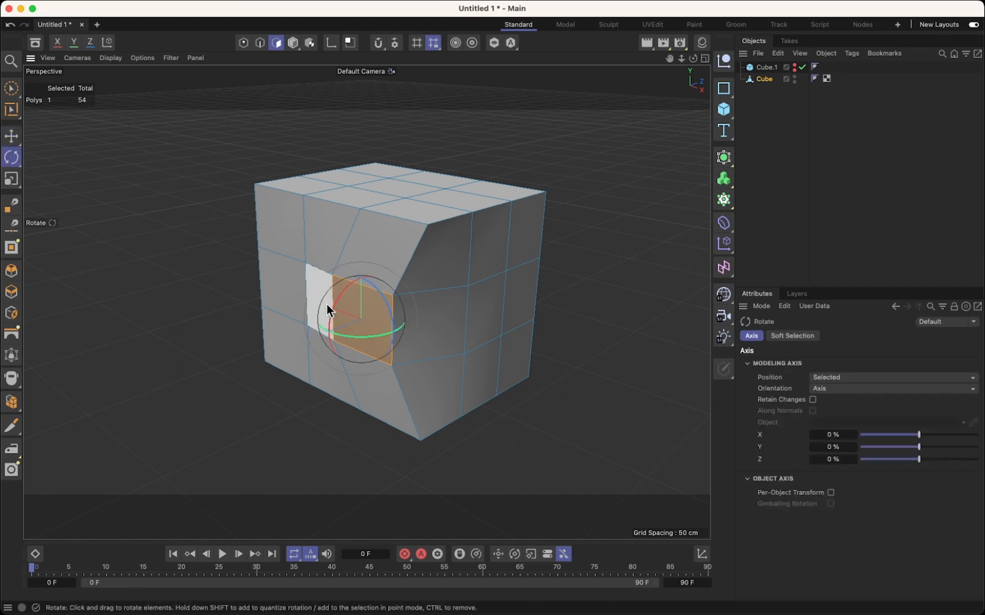
pyautogui.moveTo(368, 336); pyautogui.dragTo(386, 345)
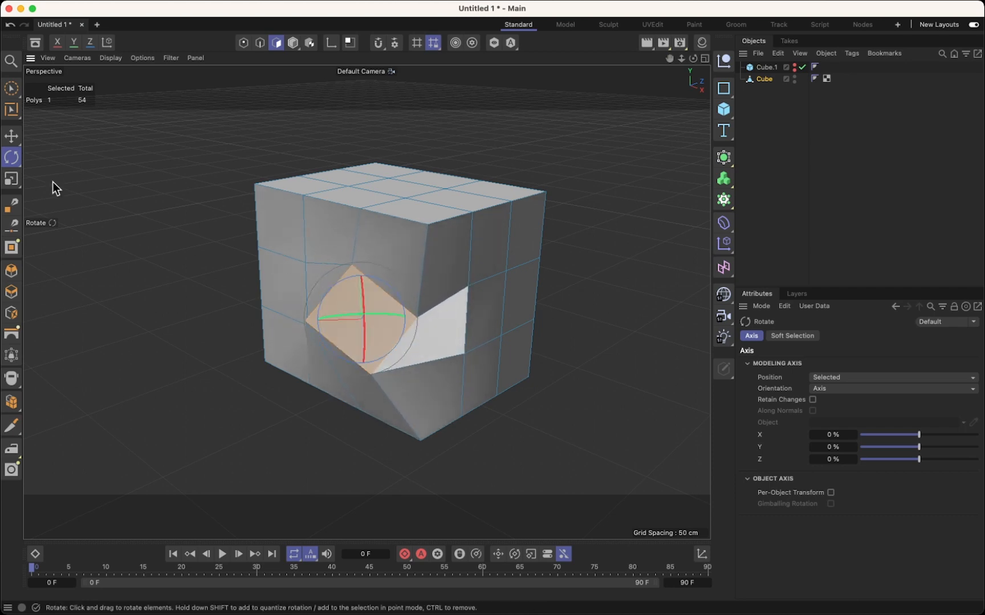
pyautogui.click(13, 179)
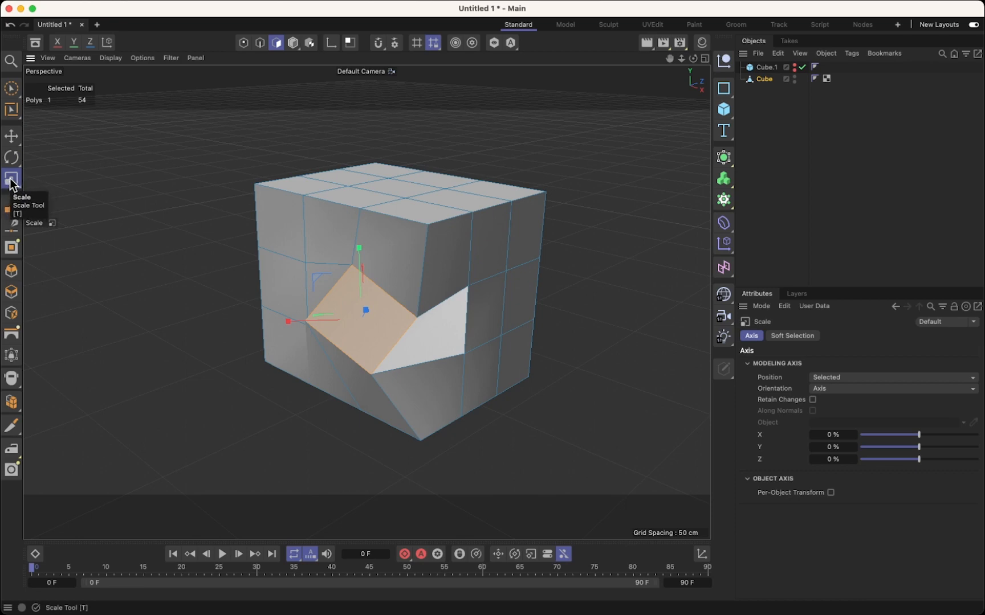
pyautogui.moveTo(239, 320); pyautogui.dragTo(468, 334)
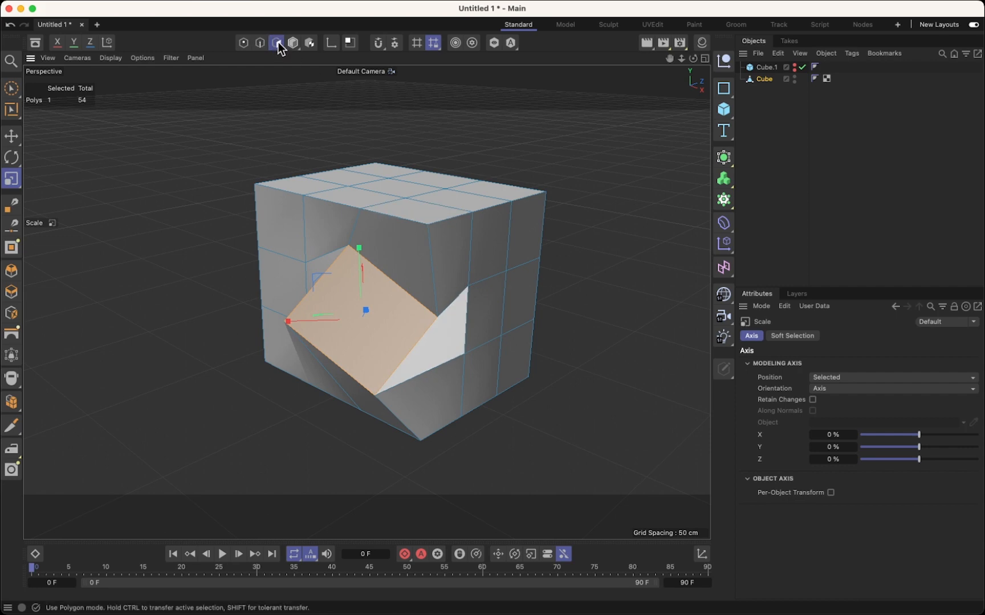
# Select the top face's central polygon and the side face's bottom outer polygon, and scale and rotate them together.
pyautogui.click(415, 187)
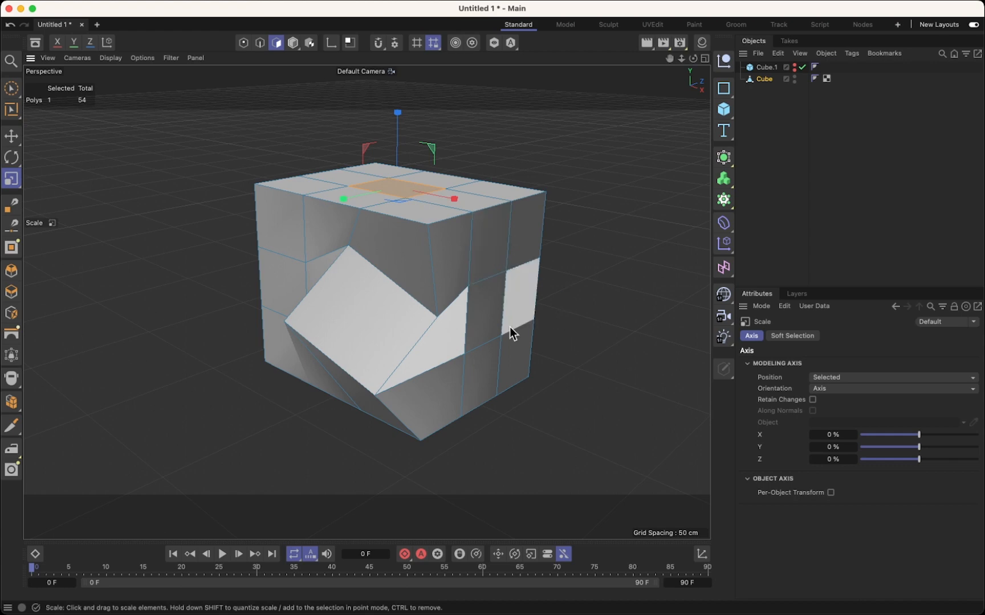
pyautogui.keyDown('shift'); pyautogui.click(517, 351); pyautogui.keyUp('shift')
pyautogui.moveTo(163, 168); pyautogui.dragTo(403, 211)
pyautogui.click(12, 157)
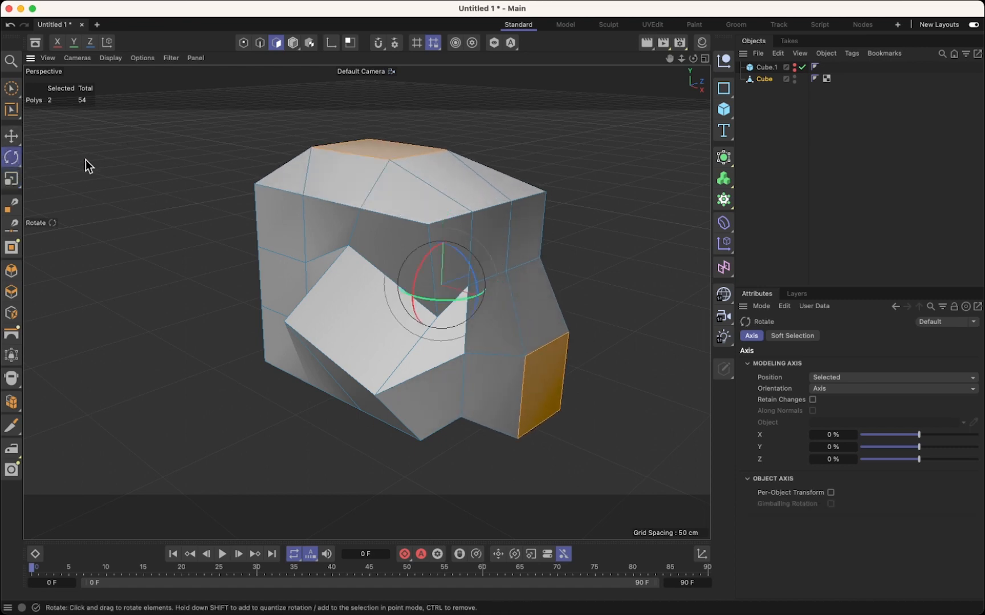
pyautogui.moveTo(128, 184); pyautogui.dragTo(274, 171)
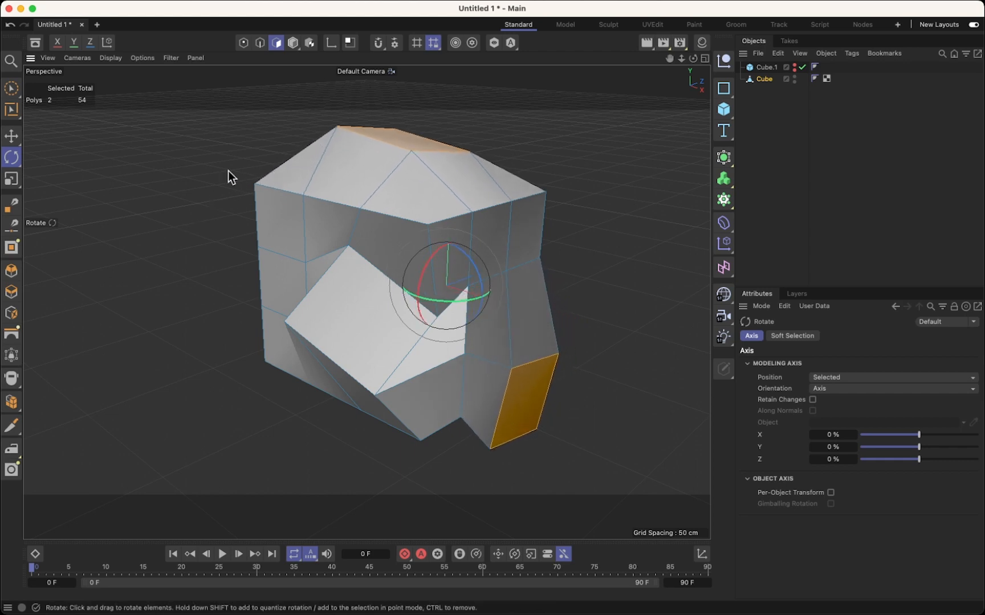
# Select the middle-row outer polygon on another side of the cube and move it outward from the face.
pyautogui.scroll(-4, 253, 246)
pyautogui.moveTo(244, 218); pyautogui.dragTo(309, 145)
pyautogui.moveTo(692, 59); pyautogui.dragTo(692, 59)
pyautogui.click(485, 333)
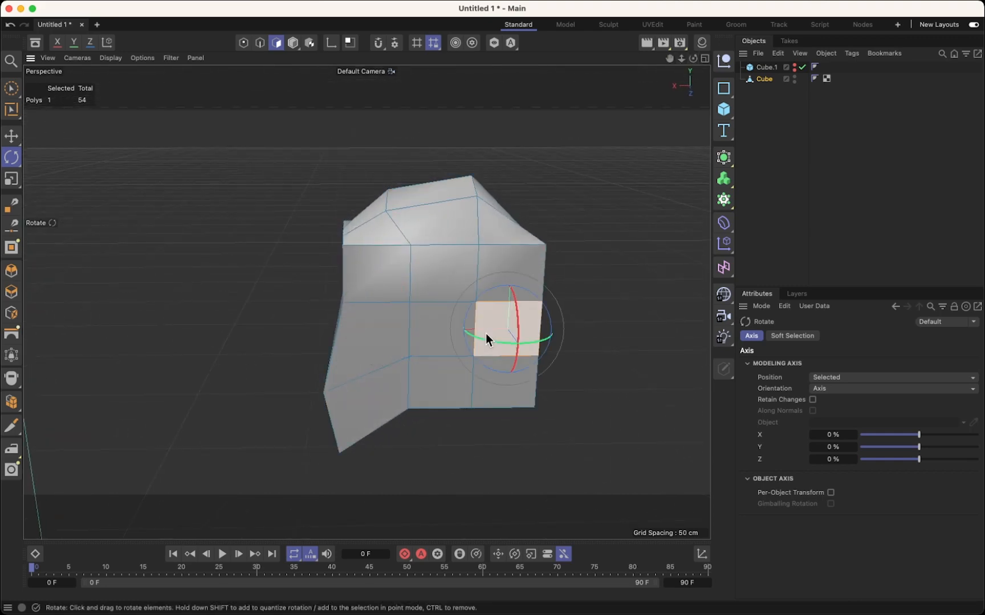
pyautogui.click(10, 136)
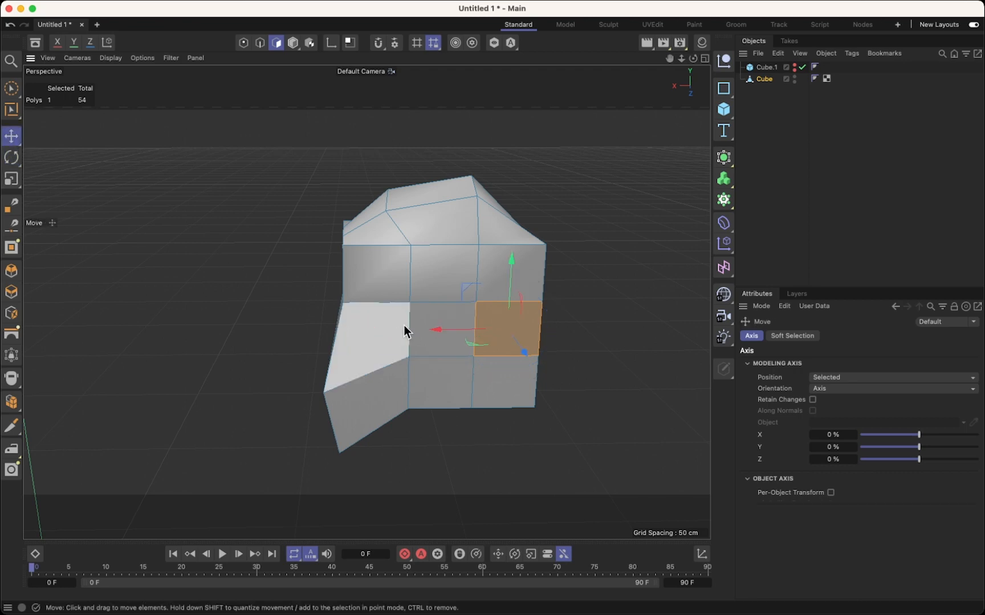
pyautogui.moveTo(525, 353); pyautogui.dragTo(562, 416)
# Select the central polygon of the stretched side face and move it outward along its blue axis.
pyautogui.click(284, 322)
pyautogui.keyDown('alt'); pyautogui.moveTo(285, 305); pyautogui.dragTo(179, 310); pyautogui.keyUp('alt')
pyautogui.click(405, 366)
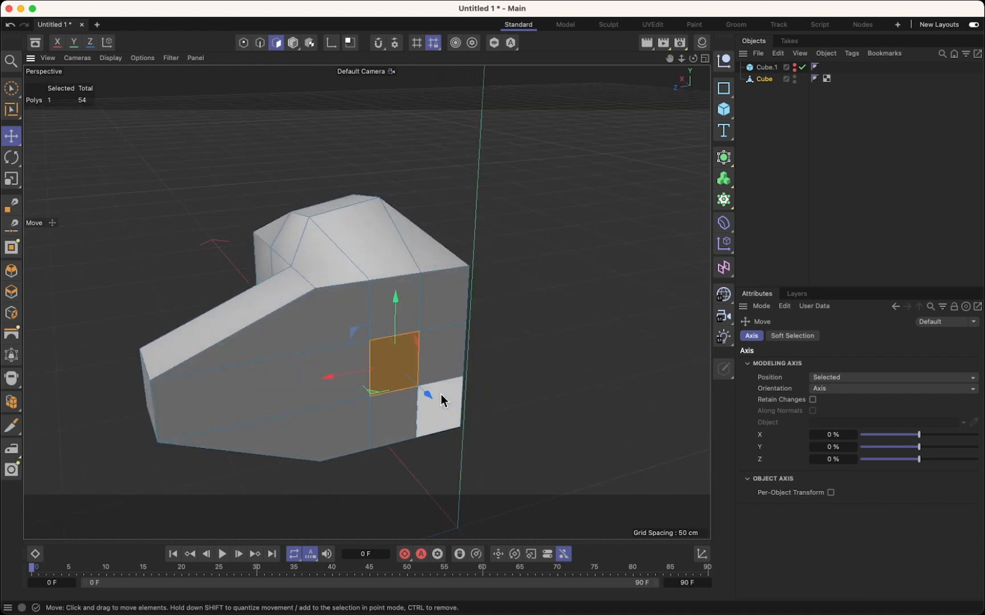
pyautogui.moveTo(439, 401); pyautogui.dragTo(475, 443)
pyautogui.moveTo(441, 345); pyautogui.dragTo(314, 319)
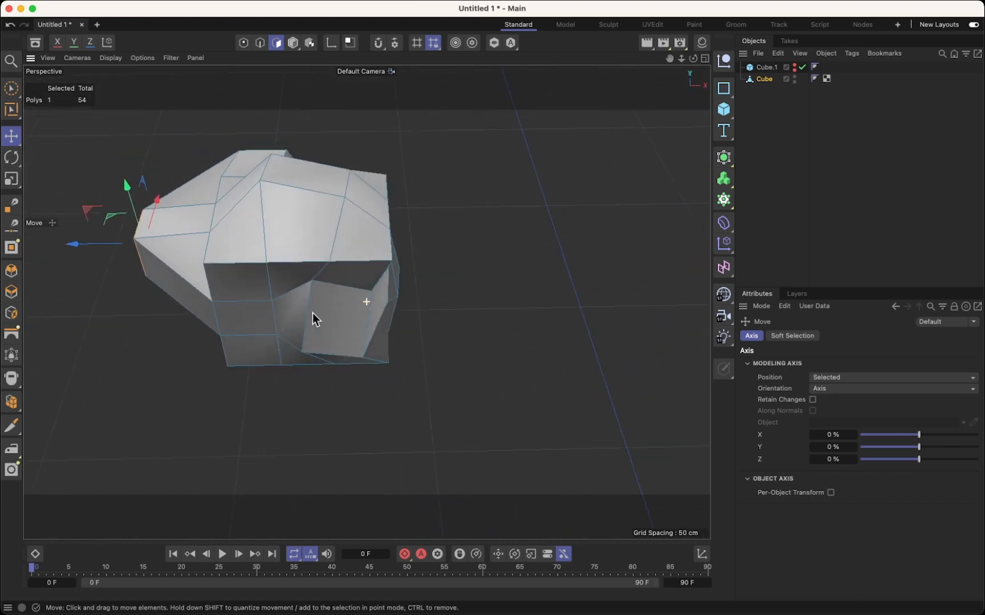
# Select the upper and lower polygons in the outer column of the adjacent face and move them together along the blue axis.
pyautogui.click(253, 352)
pyautogui.keyDown('alt'); pyautogui.moveTo(382, 345); pyautogui.dragTo(315, 406); pyautogui.keyUp('alt')
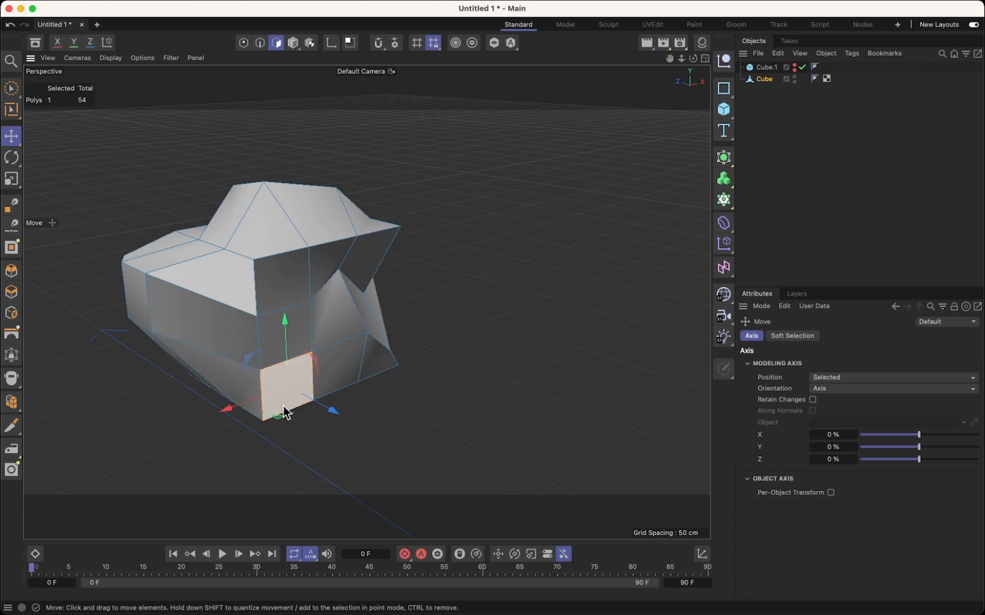
pyautogui.keyDown('shift'); pyautogui.click(287, 273); pyautogui.keyUp('shift')
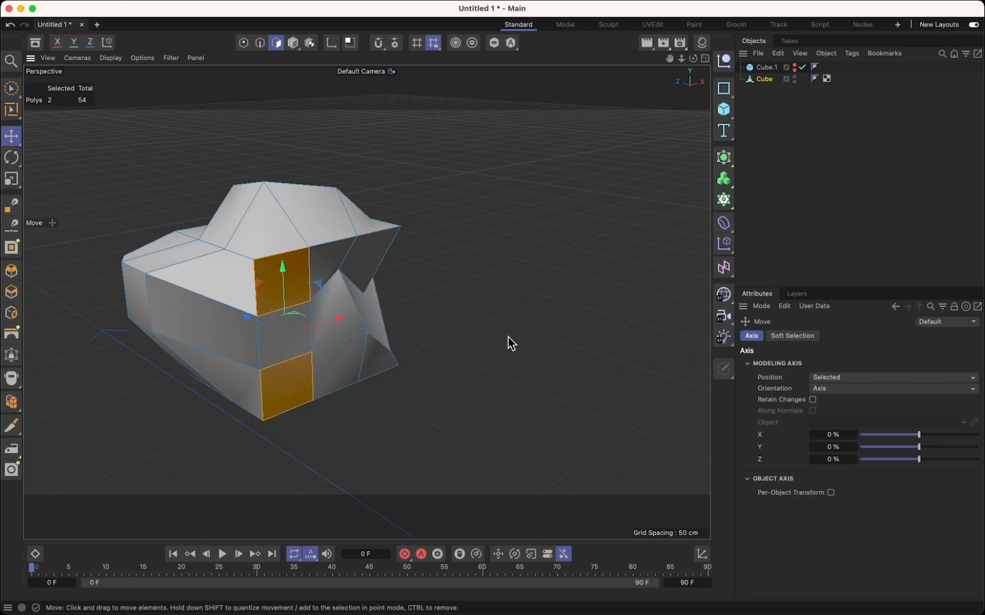
pyautogui.keyDown('alt'); pyautogui.moveTo(508, 337); pyautogui.dragTo(554, 360); pyautogui.keyUp('alt')
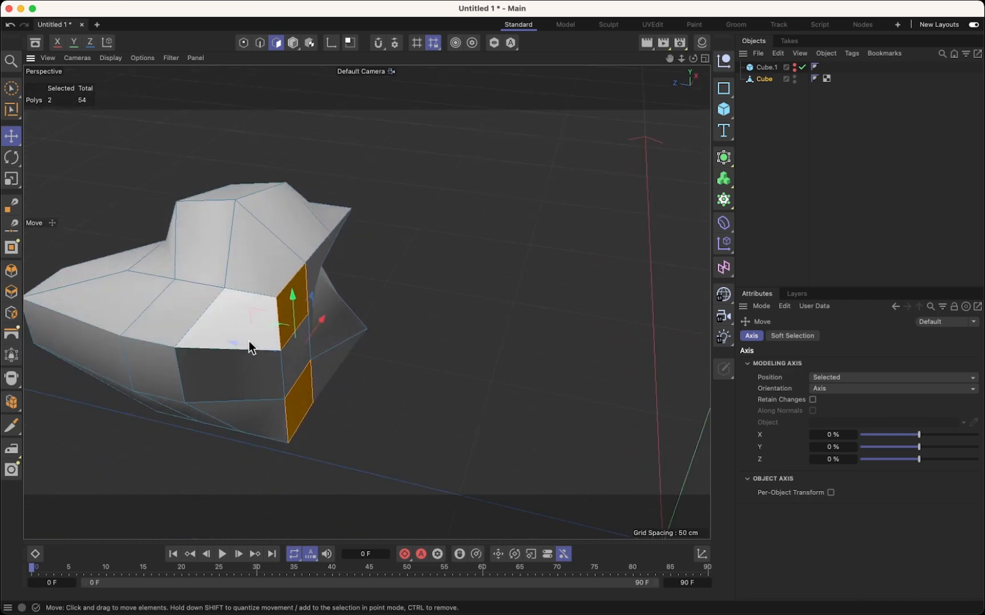
pyautogui.moveTo(236, 343); pyautogui.dragTo(268, 358)
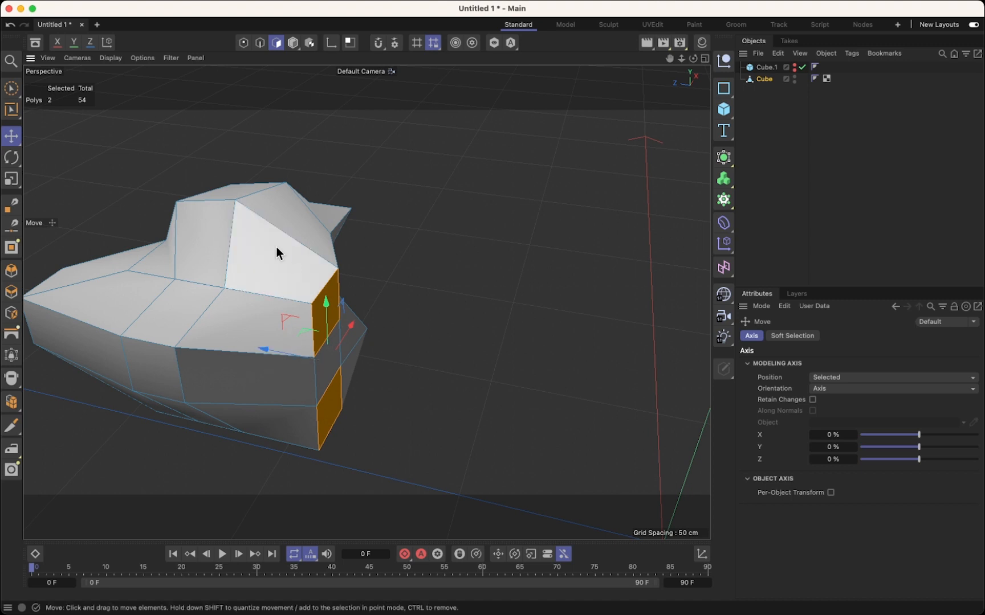
# Rotate the two selected polygons together around the red and blue axes and clear the polygon selection.
pyautogui.click(11, 157)
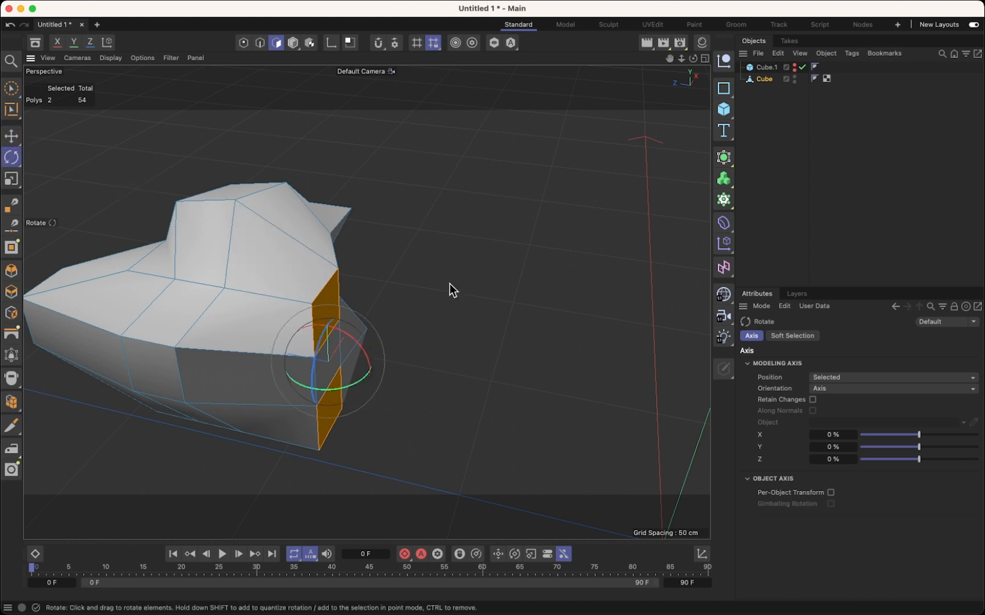
pyautogui.moveTo(358, 352); pyautogui.dragTo(370, 362)
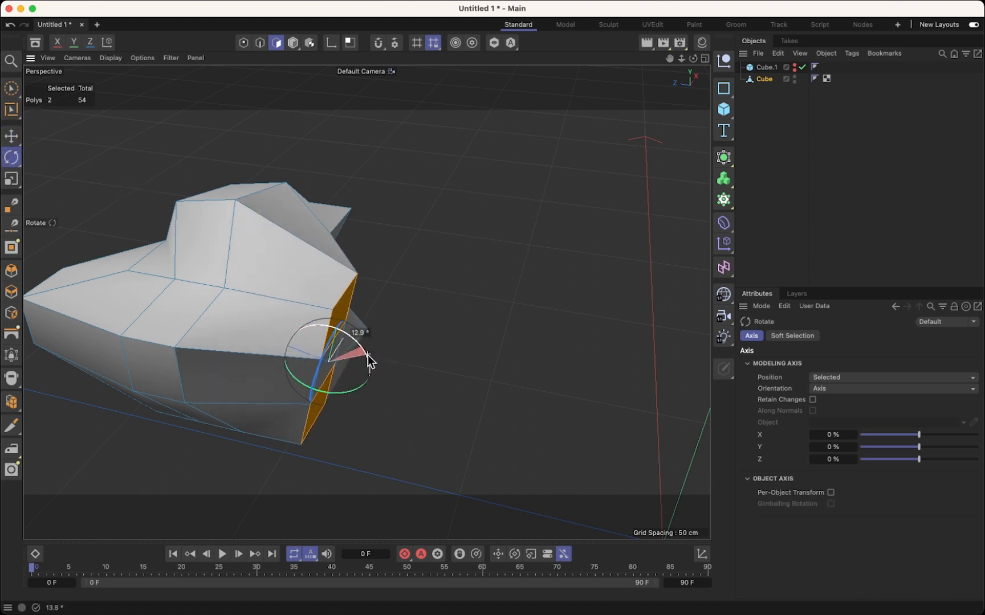
pyautogui.moveTo(308, 358); pyautogui.dragTo(321, 312)
pyautogui.moveTo(503, 266)
pyautogui.mouseDown()
pyautogui.moveTo(454, 266)
pyautogui.moveTo(498, 278)
pyautogui.mouseUp()
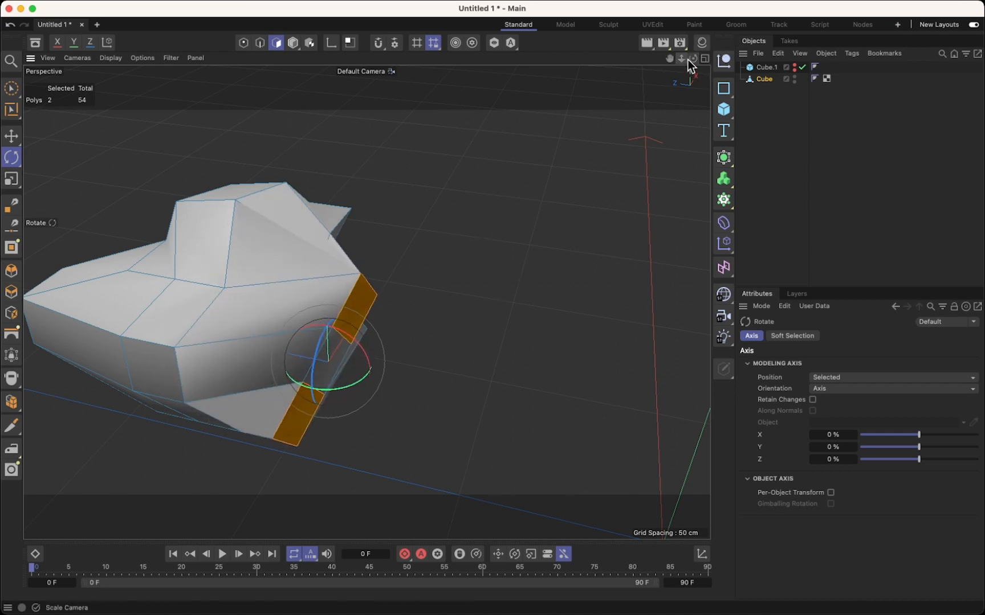
pyautogui.moveTo(692, 59); pyautogui.dragTo(367, 301)
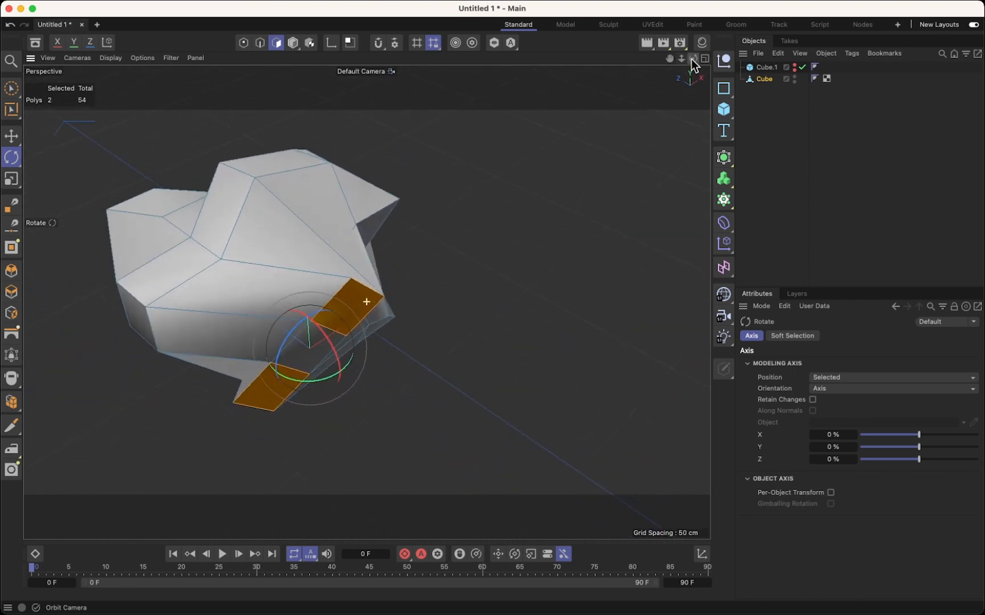
pyautogui.moveTo(669, 59); pyautogui.dragTo(366, 302)
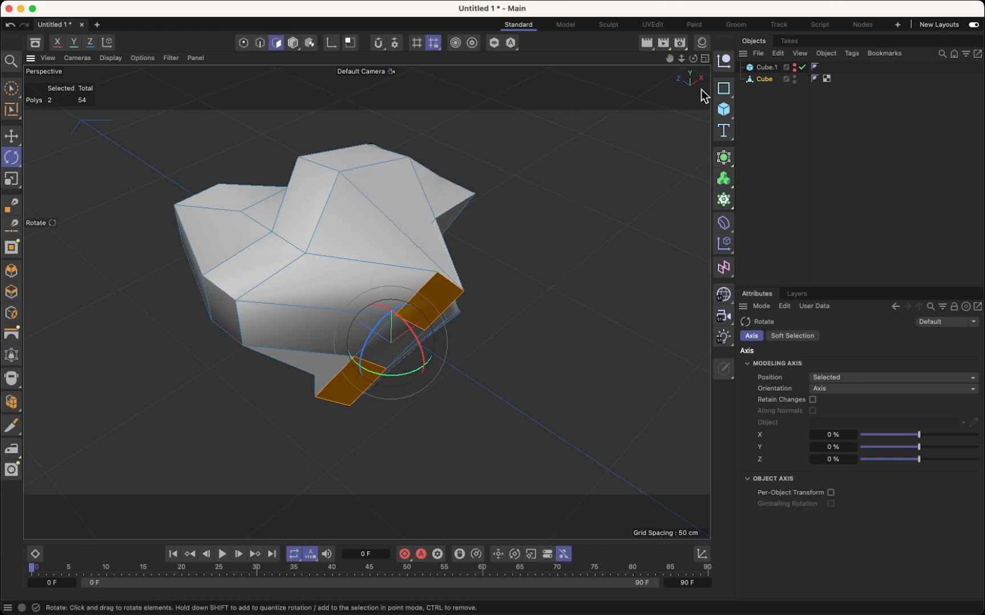
pyautogui.moveTo(669, 58); pyautogui.dragTo(739, 81)
pyautogui.click(289, 78)
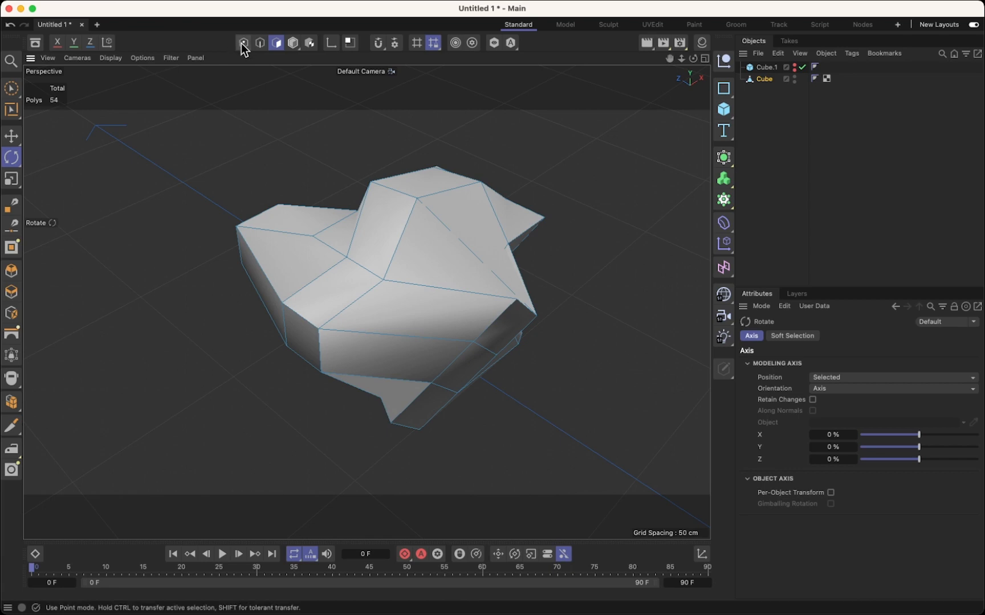
# Switch to Point mode and select the point at the base of the raised top section with the Move tool active.
pyautogui.click(244, 43)
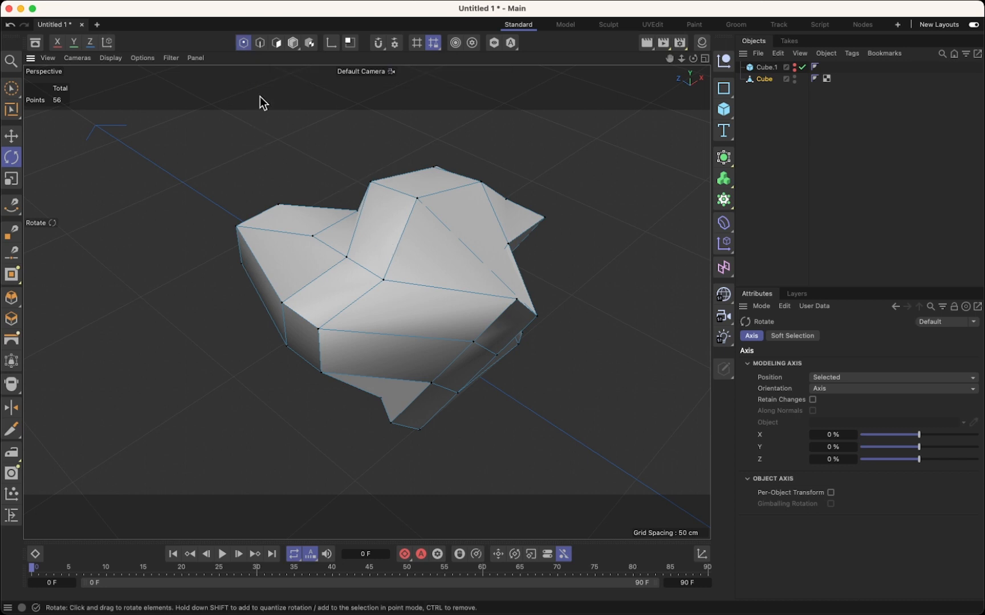
pyautogui.click(277, 45)
pyautogui.click(242, 45)
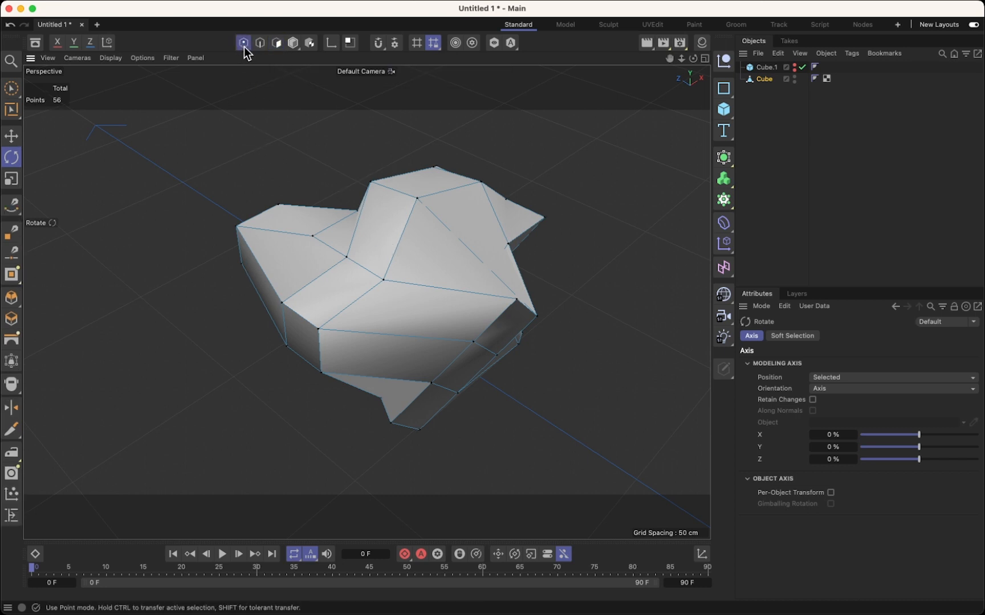
pyautogui.scroll(3, 314, 239)
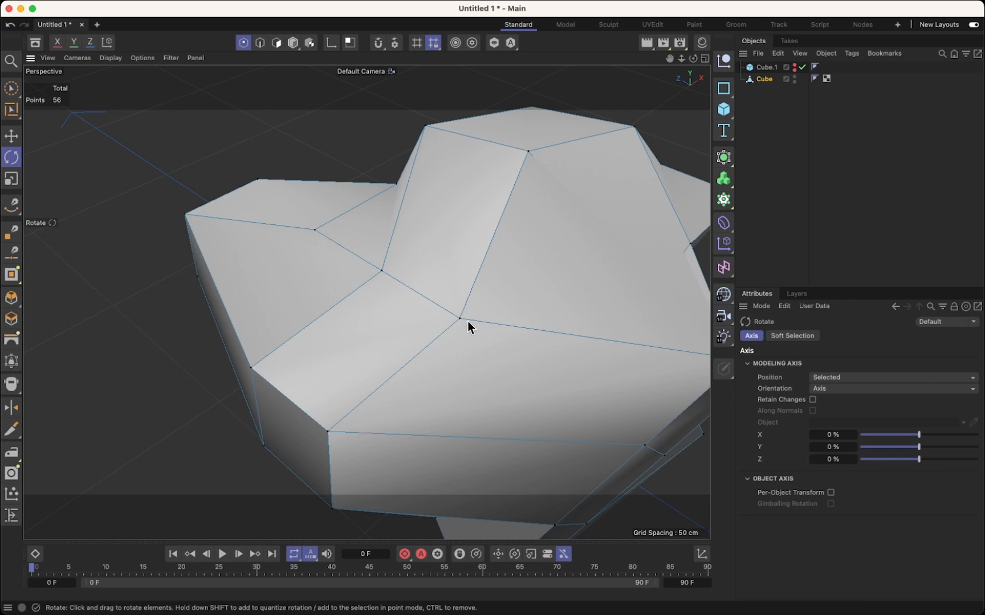
pyautogui.scroll(-5, 467, 322)
pyautogui.keyDown('alt'); pyautogui.moveTo(466, 326); pyautogui.dragTo(565, 307); pyautogui.keyUp('alt')
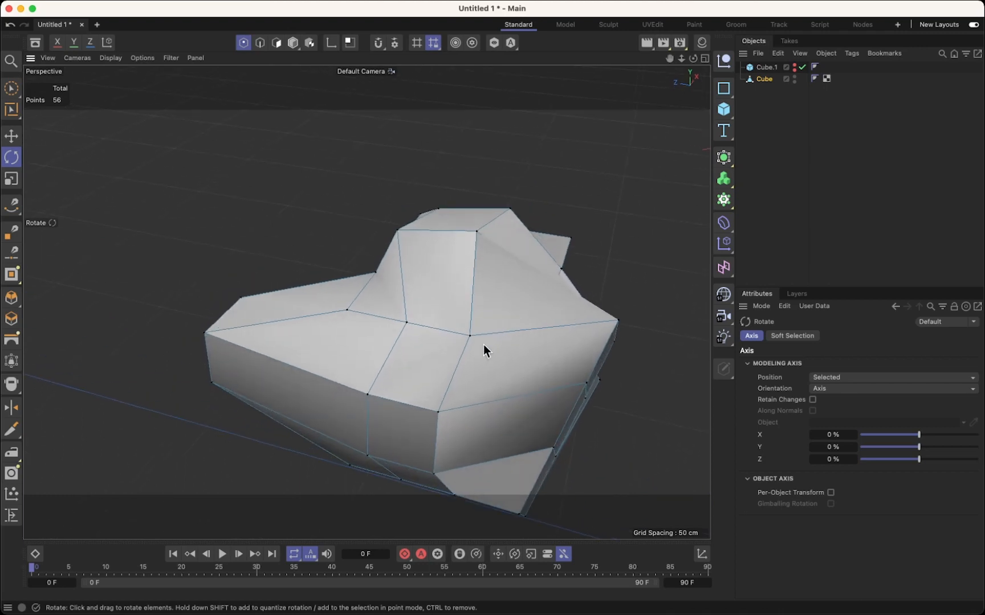
pyautogui.scroll(4, 461, 342)
pyautogui.scroll(-4, 461, 330)
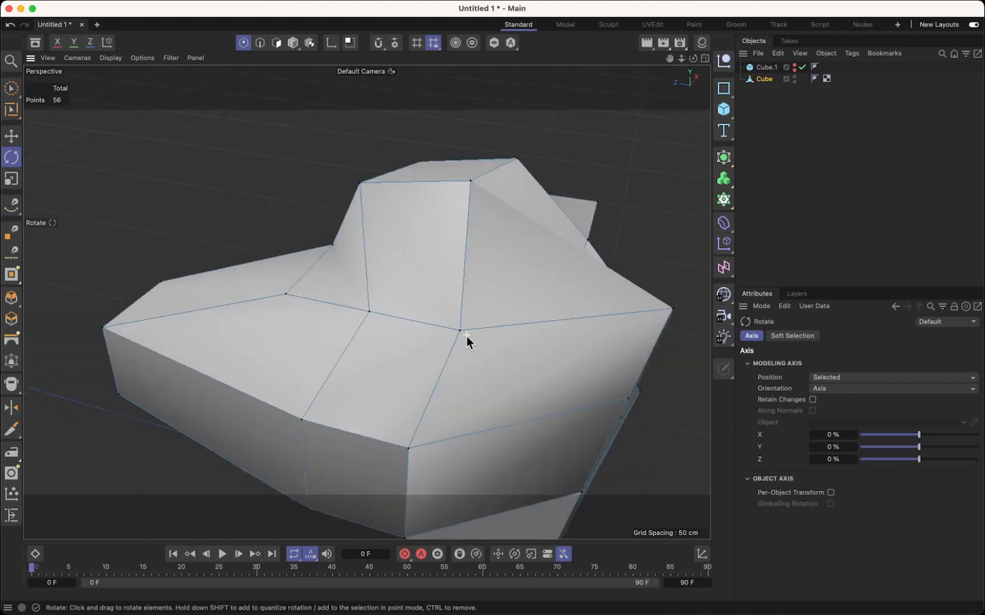
pyautogui.click(462, 331)
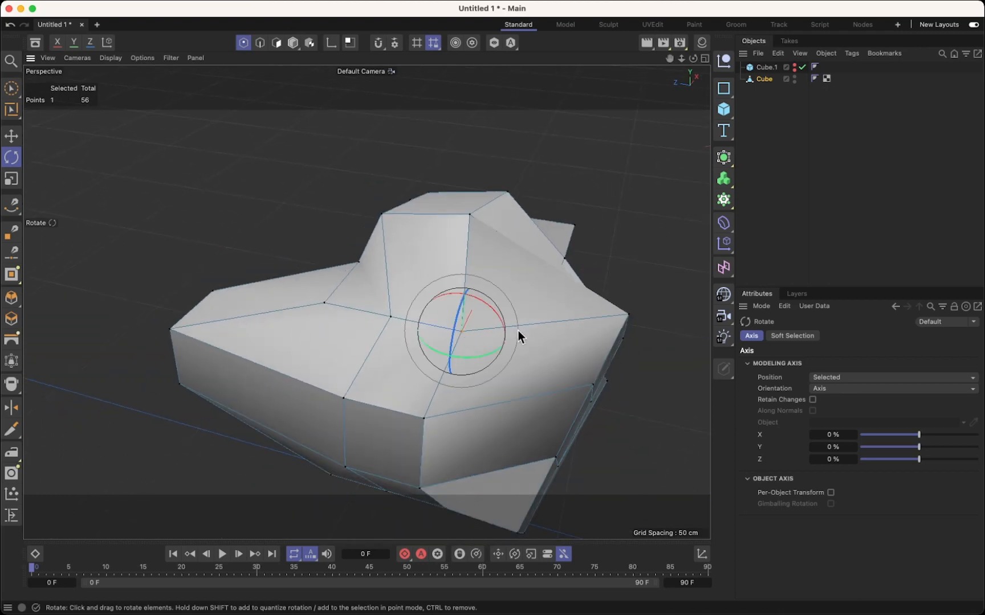
pyautogui.click(12, 135)
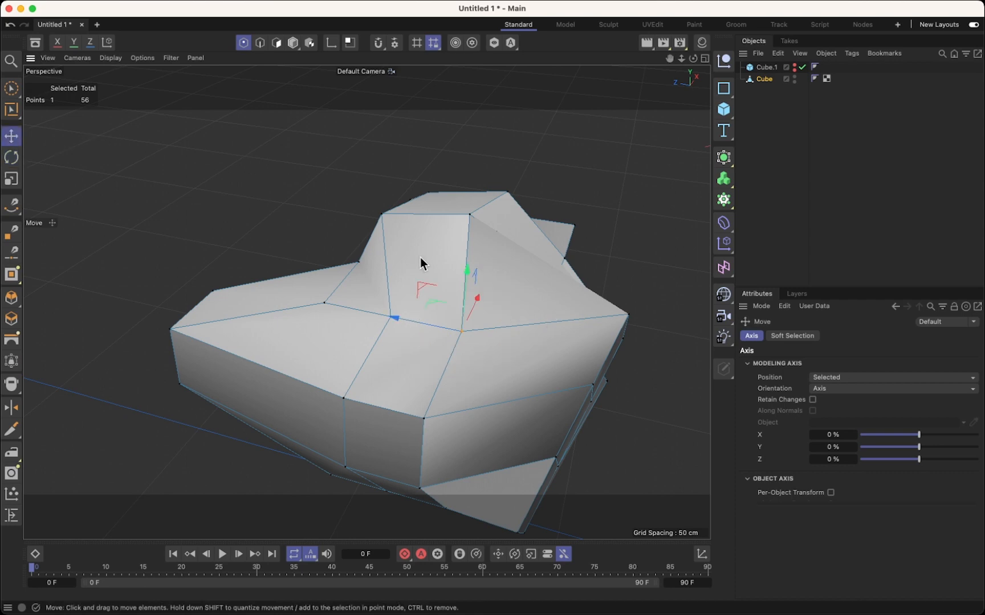
# Move two corner points along the mesh's outer side, one after the other, out of their original places.
pyautogui.keyDown('alt'); pyautogui.moveTo(420, 257); pyautogui.dragTo(402, 234); pyautogui.keyUp('alt')
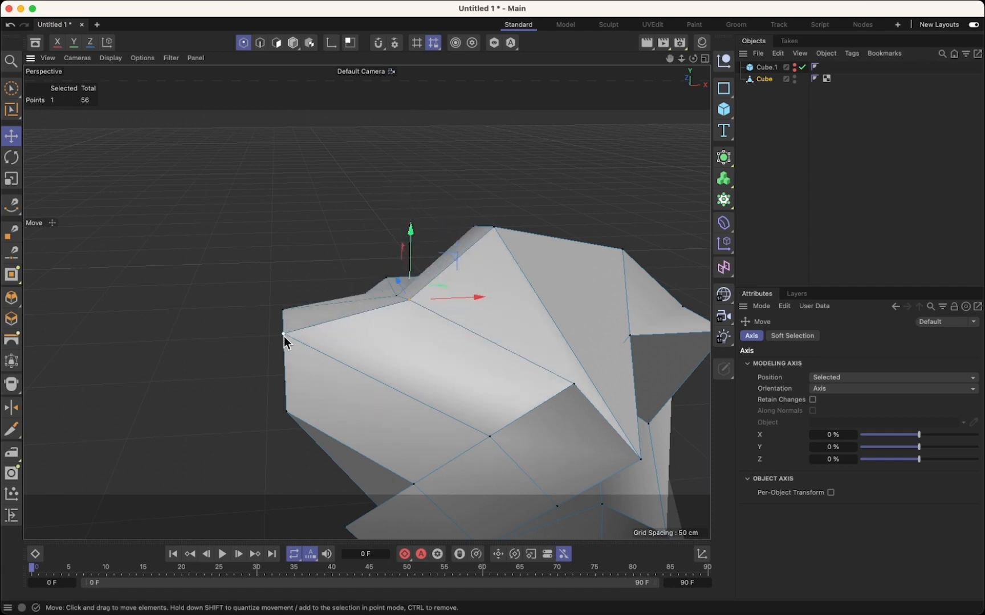
pyautogui.moveTo(284, 336); pyautogui.dragTo(408, 328)
pyautogui.keyDown('alt'); pyautogui.moveTo(251, 333); pyautogui.dragTo(338, 287); pyautogui.keyUp('alt')
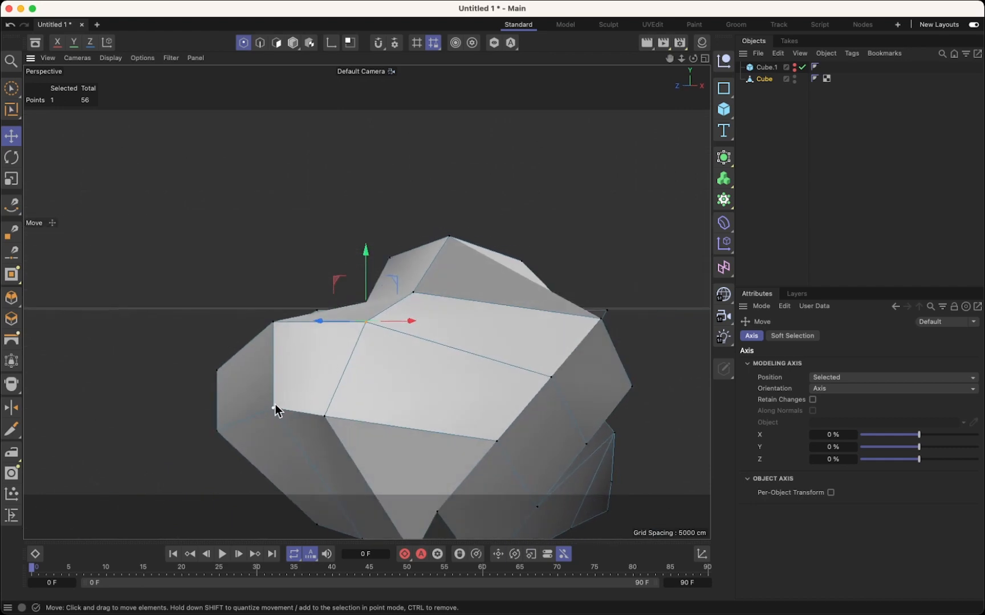
pyautogui.moveTo(274, 408); pyautogui.dragTo(205, 408)
pyautogui.scroll(-5, 307, 361)
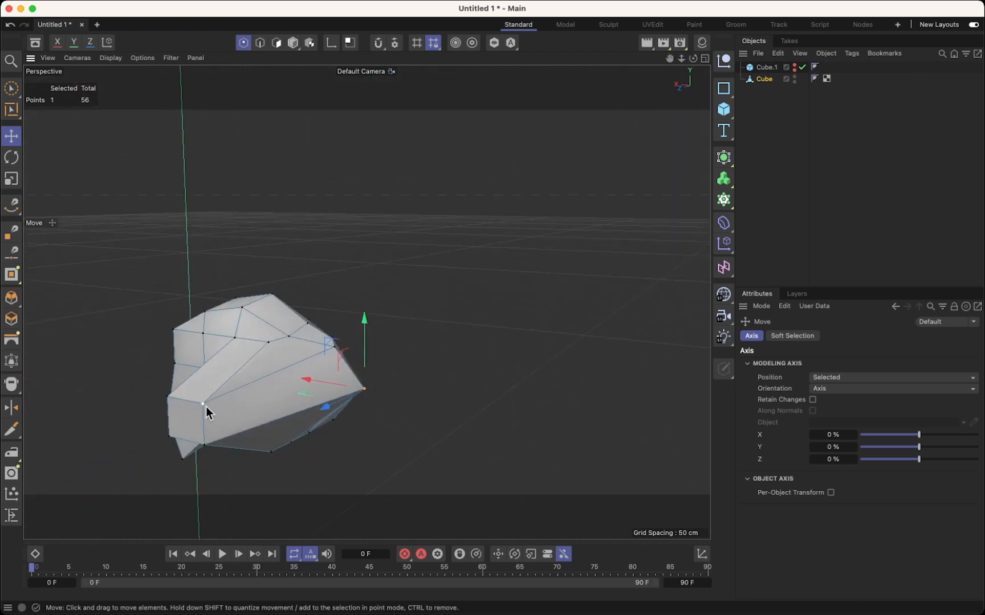
# Select the upper corner point of the protruding end polygon and move it to a new position.
pyautogui.click(204, 404)
pyautogui.moveTo(145, 422); pyautogui.dragTo(108, 433)
pyautogui.moveTo(669, 59); pyautogui.dragTo(743, 35)
pyautogui.keyDown('alt'); pyautogui.moveTo(253, 366); pyautogui.dragTo(286, 334, button='middle'); pyautogui.keyUp('alt')
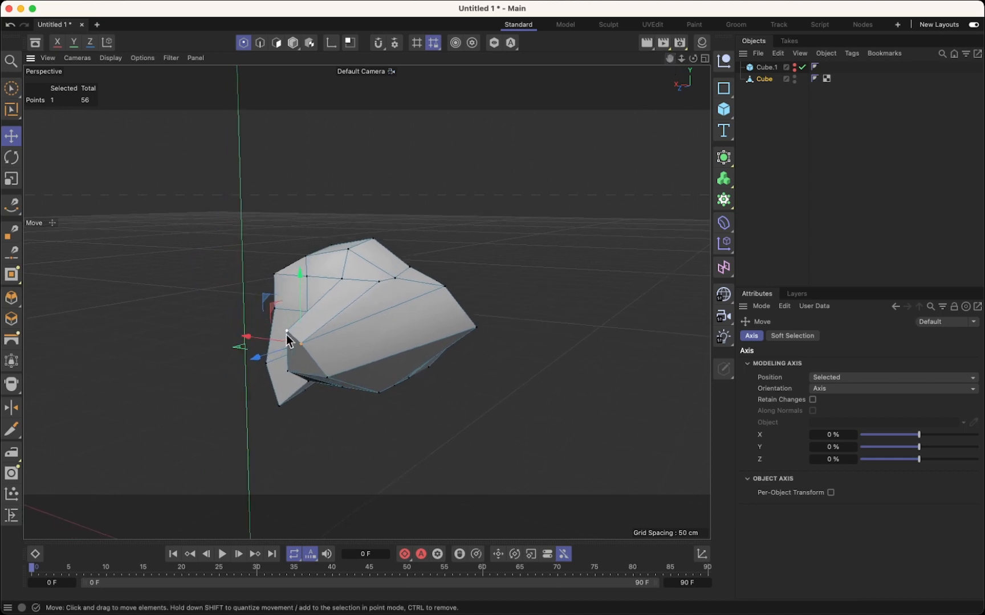
# Select the point just above the mesh's lower tip and move it downward and sideways to form a spike.
pyautogui.scroll(-3, 282, 336)
pyautogui.scroll(6, 282, 336)
pyautogui.keyDown('alt'); pyautogui.moveTo(255, 346); pyautogui.dragTo(374, 355); pyautogui.keyUp('alt')
pyautogui.click(320, 398)
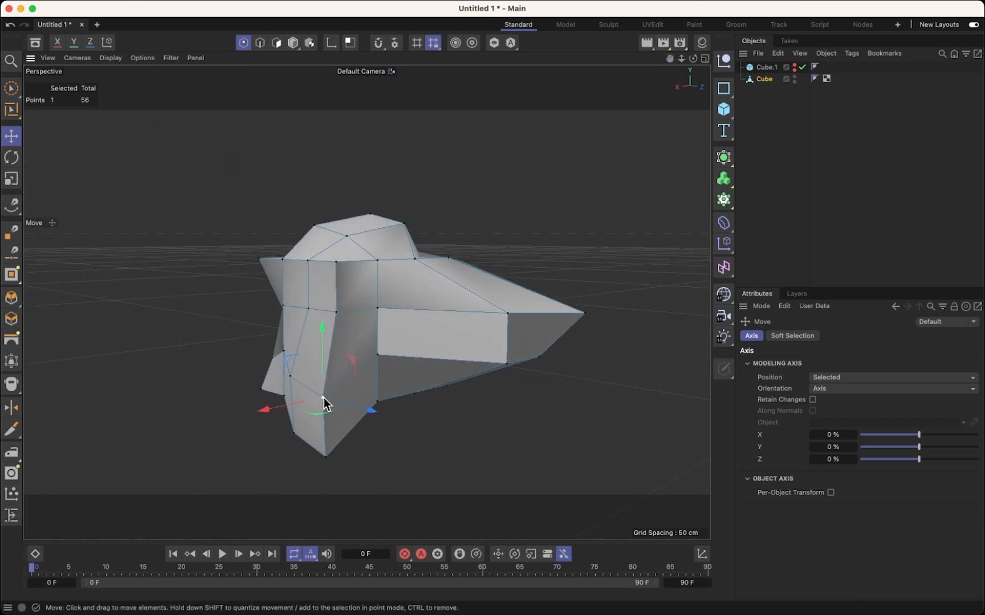
pyautogui.moveTo(326, 325); pyautogui.dragTo(322, 359)
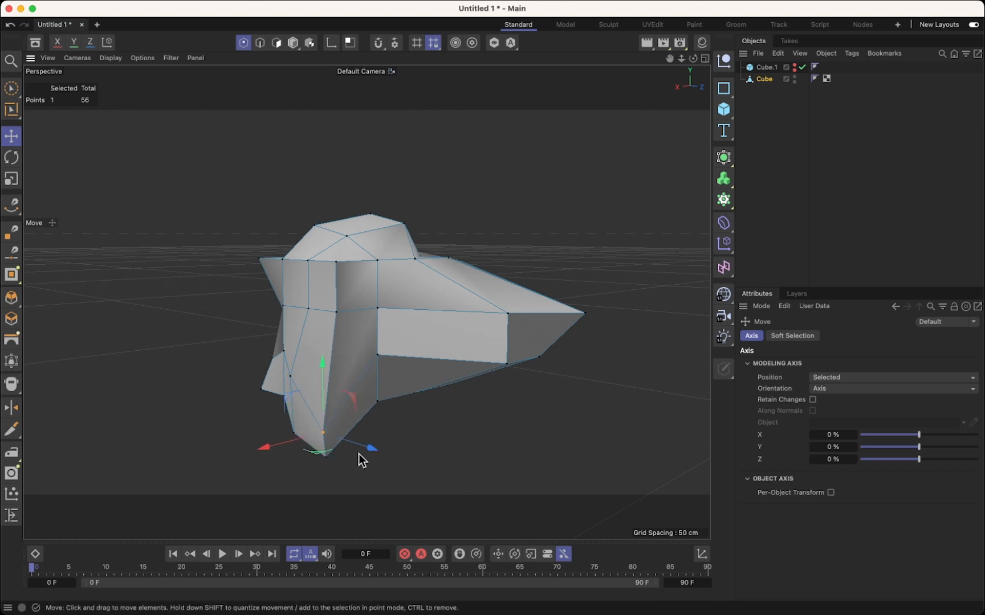
pyautogui.moveTo(278, 453); pyautogui.dragTo(359, 448)
pyautogui.click(360, 379)
pyautogui.scroll(-2, 379, 377)
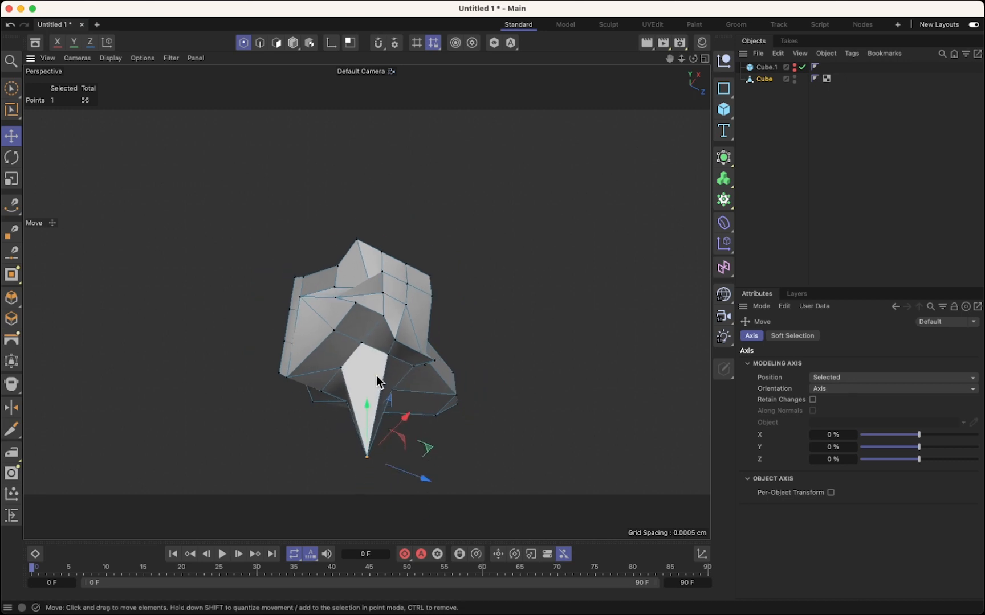
# Move the front corner point beside the large side spike up toward the raised top section.
pyautogui.moveTo(670, 59); pyautogui.dragTo(688, 2)
pyautogui.scroll(2, 533, 176)
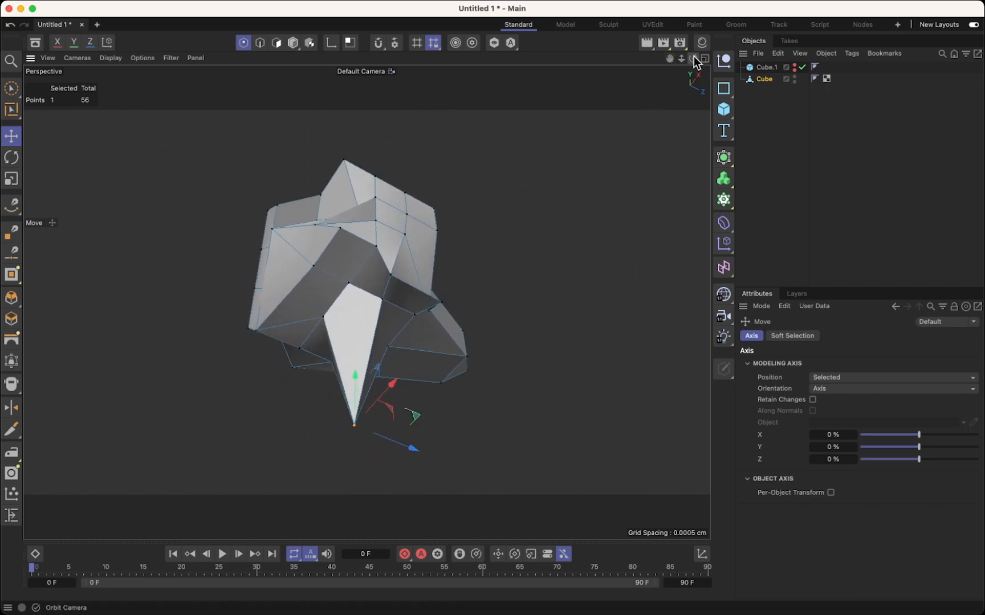
pyautogui.moveTo(693, 58); pyautogui.dragTo(629, 96)
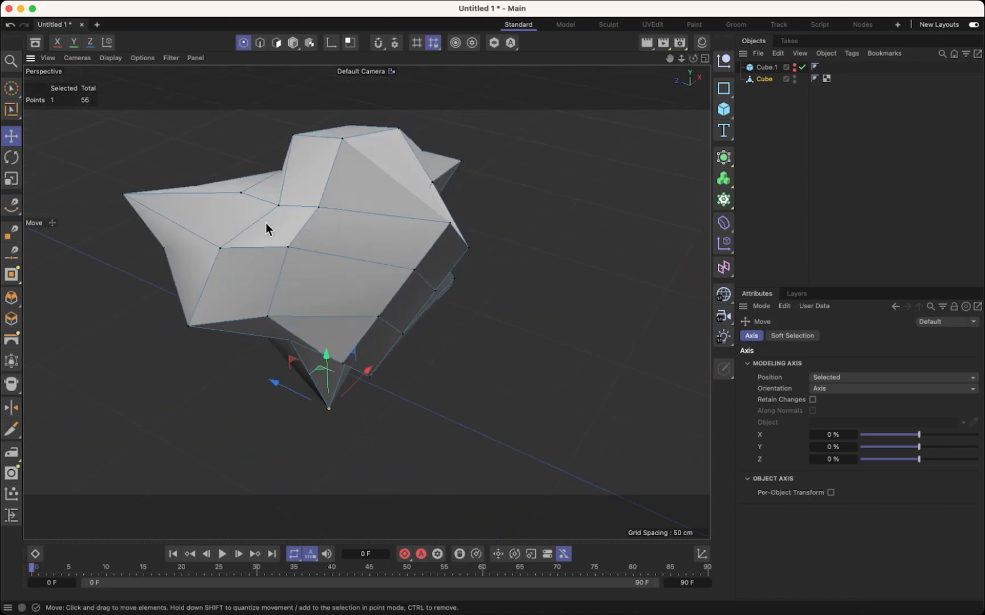
pyautogui.moveTo(220, 249); pyautogui.dragTo(206, 148)
# Delete the selected front corner point and undo the deletion.
pyautogui.moveTo(468, 219)
pyautogui.keyDown('alt'); pyautogui.mouseDown()
pyautogui.moveTo(497, 236)
pyautogui.moveTo(460, 251)
pyautogui.moveTo(469, 211)
pyautogui.mouseUp(); pyautogui.keyUp('alt')
pyautogui.moveTo(669, 58); pyautogui.dragTo(601, 91)
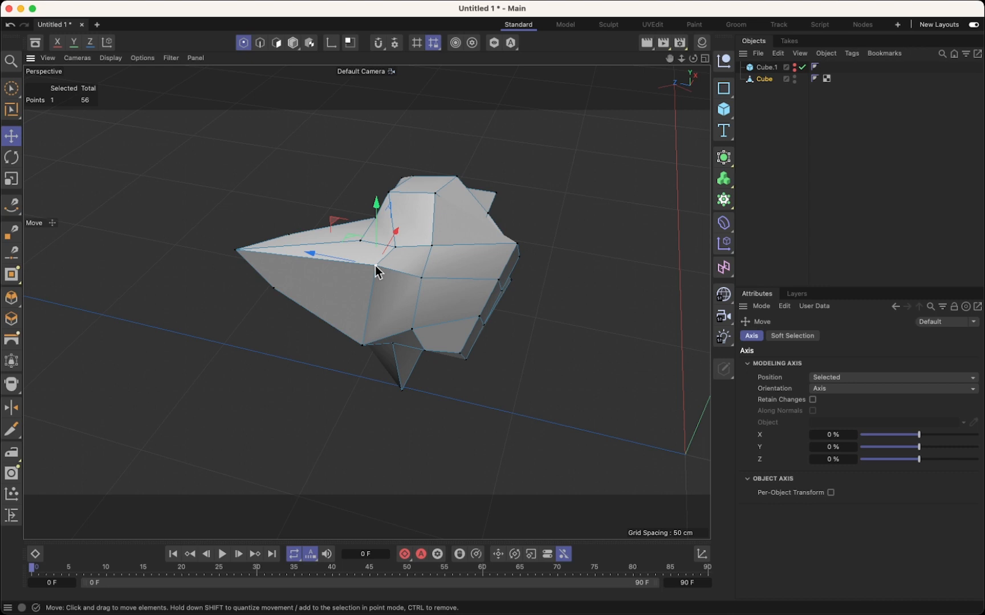
pyautogui.scroll(3, 376, 266)
pyautogui.press('Delete')
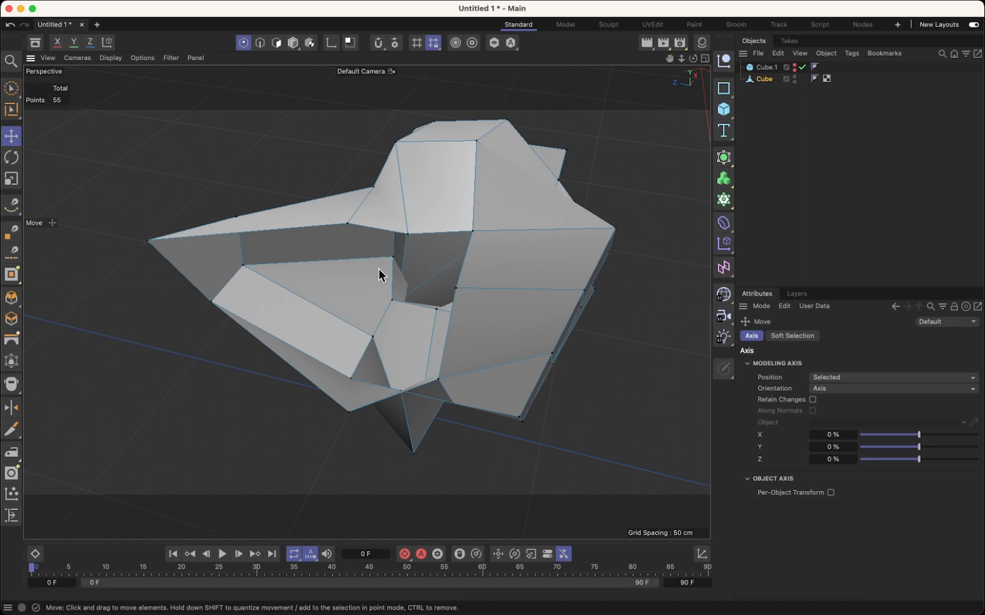
pyautogui.press('super+z')
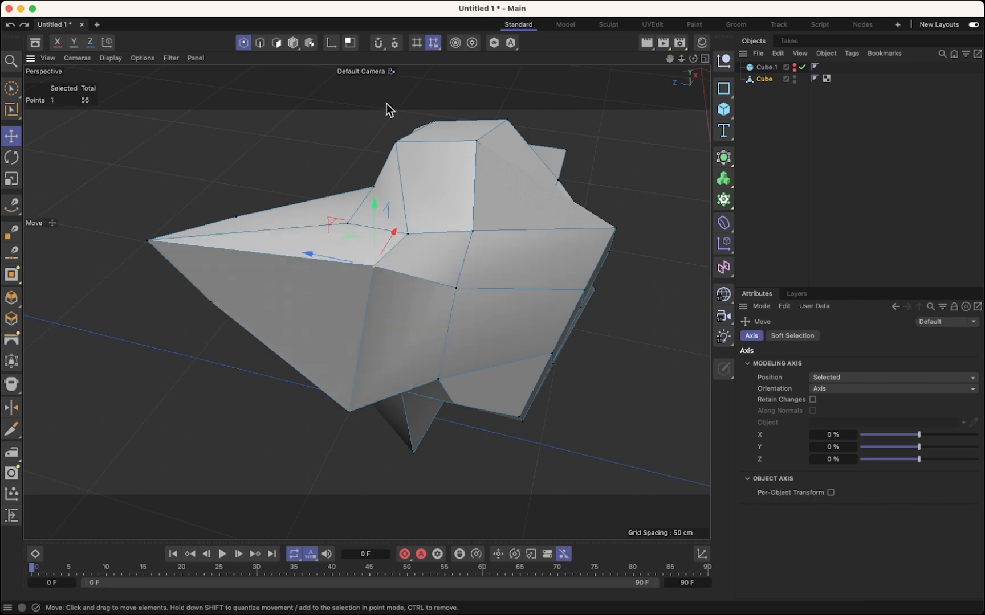
# In polygon mode, select the small front polygon below the raised section and the larger one diagonally below it, and delete both.
pyautogui.click(276, 42)
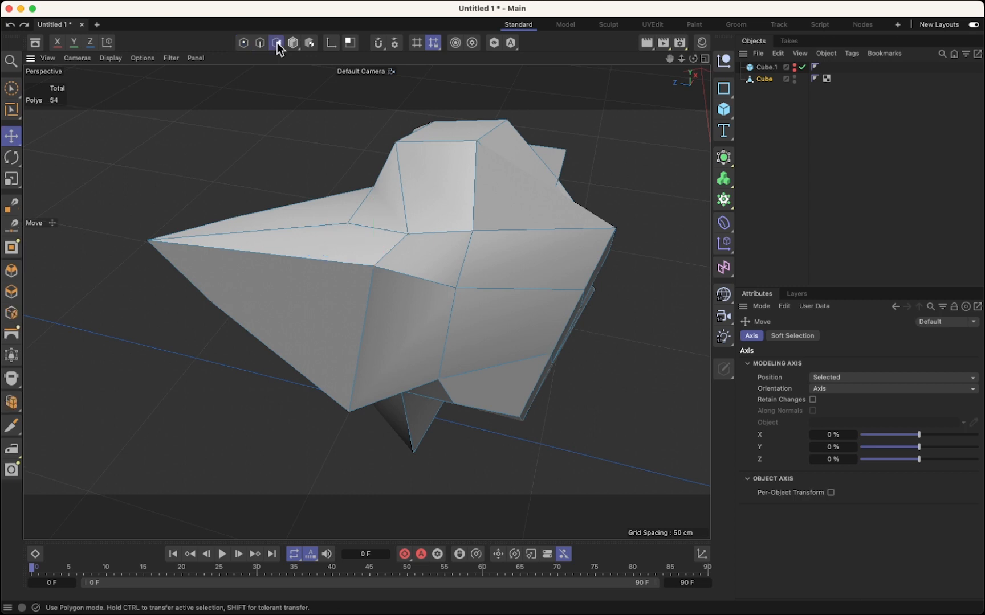
pyautogui.click(435, 259)
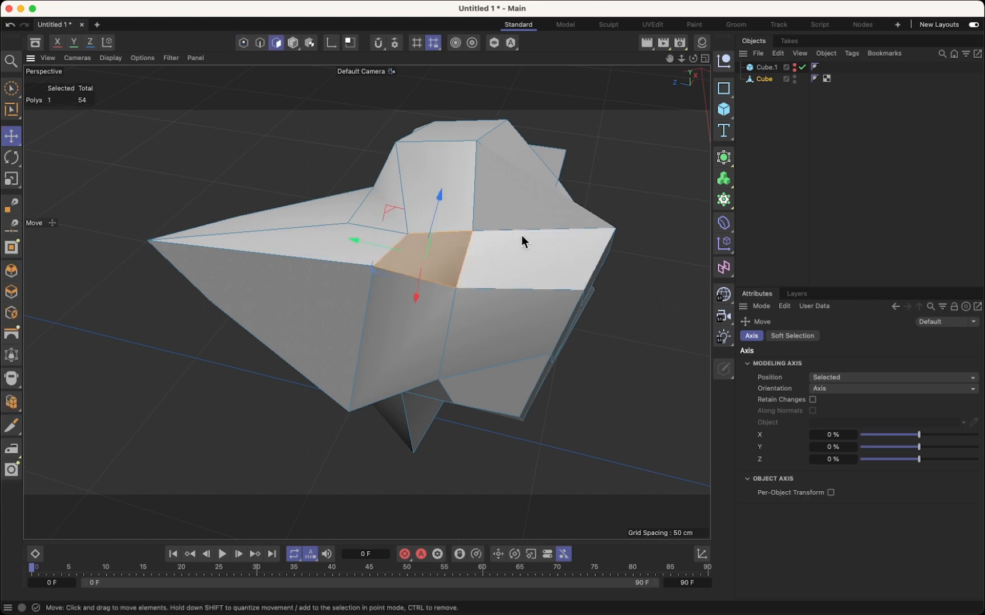
pyautogui.moveTo(535, 276)
pyautogui.keyDown('alt'); pyautogui.mouseDown()
pyautogui.moveTo(455, 248)
pyautogui.moveTo(374, 257)
pyautogui.moveTo(488, 279)
pyautogui.moveTo(526, 305)
pyautogui.moveTo(533, 264)
pyautogui.moveTo(526, 270)
pyautogui.mouseUp(); pyautogui.keyUp('alt')
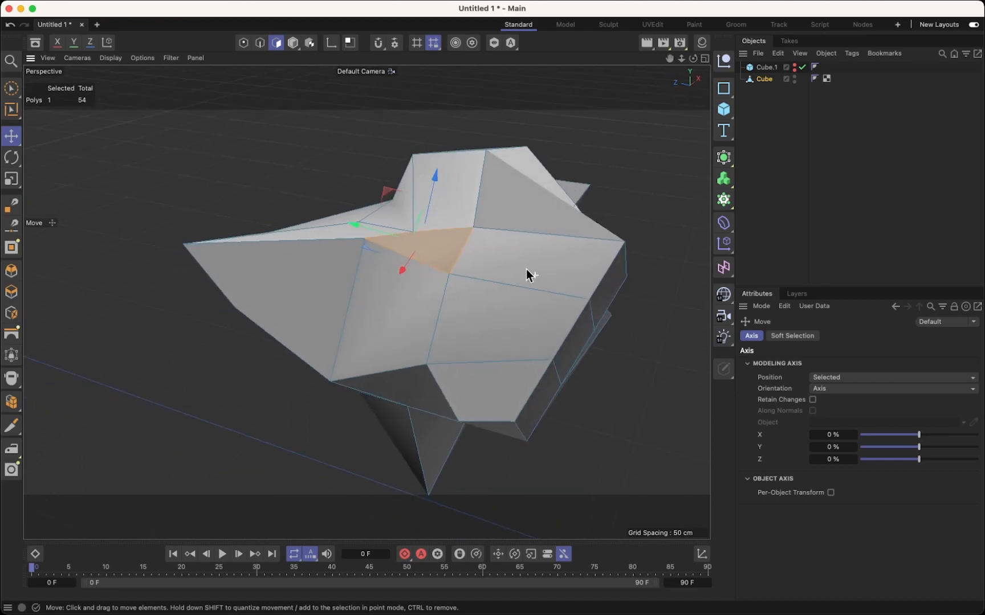
pyautogui.keyDown('shift'); pyautogui.click(511, 320); pyautogui.keyUp('shift')
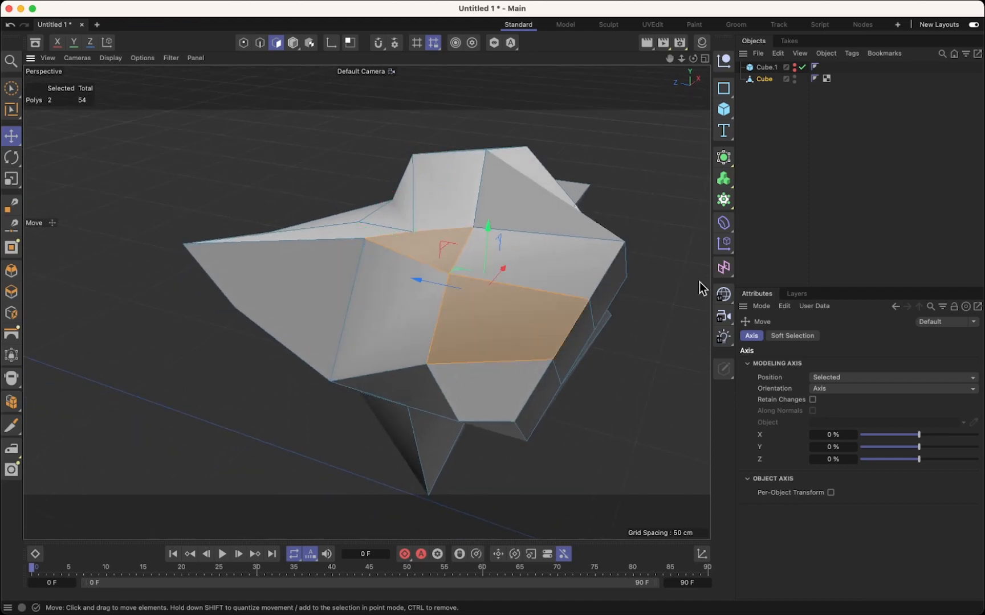
pyautogui.press('Delete')
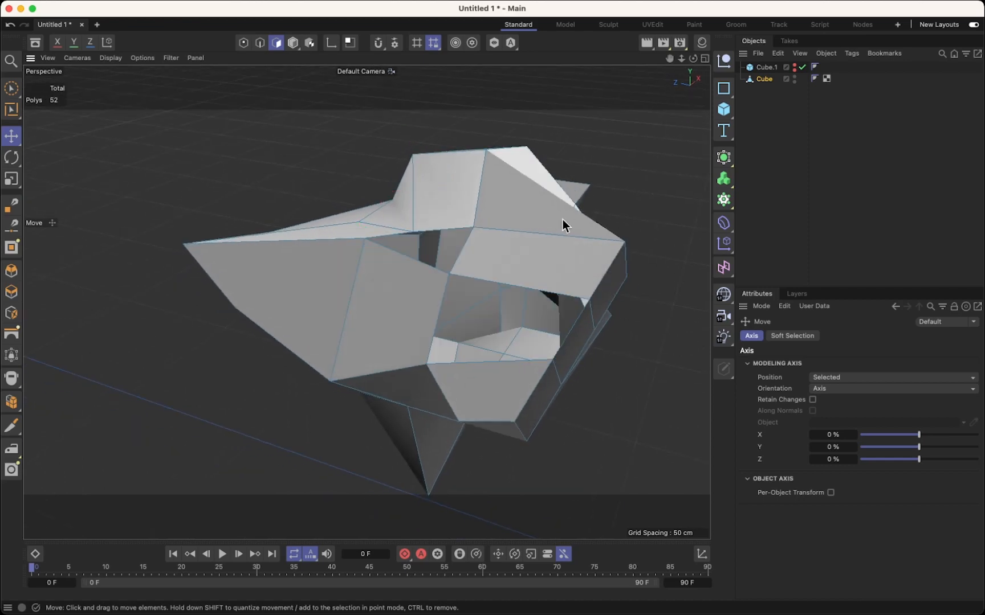
# Delete one side polygon of the spike pointing down from the mesh.
pyautogui.keyDown('alt'); pyautogui.moveTo(564, 329); pyautogui.dragTo(551, 428); pyautogui.keyUp('alt')
pyautogui.click(550, 430)
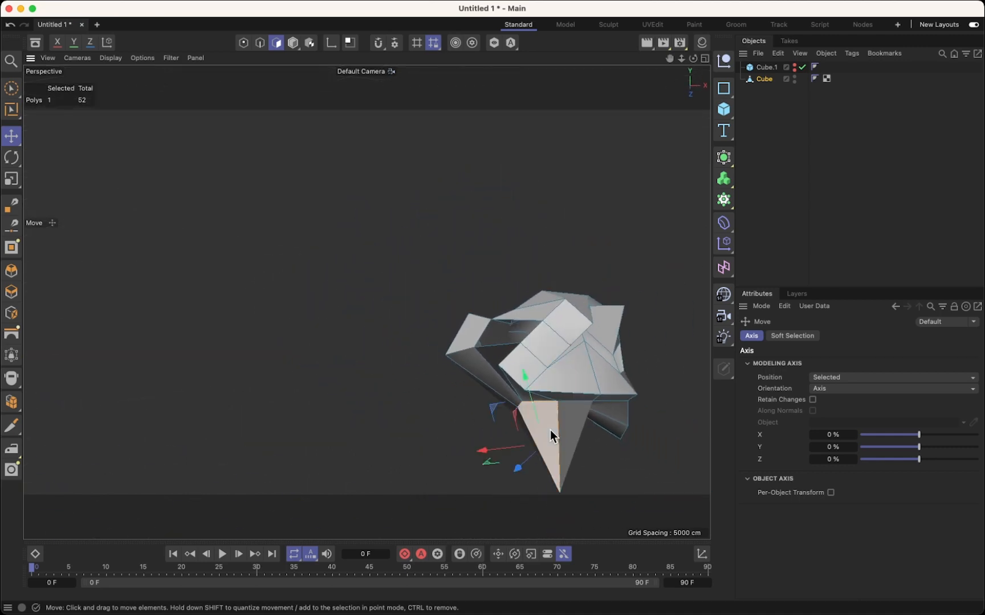
pyautogui.press('Delete')
# Select the rectangular side polygon above the downward spike and another polygon on the adjoining side, and delete both.
pyautogui.keyDown('alt'); pyautogui.moveTo(556, 276); pyautogui.dragTo(625, 342); pyautogui.keyUp('alt')
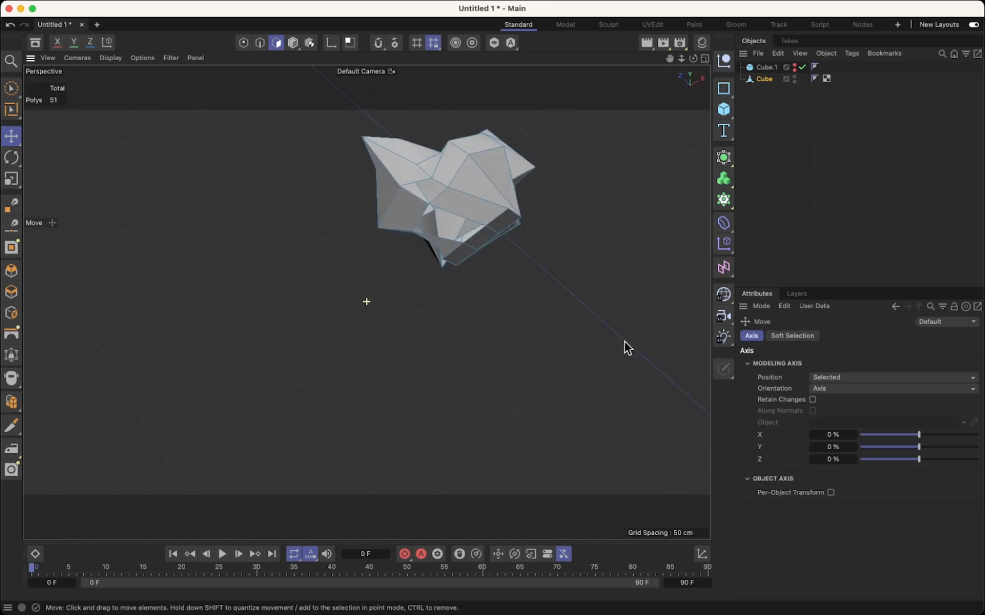
pyautogui.moveTo(669, 59); pyautogui.dragTo(619, 122)
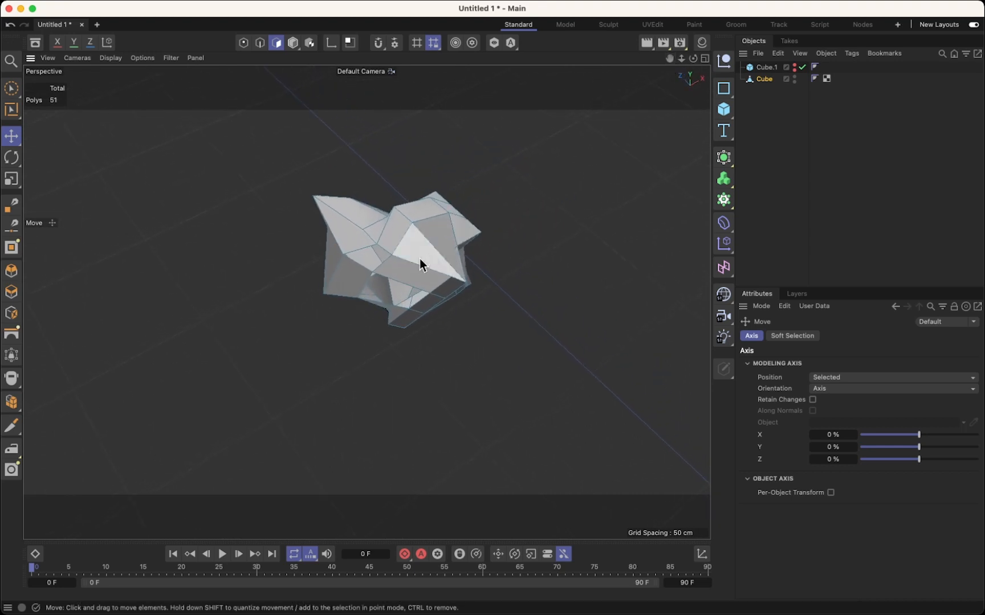
pyautogui.scroll(5, 403, 261)
pyautogui.scroll(2, 403, 268)
pyautogui.moveTo(670, 60); pyautogui.dragTo(607, 106)
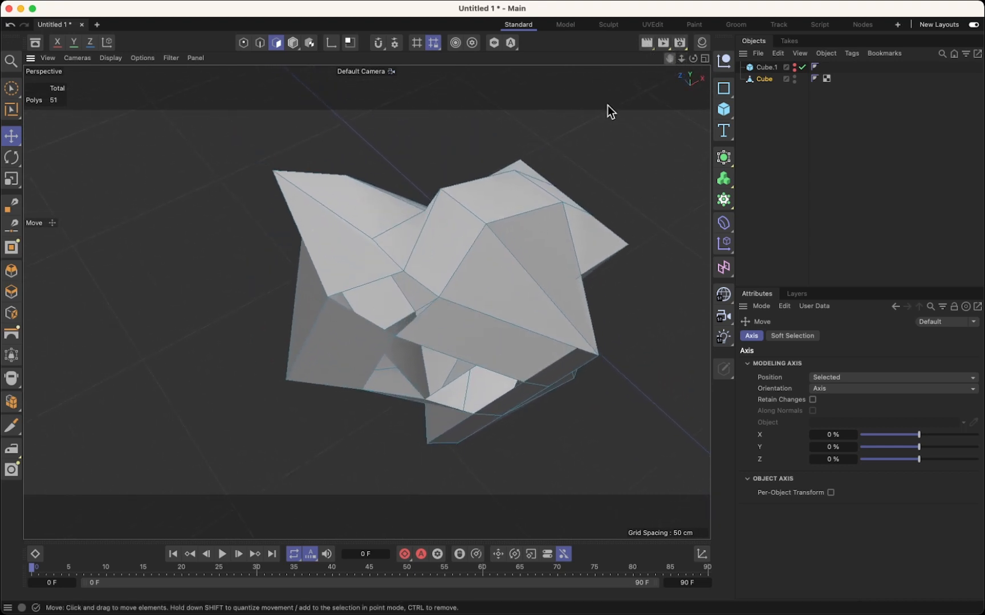
pyautogui.moveTo(694, 59); pyautogui.dragTo(569, 72)
pyautogui.click(335, 277)
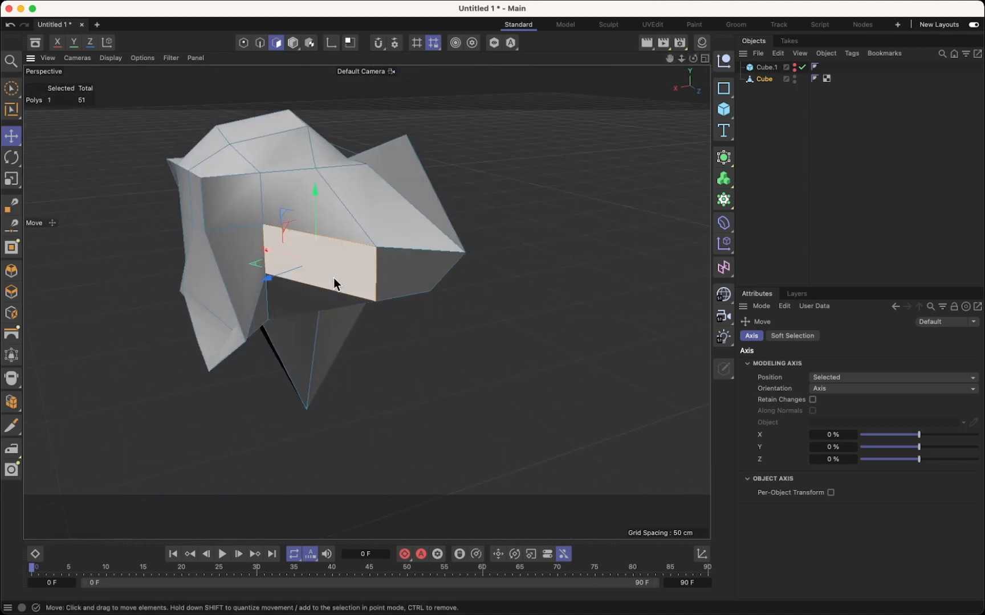
pyautogui.keyDown('shift'); pyautogui.click(202, 280); pyautogui.keyUp('shift')
pyautogui.press('Delete')
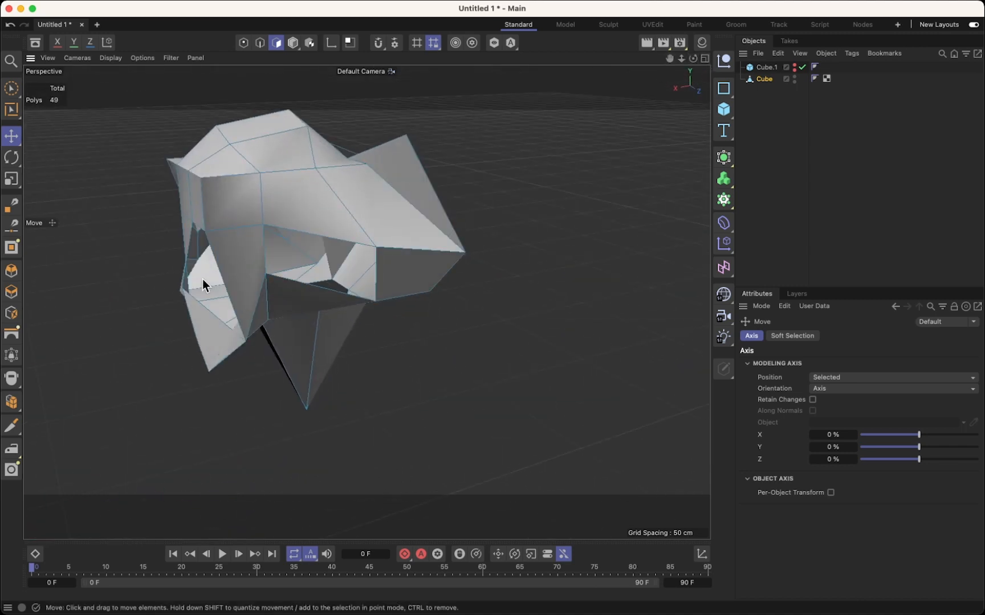
# Switch from polygon editing to Model mode to work with the deformed cube as a whole object.
pyautogui.moveTo(670, 58)
pyautogui.mouseDown()
pyautogui.moveTo(678, 60)
pyautogui.moveTo(669, 57)
pyautogui.mouseUp()
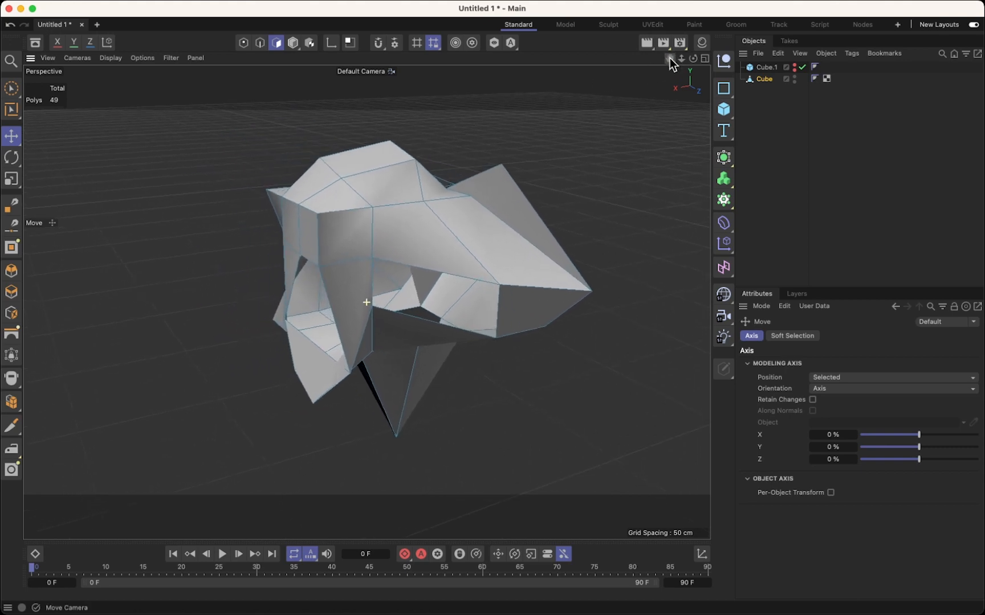
pyautogui.click(293, 43)
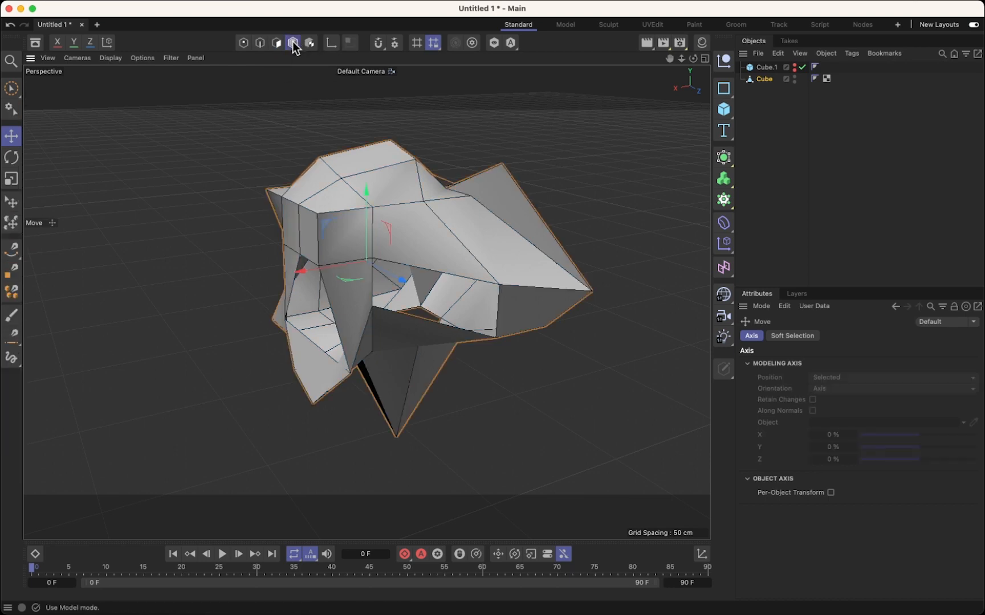
pyautogui.keyDown('alt'); pyautogui.moveTo(473, 193); pyautogui.dragTo(551, 233); pyautogui.keyUp('alt')
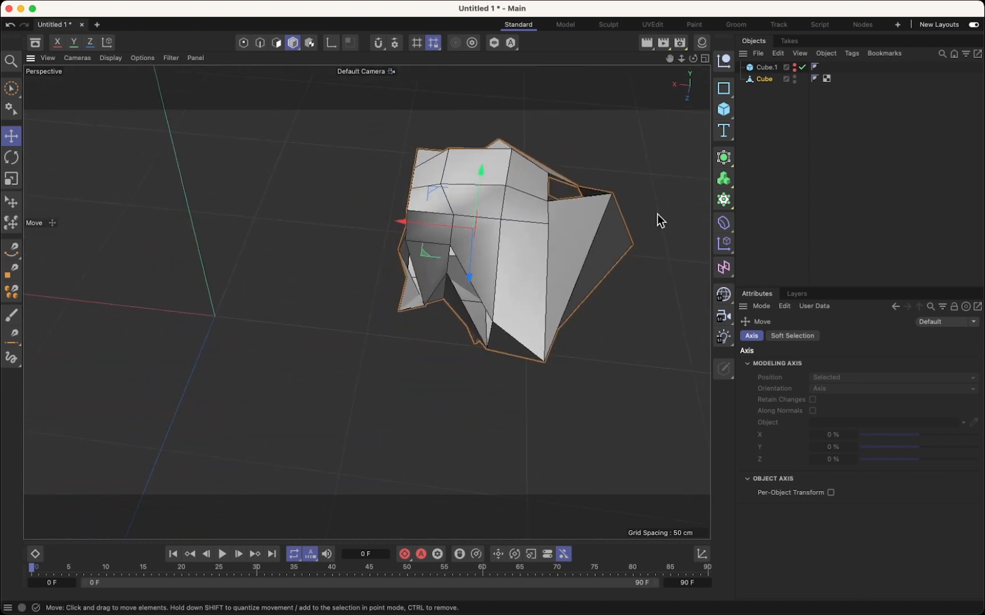
pyautogui.moveTo(670, 59); pyautogui.dragTo(596, 79)
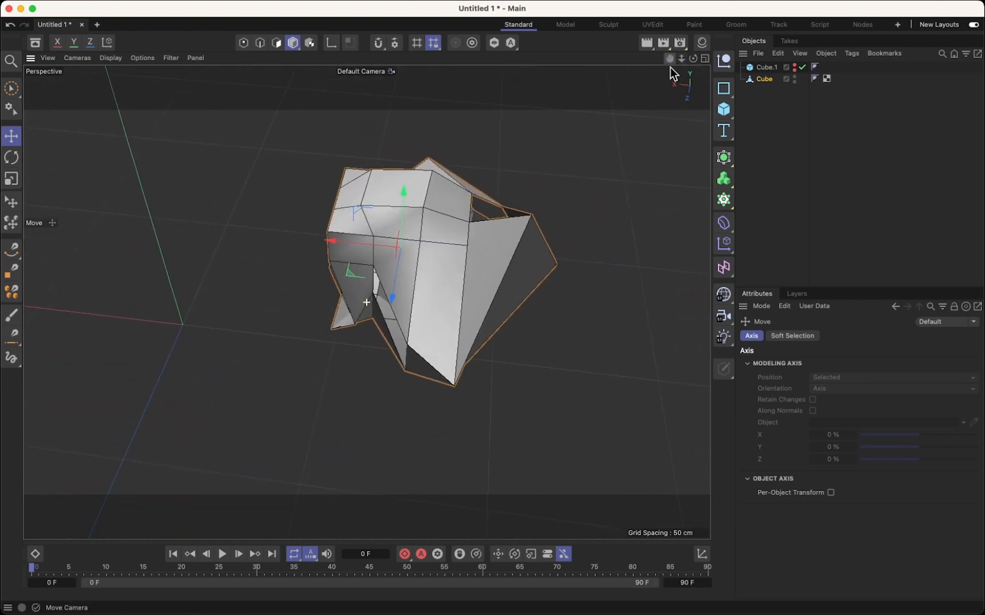
pyautogui.scroll(2, 477, 278)
pyautogui.moveTo(693, 58); pyautogui.dragTo(605, 6)
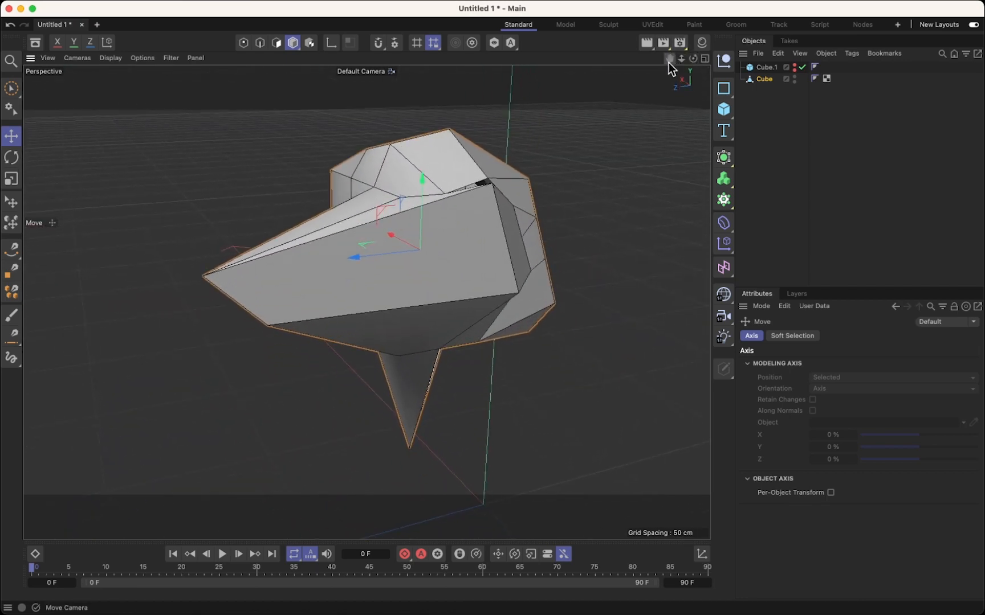
# Delete the Cube.1 object and select the remaining Cube.
pyautogui.click(761, 69)
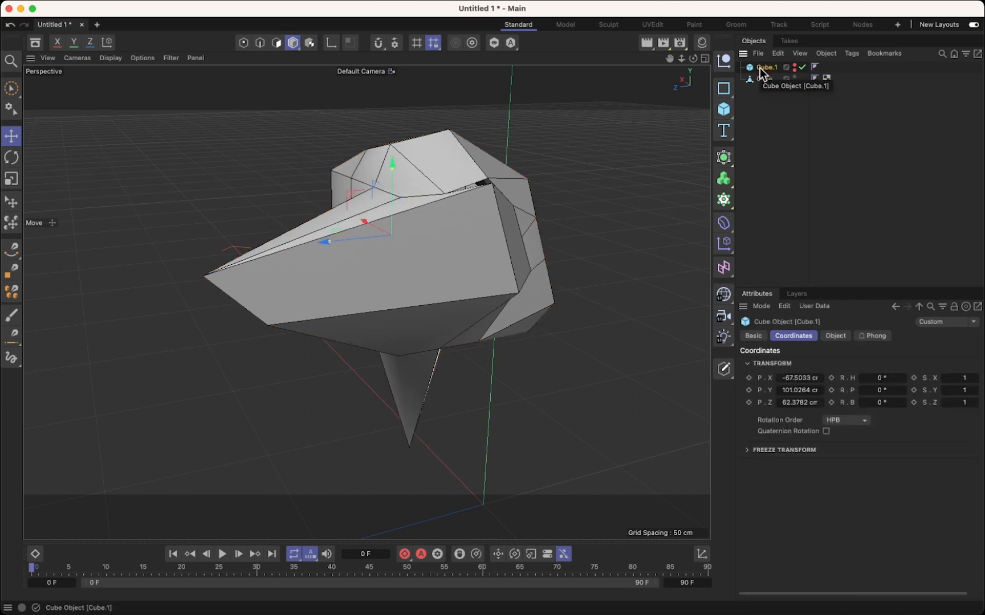
pyautogui.press('Delete')
pyautogui.click(764, 69)
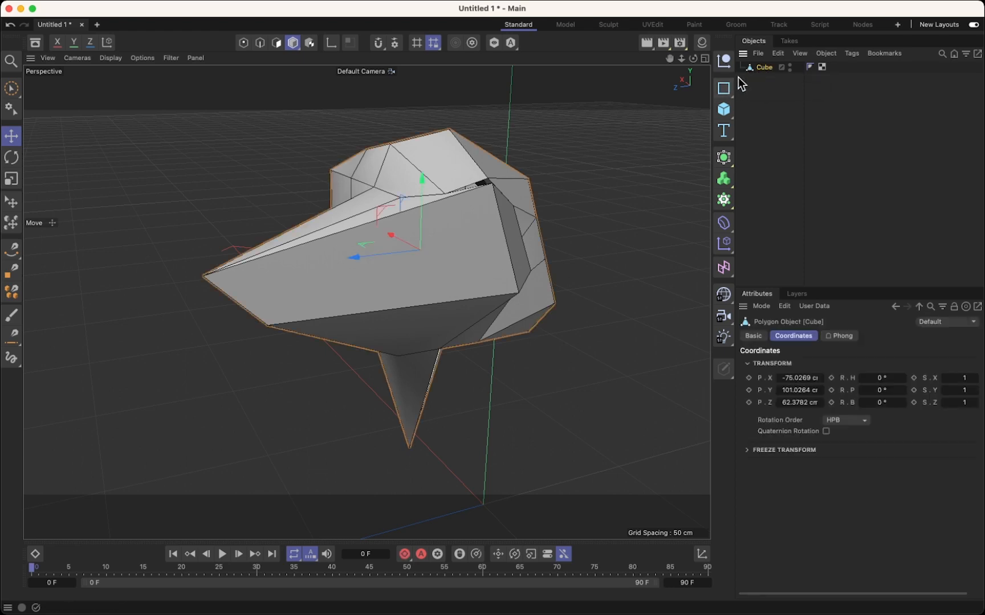
# Examine the deformed cube from several sides, including its spikes and the openings left by the deleted polygons.
pyautogui.scroll(-3, 459, 320)
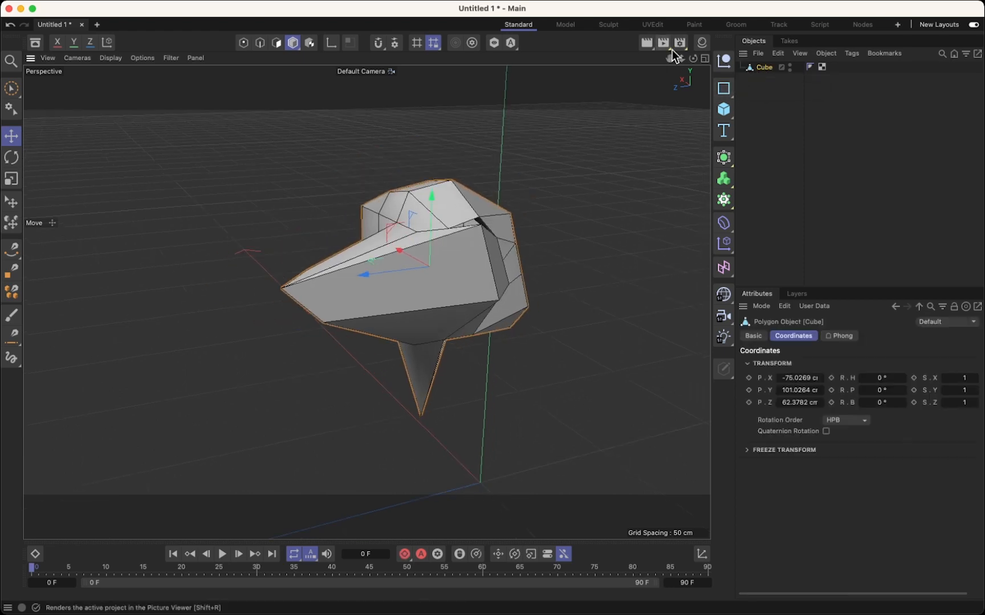
pyautogui.moveTo(669, 58); pyautogui.dragTo(643, 111)
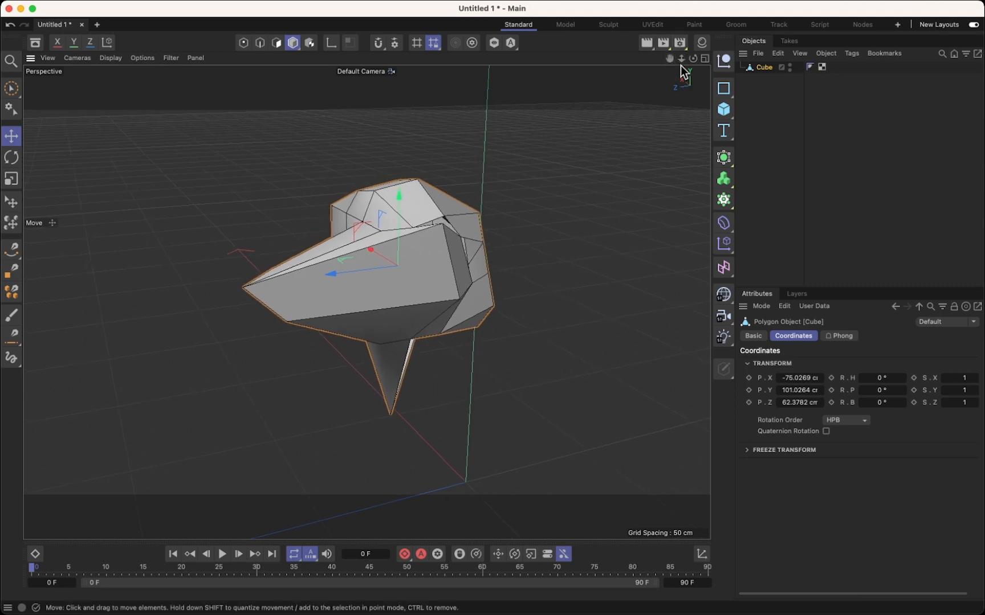
pyautogui.moveTo(693, 59); pyautogui.dragTo(477, 80)
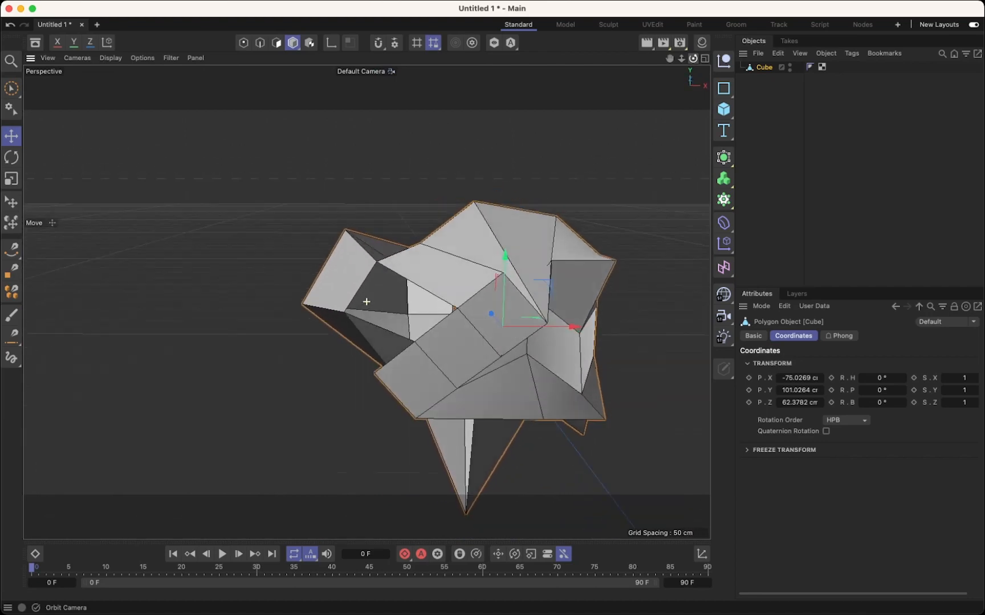
pyautogui.moveTo(669, 60); pyautogui.dragTo(598, 0)
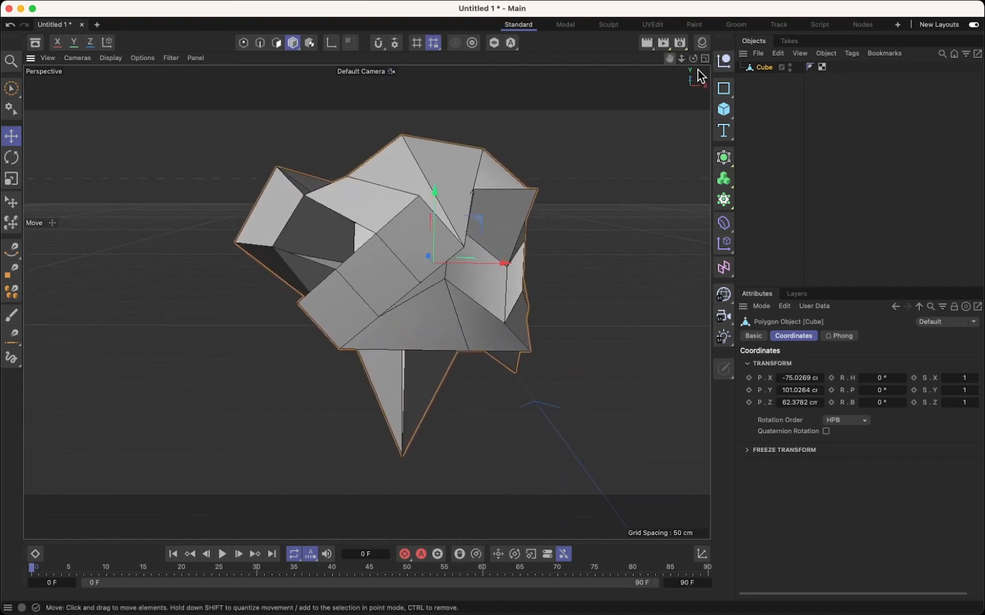
pyautogui.moveTo(693, 58); pyautogui.dragTo(729, 68)
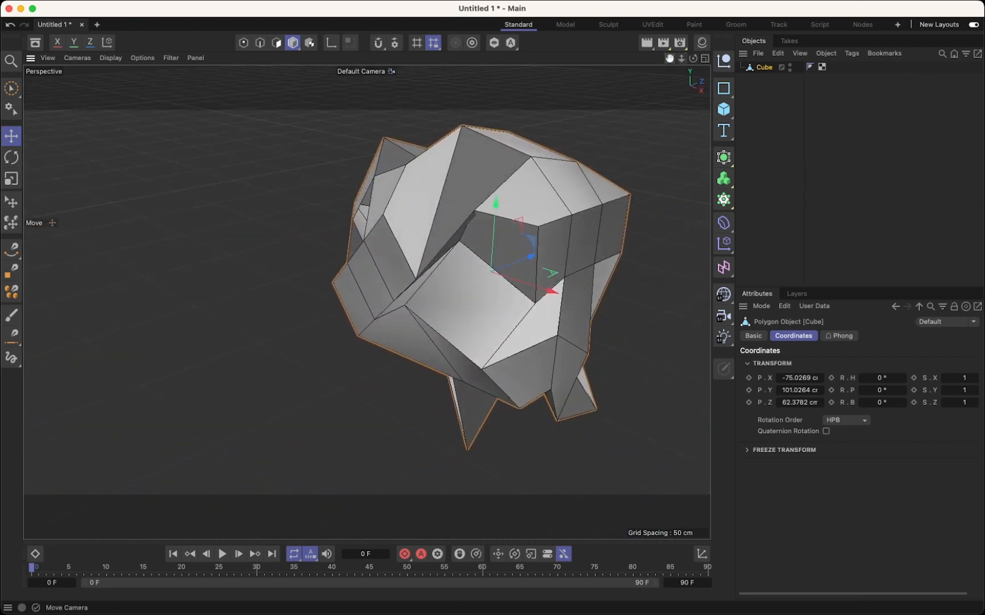
pyautogui.moveTo(670, 58); pyautogui.dragTo(560, 75)
pyautogui.scroll(-4, 570, 195)
pyautogui.moveTo(691, 58); pyautogui.dragTo(752, 62)
pyautogui.keyDown('alt'); pyautogui.moveTo(367, 302); pyautogui.dragTo(367, 302); pyautogui.keyUp('alt')
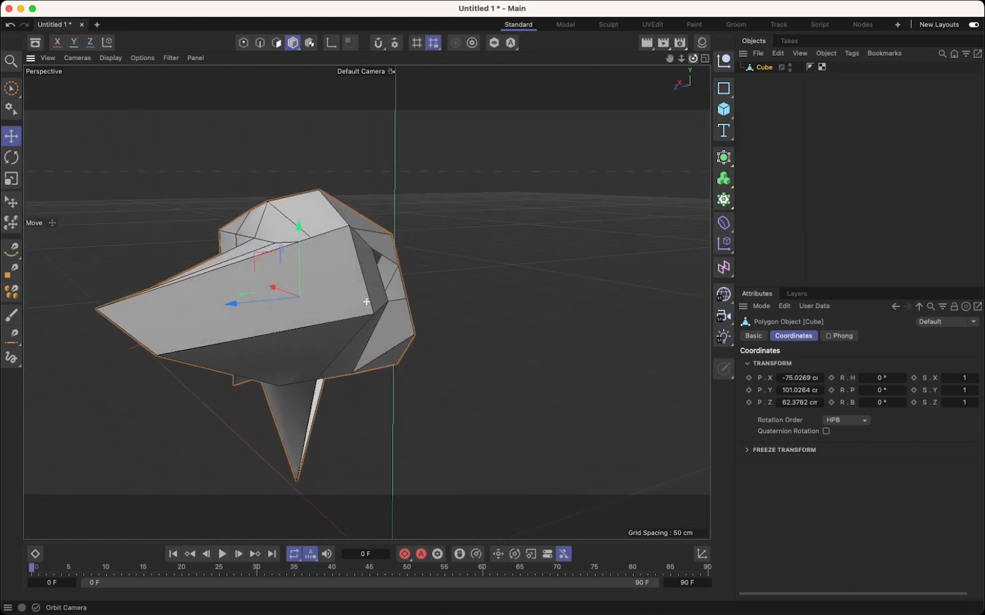
pyautogui.moveTo(669, 59); pyautogui.dragTo(703, 53)
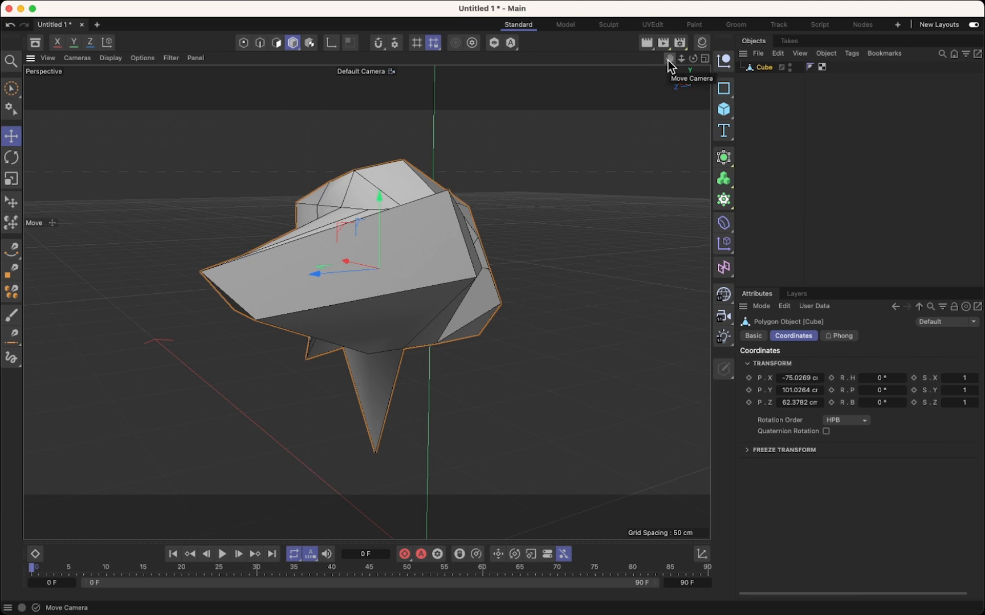
pyautogui.moveTo(667, 60); pyautogui.dragTo(672, 58)
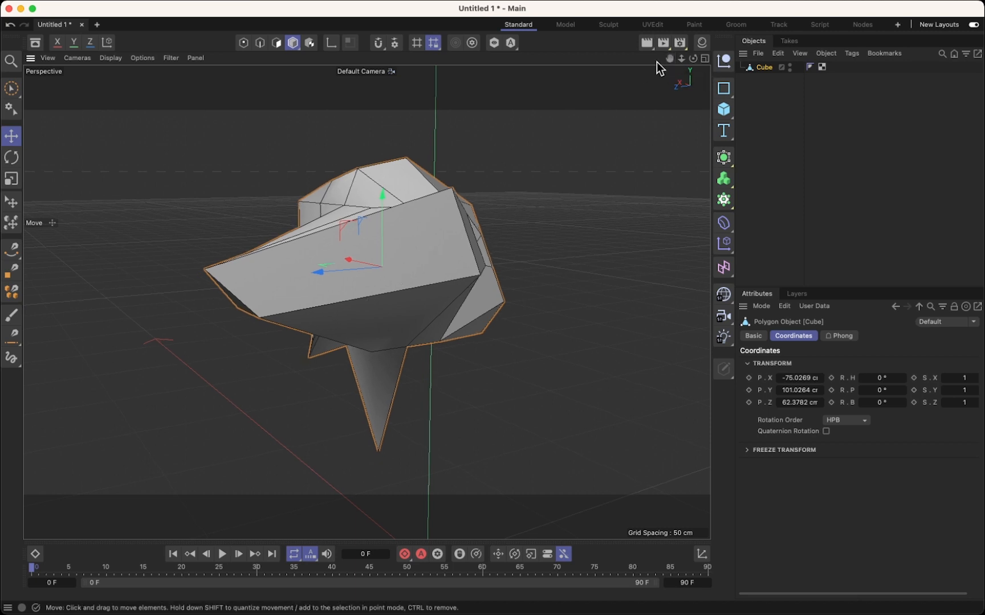
pyautogui.moveTo(669, 58); pyautogui.dragTo(681, 51)
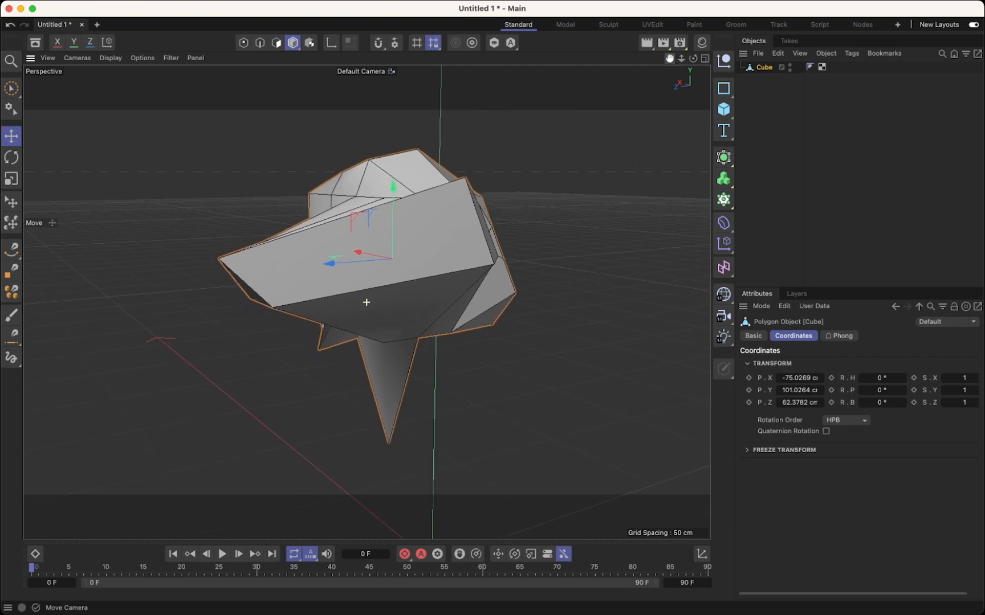
pyautogui.keyDown('alt'); pyautogui.moveTo(320, 245); pyautogui.dragTo(322, 245, button='middle'); pyautogui.keyUp('alt')
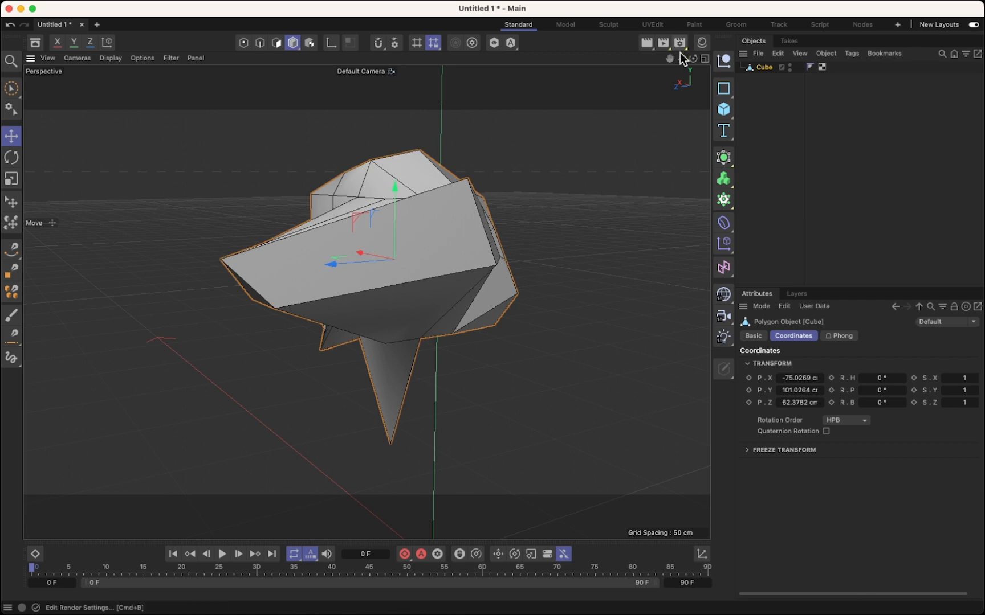
pyautogui.moveTo(693, 58); pyautogui.dragTo(627, 72)
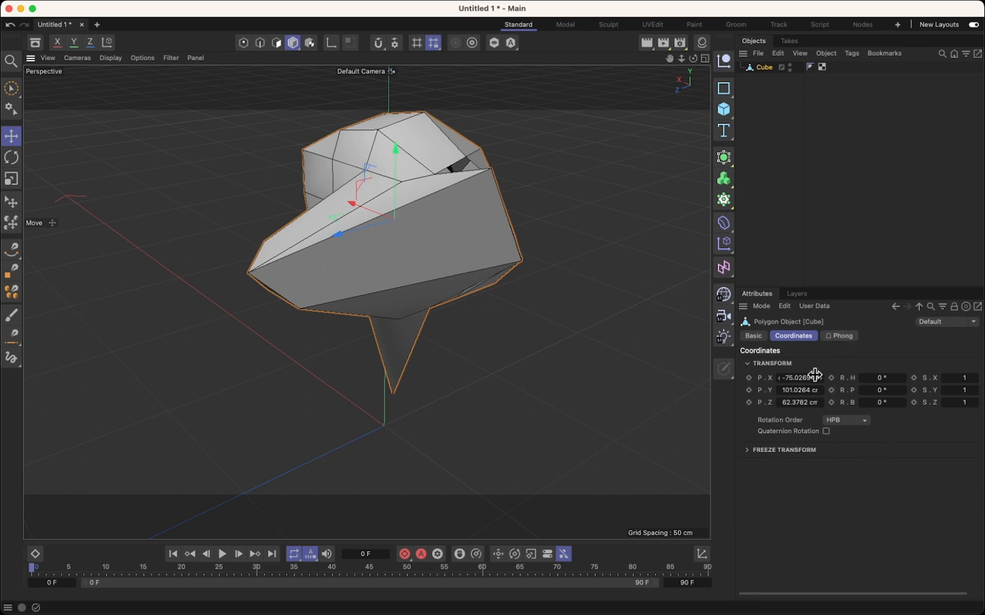
# Try changing the Cube's pitch rotation, and undo the change.
pyautogui.click(782, 159)
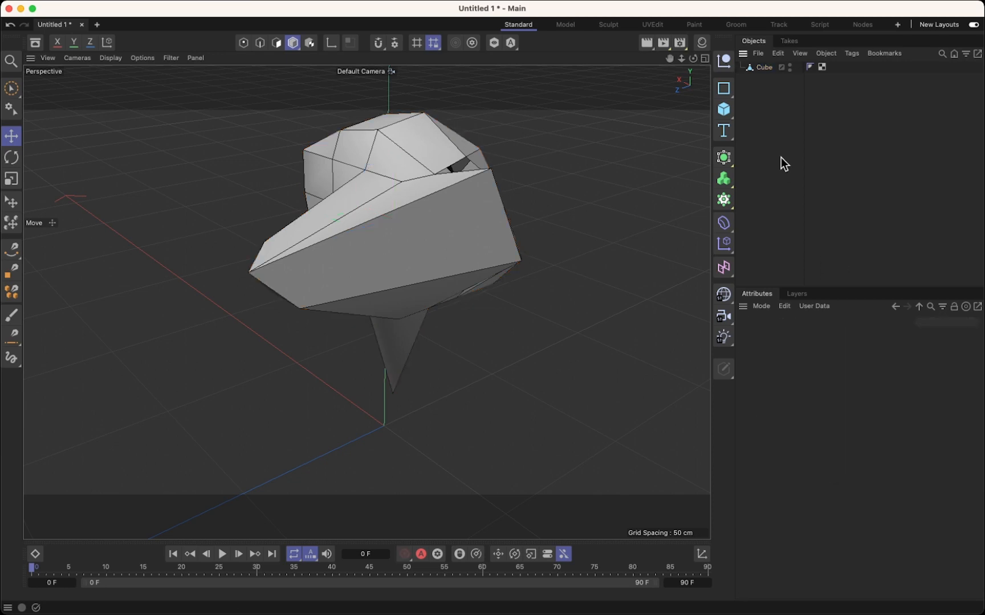
pyautogui.click(762, 68)
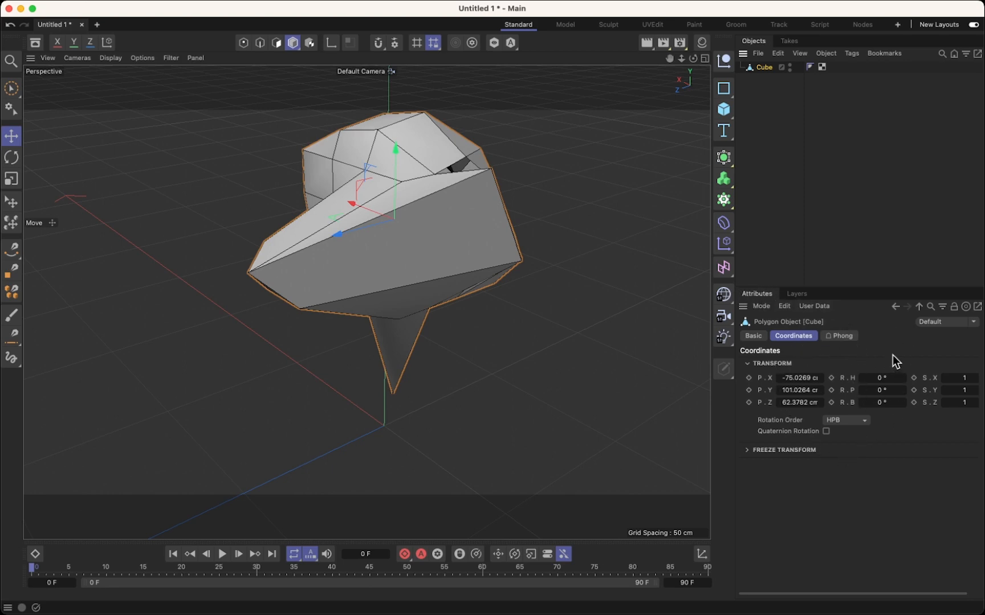
pyautogui.moveTo(863, 392); pyautogui.dragTo(885, 392)
pyautogui.press('super+z')
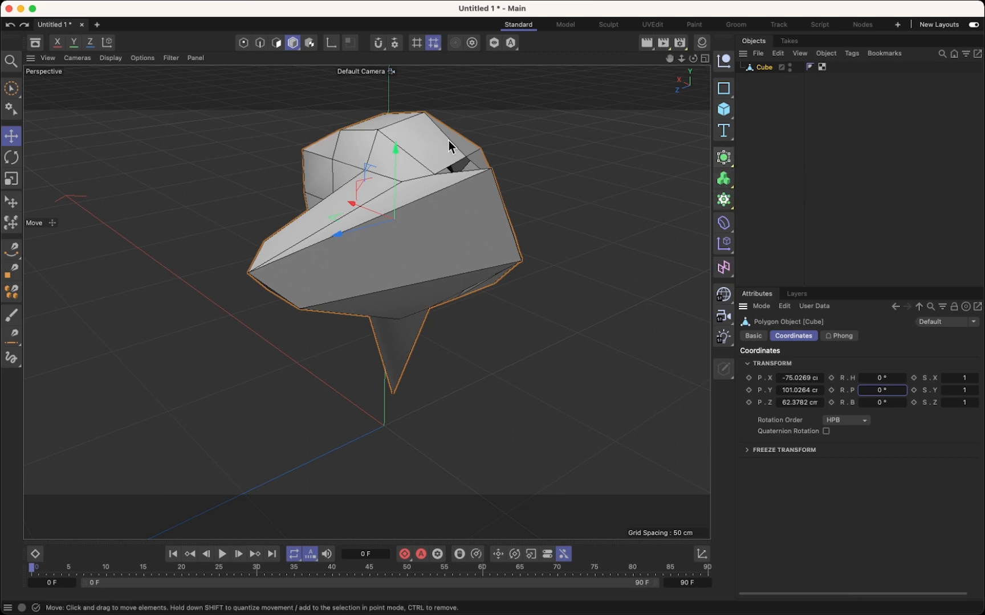
# Add a Subdivision Surface generator to the scene.
pyautogui.moveTo(669, 58); pyautogui.dragTo(366, 302)
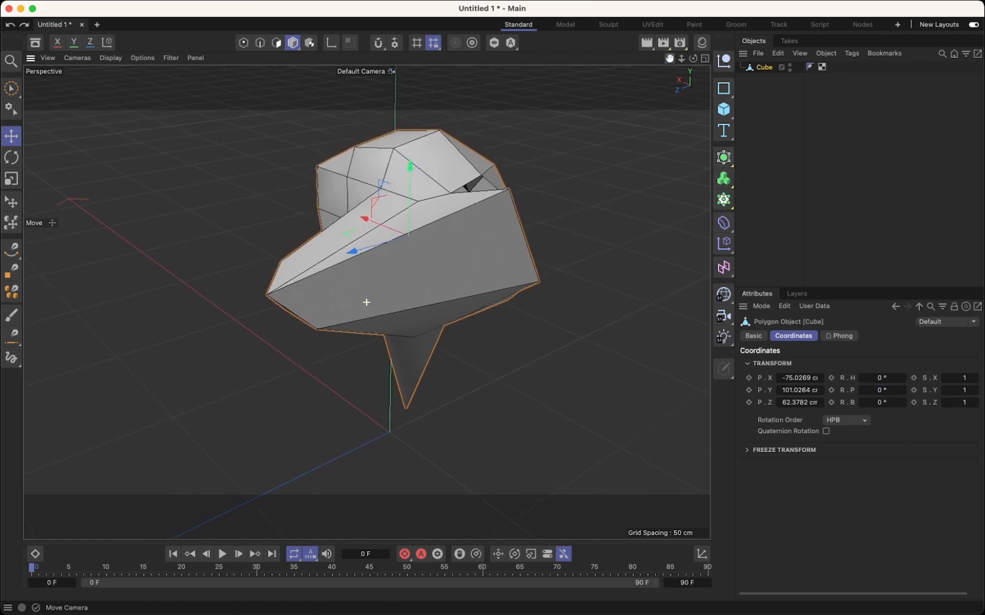
pyautogui.click(729, 165)
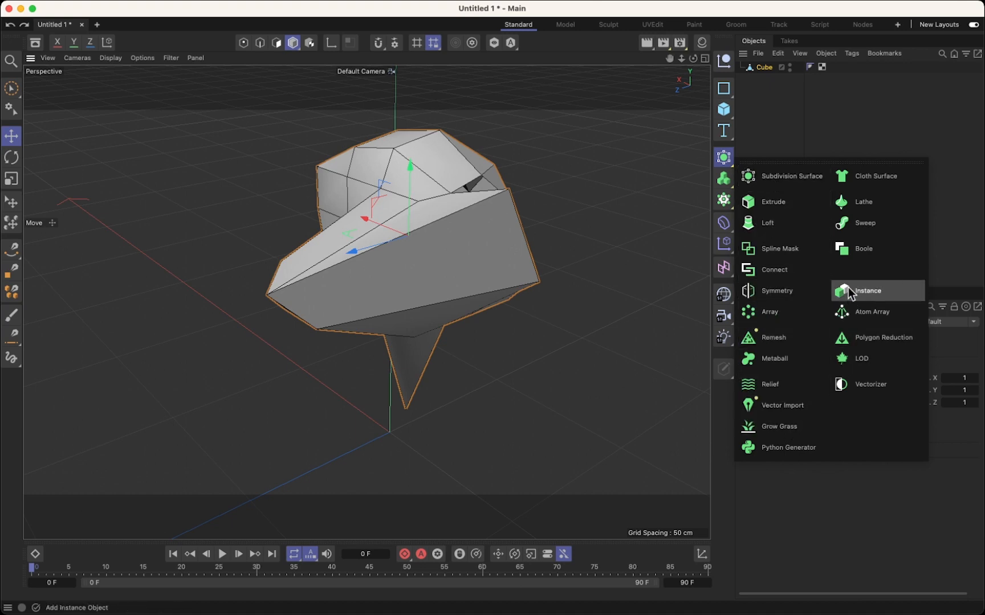
pyautogui.click(763, 176)
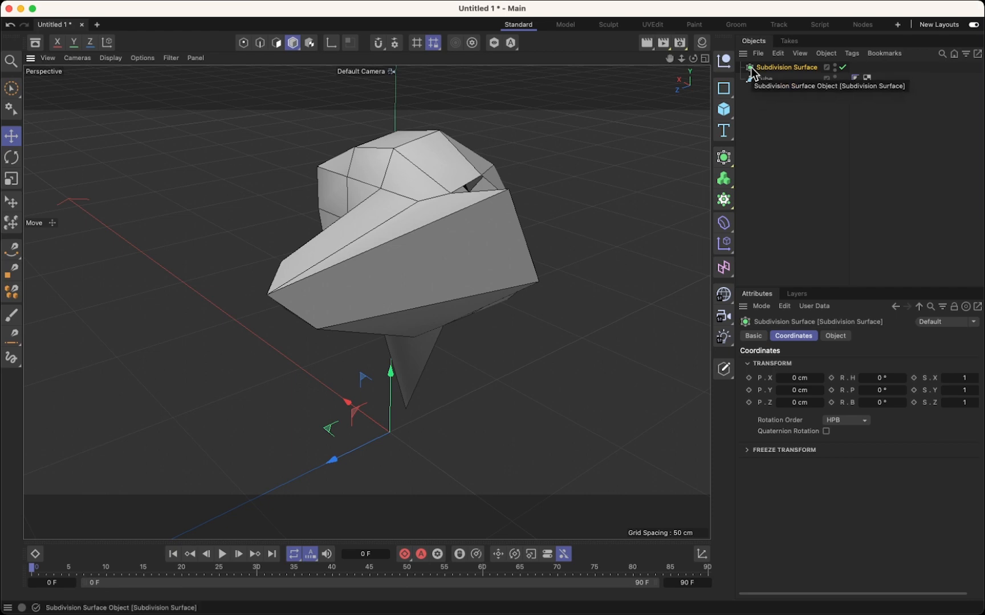
# Nest the Cube under the Subdivision Surface generator so the generator smooths it.
pyautogui.moveTo(762, 79)
pyautogui.mouseDown()
pyautogui.moveTo(768, 84)
pyautogui.moveTo(754, 64)
pyautogui.mouseUp()
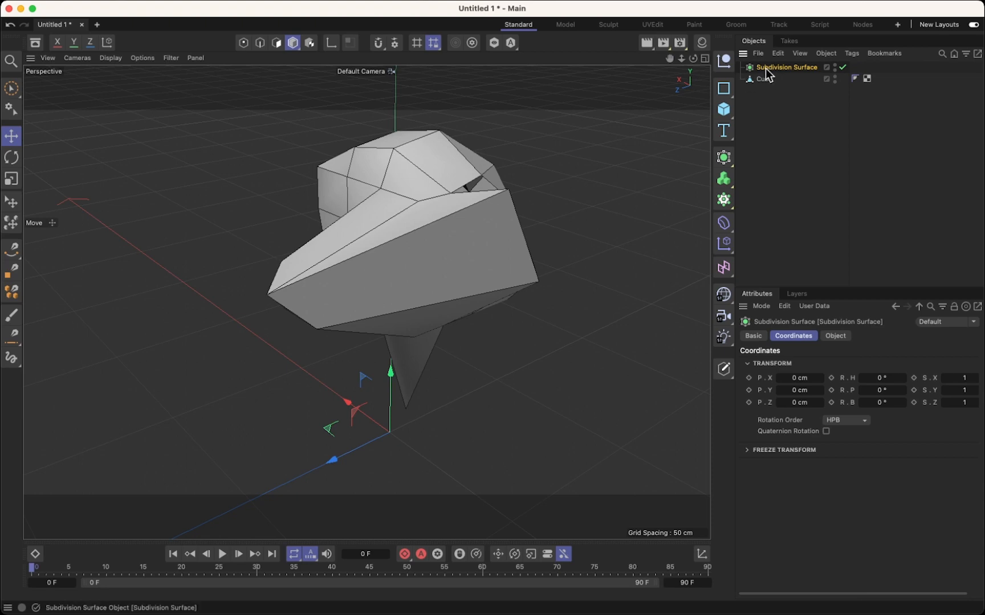
pyautogui.click(759, 88)
pyautogui.click(764, 68)
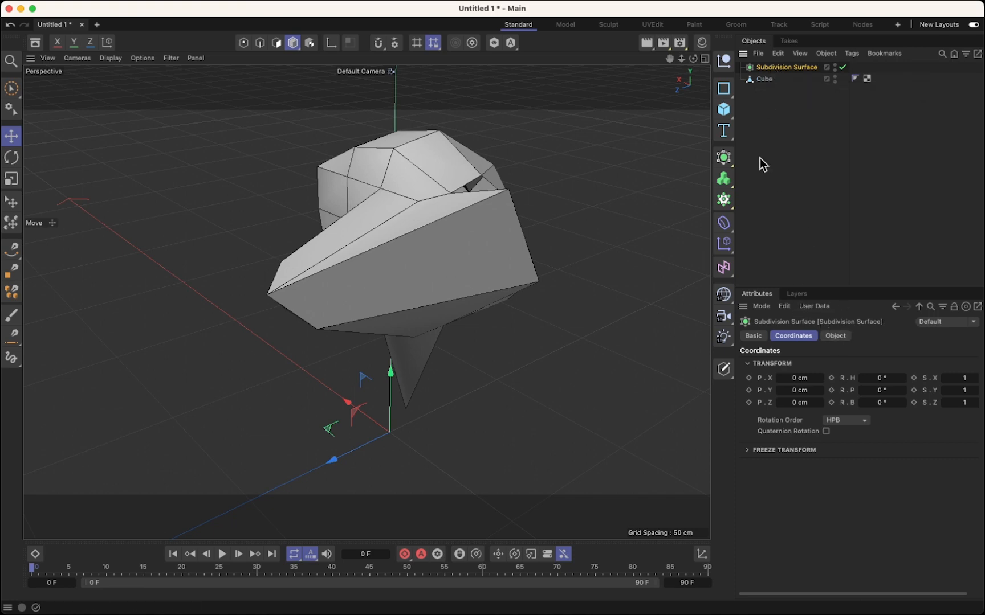
pyautogui.click(774, 91)
pyautogui.click(767, 68)
pyautogui.click(836, 336)
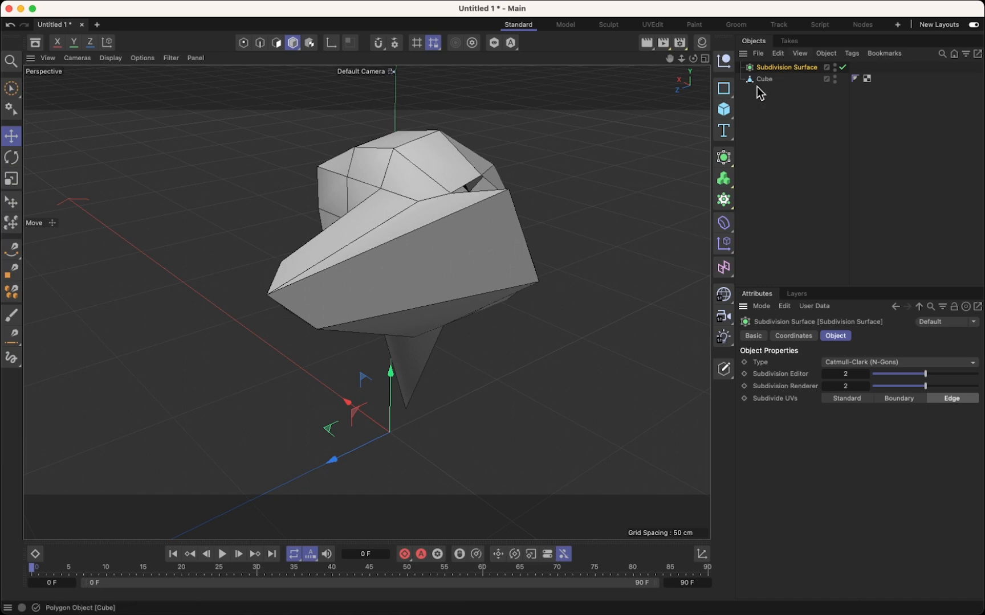
pyautogui.moveTo(749, 80); pyautogui.dragTo(769, 67)
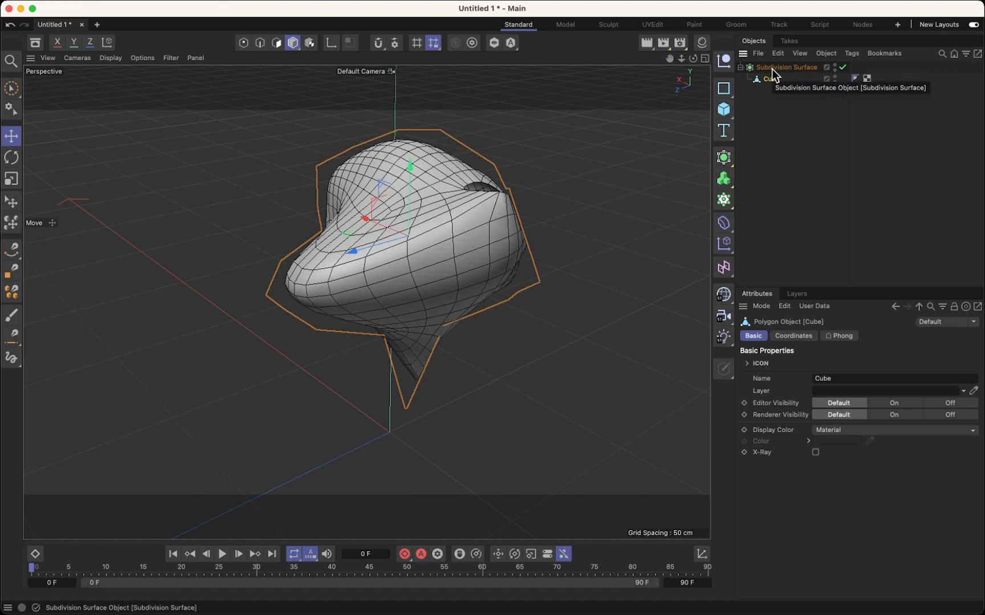
# Set the Subdivision Surface's editor subdivision level to 4.
pyautogui.moveTo(688, 62); pyautogui.dragTo(741, 64)
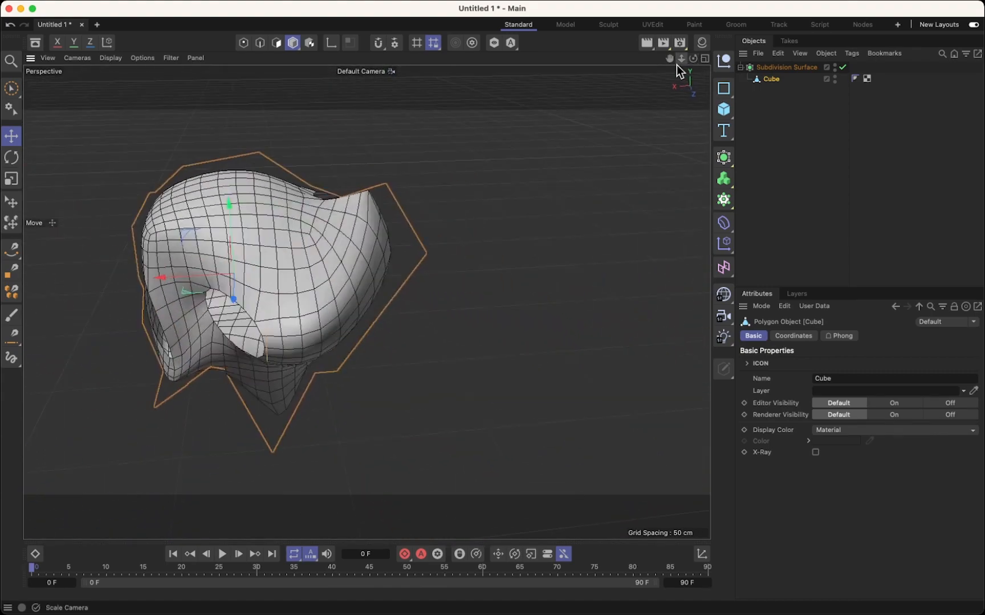
pyautogui.moveTo(669, 58); pyautogui.dragTo(755, 69)
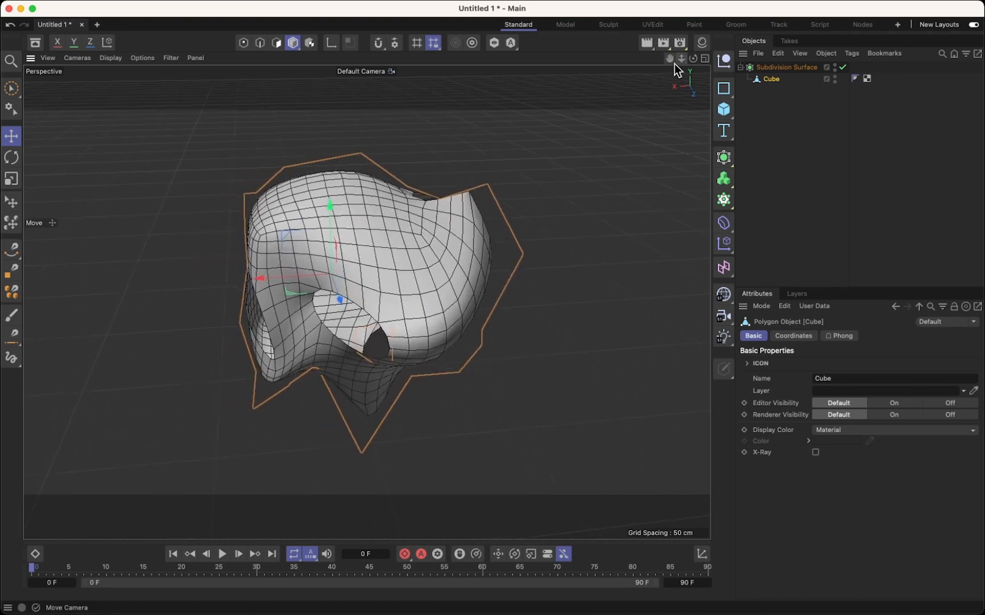
pyautogui.moveTo(673, 61); pyautogui.dragTo(724, 132)
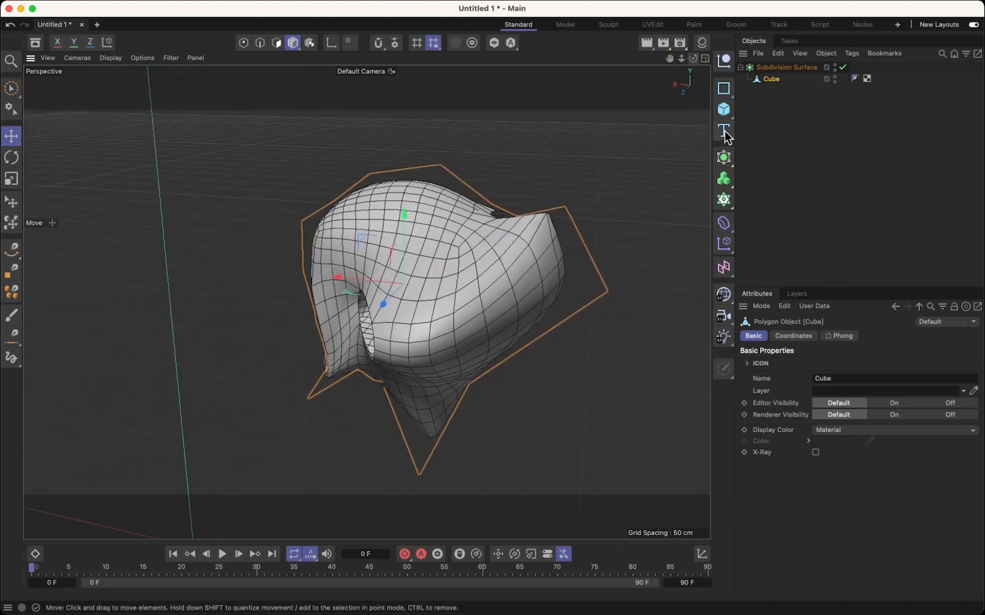
pyautogui.click(769, 62)
pyautogui.click(769, 68)
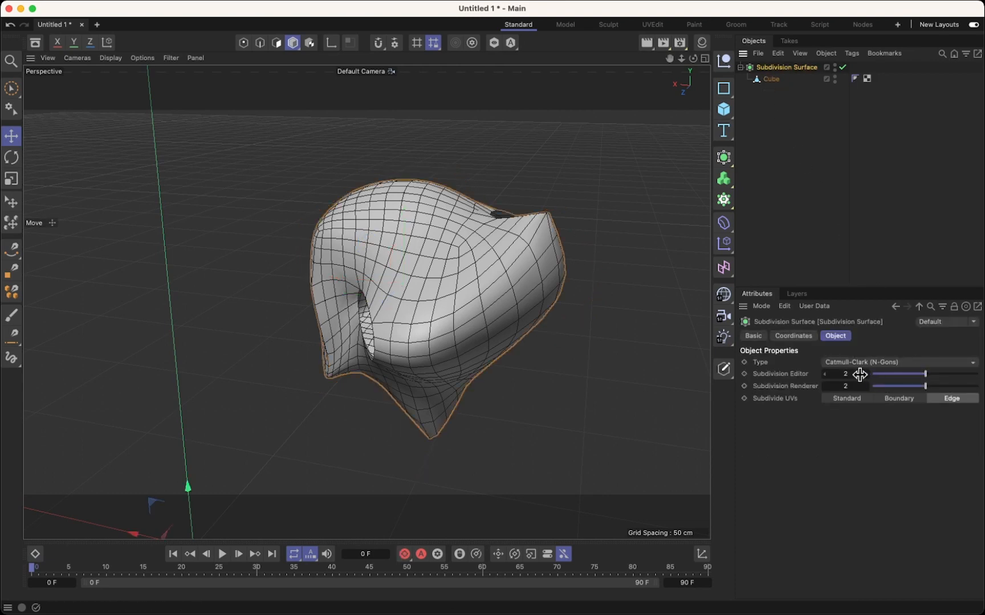
pyautogui.click(866, 375)
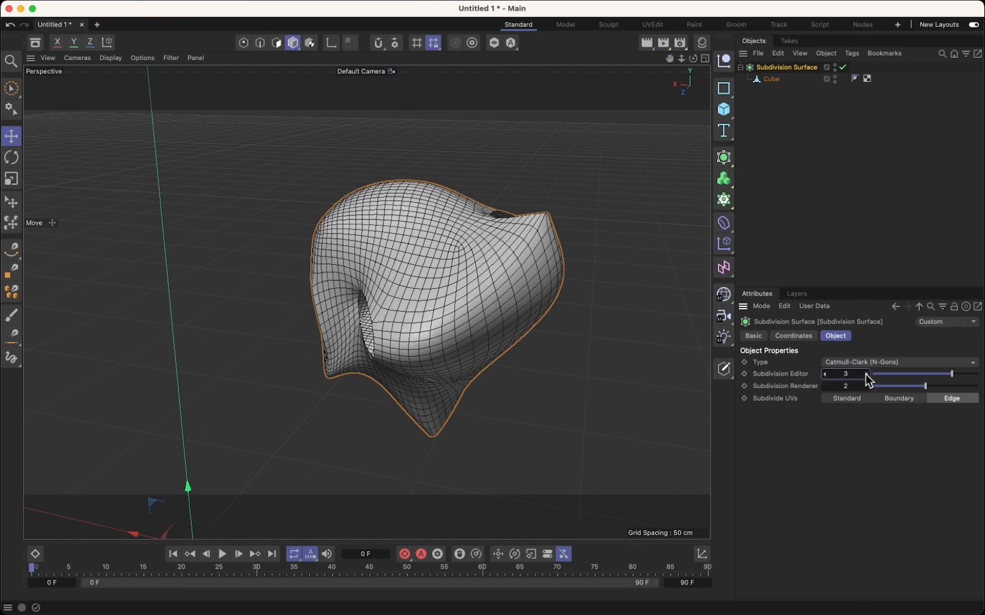
pyautogui.click(866, 375)
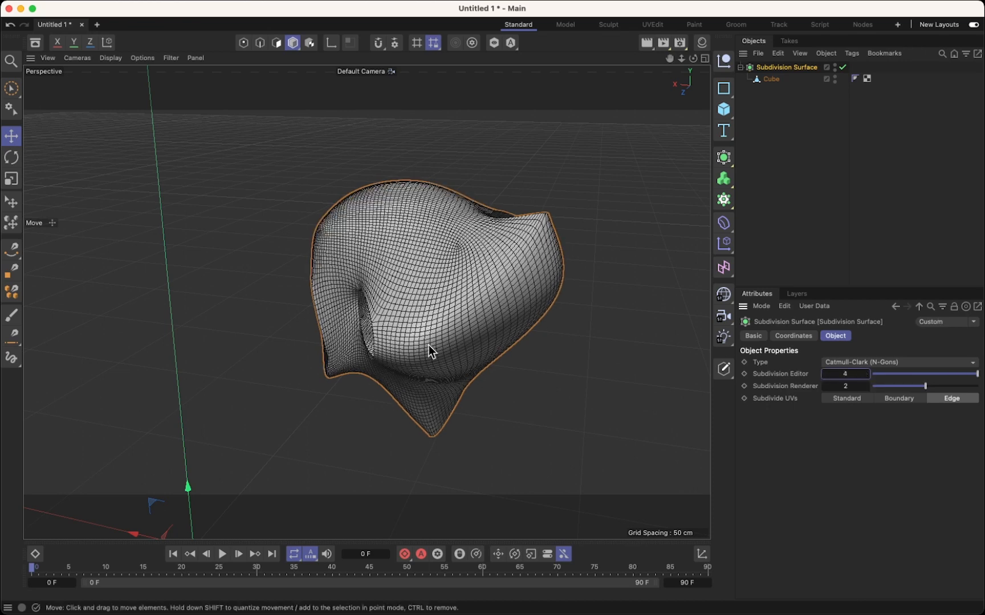
# Examine the smoothed mesh up close and from several angles, including its openings and spikes.
pyautogui.moveTo(503, 328)
pyautogui.keyDown('alt'); pyautogui.mouseDown()
pyautogui.moveTo(526, 264)
pyautogui.moveTo(382, 334)
pyautogui.moveTo(466, 359)
pyautogui.moveTo(593, 347)
pyautogui.moveTo(651, 325)
pyautogui.moveTo(654, 292)
pyautogui.moveTo(510, 325)
pyautogui.moveTo(521, 380)
pyautogui.moveTo(618, 275)
pyautogui.moveTo(367, 338)
pyautogui.mouseUp(); pyautogui.keyUp('alt')
pyautogui.scroll(3, 366, 339)
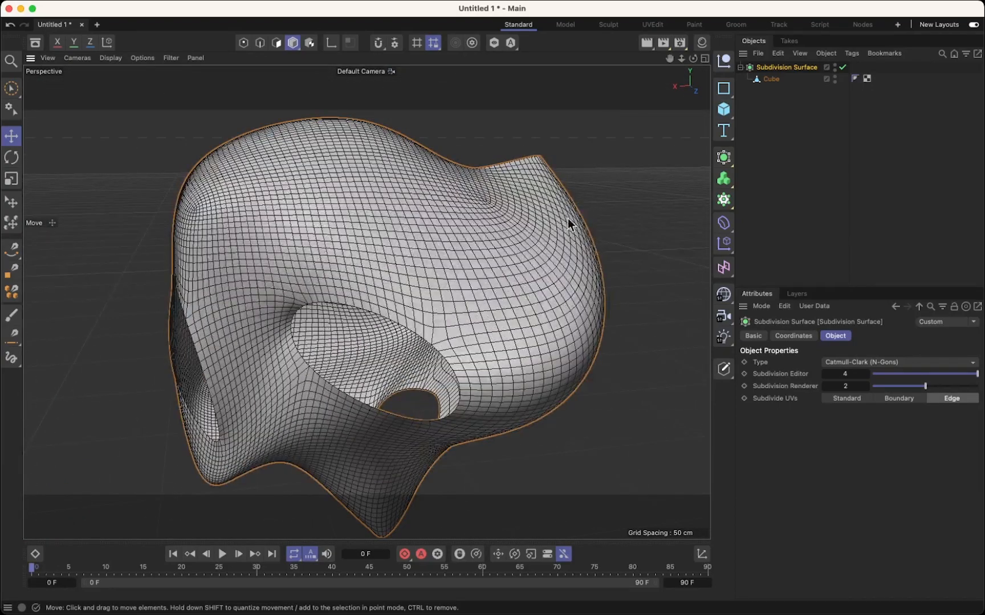
pyautogui.moveTo(680, 59); pyautogui.dragTo(311, 279)
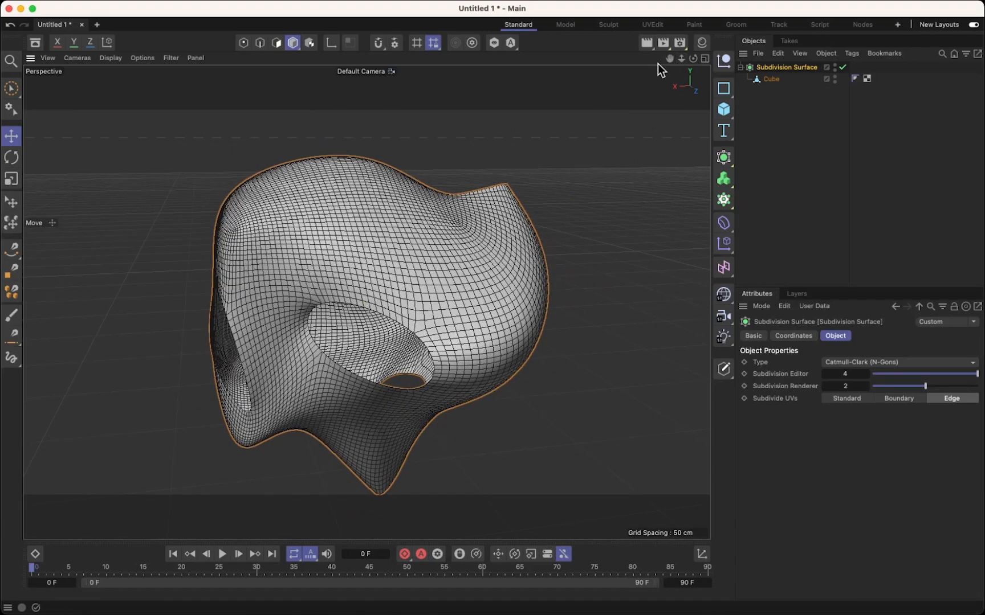
pyautogui.moveTo(669, 59); pyautogui.dragTo(688, 39)
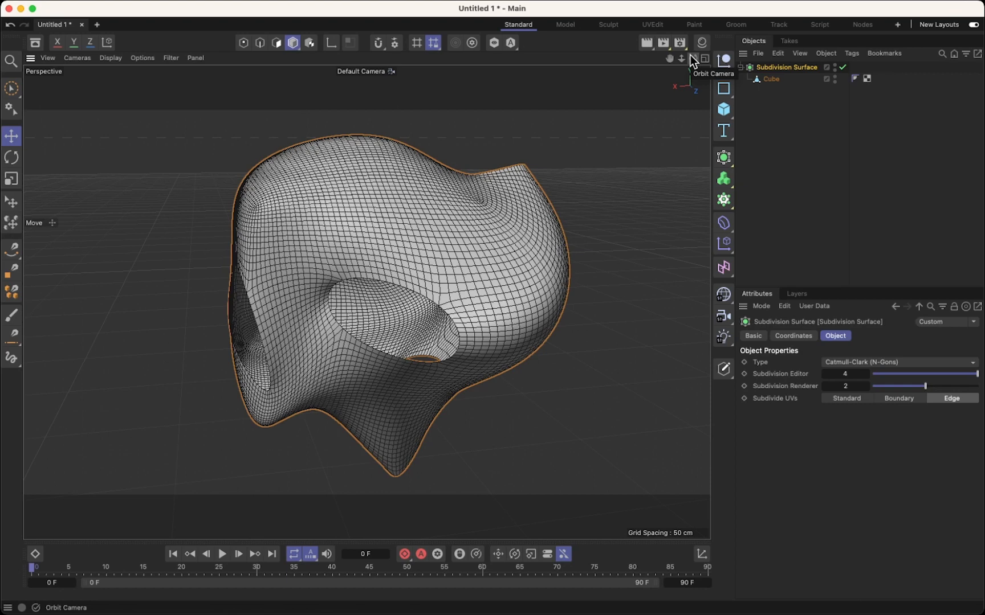
pyautogui.moveTo(669, 57); pyautogui.dragTo(668, 53)
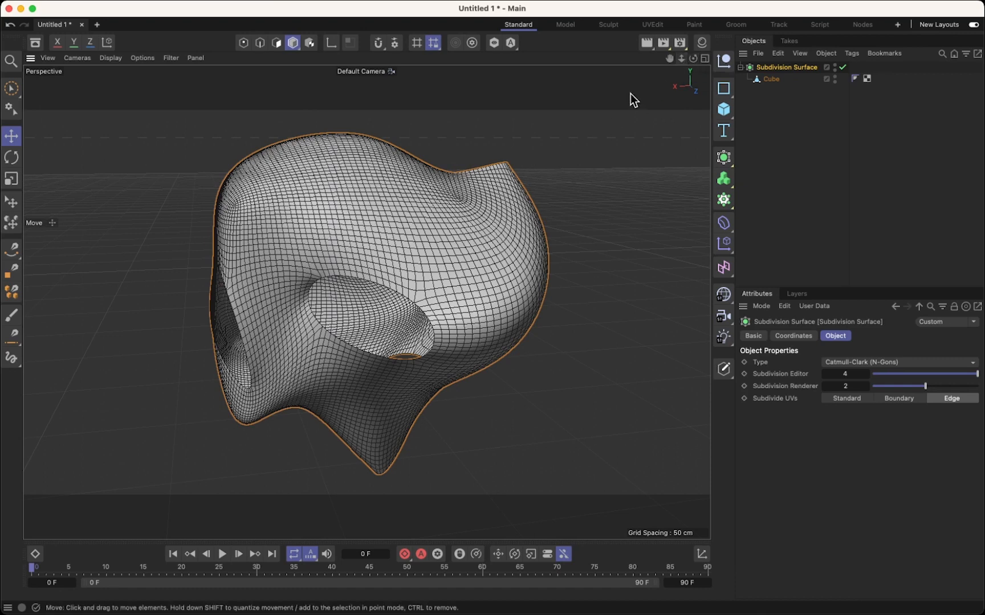
pyautogui.moveTo(682, 59); pyautogui.dragTo(673, 59)
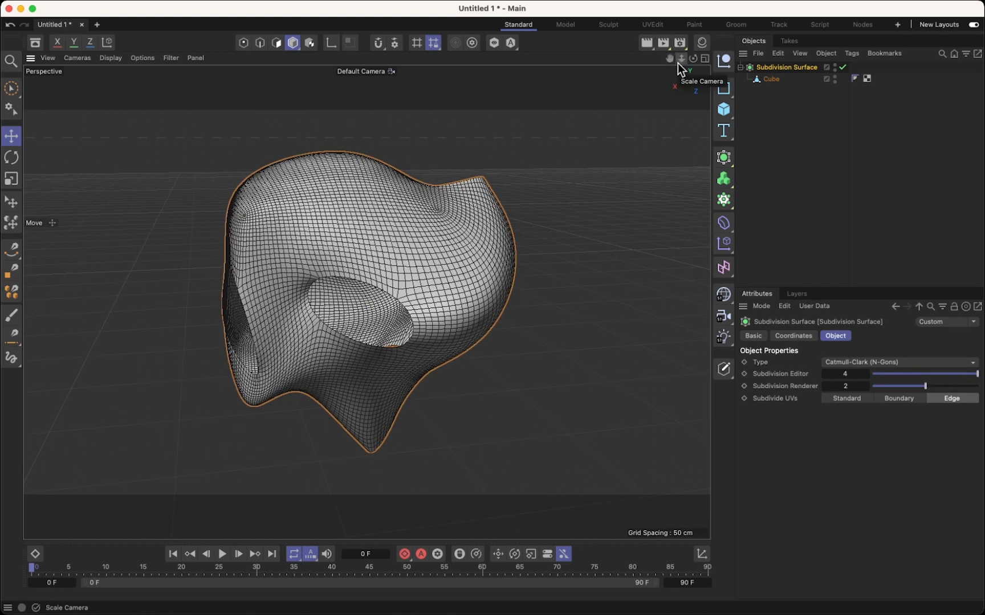
pyautogui.moveTo(692, 58); pyautogui.dragTo(654, 59)
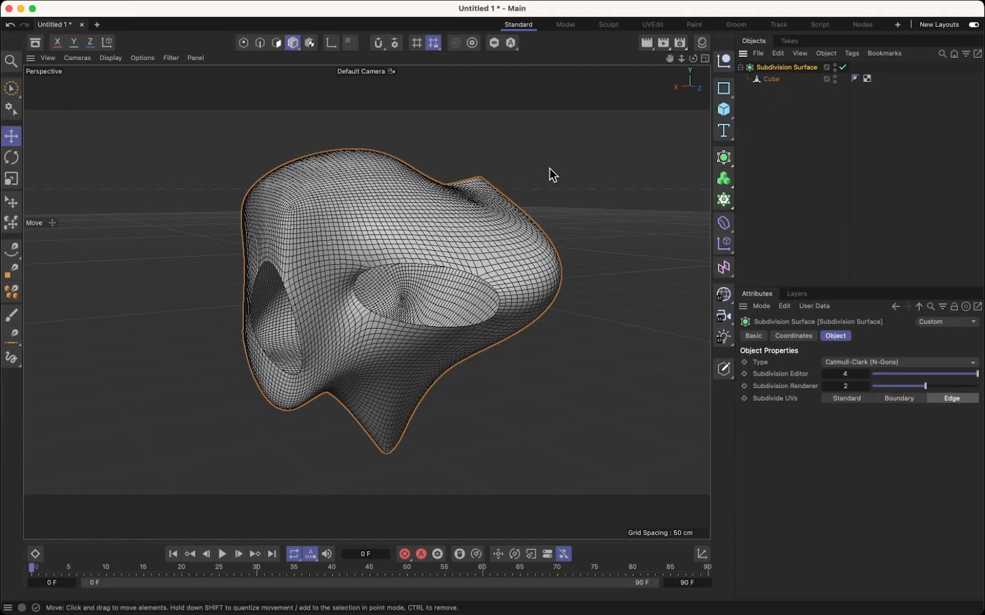
# Duplicate the Subdivision Surface together with its nested Cube, and hide the copy in the viewport.
pyautogui.click(740, 67)
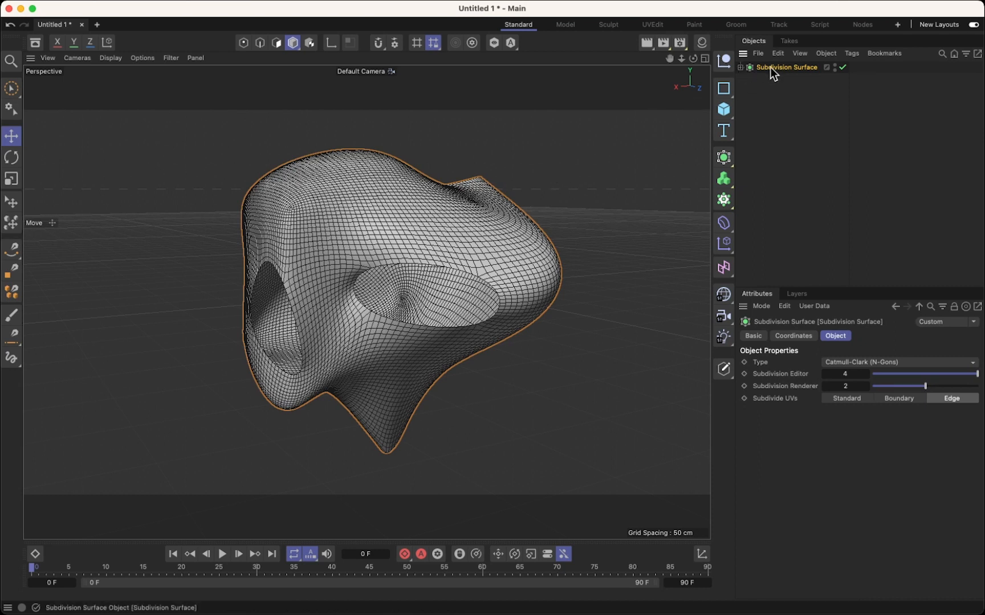
pyautogui.press('super+c')
pyautogui.press('super+v')
pyautogui.click(739, 67)
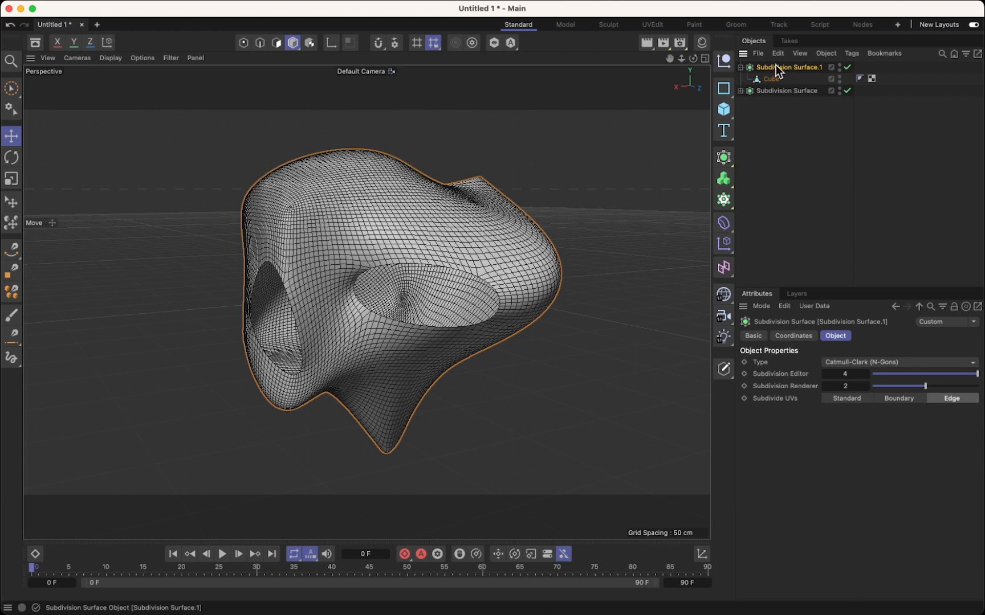
pyautogui.click(739, 67)
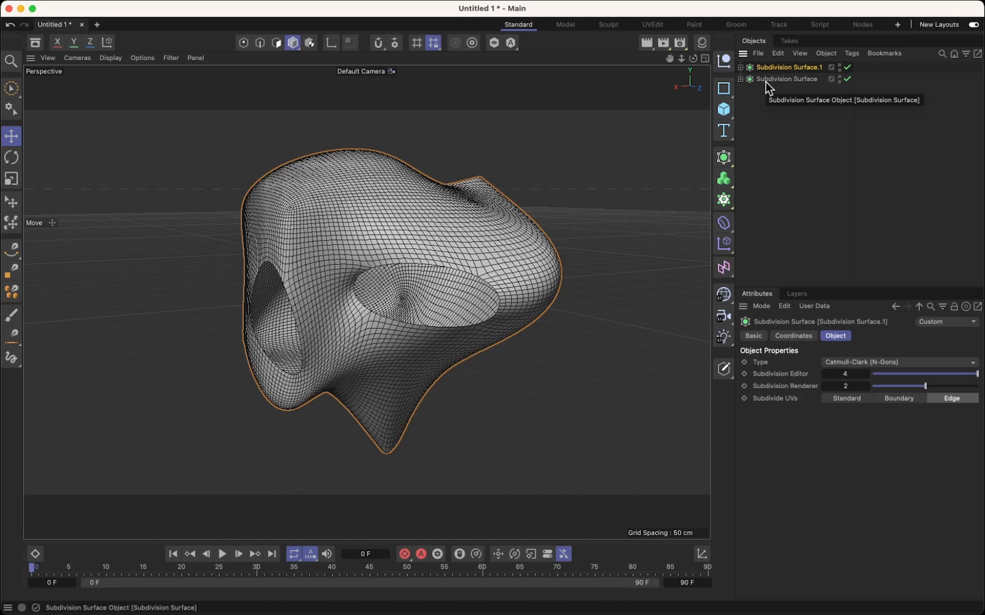
pyautogui.click(840, 66)
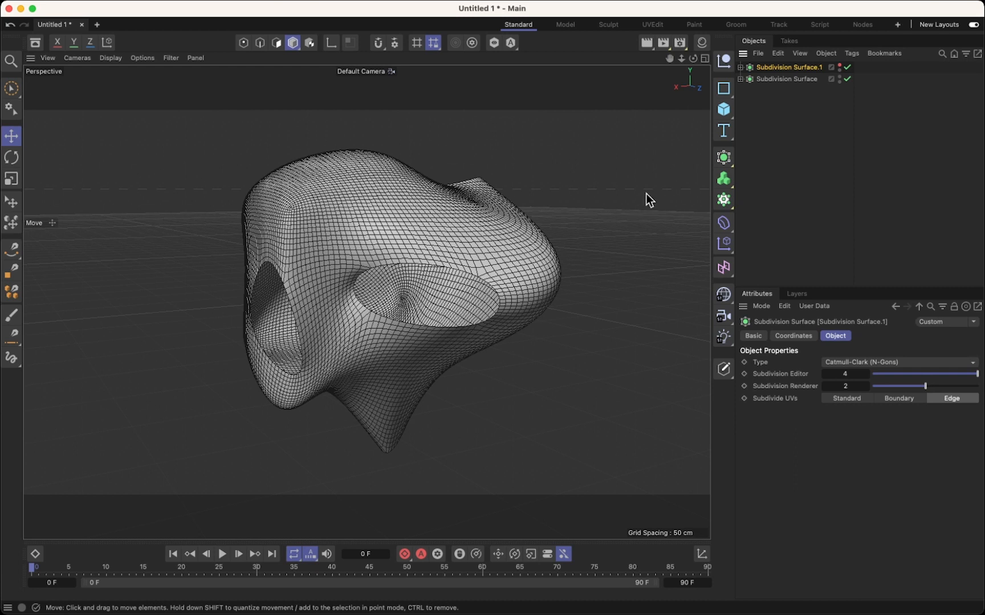
# Add a Bend deformer to the scene and move it along the X axis to about -92 cm.
pyautogui.click(731, 235)
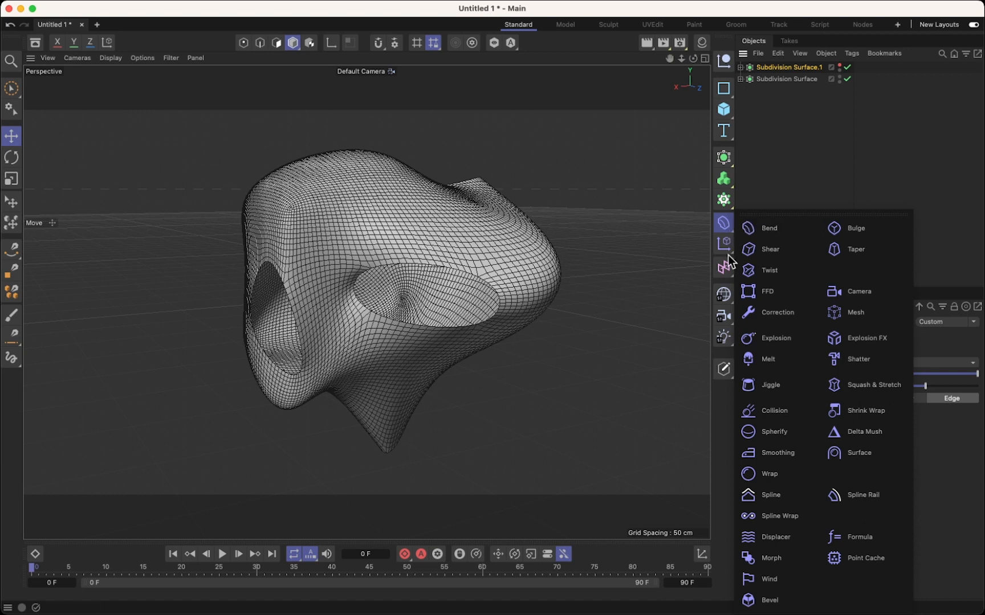
pyautogui.click(773, 228)
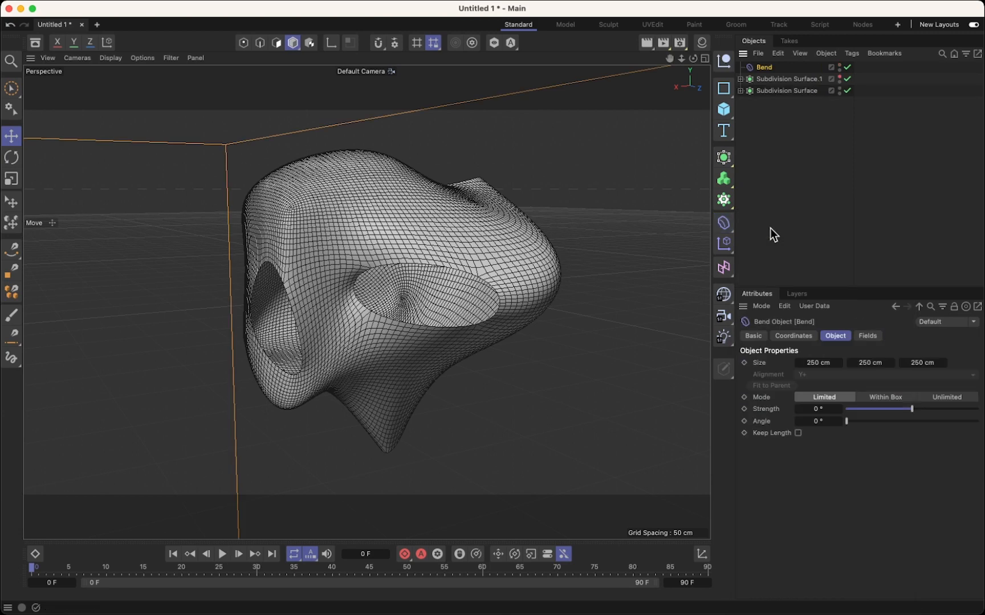
pyautogui.scroll(-10, 557, 258)
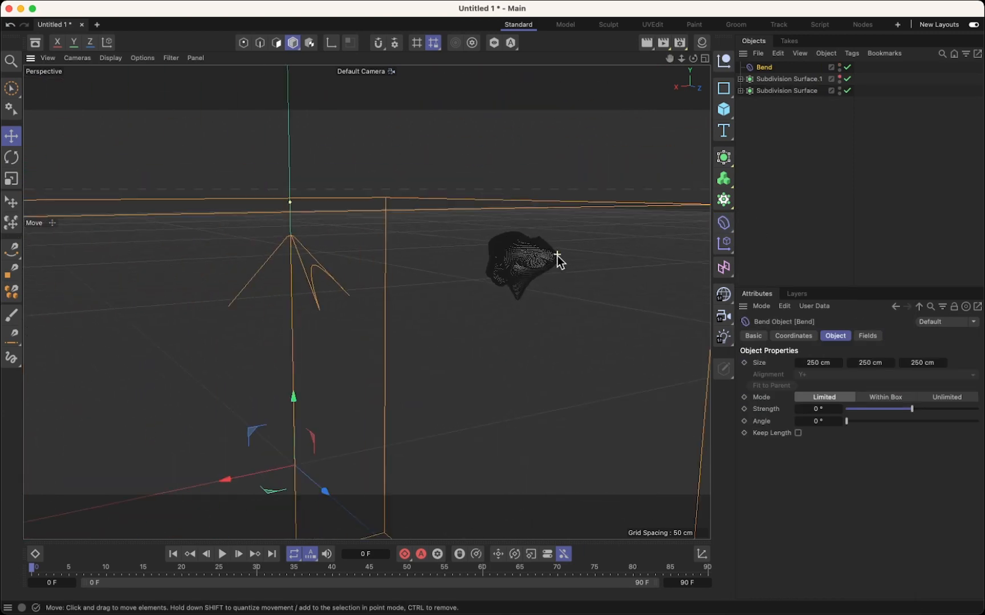
pyautogui.scroll(-3, 558, 256)
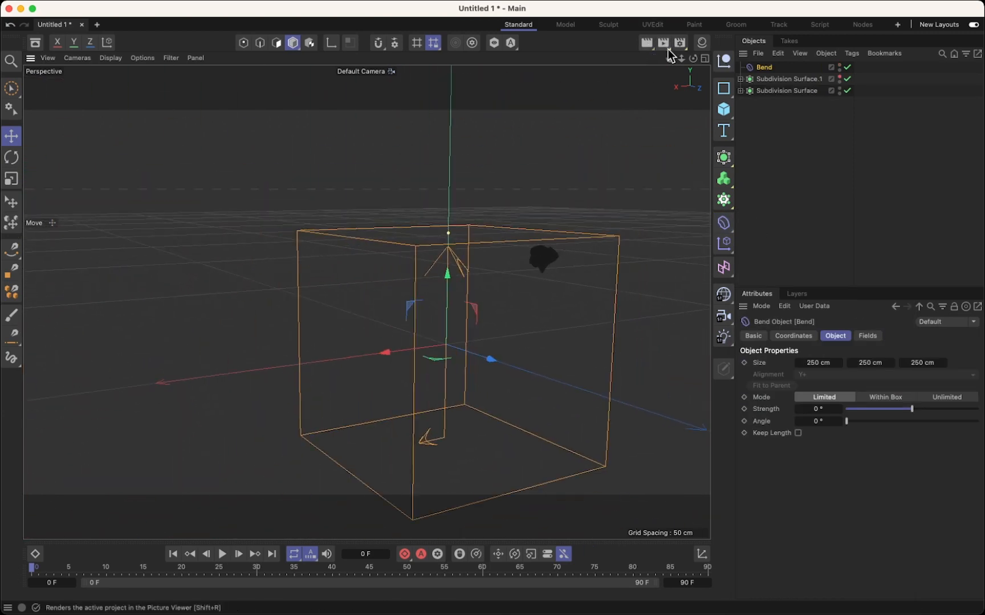
pyautogui.moveTo(669, 58); pyautogui.dragTo(638, 49)
pyautogui.moveTo(366, 302); pyautogui.dragTo(669, 61)
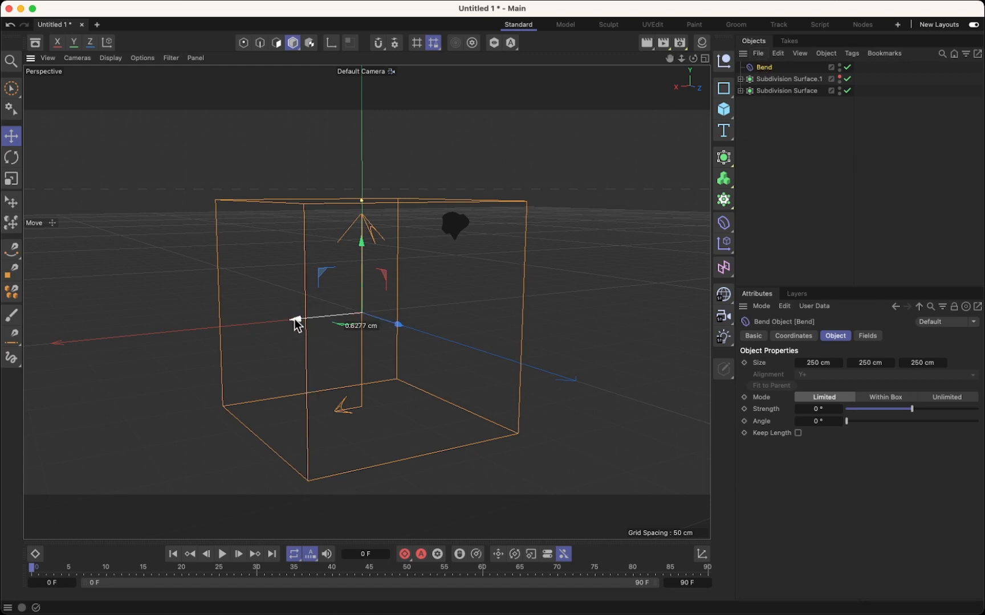
pyautogui.moveTo(296, 319); pyautogui.dragTo(366, 292)
pyautogui.moveTo(681, 59); pyautogui.dragTo(613, 69)
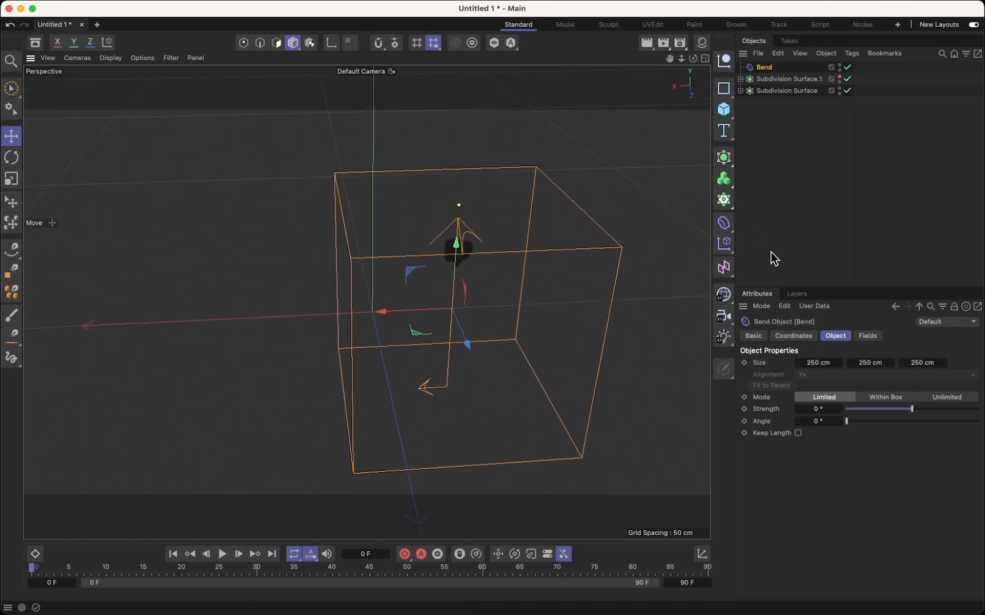
# Set the Bend deformer's size to 63 cm by 123 cm by 121 cm.
pyautogui.click(800, 126)
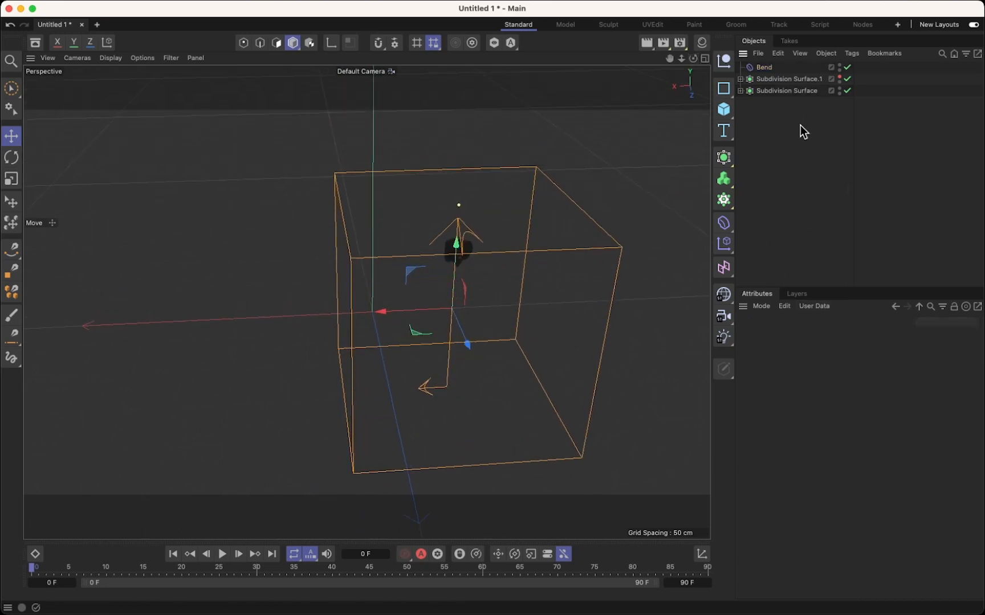
pyautogui.click(764, 68)
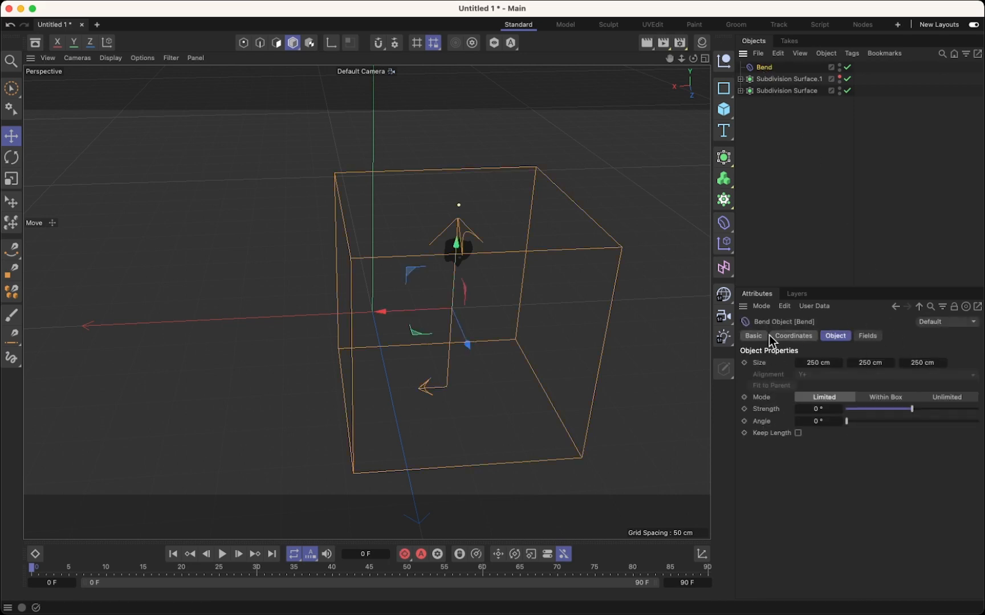
pyautogui.click(792, 337)
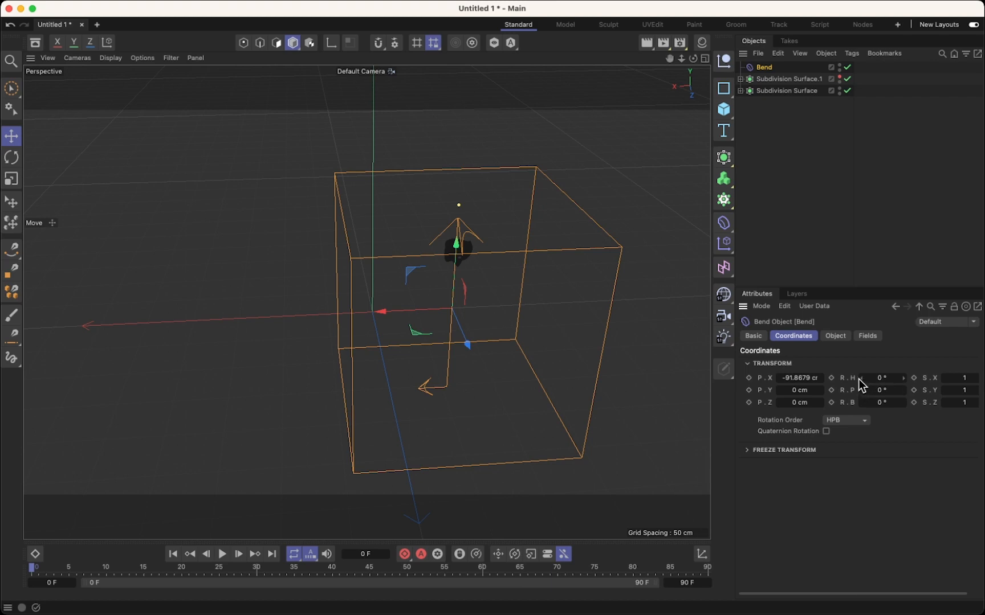
pyautogui.moveTo(861, 379)
pyautogui.mouseDown()
pyautogui.moveTo(886, 379)
pyautogui.moveTo(862, 377)
pyautogui.mouseUp()
pyautogui.click(836, 336)
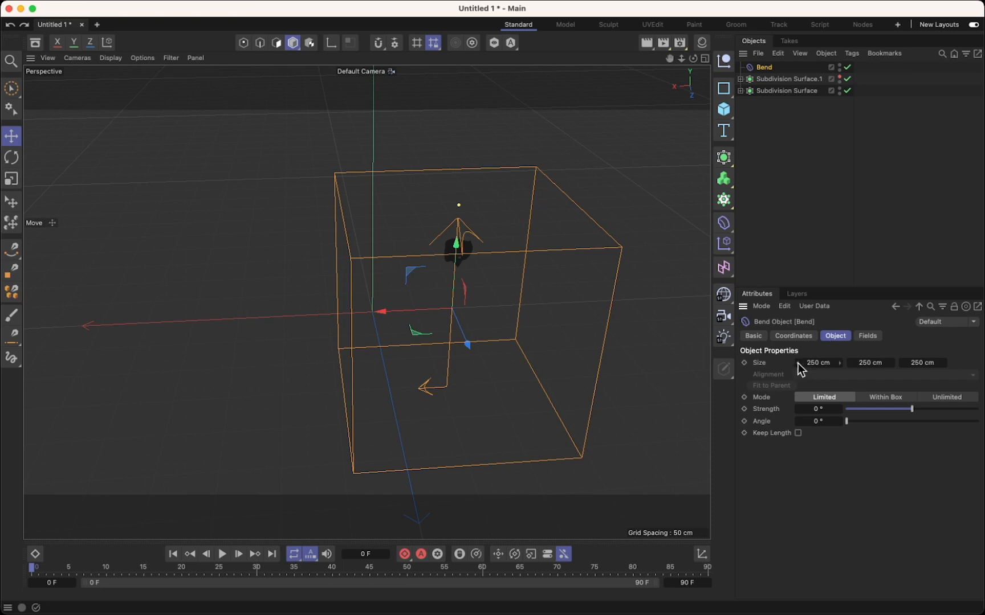
pyautogui.moveTo(798, 364); pyautogui.dragTo(741, 392)
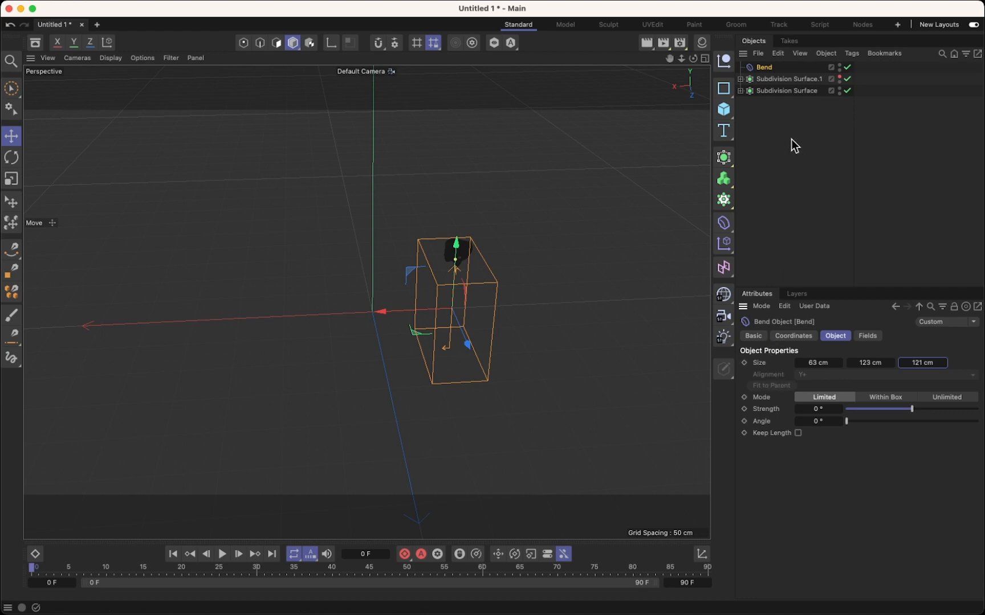
pyautogui.click(740, 79)
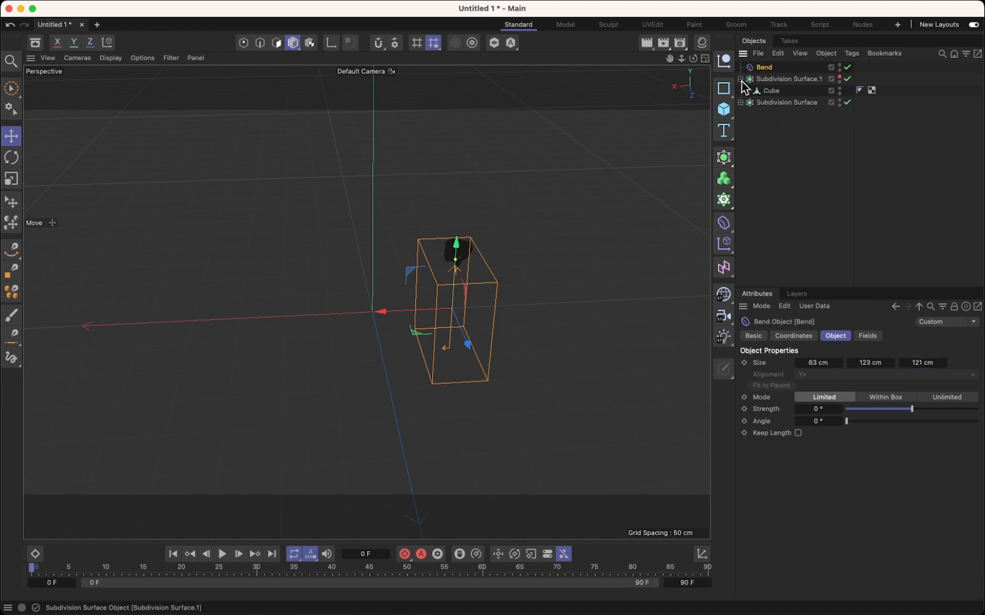
pyautogui.click(741, 79)
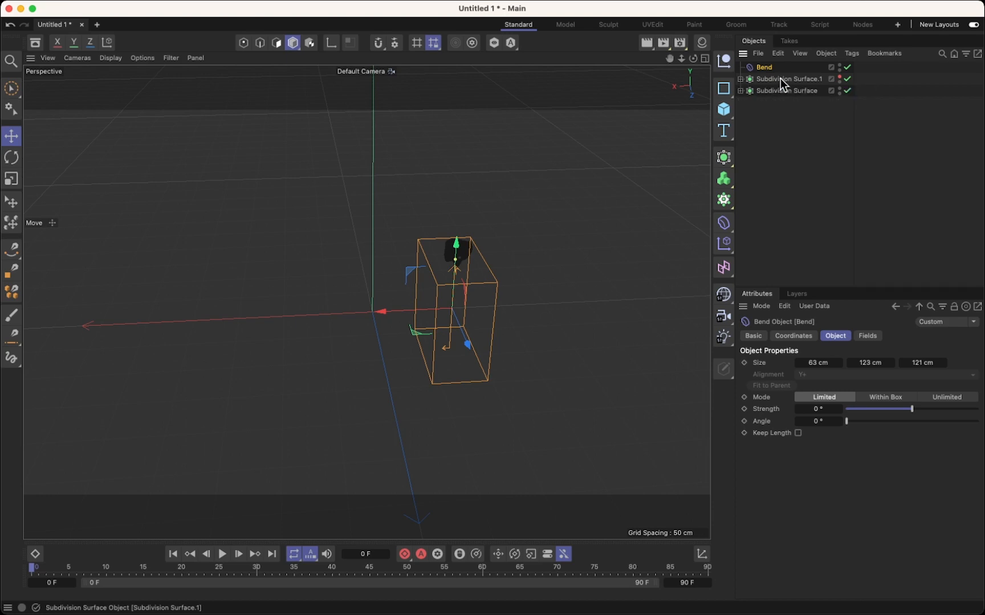
pyautogui.click(739, 79)
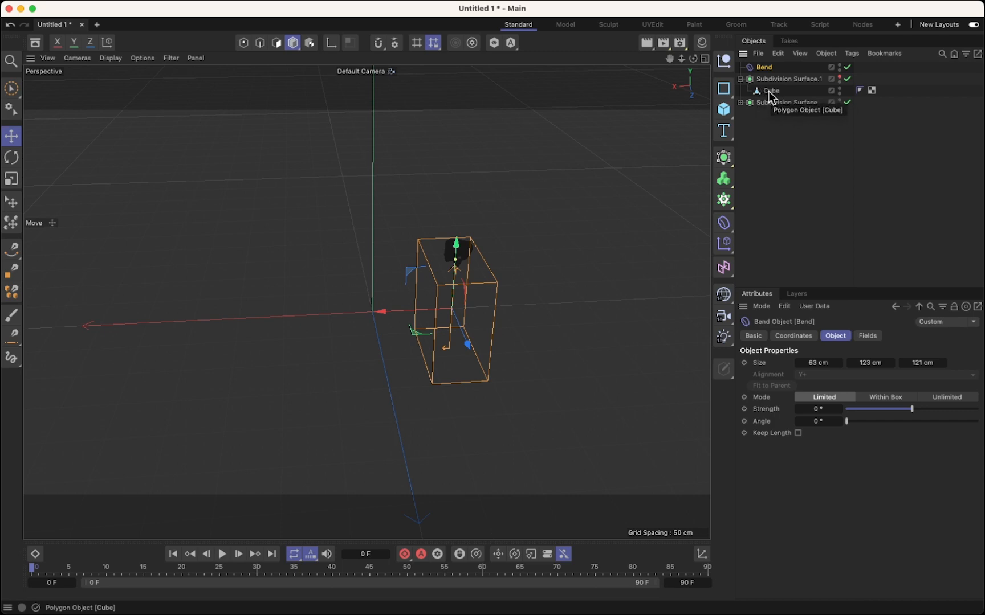
pyautogui.click(739, 79)
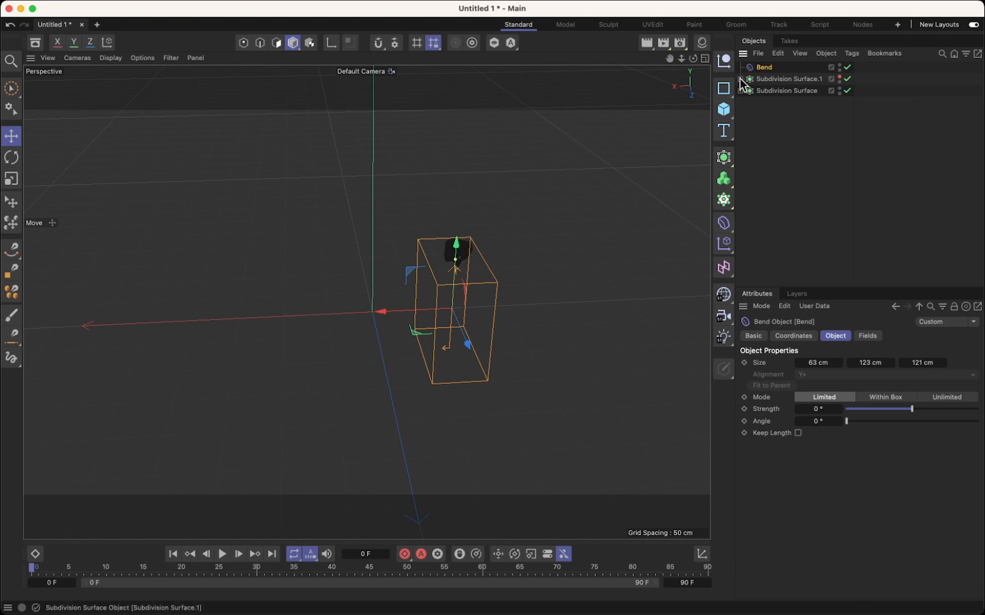
pyautogui.click(740, 79)
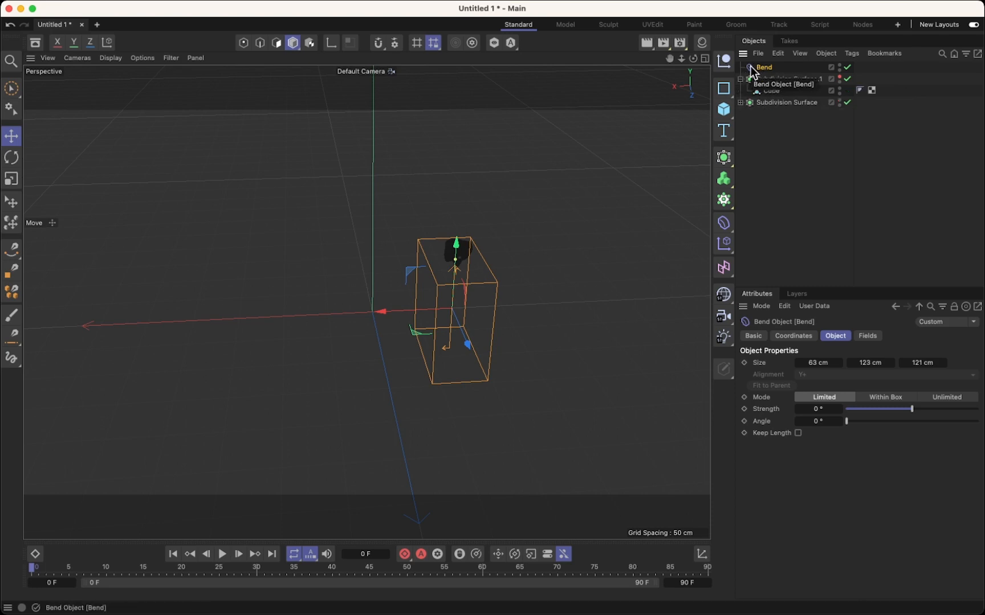
pyautogui.click(739, 79)
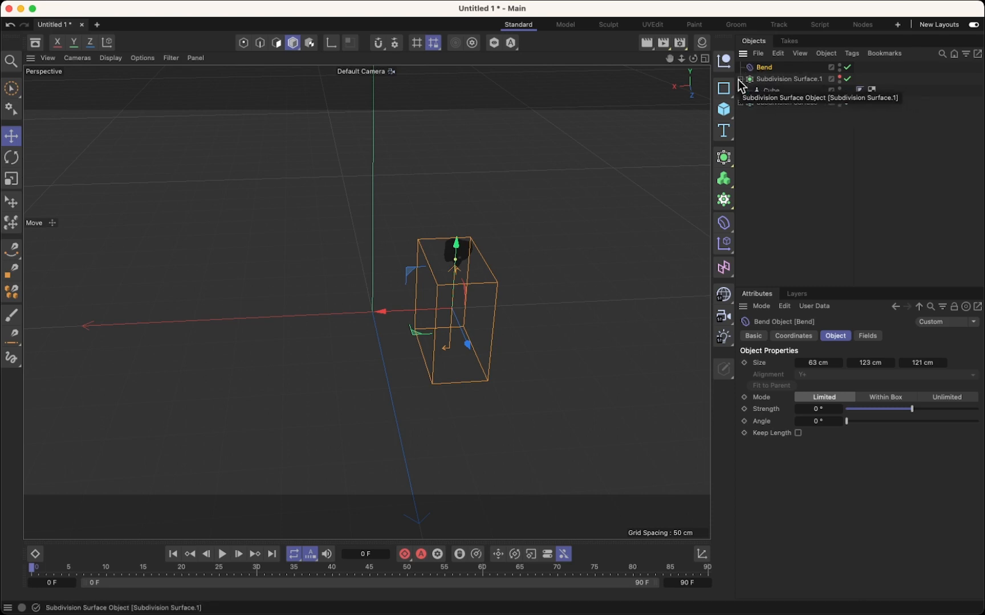
pyautogui.click(740, 79)
pyautogui.click(739, 79)
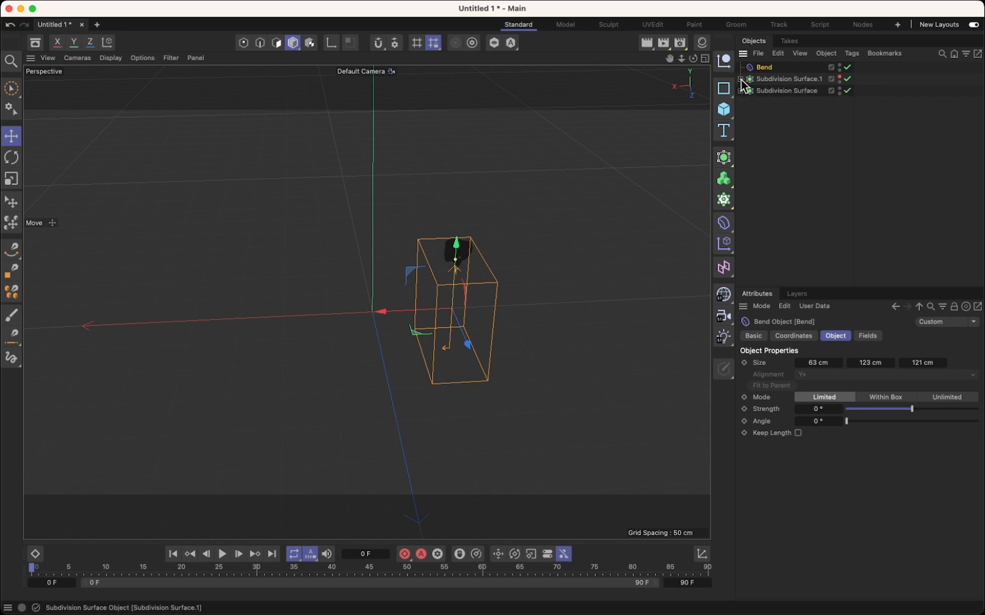
pyautogui.click(740, 79)
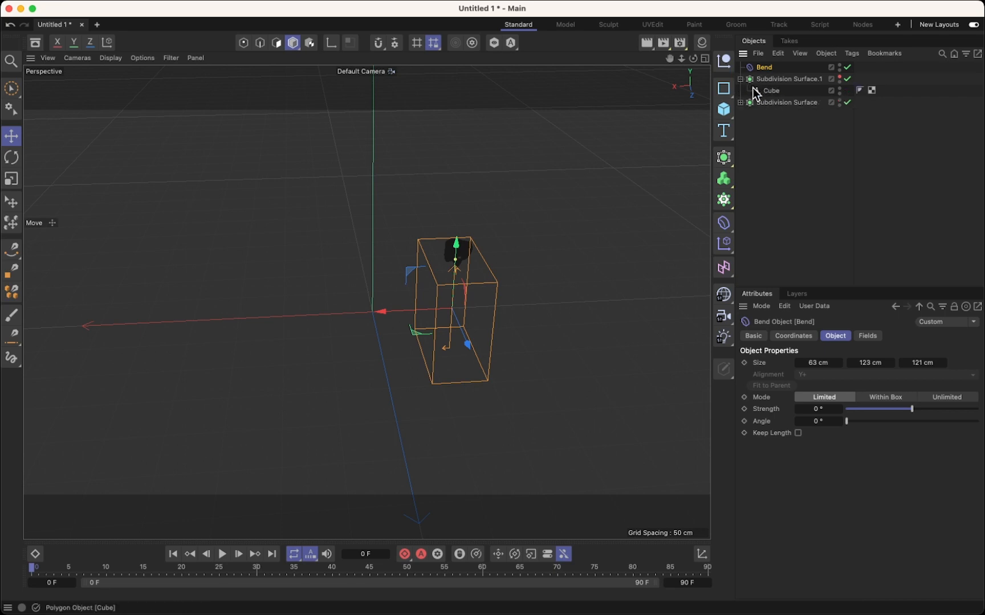
pyautogui.click(740, 79)
# Merge the duplicated Subdivision Surface and its nested Cube into one polygon object with Connect Objects + Delete.
pyautogui.click(754, 77)
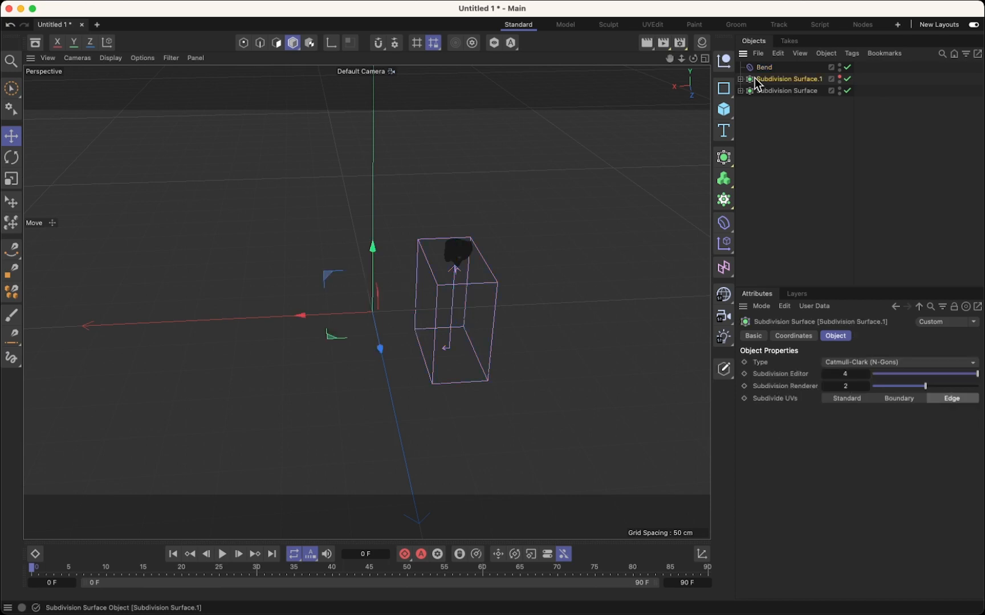
pyautogui.click(741, 79)
pyautogui.click(741, 79)
pyautogui.rightClick(755, 77)
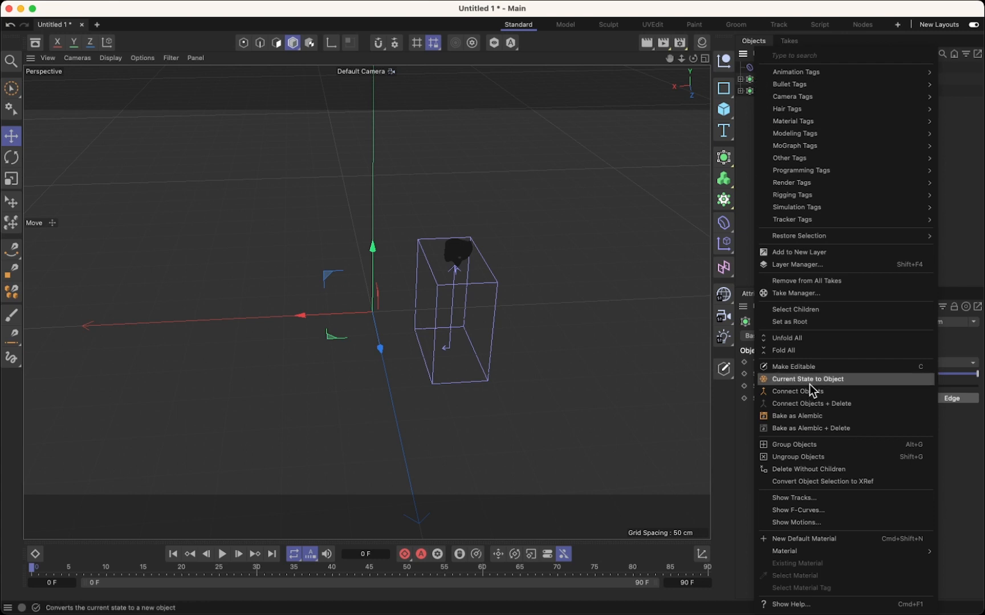
pyautogui.click(805, 403)
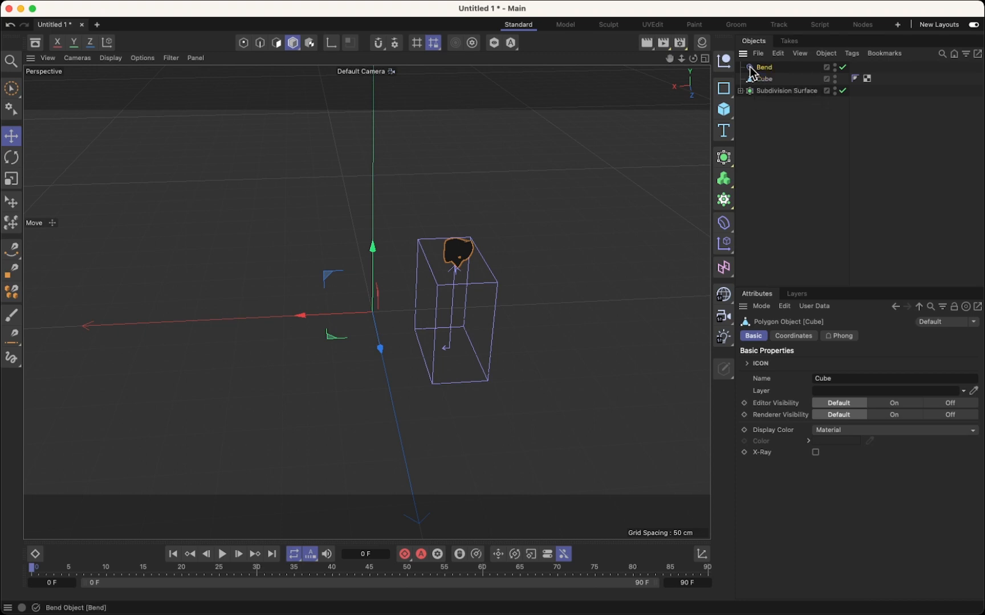
# Nest the Bend deformer as a child of the merged Cube.
pyautogui.moveTo(750, 67); pyautogui.dragTo(764, 80)
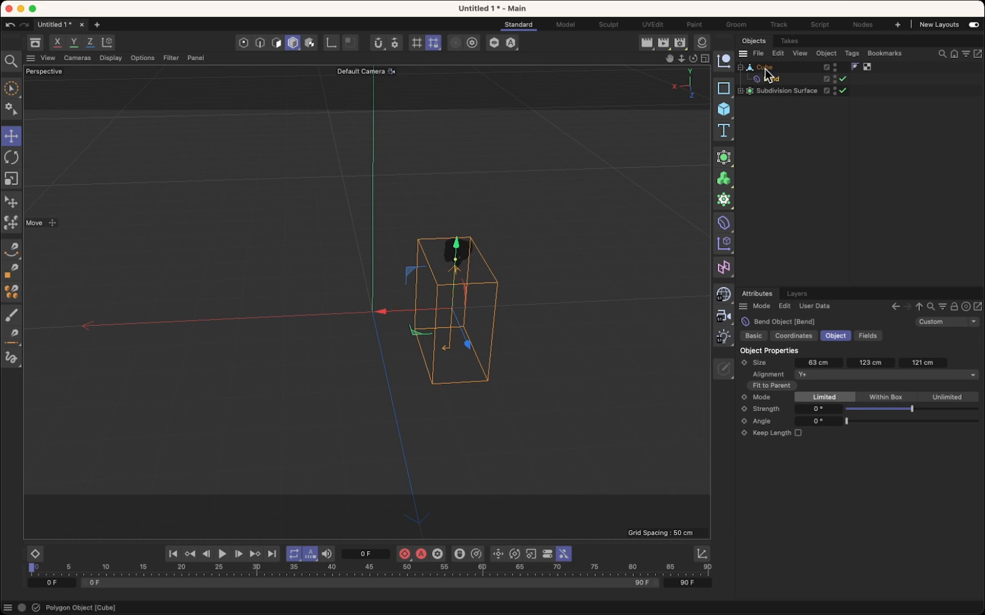
pyautogui.scroll(5, 426, 317)
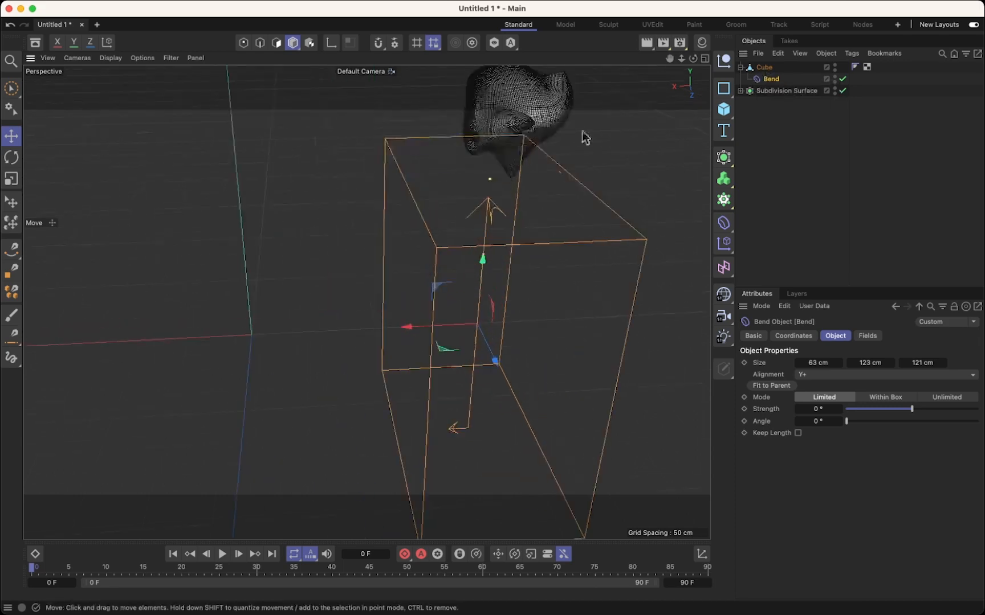
pyautogui.moveTo(669, 58); pyautogui.dragTo(659, 34)
pyautogui.scroll(3, 400, 348)
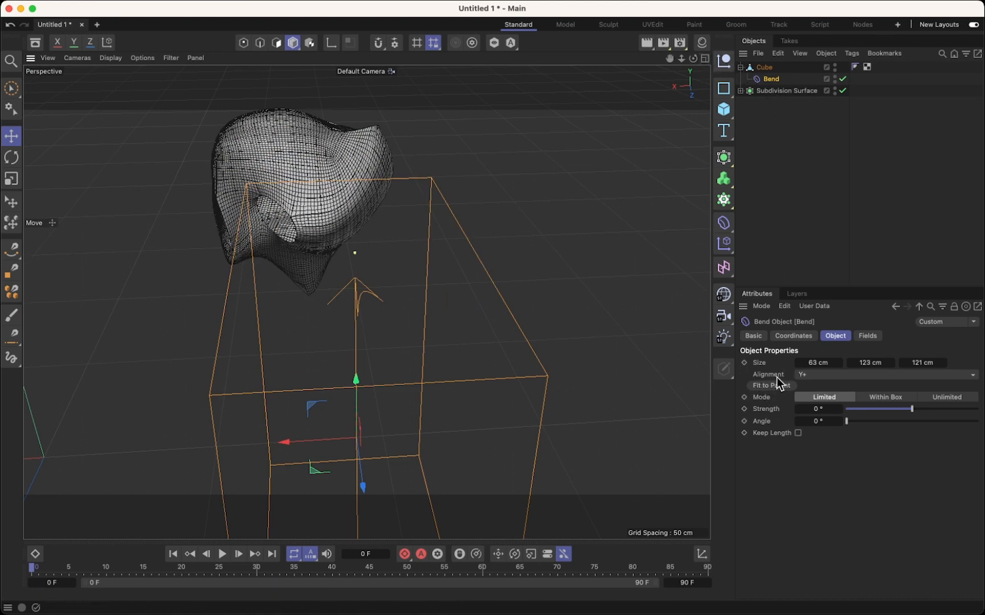
pyautogui.moveTo(758, 71); pyautogui.dragTo(759, 65)
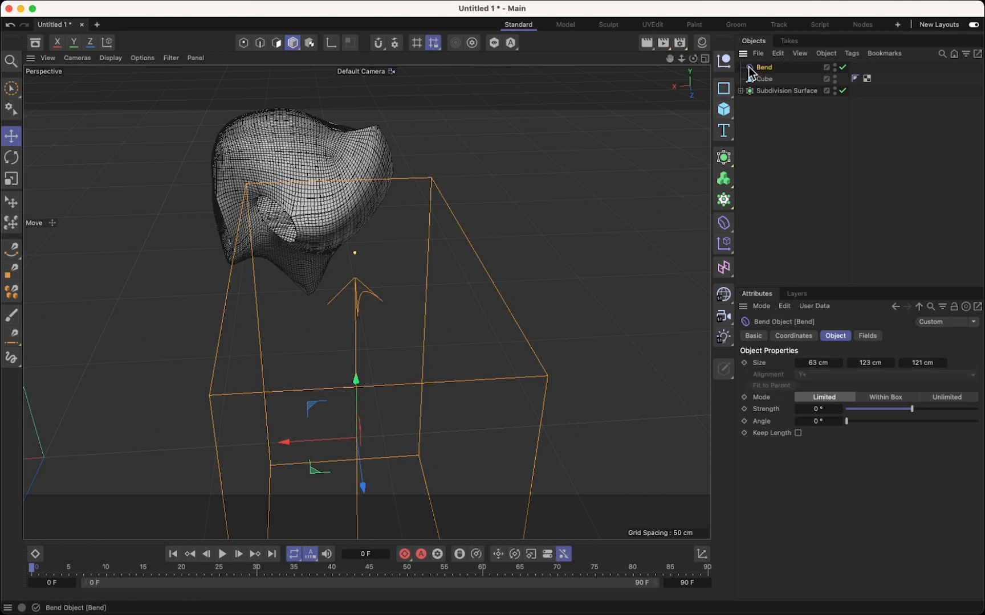
pyautogui.moveTo(748, 70); pyautogui.dragTo(761, 80)
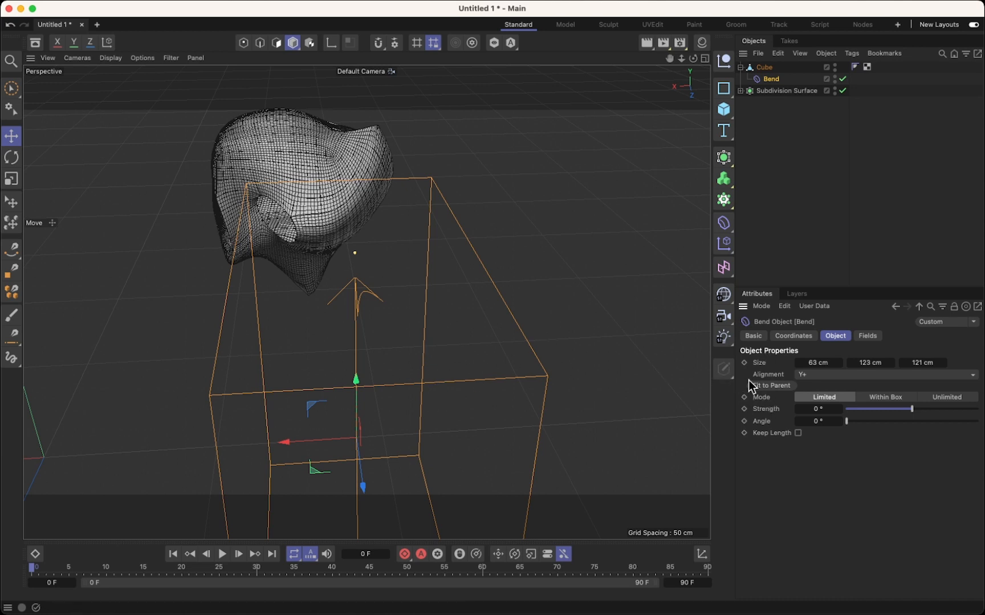
# Try to fit the Bend deformer around the mesh by raising it along Y and resizing it to about 60 by 49 by 116 cm.
pyautogui.moveTo(354, 380); pyautogui.dragTo(356, 213)
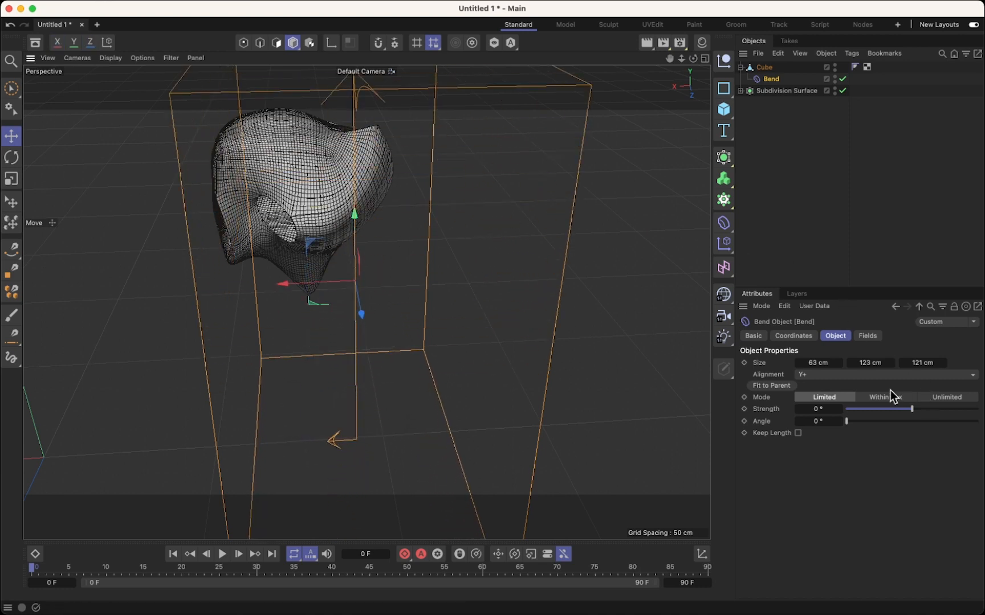
pyautogui.moveTo(849, 368); pyautogui.dragTo(849, 399)
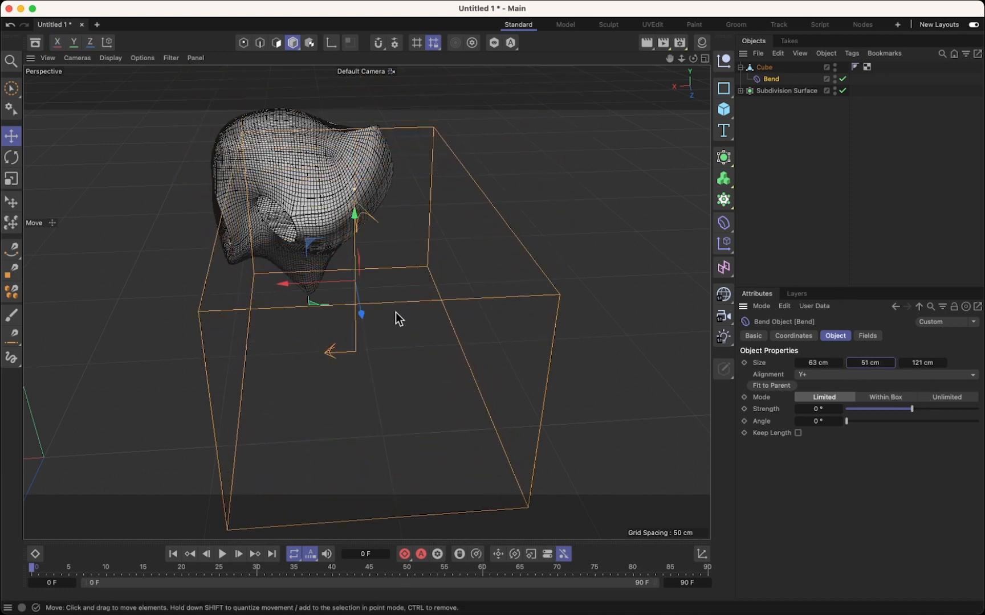
pyautogui.click(12, 180)
pyautogui.moveTo(332, 259); pyautogui.dragTo(36, 183)
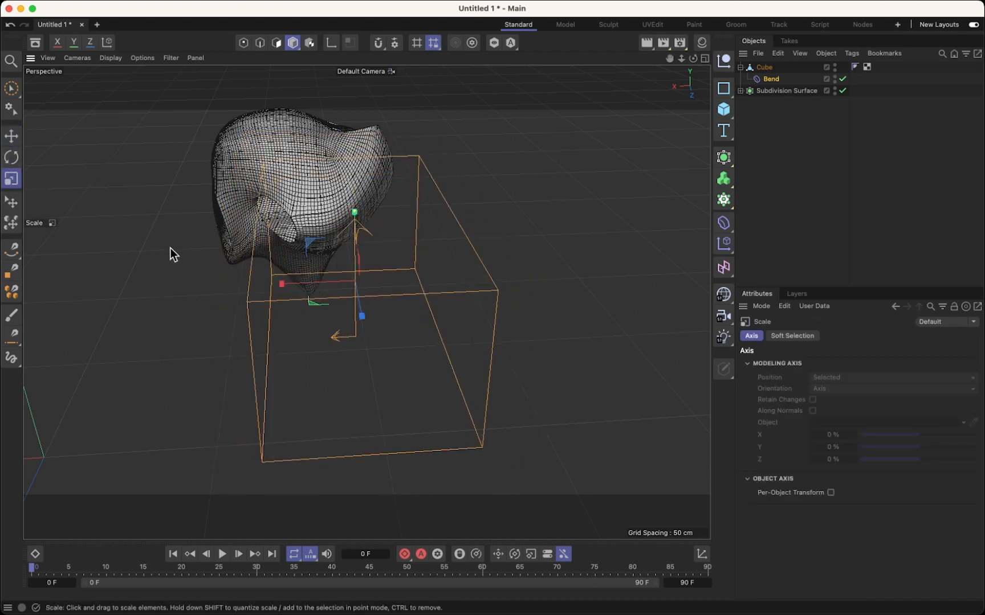
pyautogui.moveTo(170, 248); pyautogui.dragTo(322, 260)
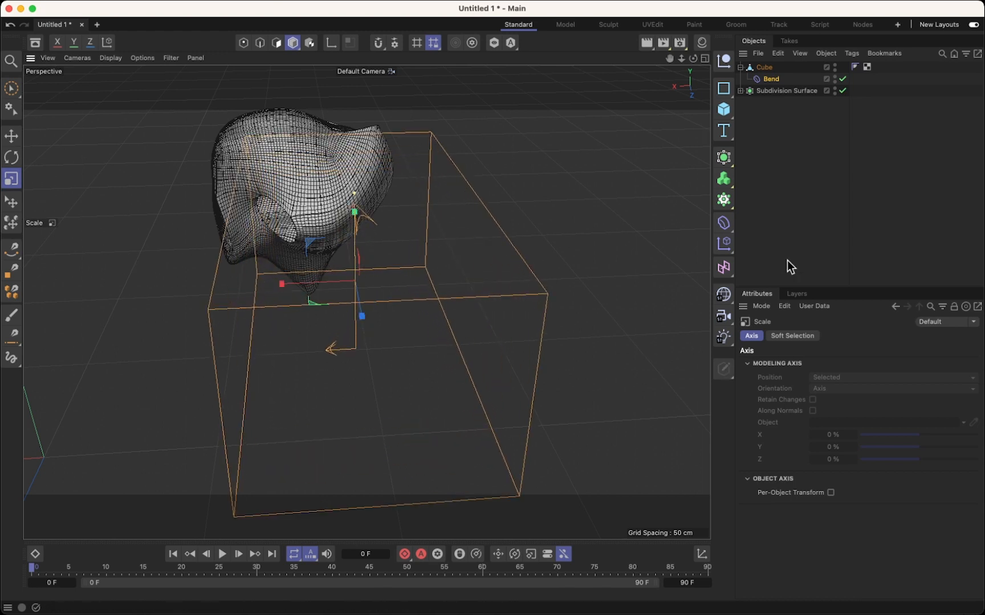
# Fit the Bend deformer's size and position to its parent Cube.
pyautogui.click(762, 80)
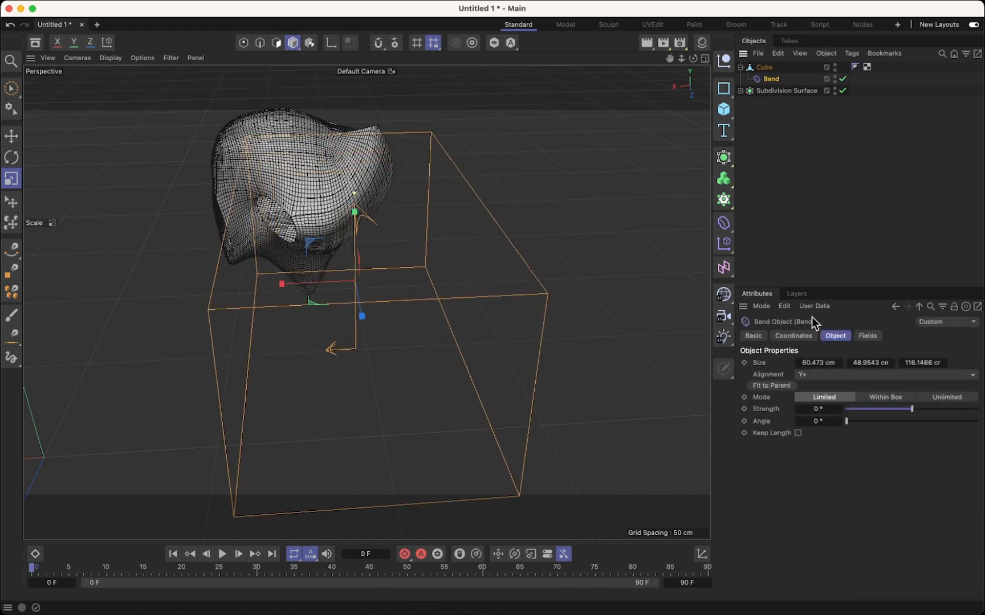
pyautogui.click(764, 386)
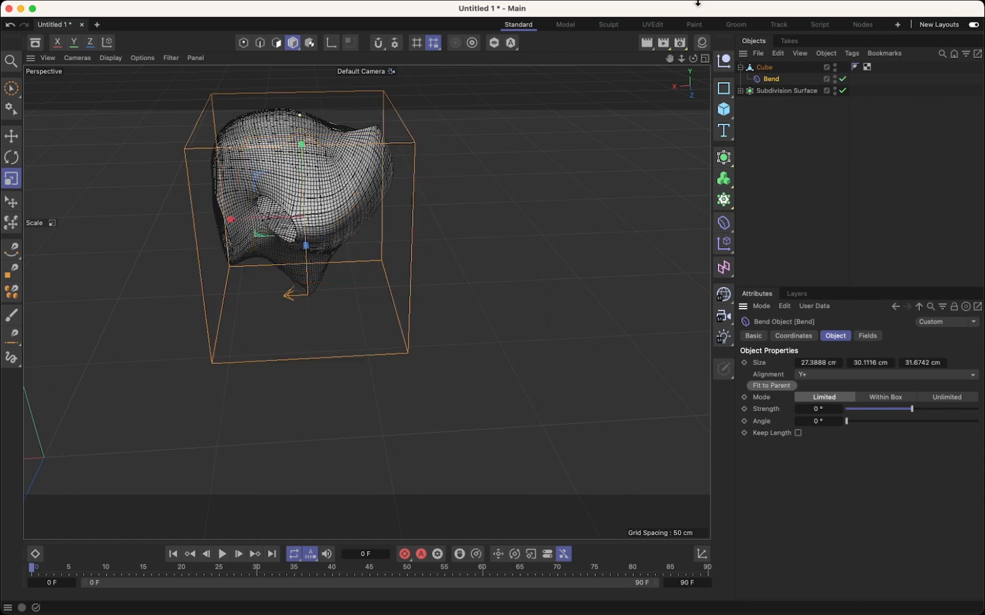
pyautogui.moveTo(670, 58)
pyautogui.mouseDown()
pyautogui.moveTo(729, 176)
pyautogui.moveTo(668, 60)
pyautogui.mouseUp()
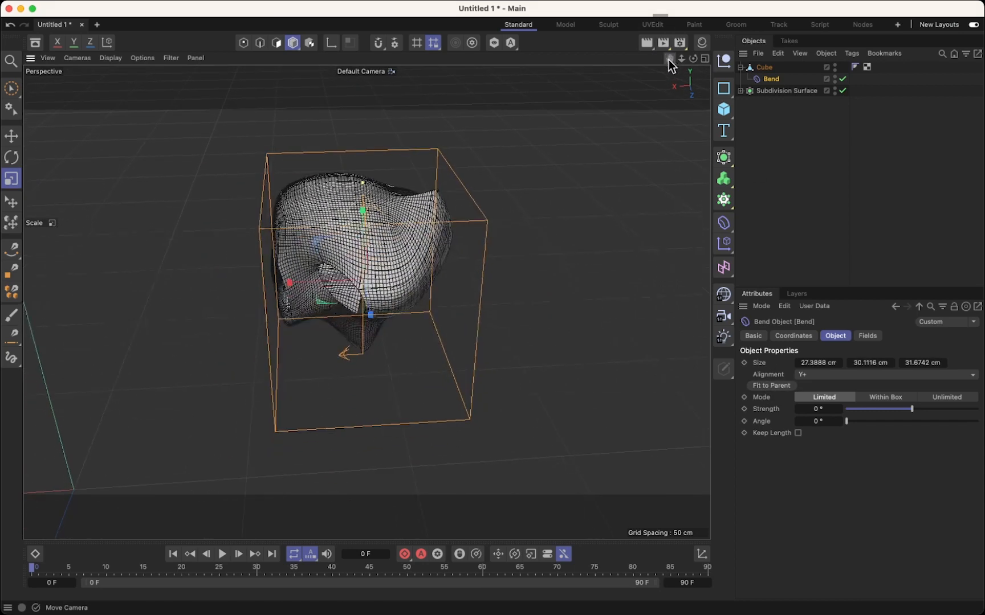
pyautogui.moveTo(420, 324); pyautogui.dragTo(470, 318)
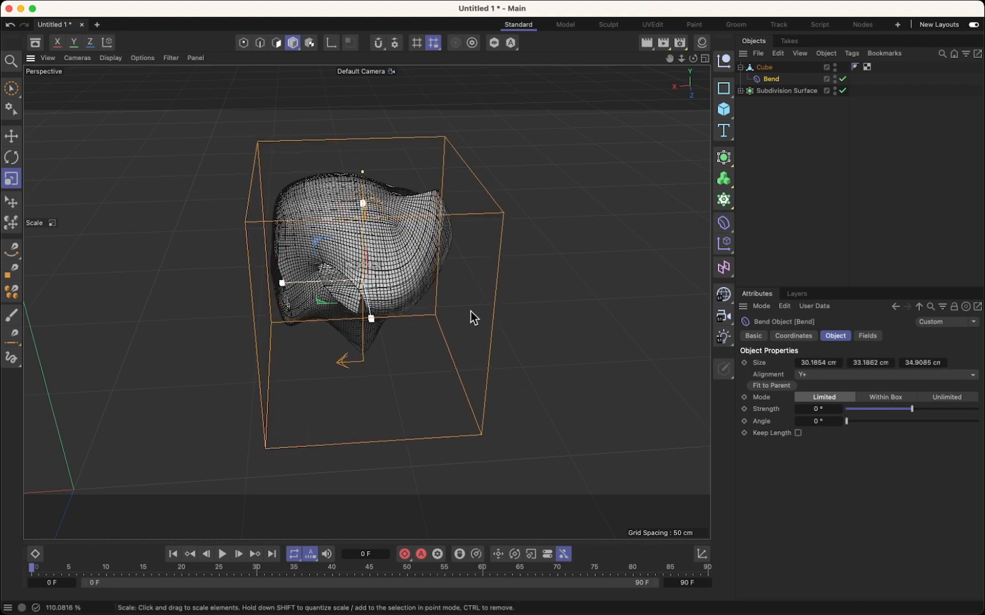
pyautogui.press('super+z')
# Examine the mesh inside the fitted Bend box from several angles.
pyautogui.moveTo(539, 318)
pyautogui.keyDown('alt'); pyautogui.mouseDown()
pyautogui.moveTo(613, 308)
pyautogui.moveTo(493, 329)
pyautogui.moveTo(524, 323)
pyautogui.mouseUp(); pyautogui.keyUp('alt')
pyautogui.scroll(4, 319, 347)
pyautogui.scroll(-6, 322, 345)
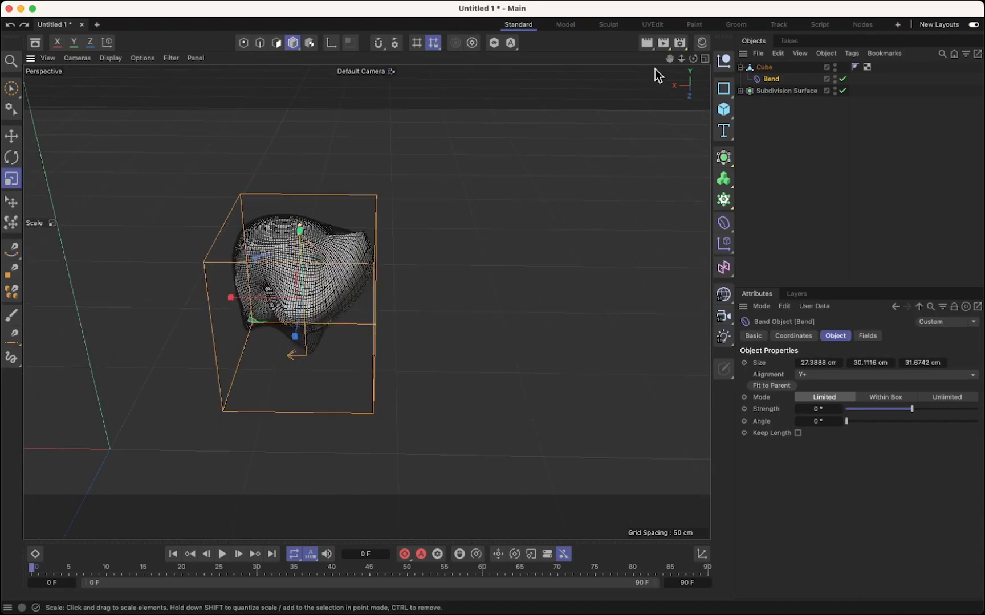
pyautogui.moveTo(693, 59); pyautogui.dragTo(789, 70)
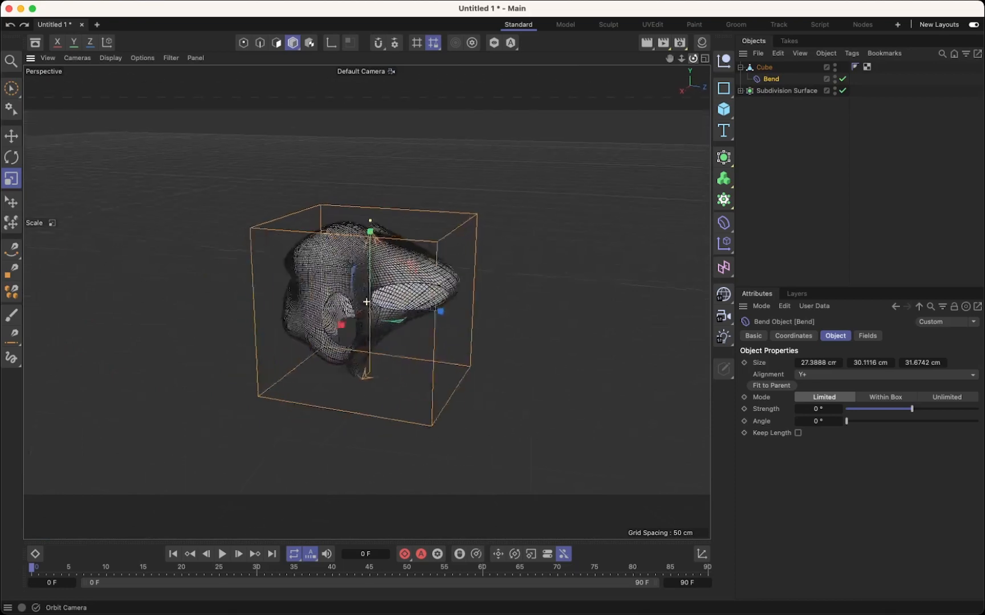
pyautogui.keyDown('alt'); pyautogui.moveTo(366, 302); pyautogui.dragTo(398, 285); pyautogui.keyUp('alt')
pyautogui.scroll(3, 364, 287)
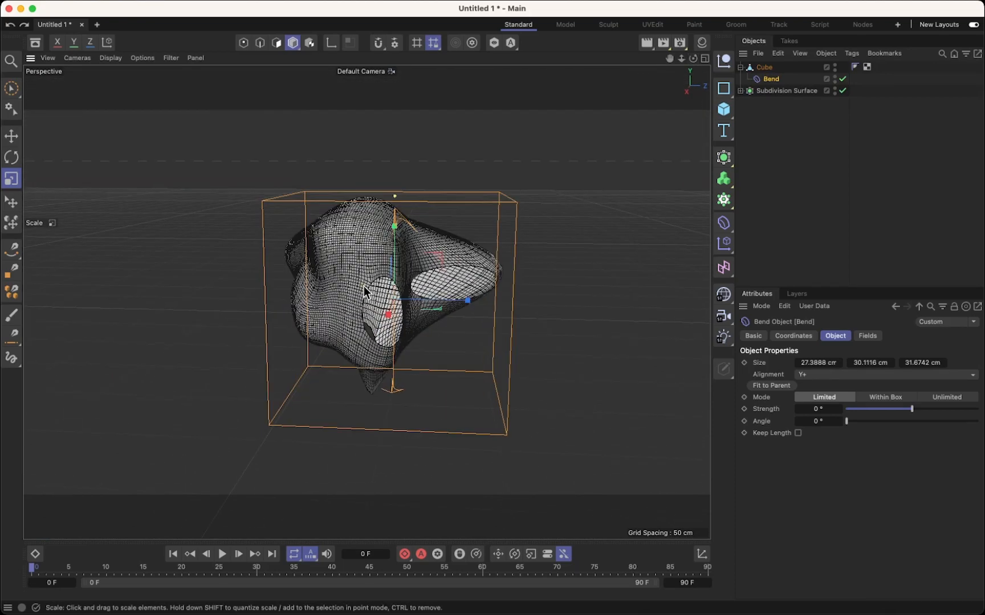
# Reorder the Subdivision Surface above the Cube in the hierarchy and set the Bend strength to -41°.
pyautogui.scroll(2, 364, 286)
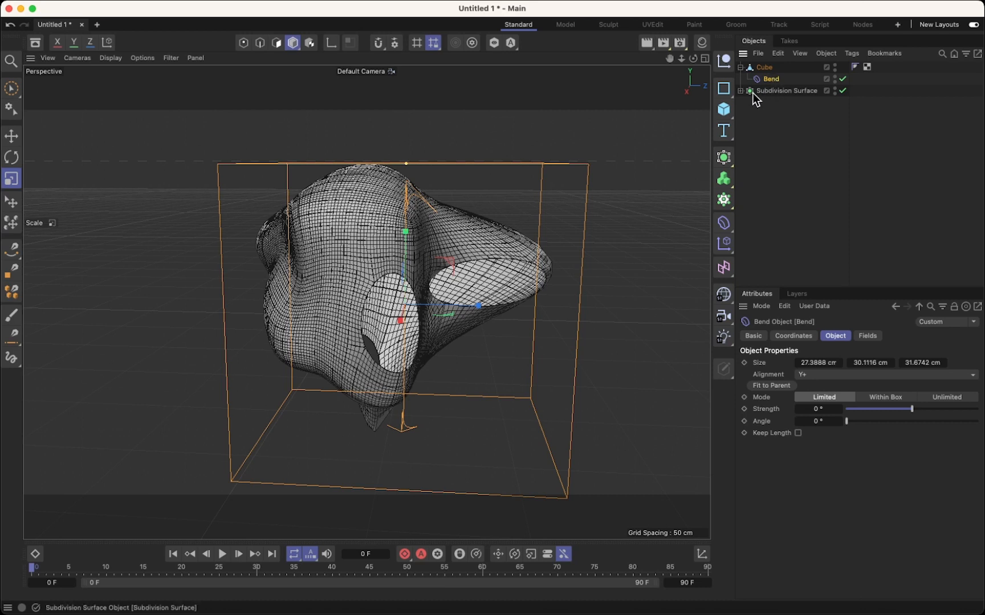
pyautogui.moveTo(753, 93); pyautogui.dragTo(748, 63)
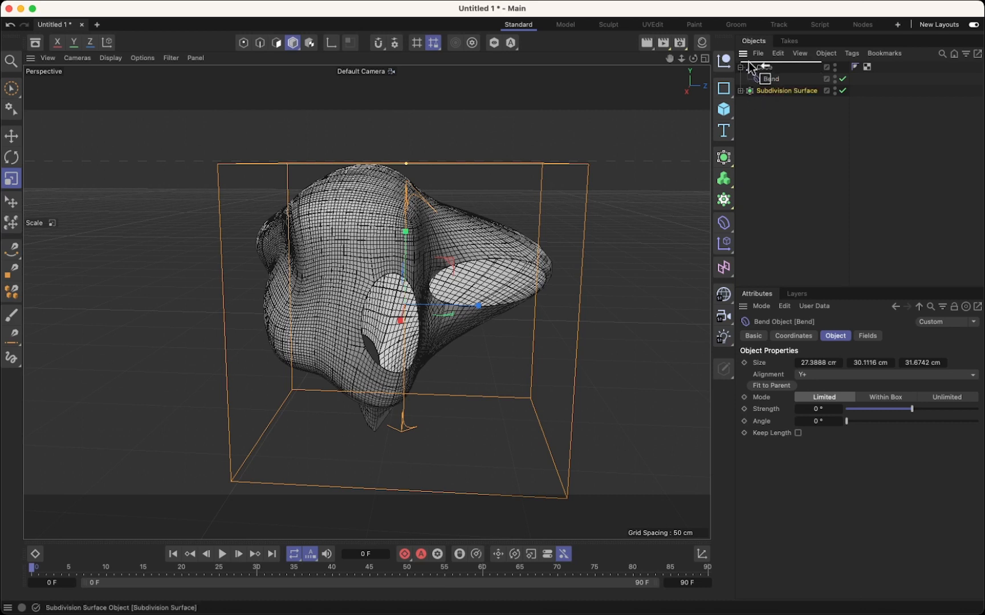
pyautogui.click(770, 93)
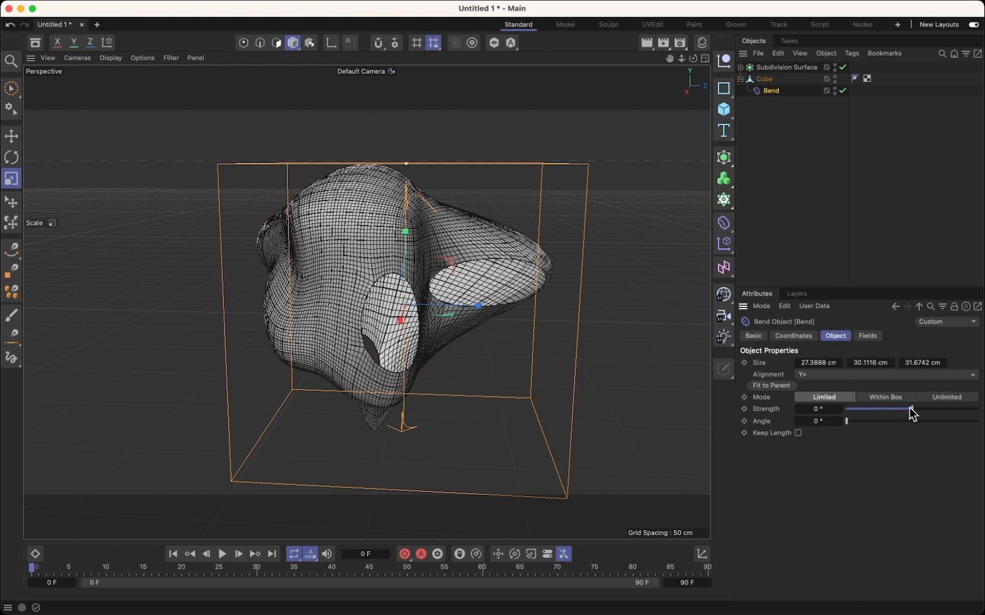
pyautogui.moveTo(910, 408); pyautogui.dragTo(904, 408)
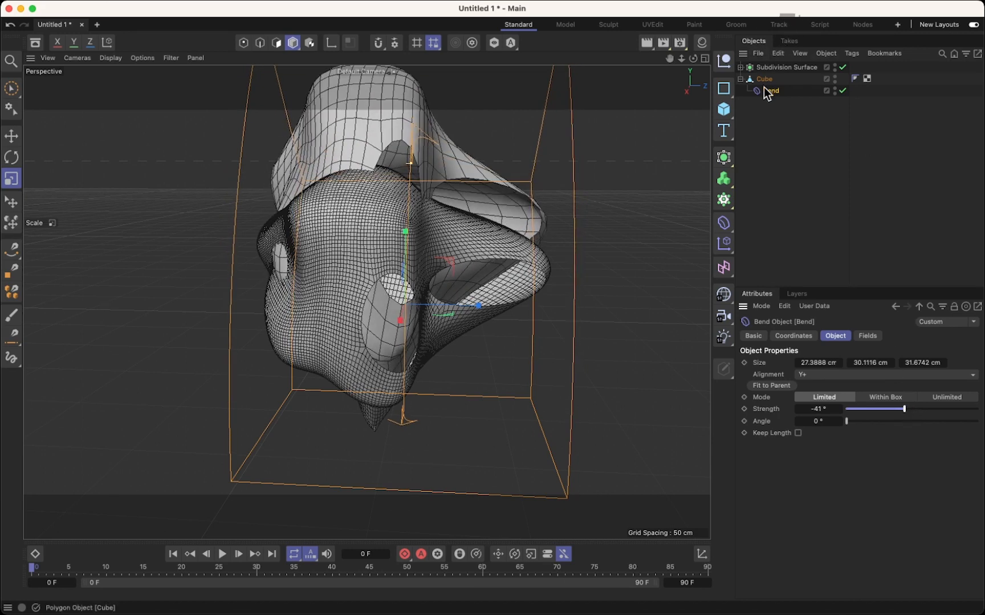
# Move the Bend deformer out of the standalone Cube and delete that Cube.
pyautogui.click(739, 78)
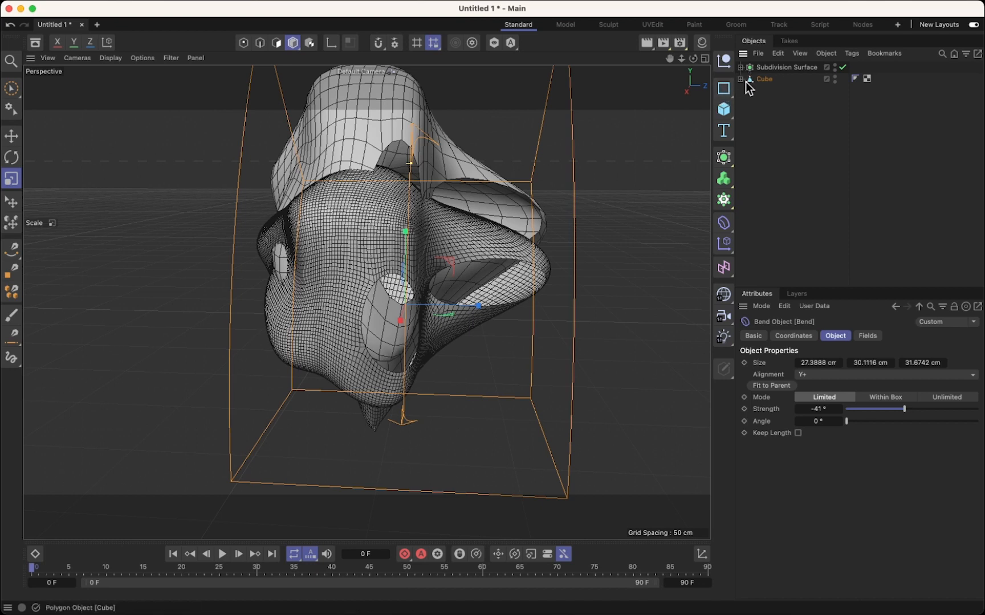
pyautogui.click(766, 68)
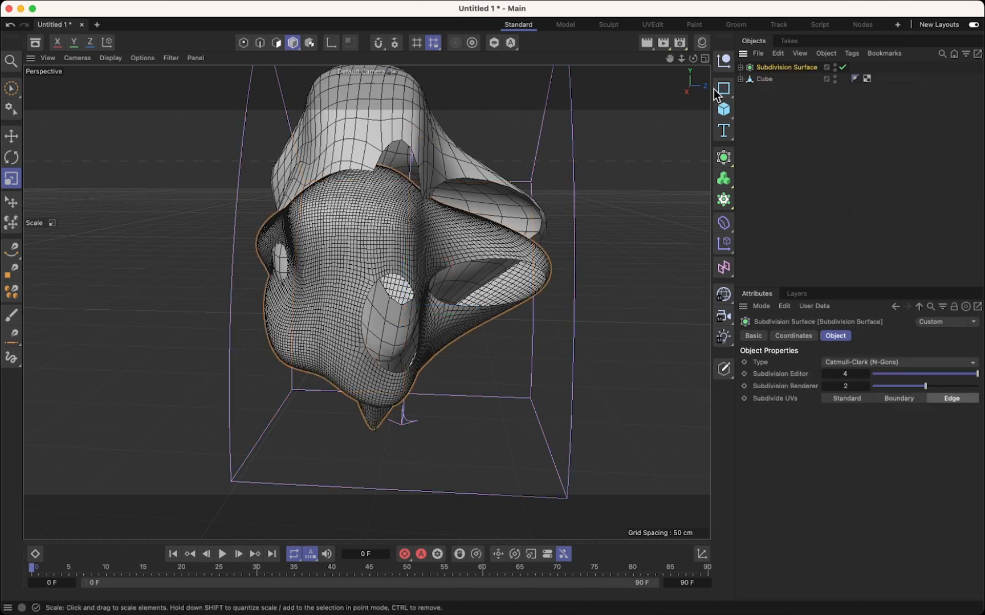
pyautogui.click(752, 81)
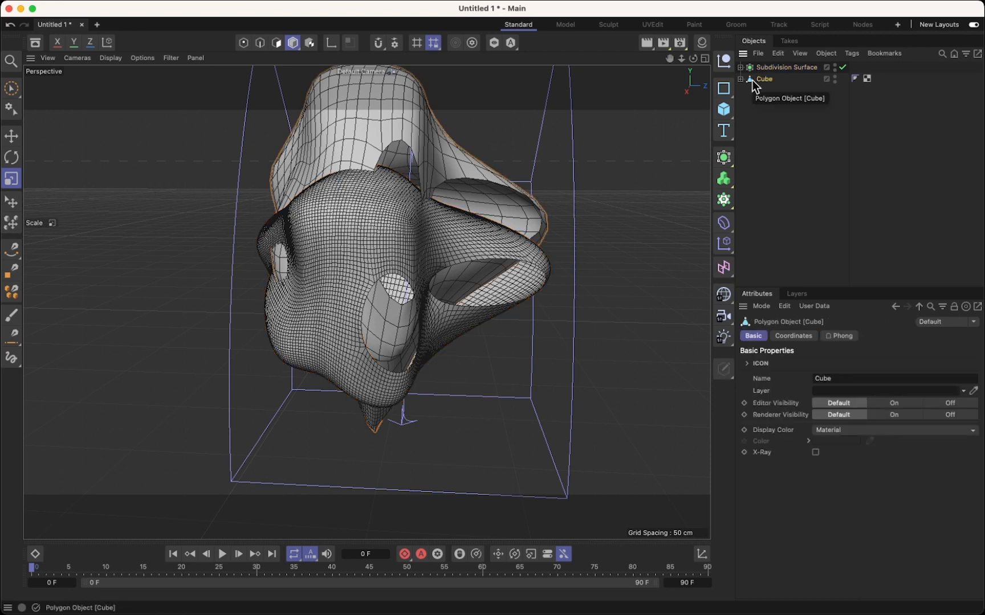
pyautogui.click(740, 79)
pyautogui.moveTo(767, 91); pyautogui.dragTo(759, 78)
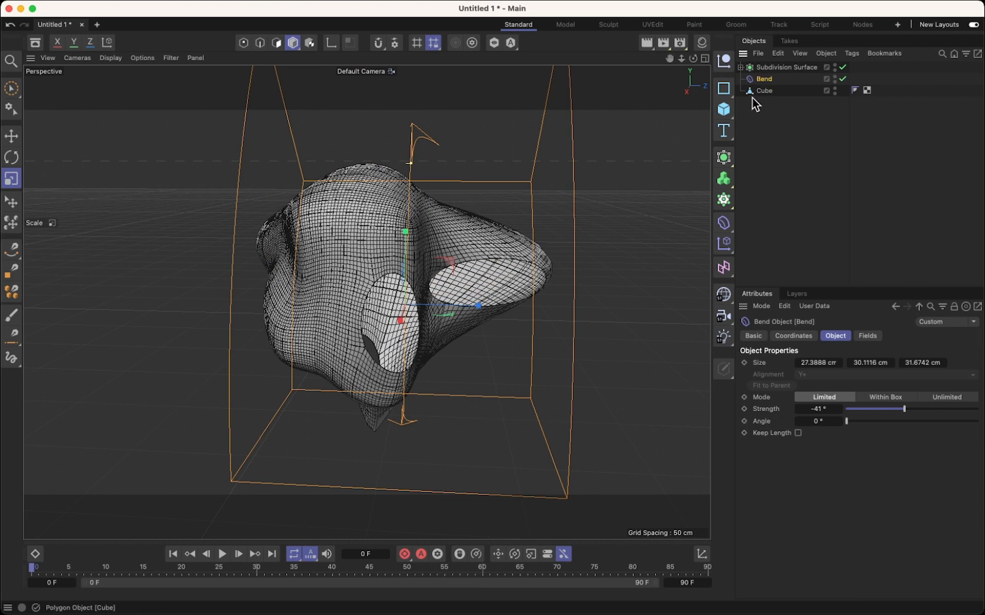
pyautogui.click(762, 91)
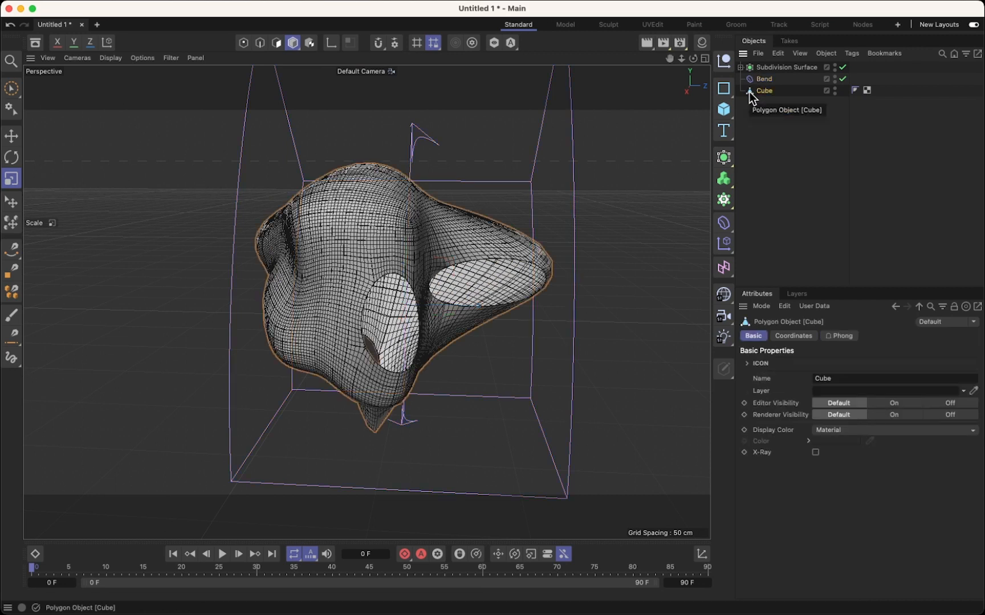
pyautogui.press('Delete')
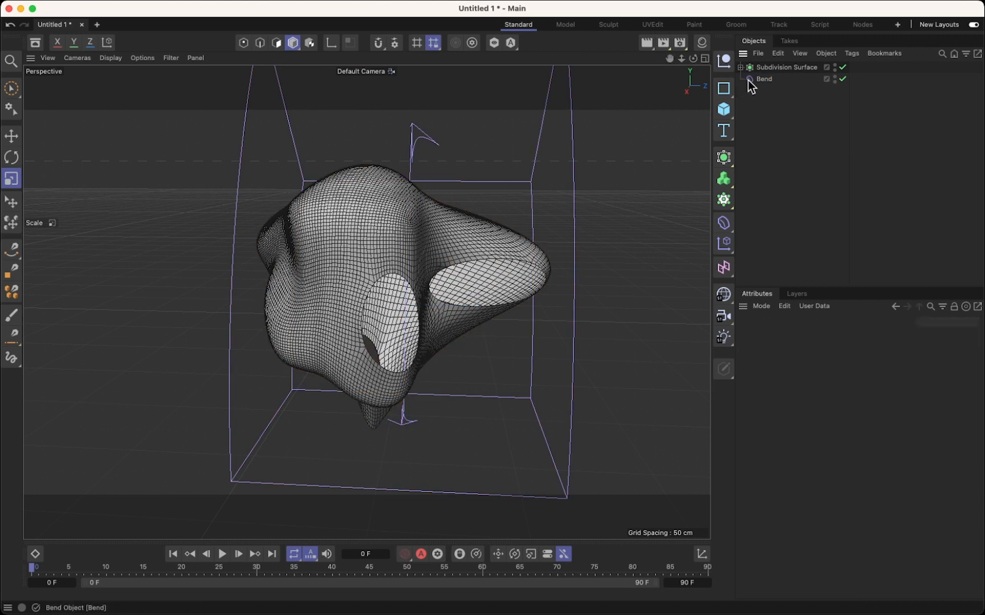
# Nest the Bend deformer under the Cube inside the Subdivision Surface.
pyautogui.click(740, 67)
pyautogui.moveTo(748, 92); pyautogui.dragTo(766, 81)
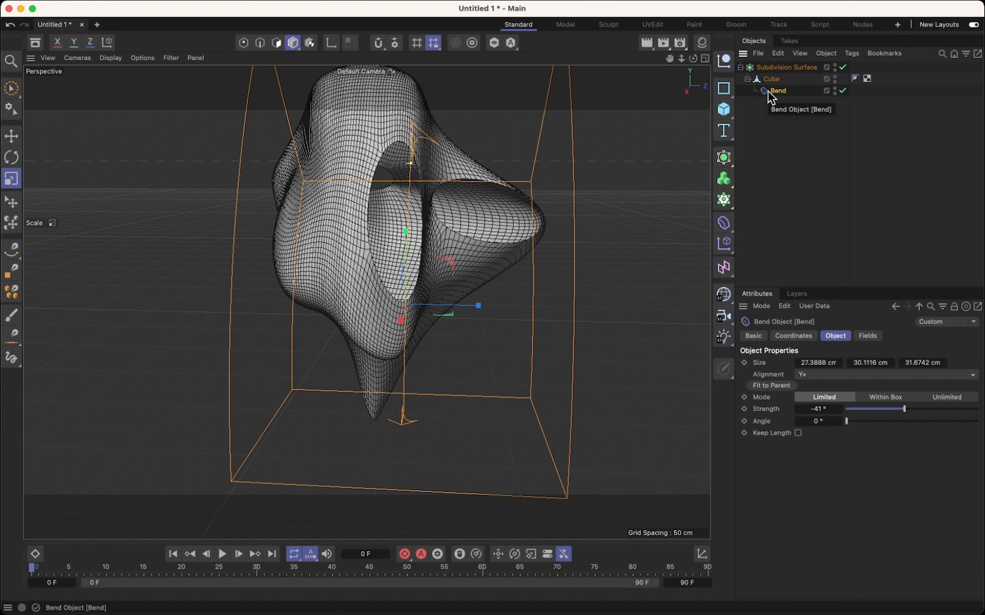
pyautogui.click(765, 111)
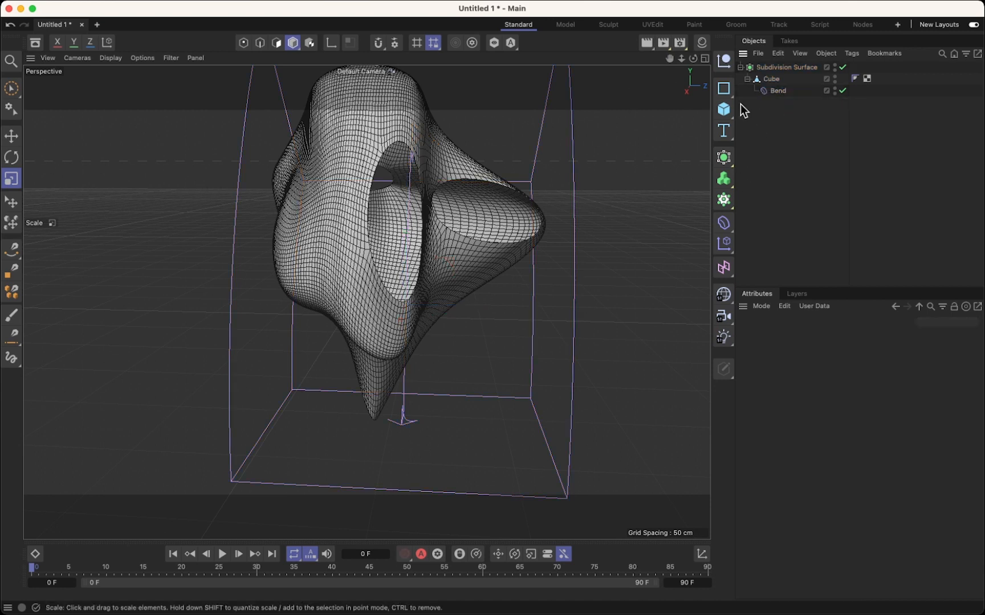
pyautogui.click(770, 79)
pyautogui.click(765, 91)
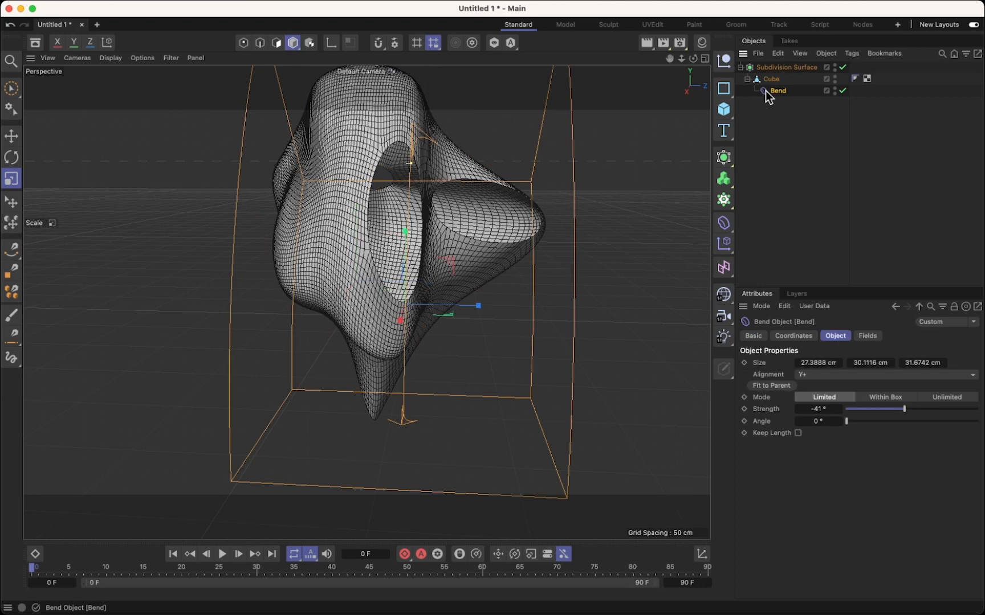
# Fit the Bend deformer to its parent and set its strength to 10°.
pyautogui.click(769, 386)
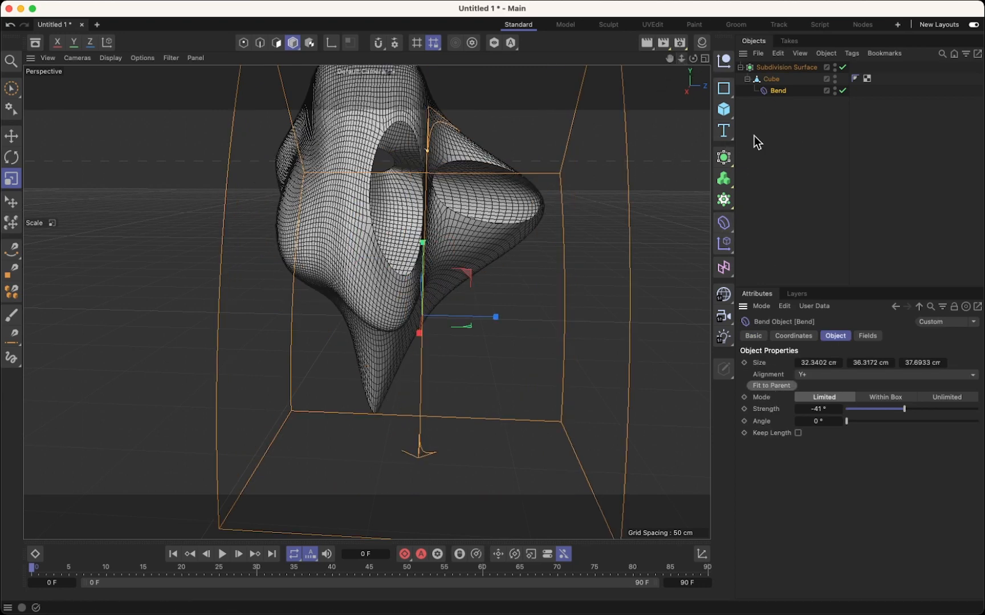
pyautogui.moveTo(903, 406); pyautogui.dragTo(914, 408)
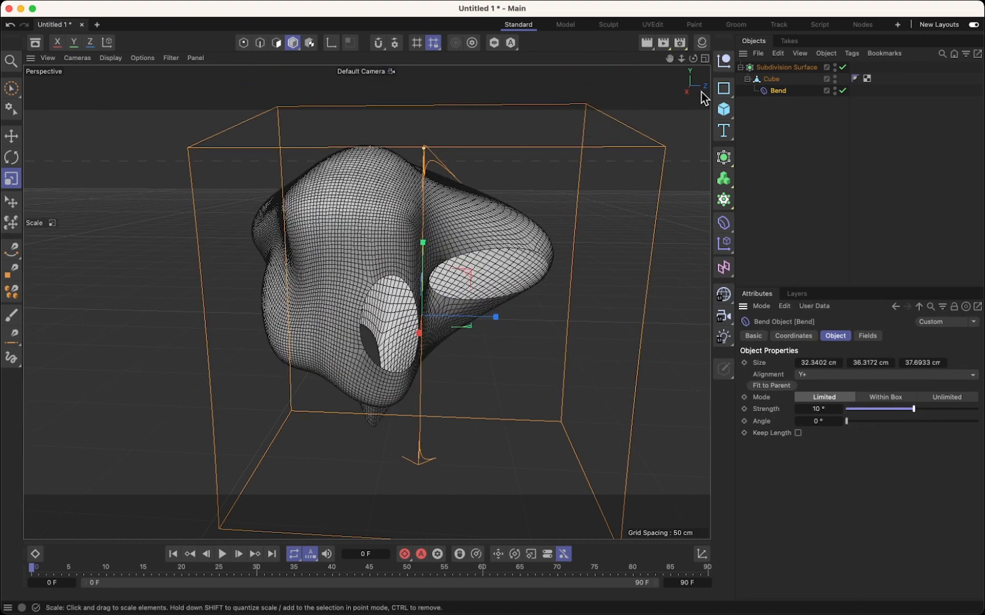
pyautogui.moveTo(693, 58); pyautogui.dragTo(729, 49)
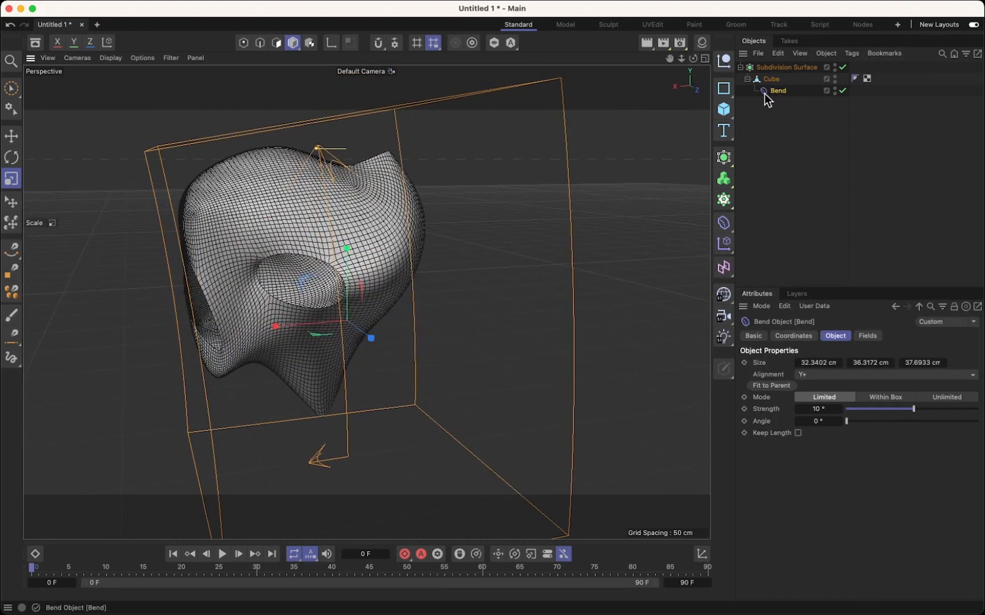
# Move the Bend to the top level of the hierarchy and make a hidden backup copy of the Subdivision Surface.
pyautogui.moveTo(765, 92); pyautogui.dragTo(762, 66)
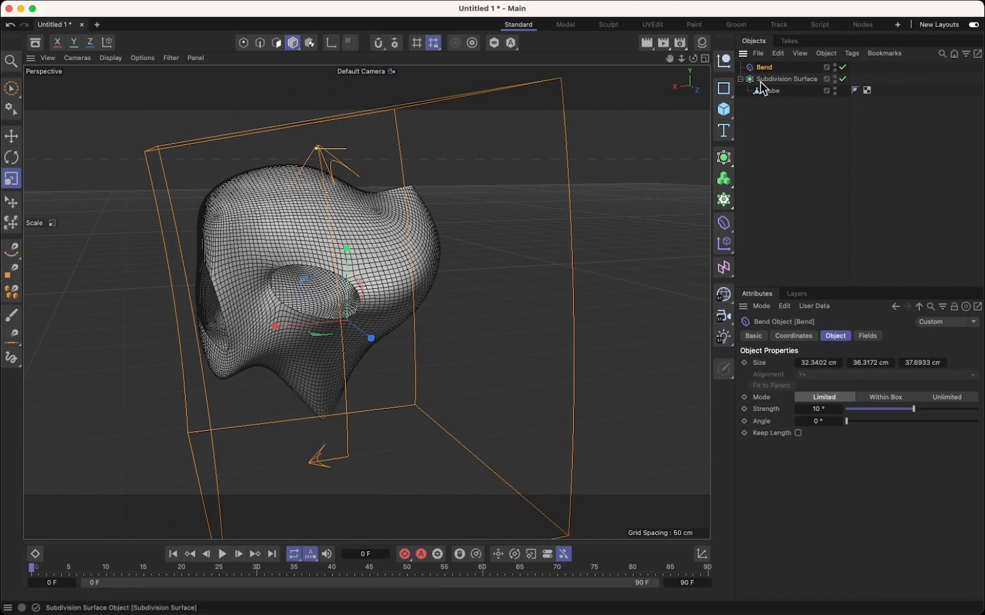
pyautogui.click(740, 79)
pyautogui.rightClick(755, 78)
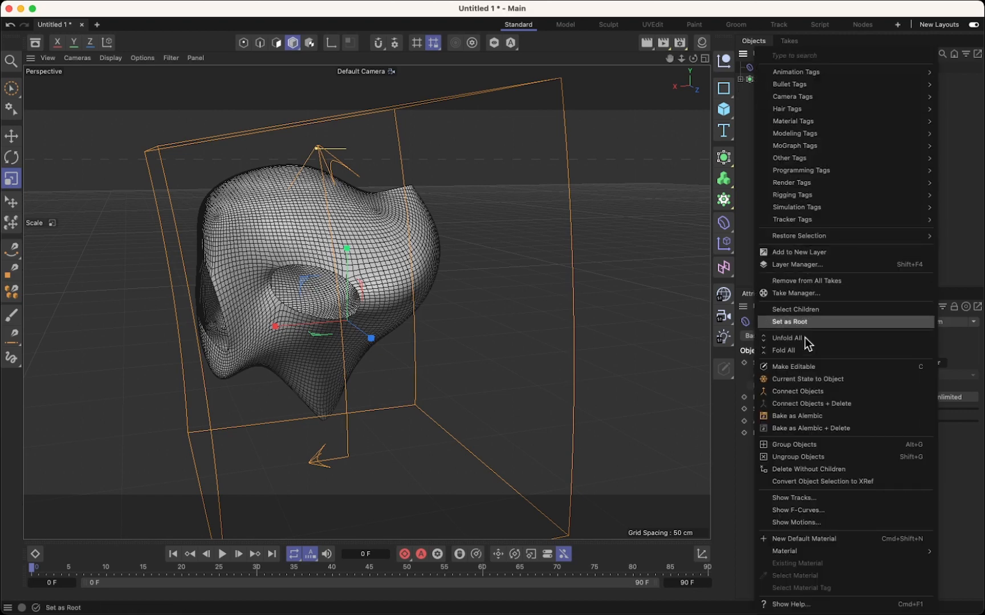
pyautogui.click(743, 165)
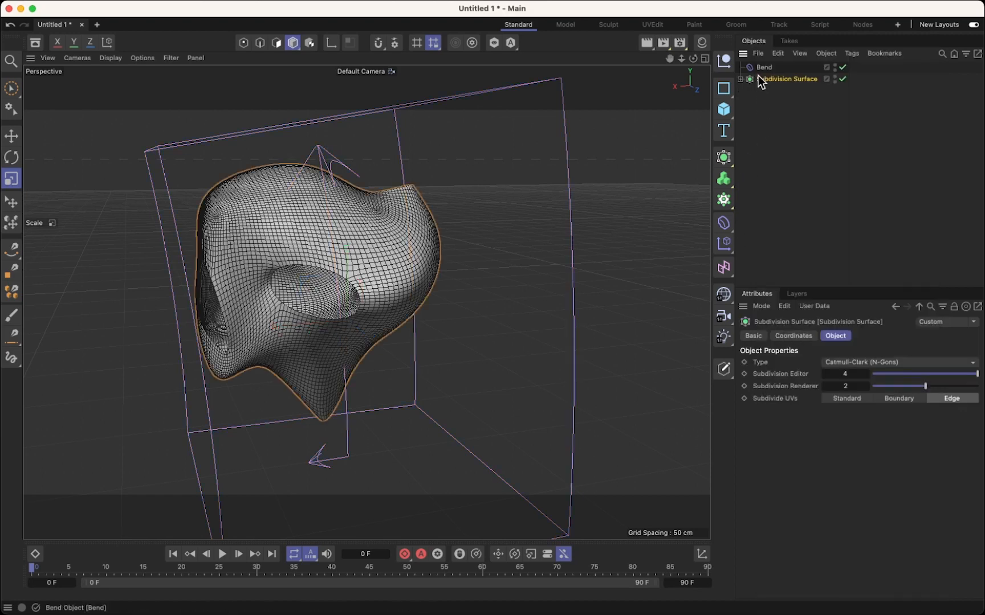
pyautogui.press('super+v')
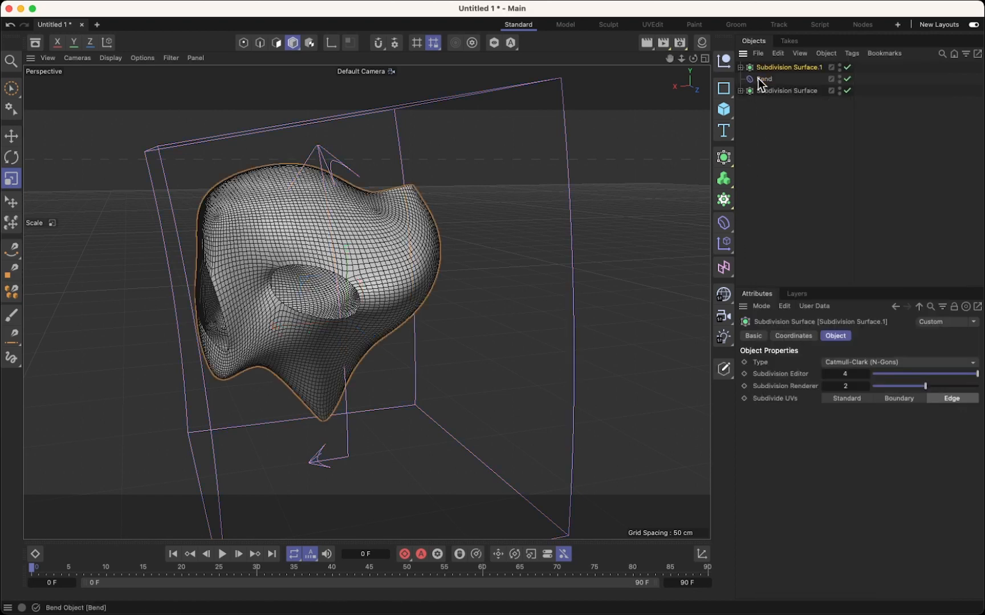
pyautogui.click(839, 66)
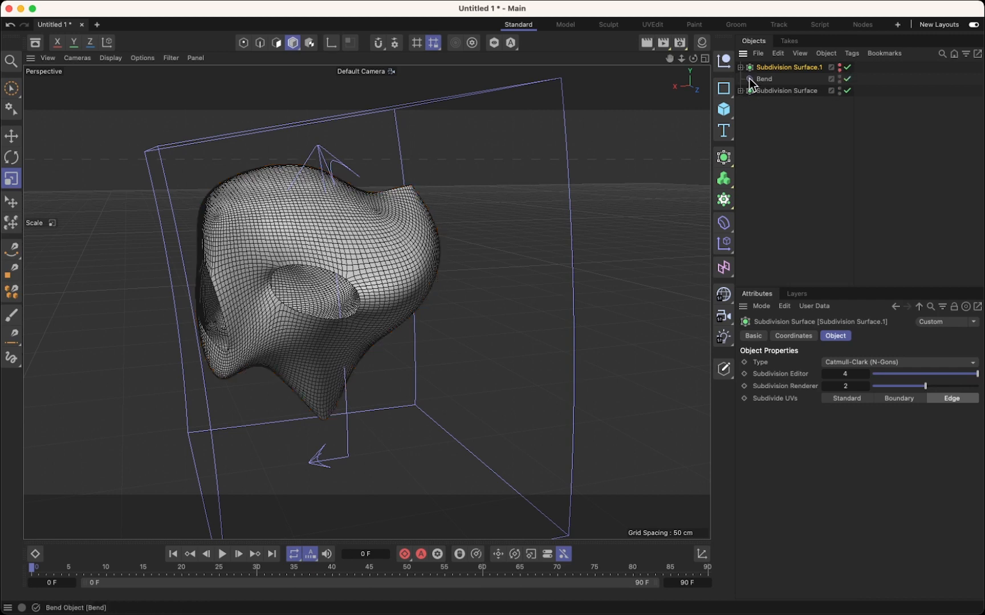
# Convert the visible Subdivision Surface and its Cube into one polygon object with Connect Objects + Delete.
pyautogui.click(739, 91)
pyautogui.rightClick(761, 92)
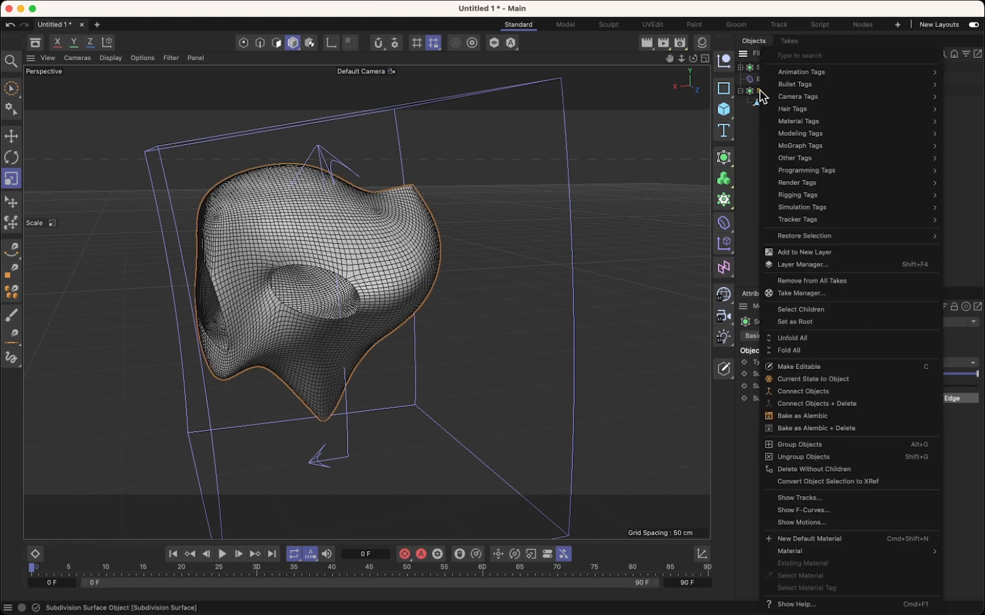
pyautogui.click(810, 403)
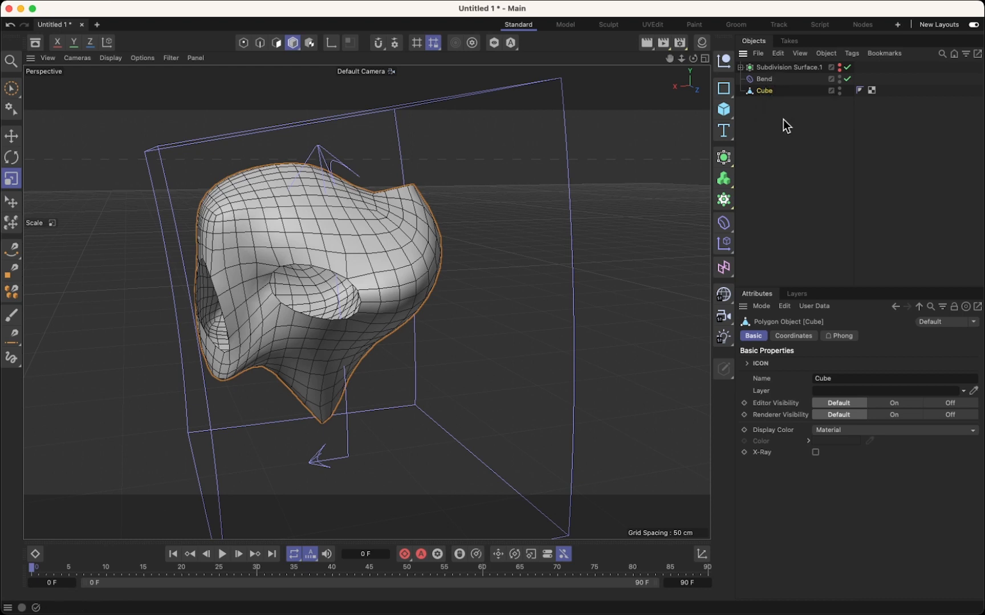
# Place the Cube under a new Subdivision Surface and merge both into one denser mesh with Connect Objects + Delete.
pyautogui.click(724, 158)
pyautogui.moveTo(751, 66); pyautogui.dragTo(757, 92)
pyautogui.click(750, 104)
pyautogui.click(757, 92)
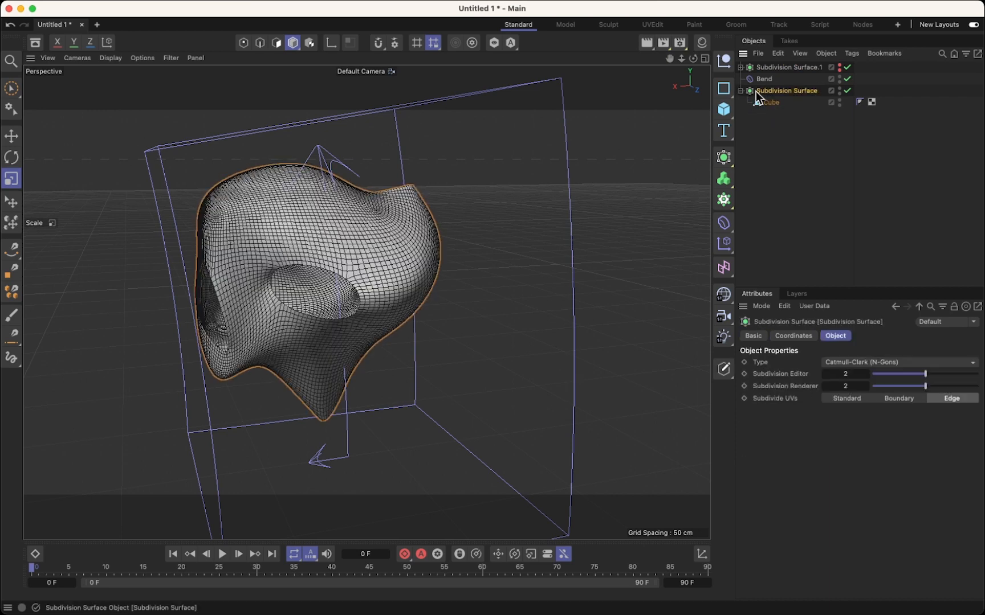
pyautogui.rightClick(756, 92)
pyautogui.click(799, 403)
pyautogui.click(795, 106)
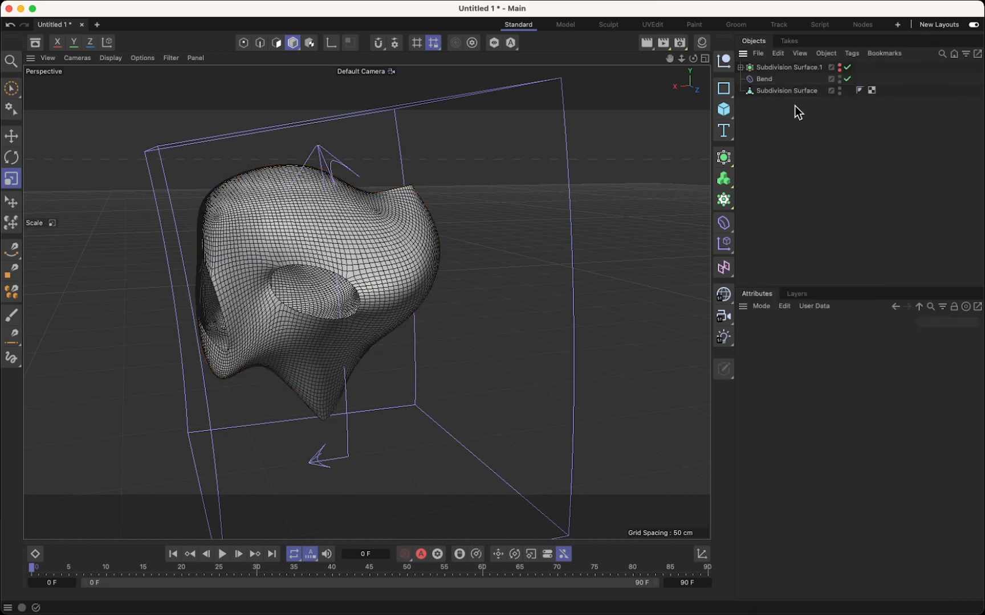
# Rename the merged Subdivision Surface polygon object as cube.
pyautogui.click(754, 93)
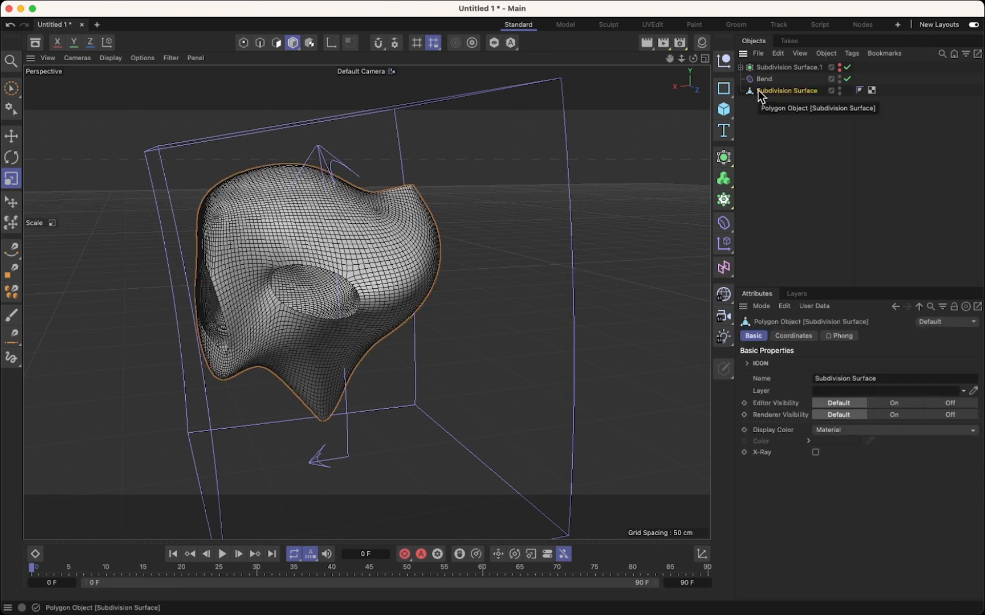
pyautogui.rightClick(781, 91)
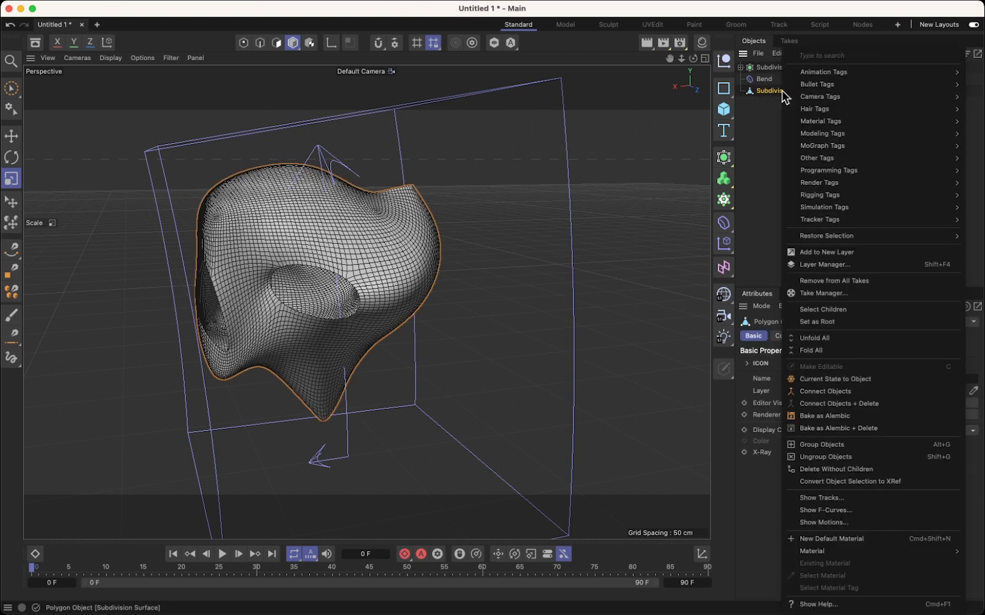
pyautogui.click(763, 103)
pyautogui.doubleClick(765, 91)
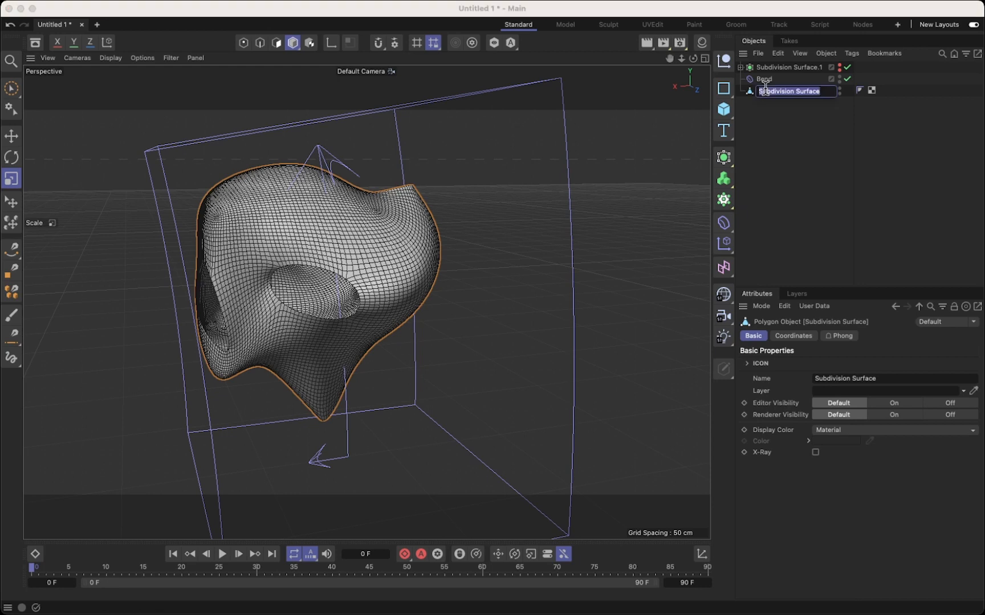
pyautogui.write('cube')
pyautogui.click(812, 139)
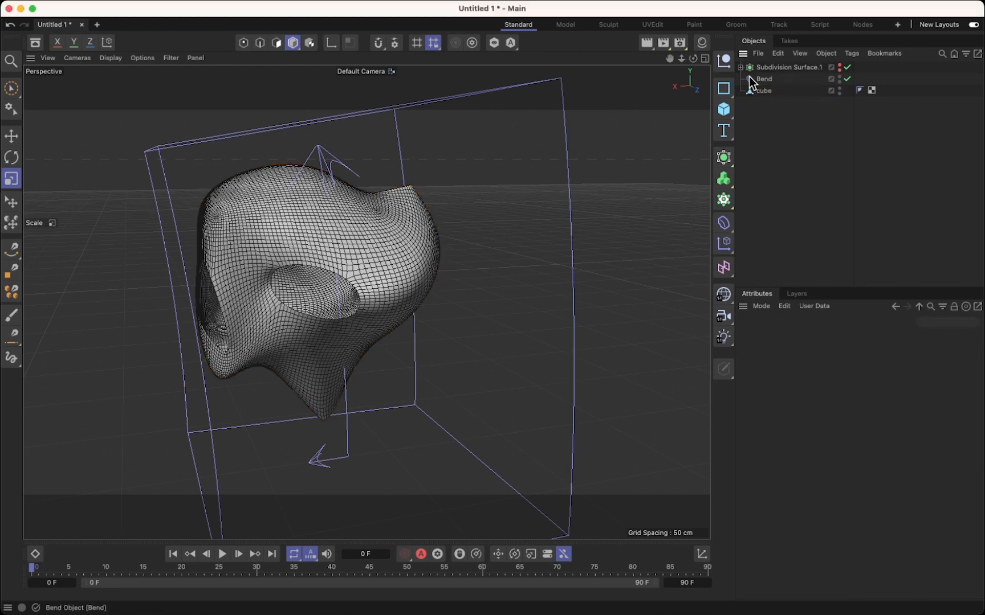
# Nest the Bend deformer under the cube mesh and disable the hidden Subdivision Surface.1.
pyautogui.moveTo(748, 77); pyautogui.dragTo(766, 92)
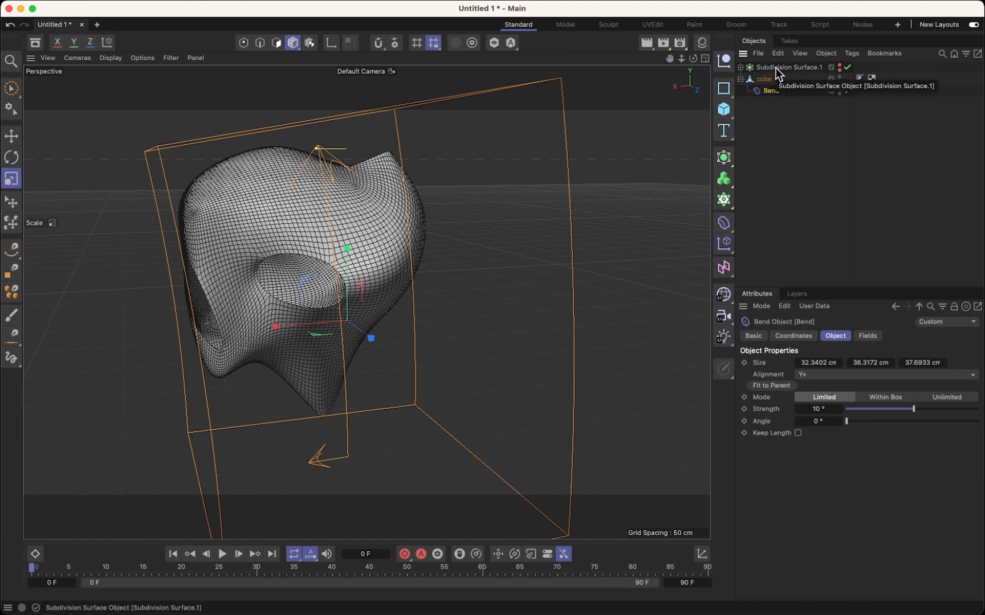
pyautogui.click(839, 66)
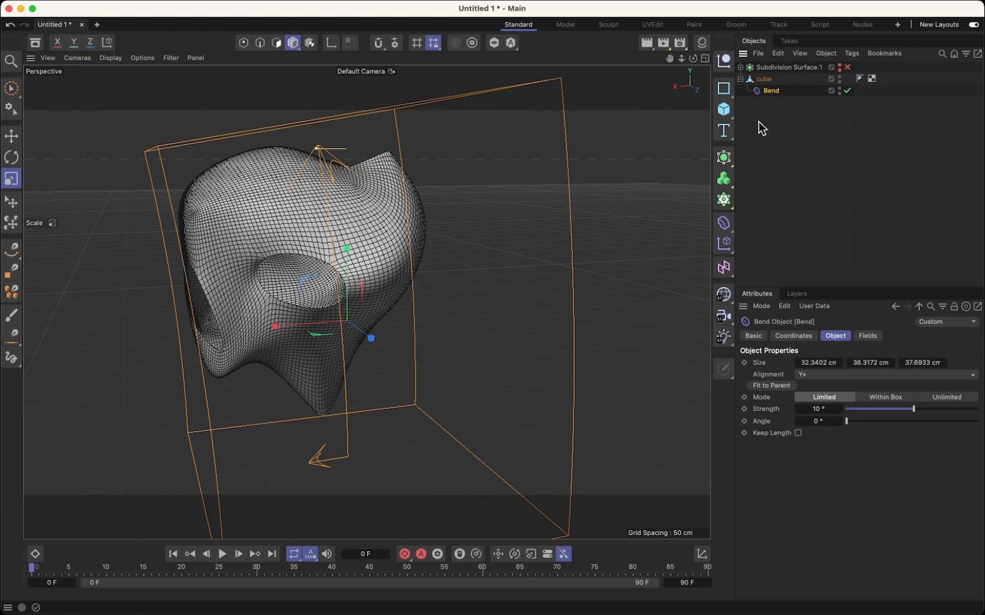
# Fit the Bend deformer to the cube mesh and set its strength to 360°.
pyautogui.click(769, 386)
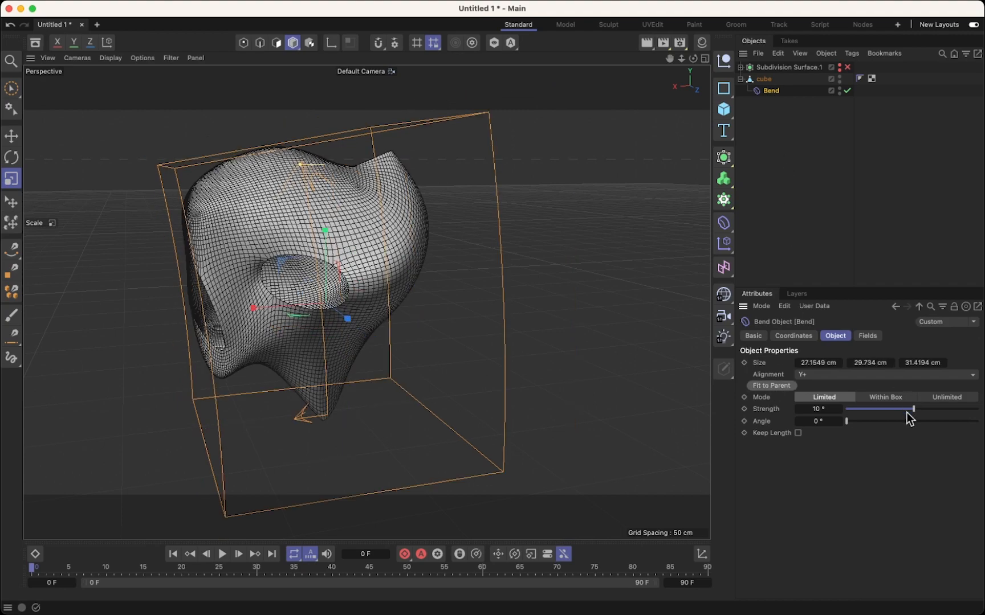
pyautogui.moveTo(912, 411); pyautogui.dragTo(978, 411)
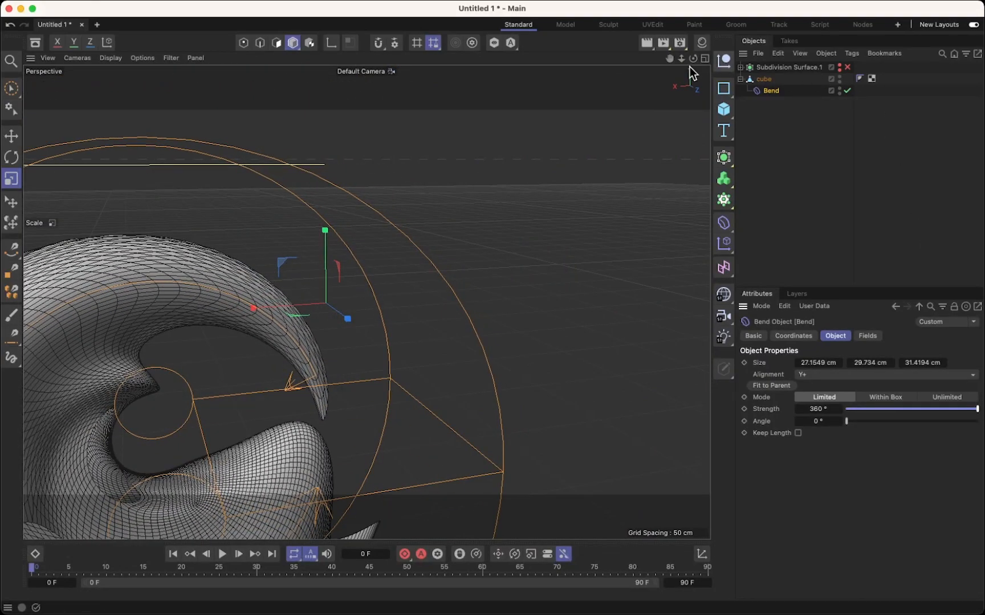
pyautogui.moveTo(670, 59); pyautogui.dragTo(557, 205)
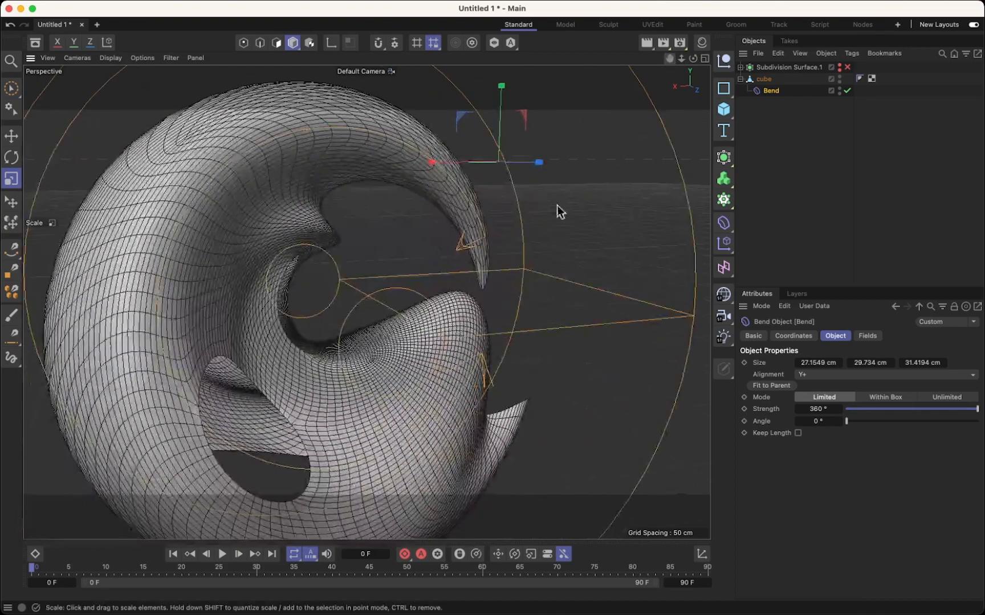
pyautogui.scroll(3, 279, 385)
pyautogui.scroll(-10, 291, 372)
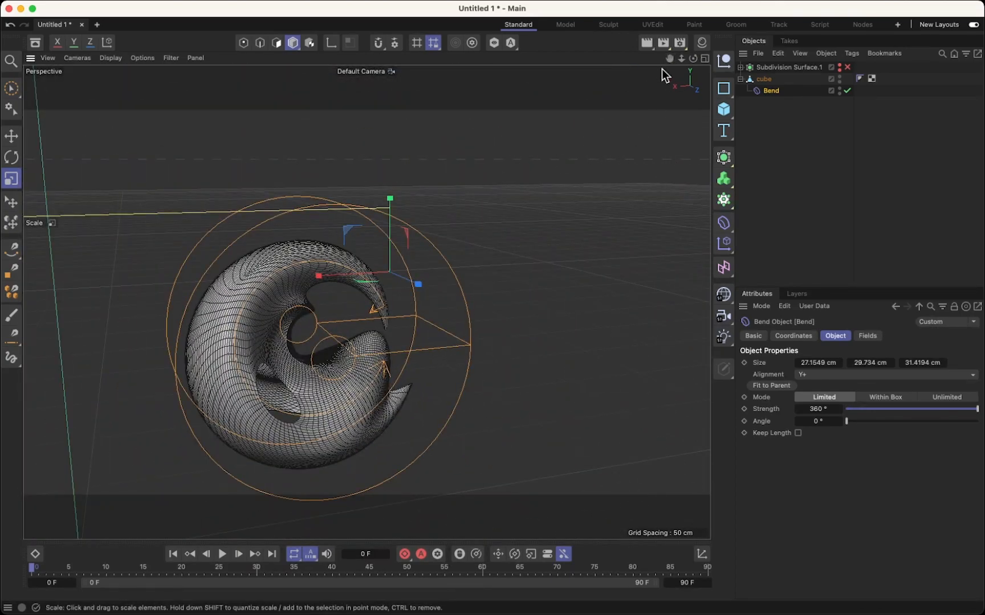
# Unhide Subdivision Surface.1 in the viewport and take its low-poly Cube out to the top level of the hierarchy.
pyautogui.moveTo(669, 59); pyautogui.dragTo(612, 96)
pyautogui.scroll(5, 351, 308)
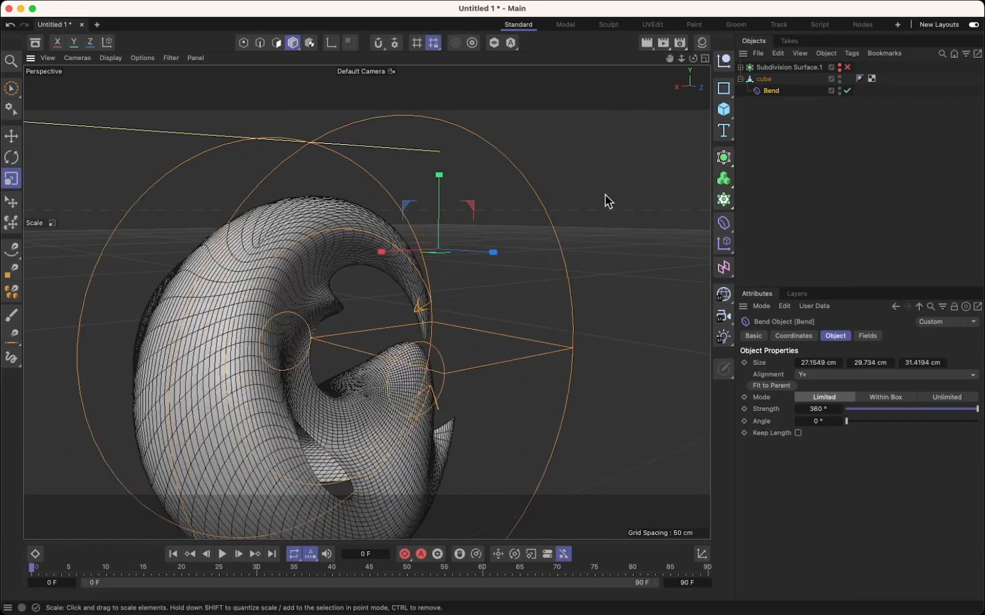
pyautogui.scroll(-2, 422, 280)
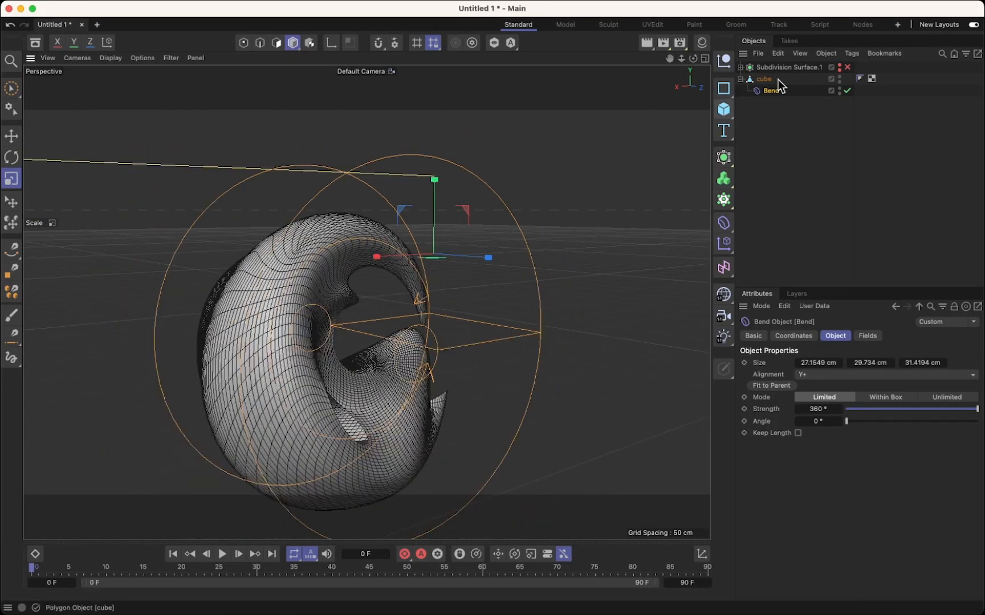
pyautogui.click(740, 68)
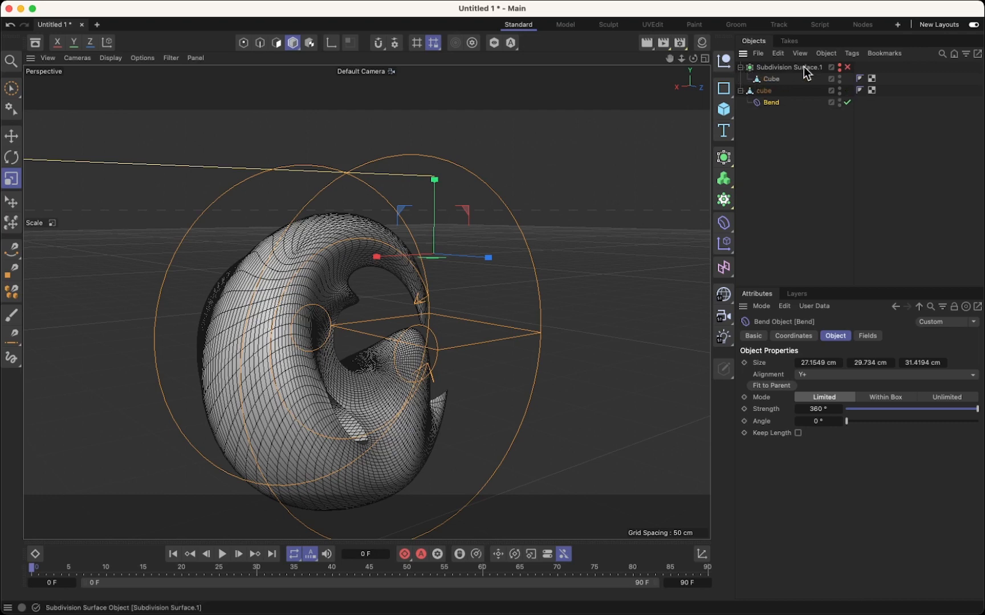
pyautogui.click(839, 66)
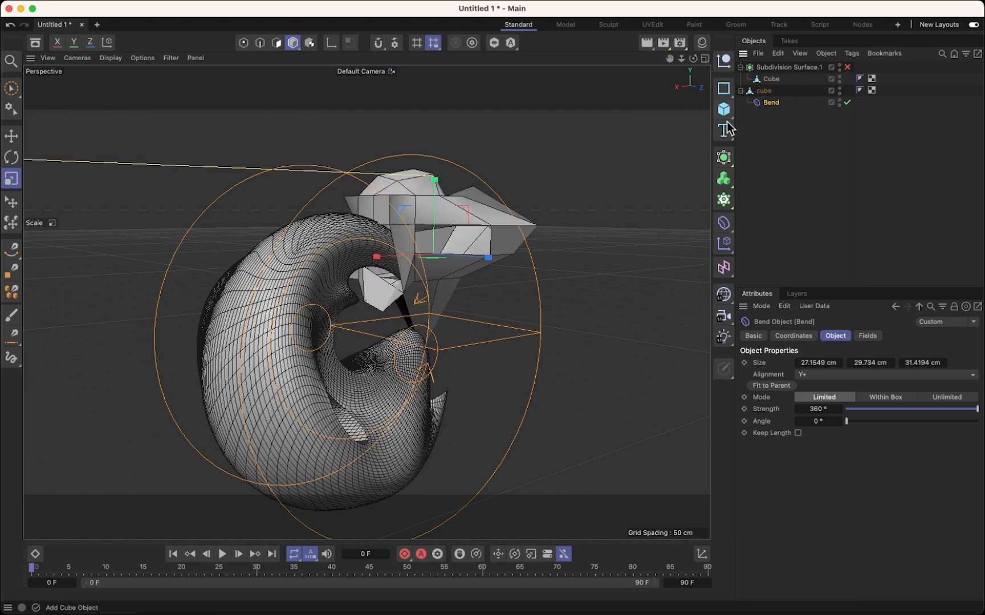
pyautogui.click(766, 79)
pyautogui.moveTo(763, 82); pyautogui.dragTo(760, 63)
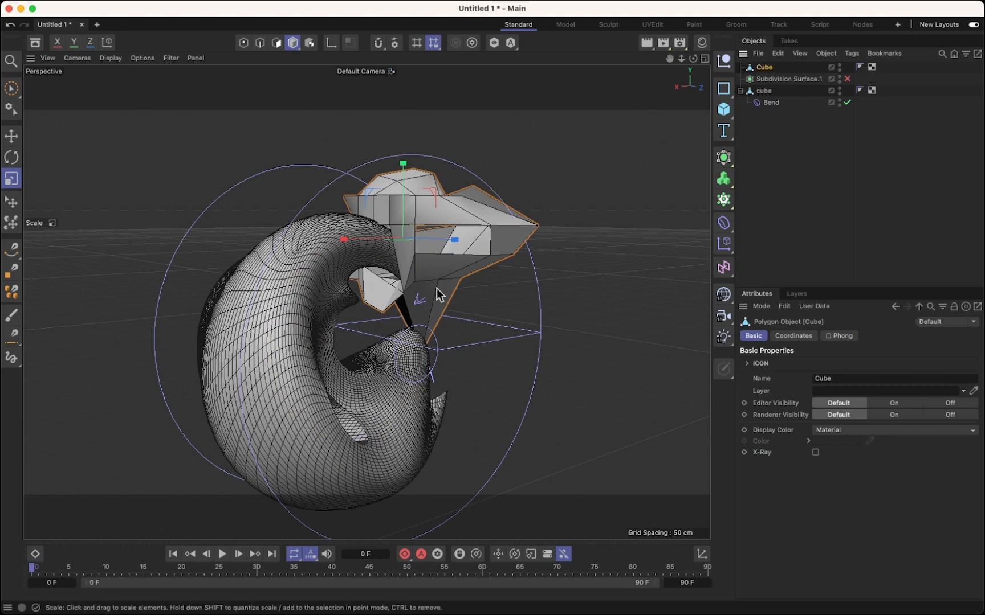
# Move the low-poly Cube about 35 cm along Z away from the bent mesh and delete the empty Subdivision Surface.1.
pyautogui.click(11, 138)
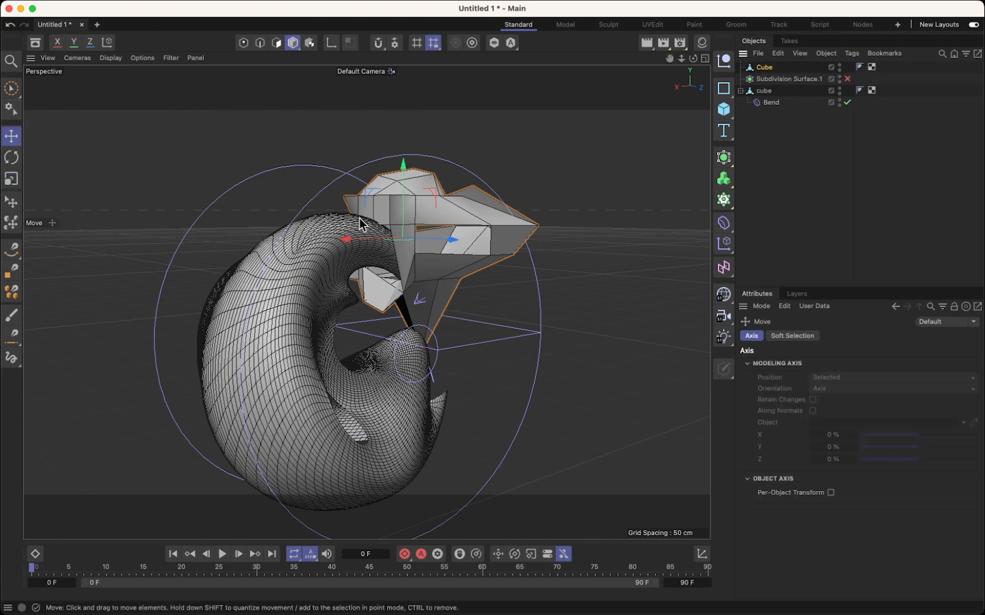
pyautogui.moveTo(451, 242); pyautogui.dragTo(604, 270)
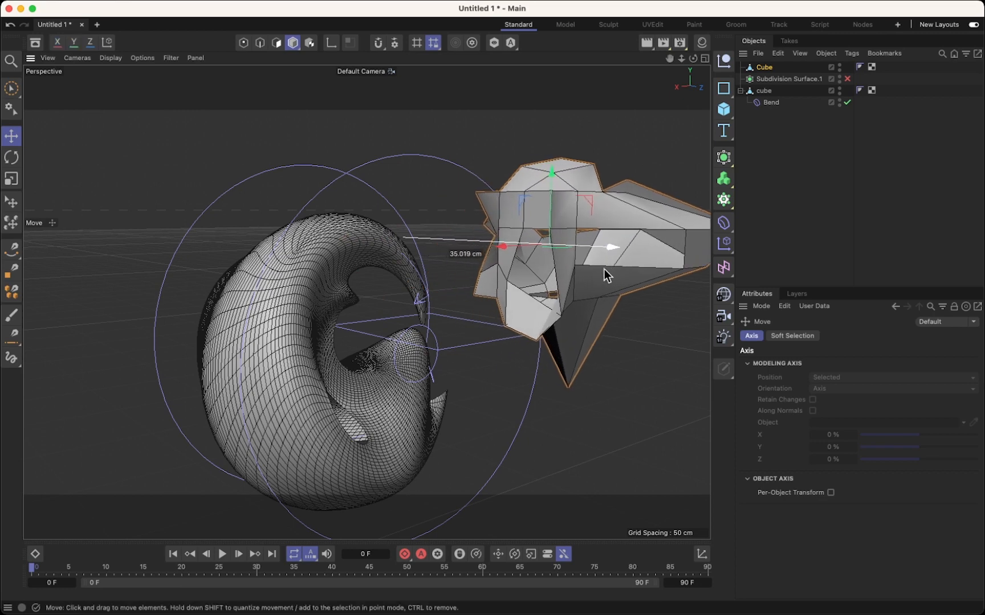
pyautogui.scroll(-3, 528, 334)
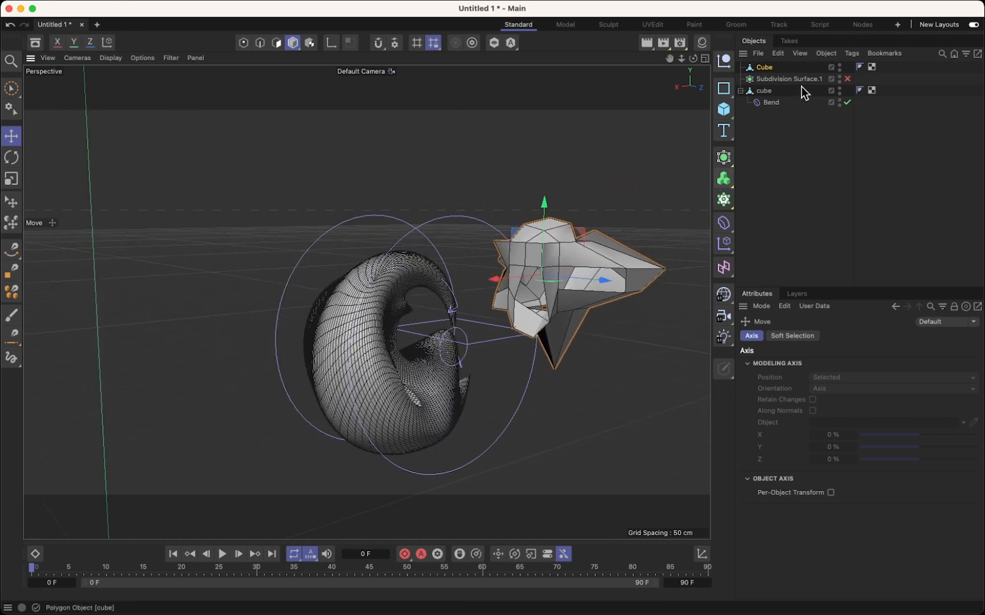
pyautogui.click(777, 79)
pyautogui.press('Delete')
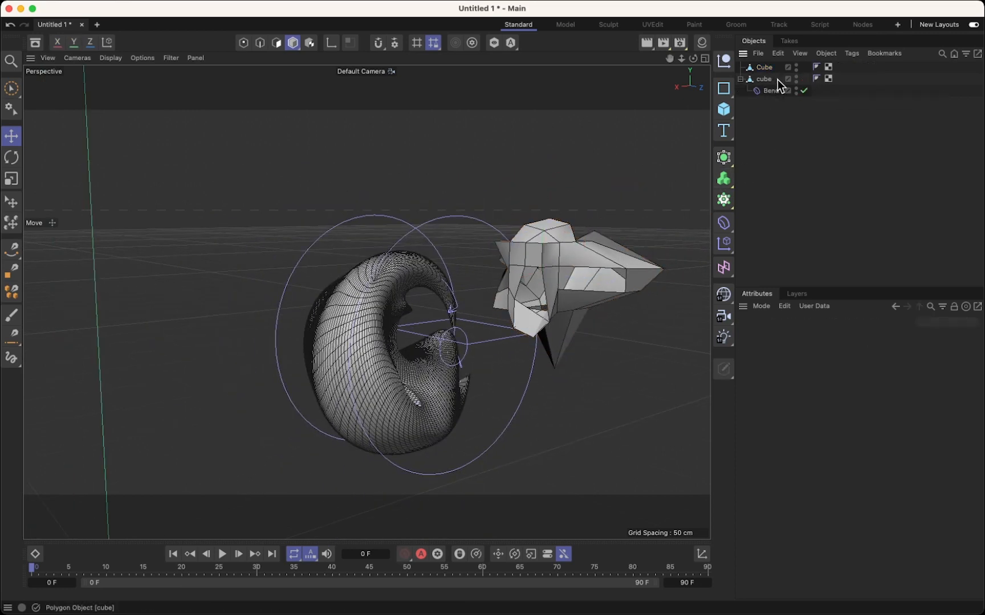
# Add a new Bend deformer and nest it under the low-poly Cube.
pyautogui.click(724, 224)
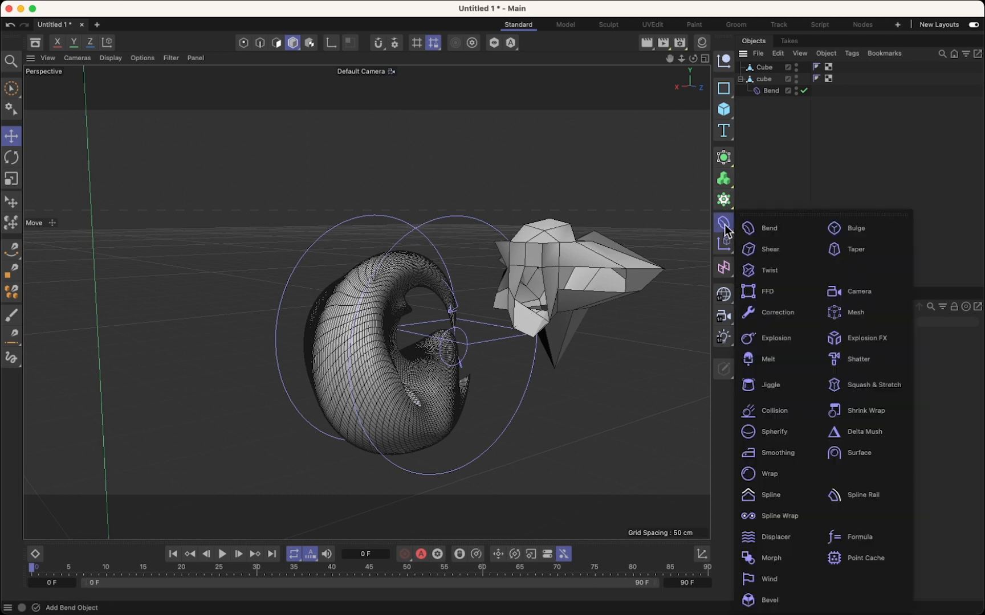
pyautogui.click(769, 228)
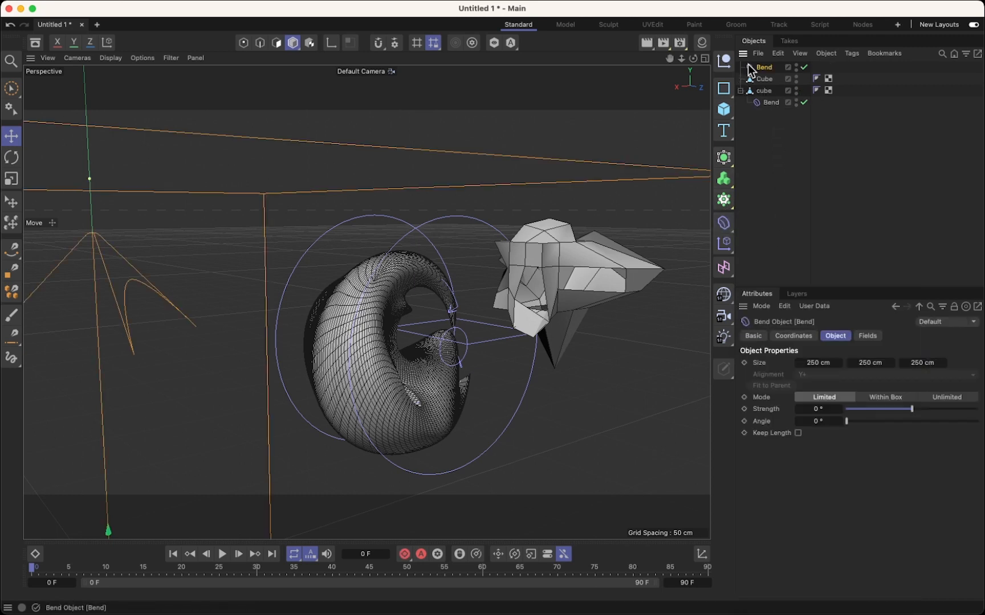
pyautogui.moveTo(751, 72); pyautogui.dragTo(763, 81)
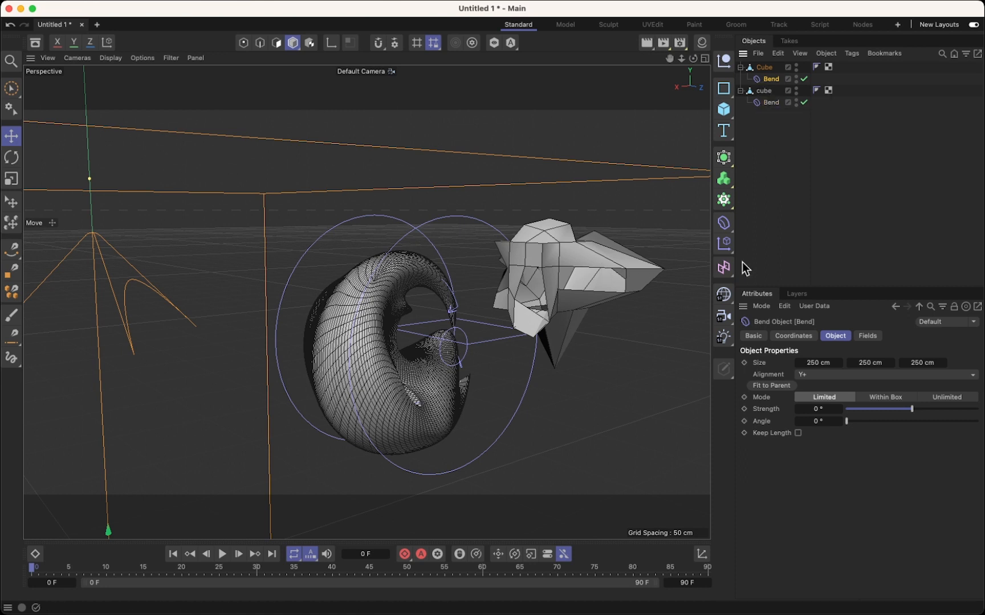
# Fit the low-poly Cube's Bend deformer to its parent and set its strength to -360°.
pyautogui.click(775, 386)
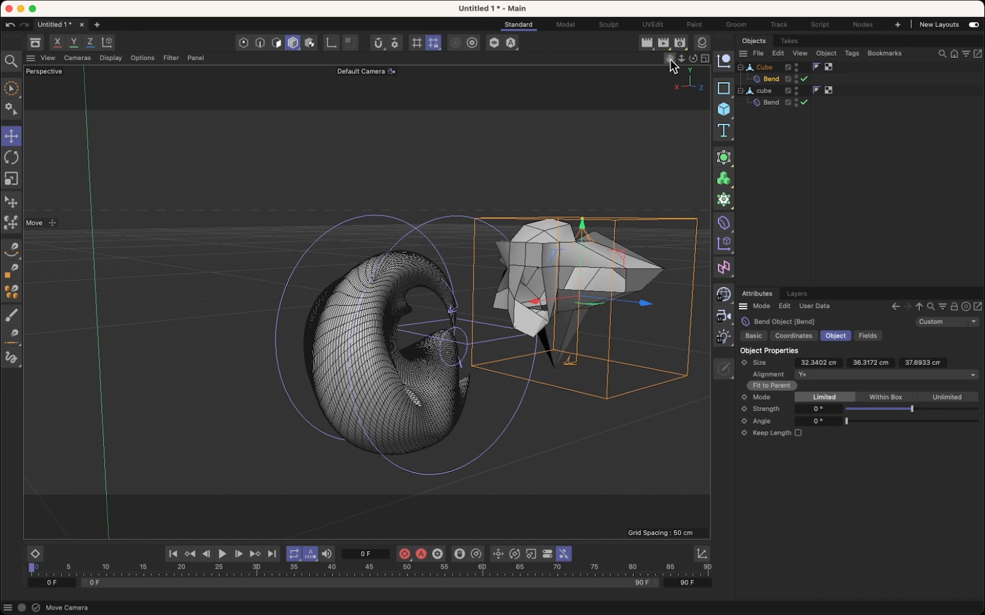
pyautogui.moveTo(670, 59); pyautogui.dragTo(613, 52)
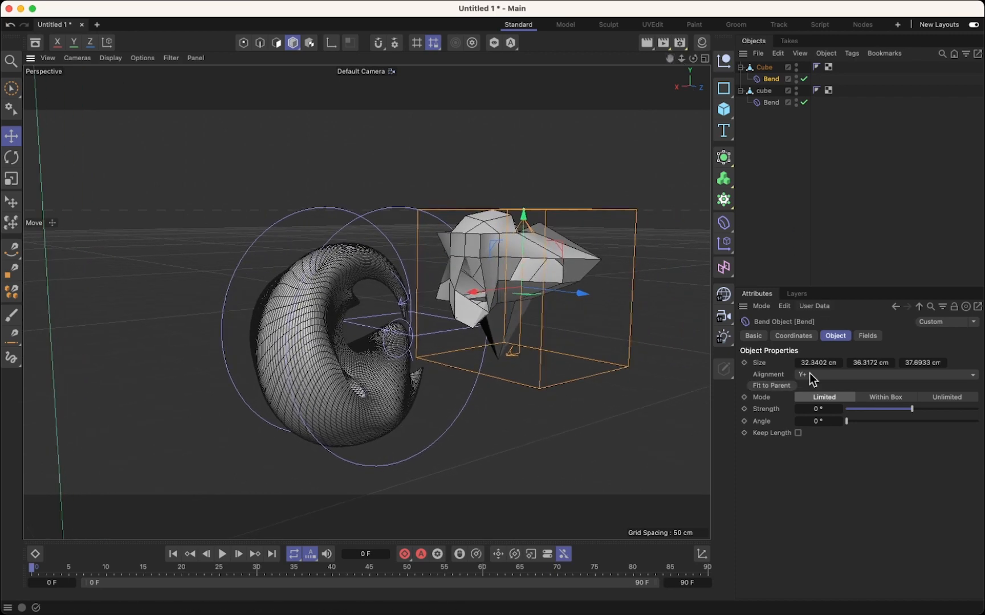
pyautogui.moveTo(911, 411); pyautogui.dragTo(845, 422)
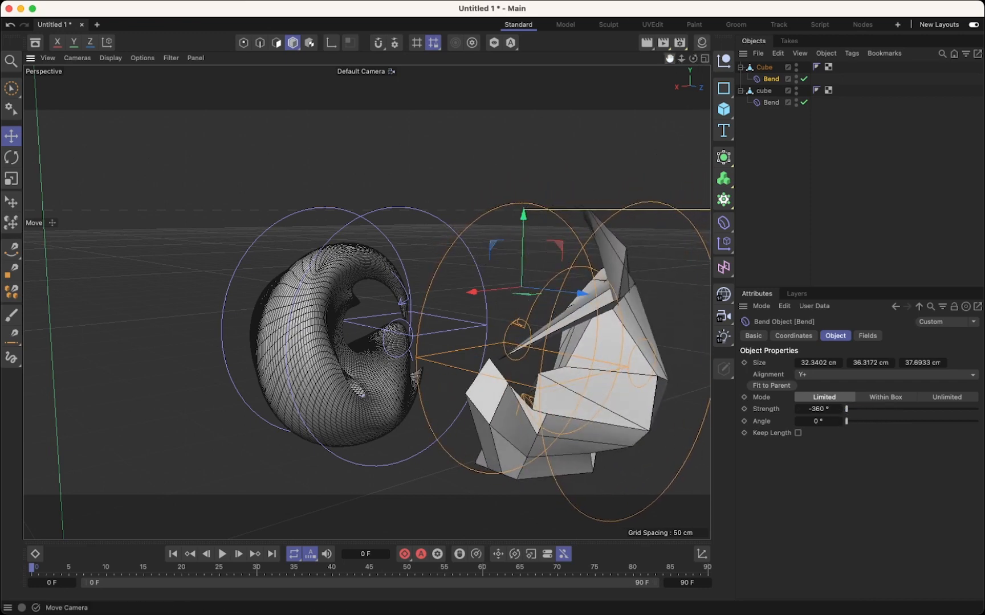
pyautogui.moveTo(670, 58); pyautogui.dragTo(599, 24)
pyautogui.moveTo(693, 58)
pyautogui.mouseDown()
pyautogui.moveTo(773, 60)
pyautogui.moveTo(693, 50)
pyautogui.moveTo(695, 63)
pyautogui.moveTo(768, 66)
pyautogui.moveTo(686, 71)
pyautogui.moveTo(730, 46)
pyautogui.moveTo(761, 74)
pyautogui.moveTo(758, 62)
pyautogui.moveTo(712, 57)
pyautogui.mouseUp()
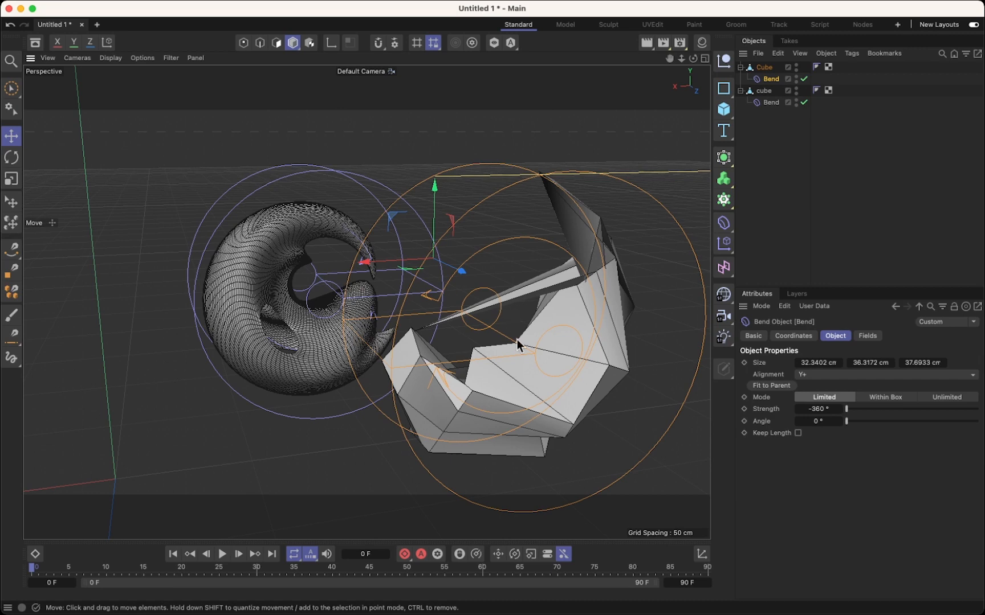
pyautogui.moveTo(670, 59); pyautogui.dragTo(643, 32)
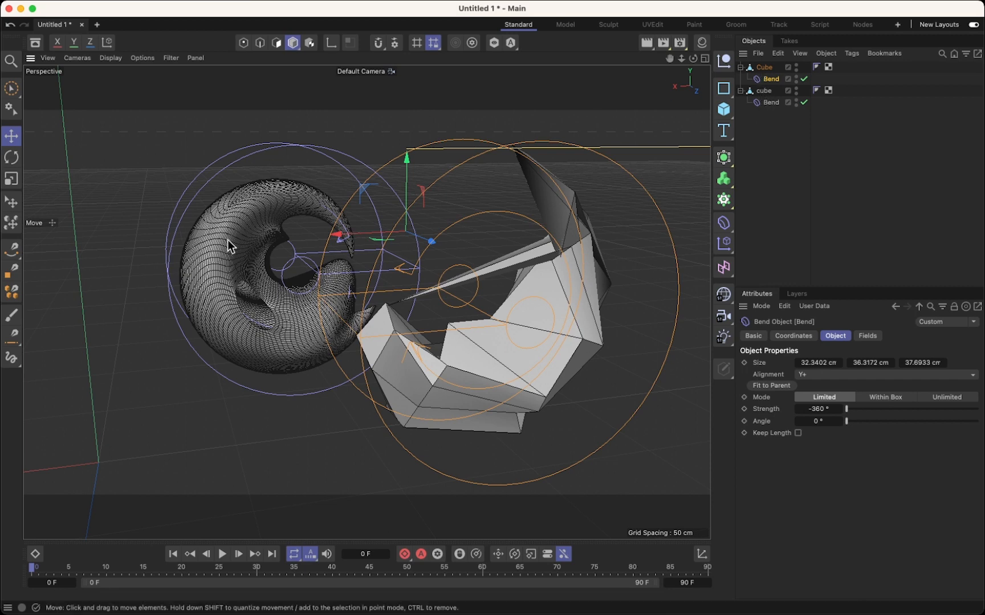
# Delete the low-poly Cube together with its Bend deformer.
pyautogui.click(759, 68)
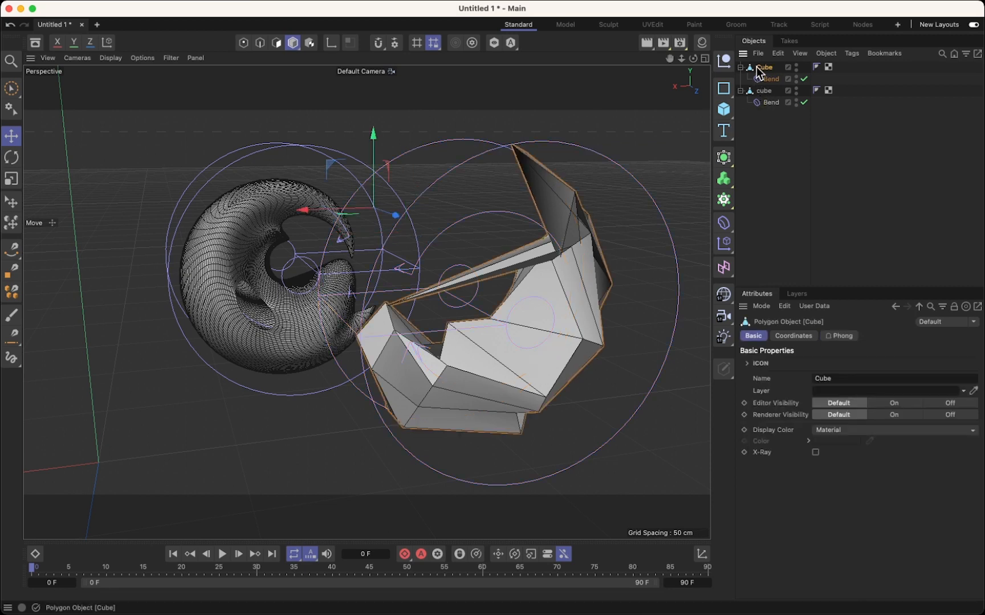
pyautogui.press('Delete')
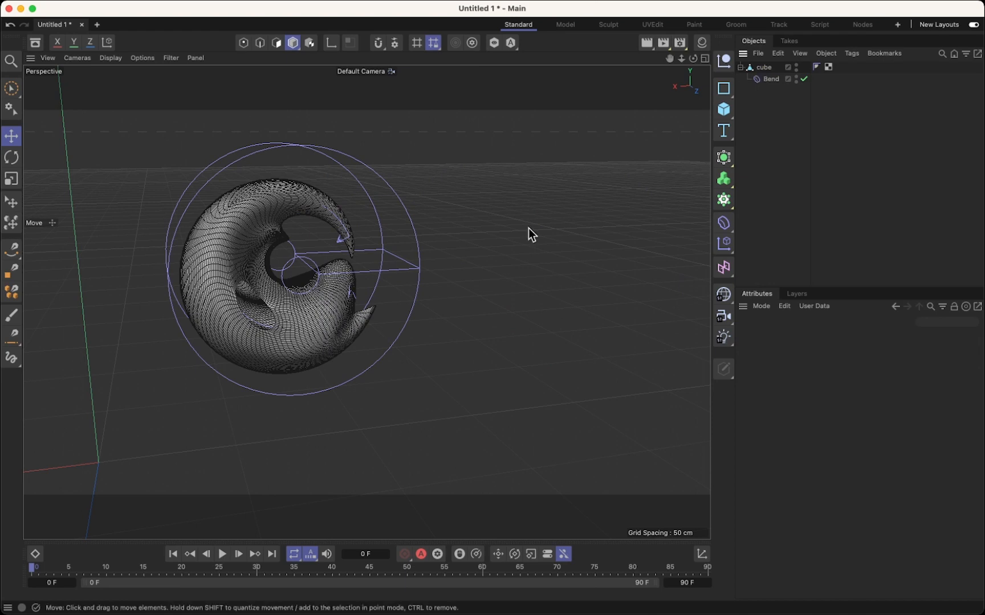
pyautogui.moveTo(669, 58); pyautogui.dragTo(786, 93)
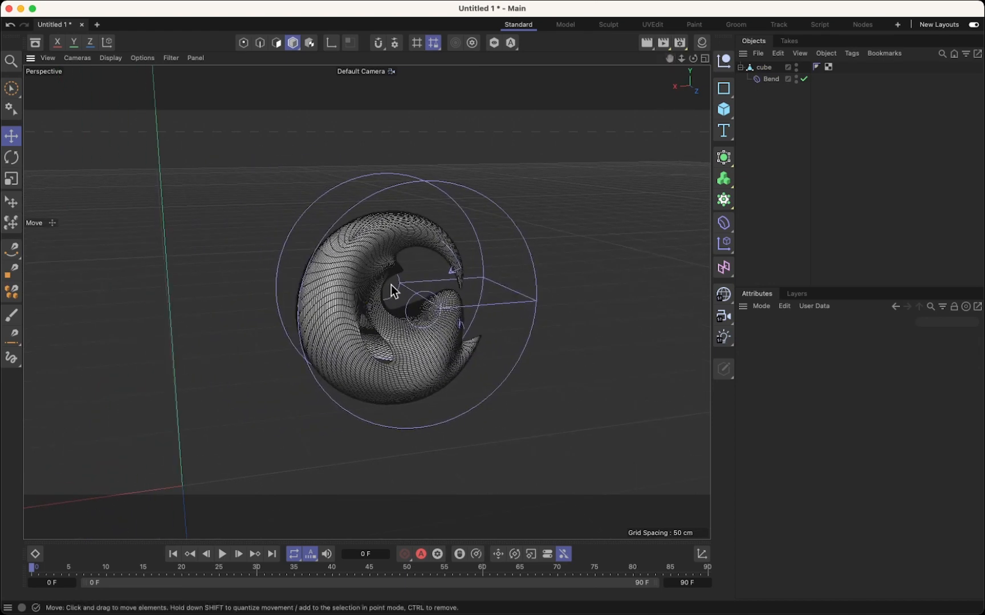
pyautogui.scroll(5, 391, 284)
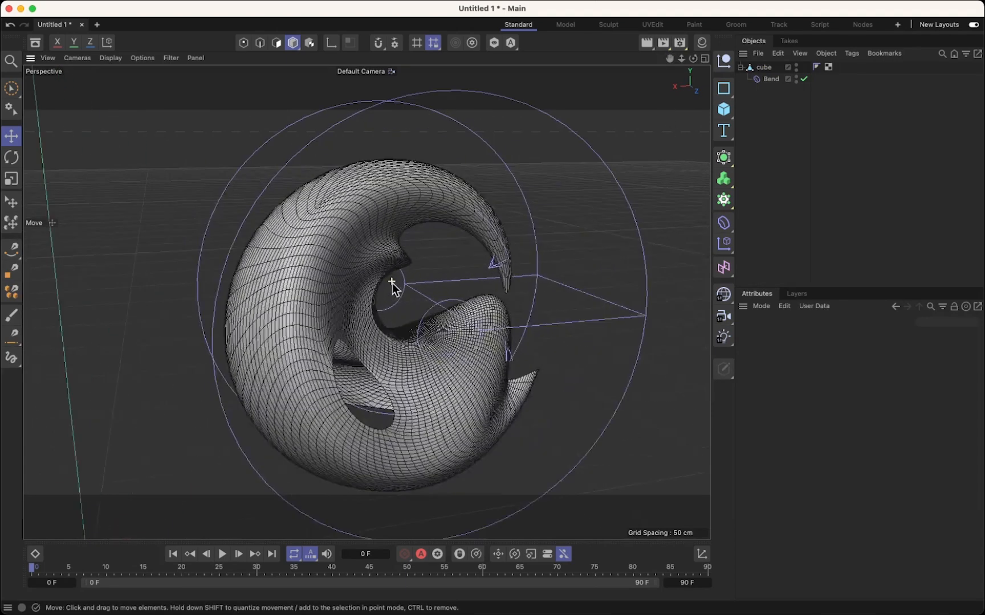
# Bake the Bend deformer into the dense cube mesh with Connect Objects + Delete.
pyautogui.click(740, 67)
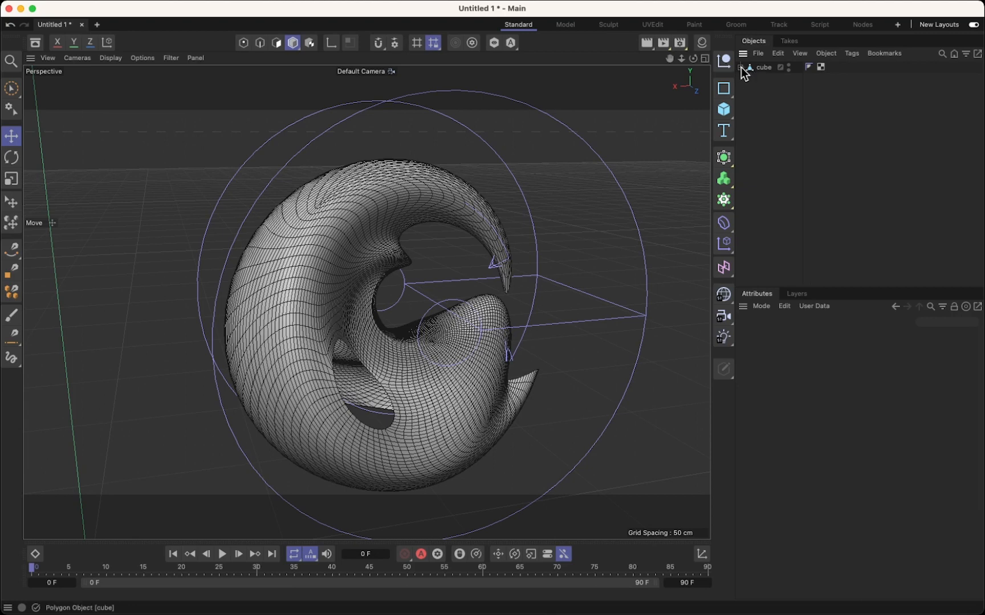
pyautogui.click(739, 68)
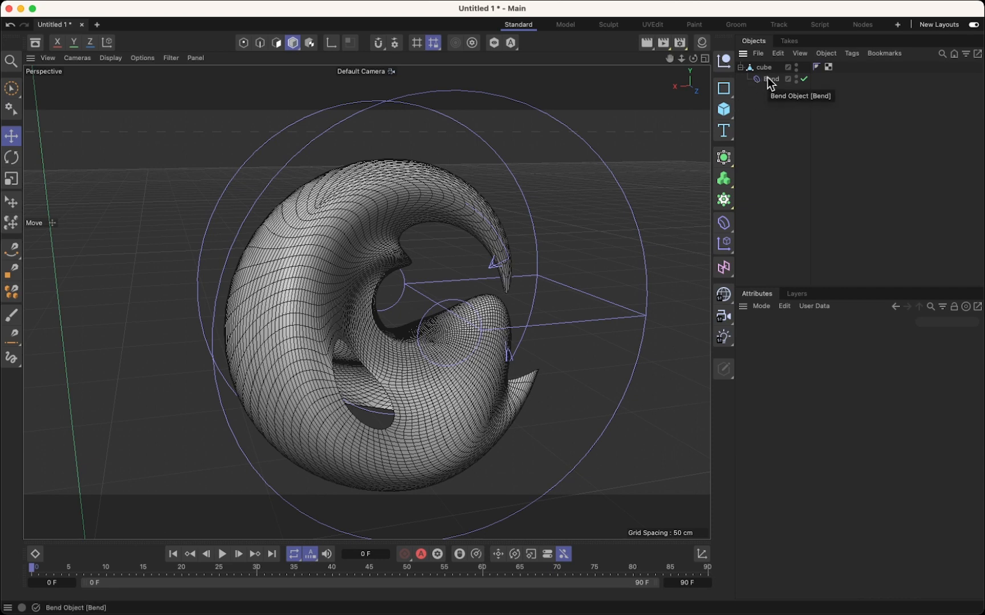
pyautogui.click(741, 67)
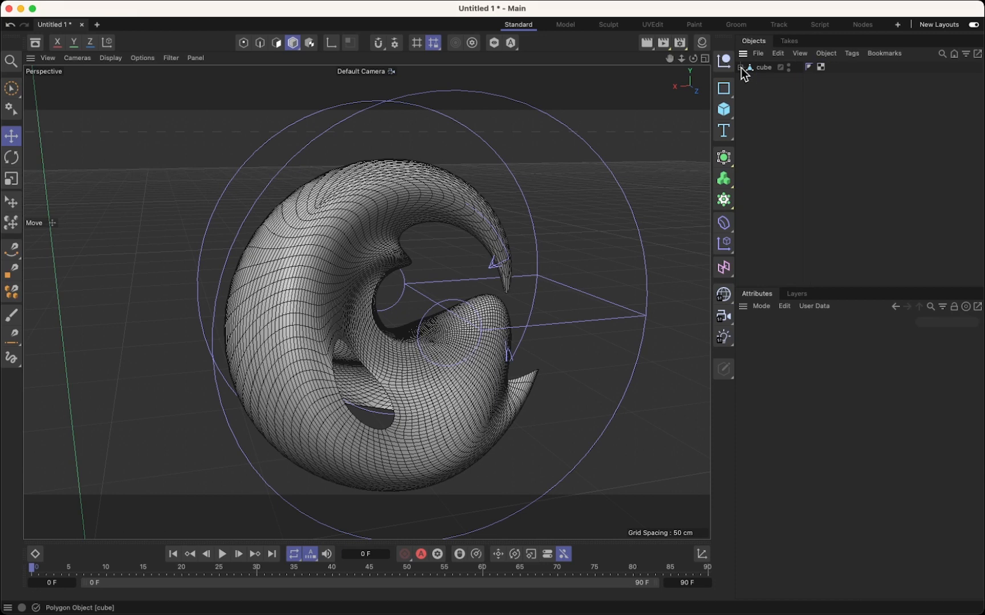
pyautogui.rightClick(748, 69)
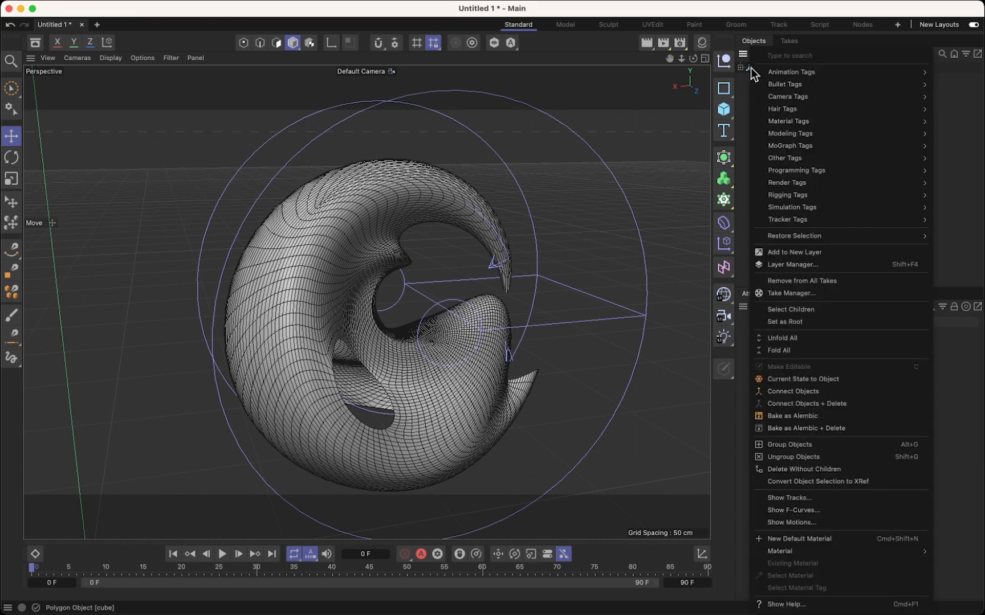
pyautogui.click(751, 68)
pyautogui.rightClick(757, 68)
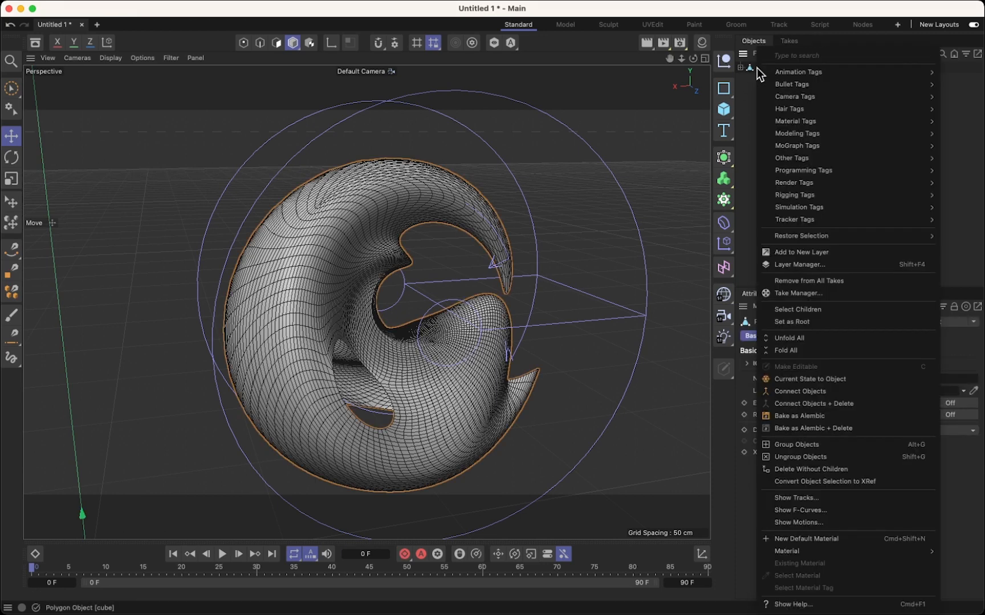
pyautogui.click(792, 403)
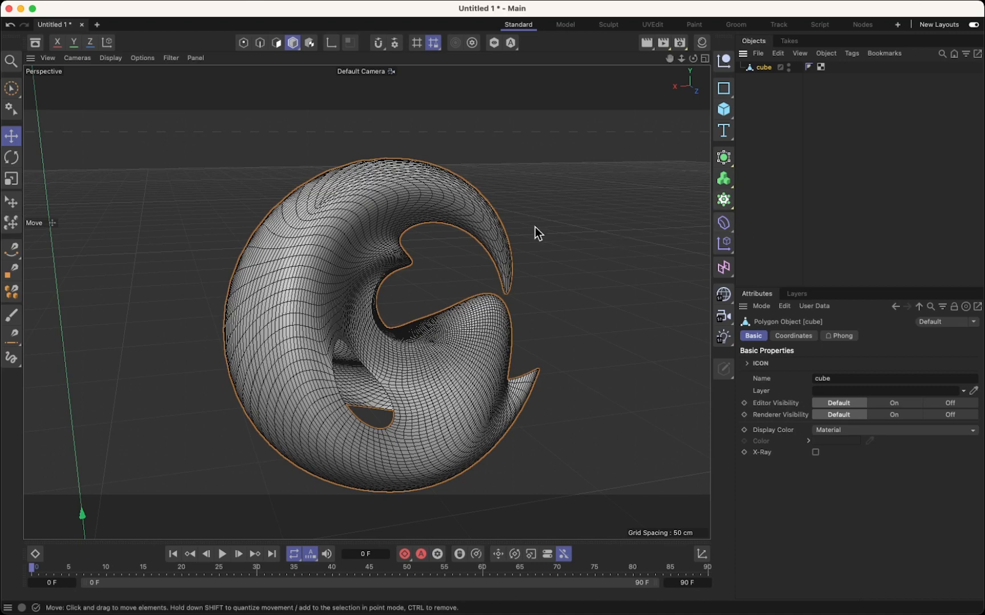
# Make eight copies of the baked cube mesh and nest the original cube under cube.1.
pyautogui.keyDown('alt'); pyautogui.moveTo(535, 226); pyautogui.dragTo(538, 249); pyautogui.keyUp('alt')
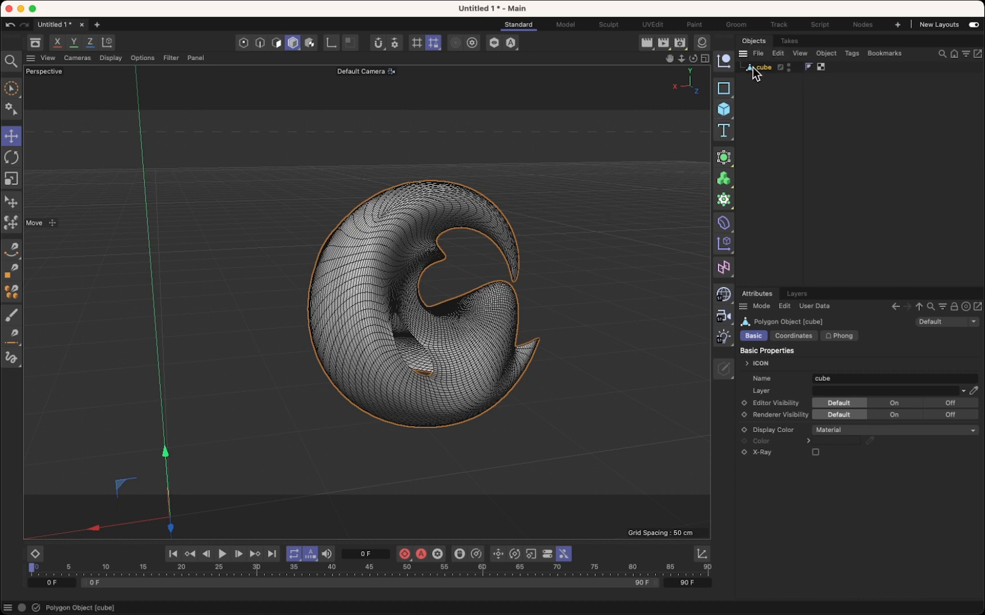
pyautogui.press('super+c')
pyautogui.press('super+v')
pyautogui.press('super+v')
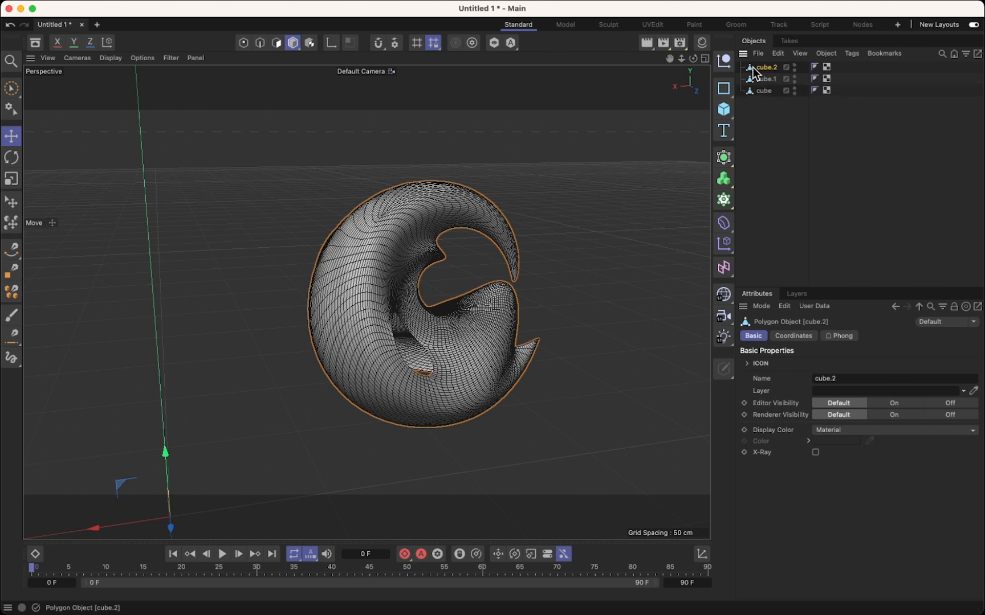
pyautogui.press('super+v')
pyautogui.press('super+v')
pyautogui.press('super+v')
pyautogui.press('super+v')
pyautogui.press('super+v')
pyautogui.press('super+v')
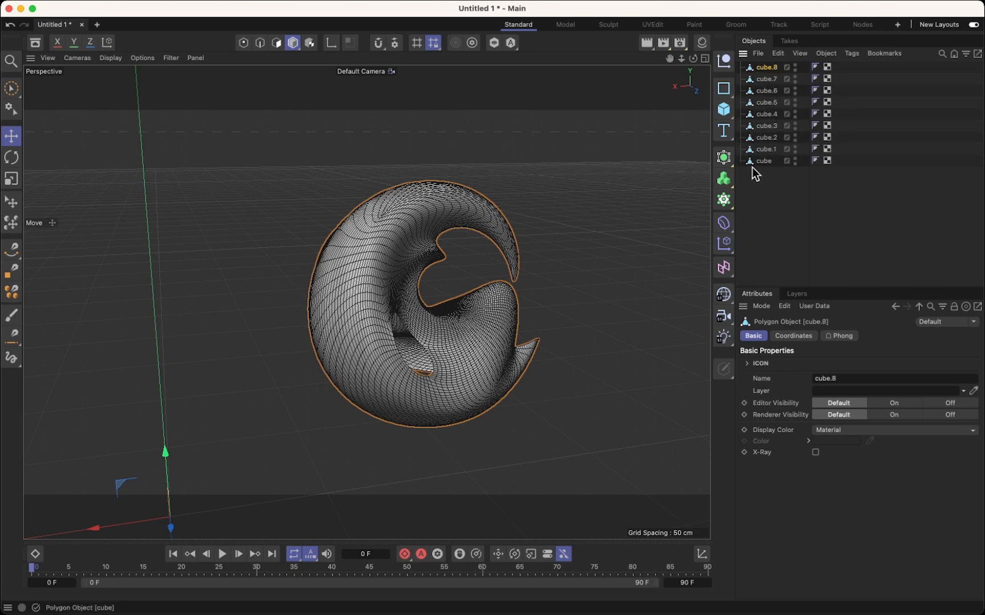
pyautogui.moveTo(752, 167); pyautogui.dragTo(767, 153)
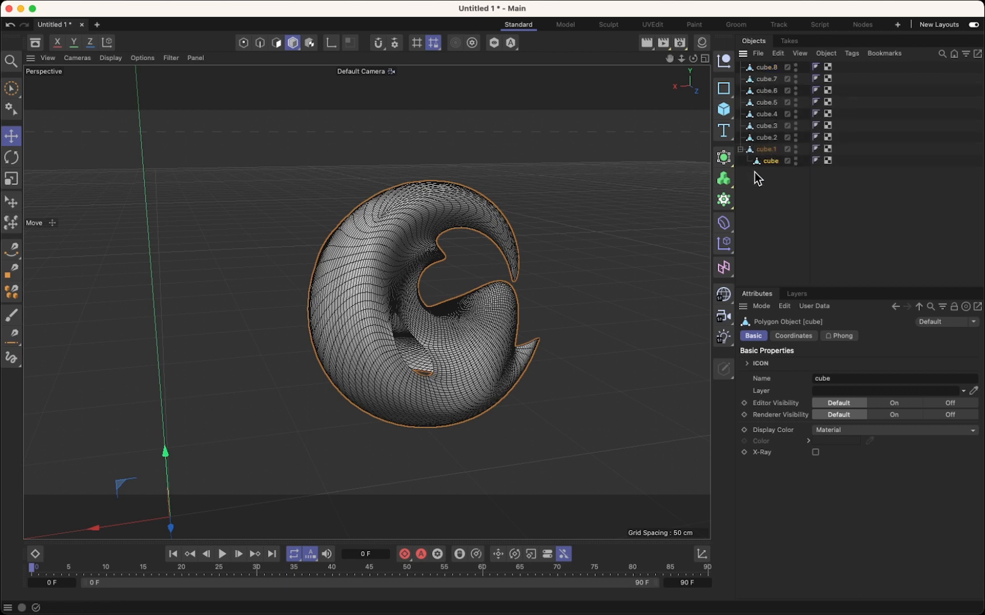
# Nest a new Bend deformer under cube.8 and a new Subdivision Surface under cube.7.
pyautogui.click(724, 223)
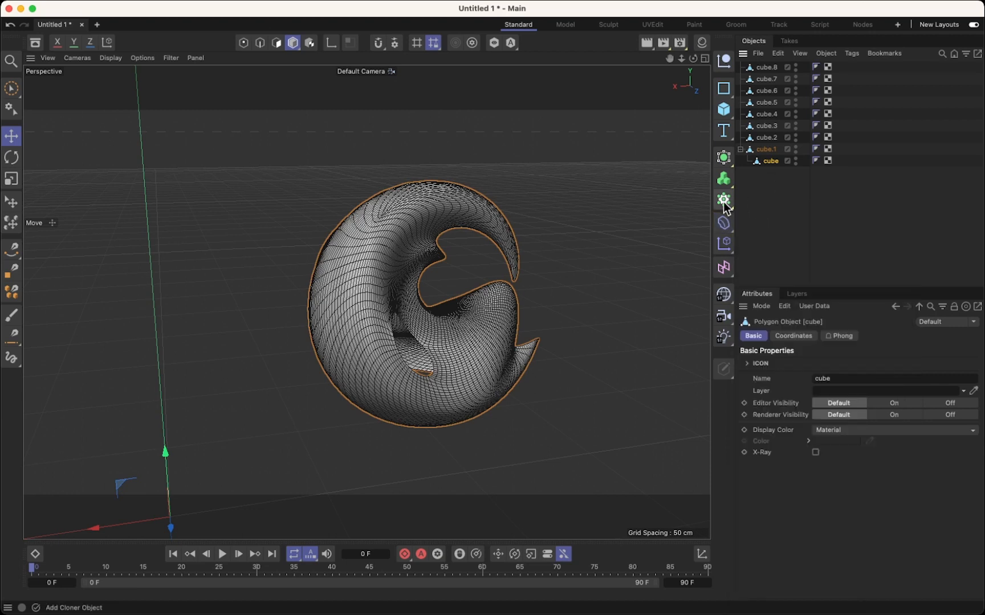
pyautogui.click(724, 222)
pyautogui.click(770, 229)
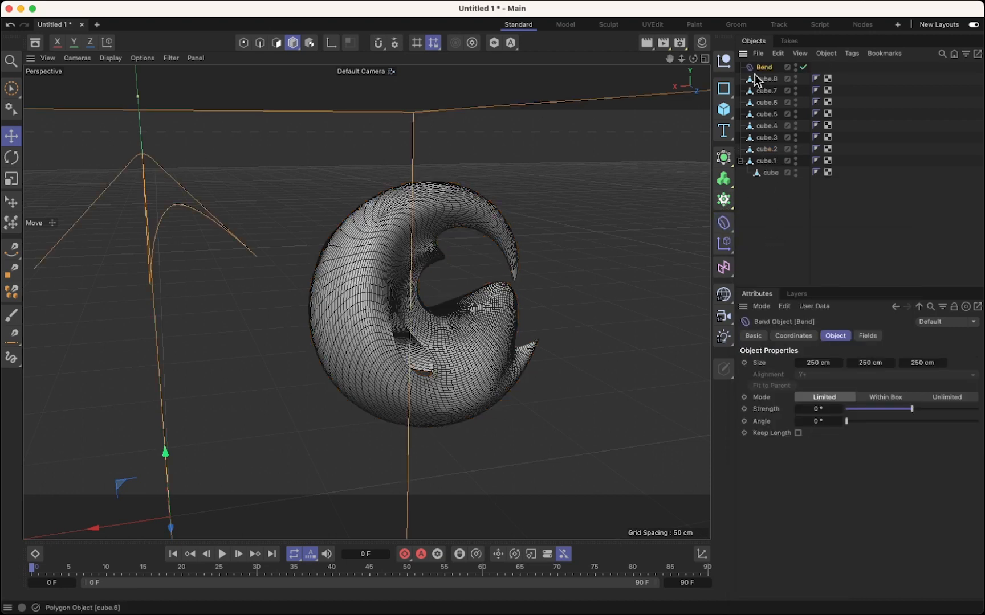
pyautogui.moveTo(755, 74); pyautogui.dragTo(764, 79)
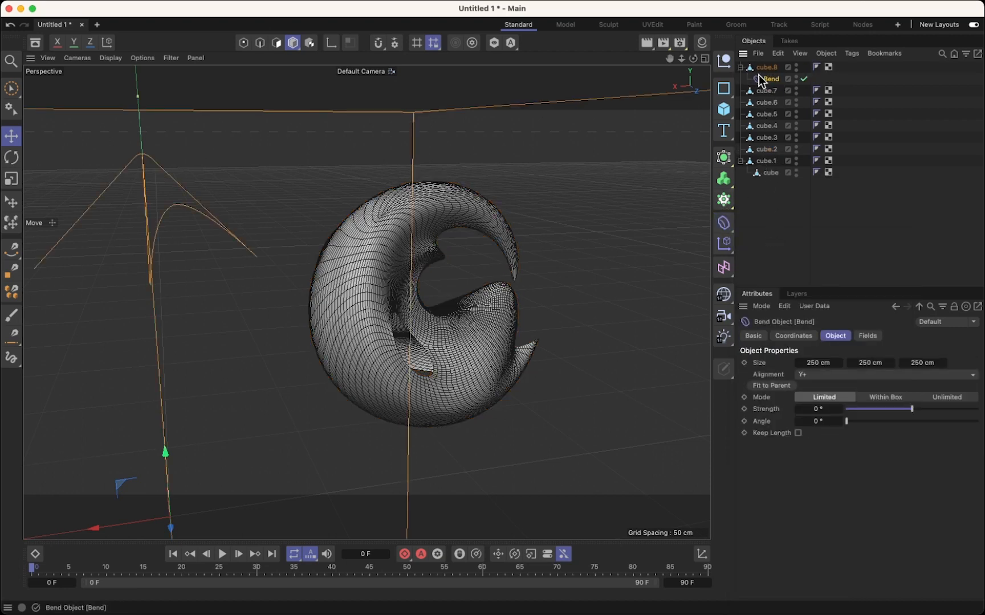
pyautogui.click(723, 158)
pyautogui.moveTo(760, 68); pyautogui.dragTo(764, 102)
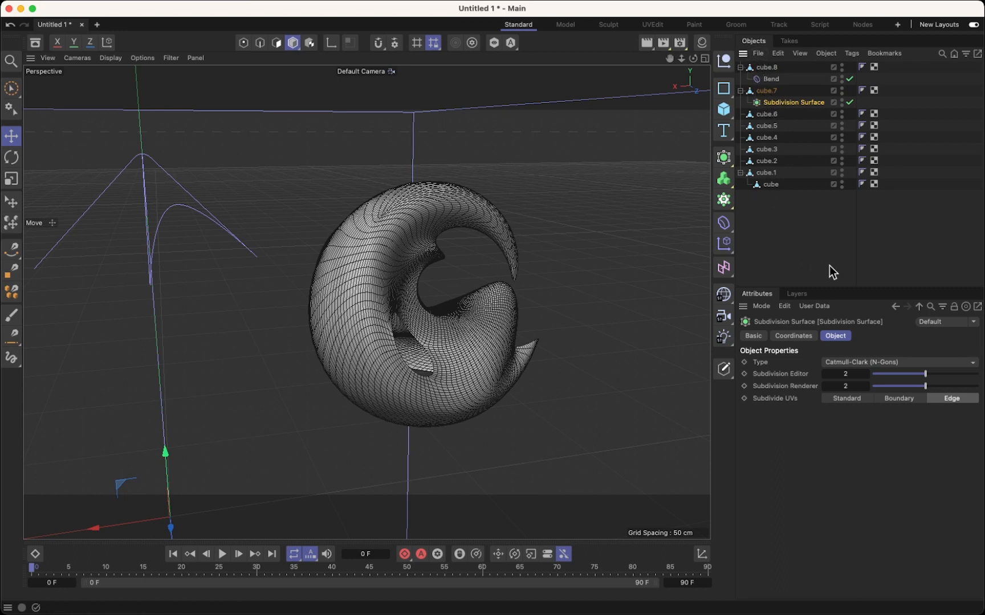
pyautogui.click(754, 69)
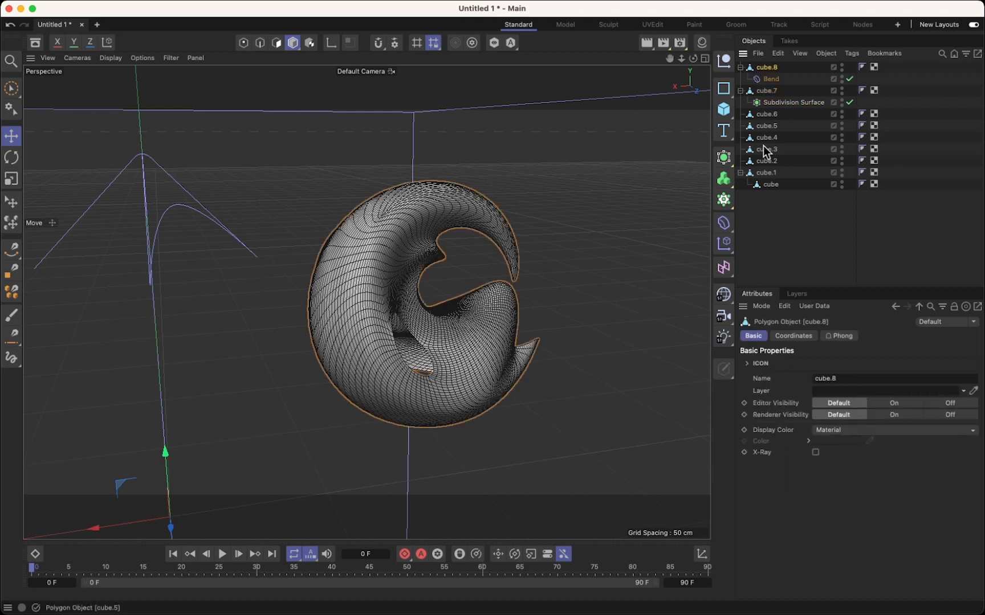
pyautogui.keyDown('shift'); pyautogui.click(771, 186); pyautogui.keyUp('shift')
pyautogui.rightClick(770, 185)
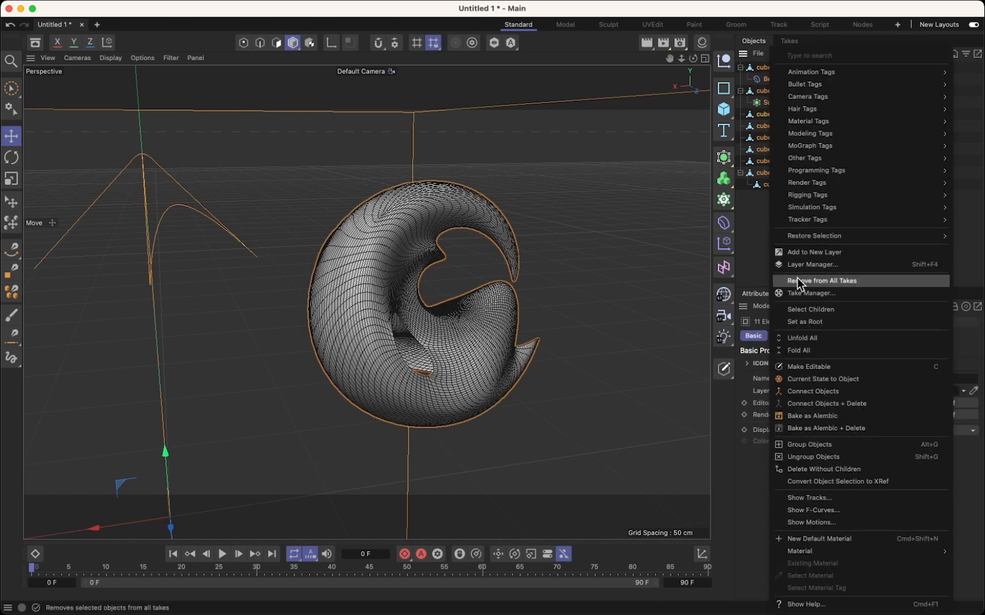
pyautogui.click(749, 196)
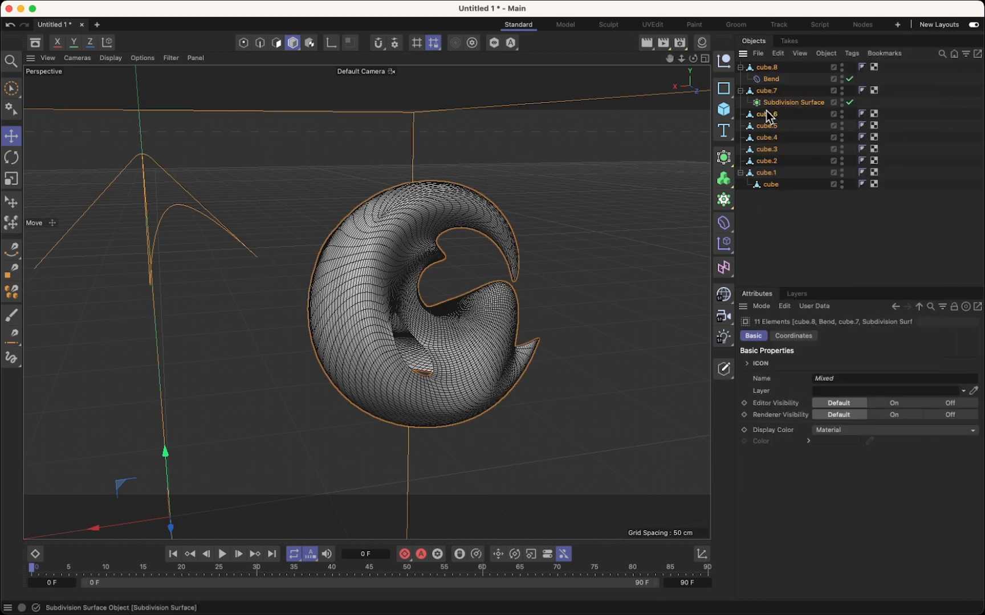
pyautogui.click(767, 202)
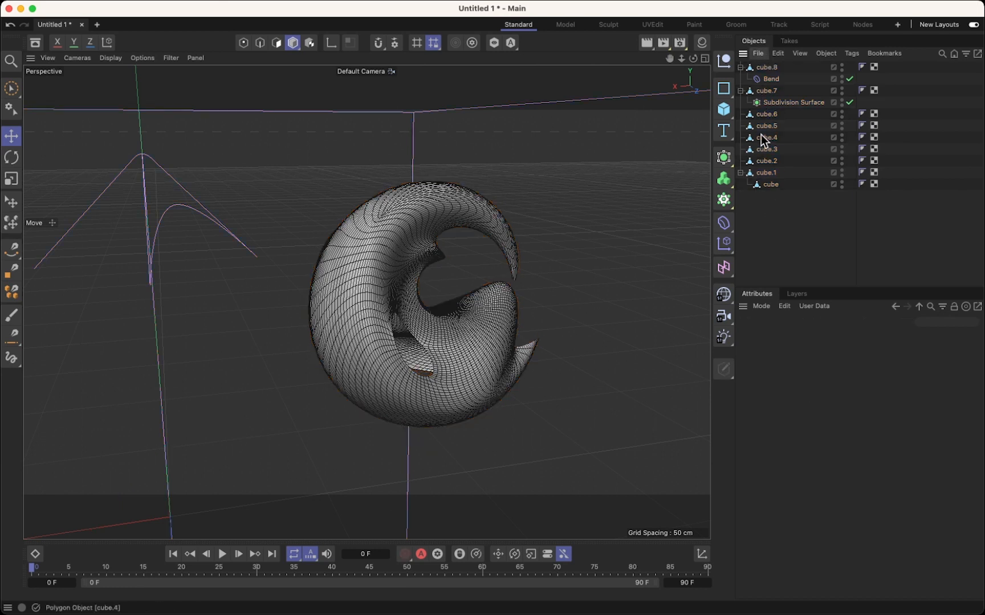
pyautogui.click(762, 70)
pyautogui.keyDown('shift'); pyautogui.click(771, 185); pyautogui.keyUp('shift')
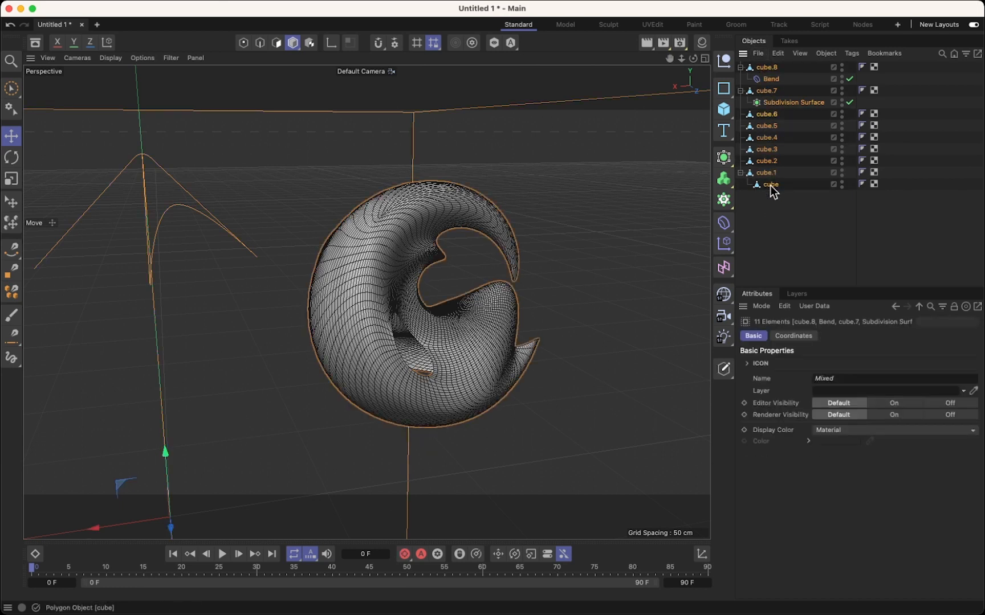
pyautogui.click(777, 211)
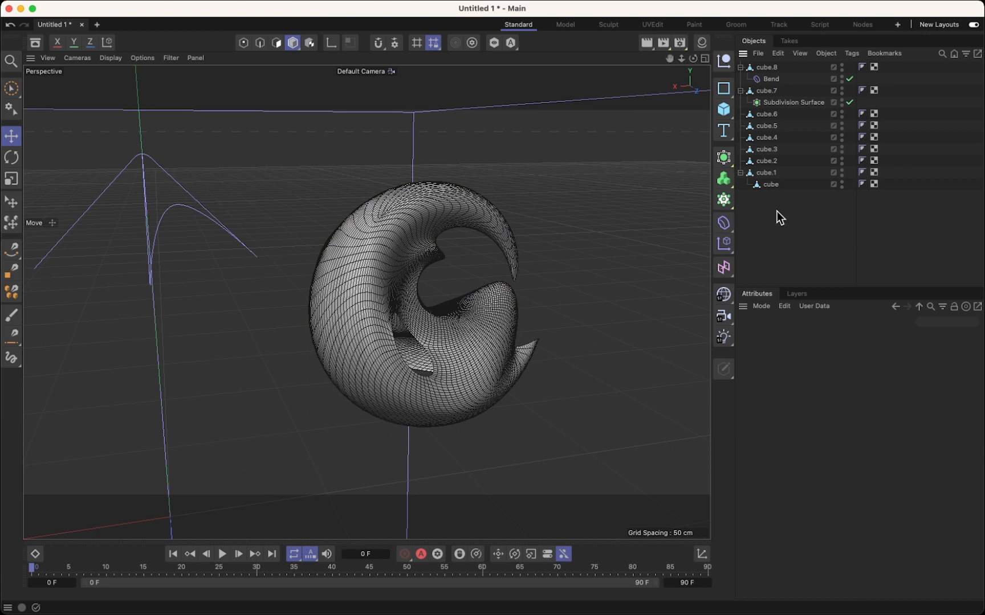
# Merge the whole hierarchy from cube.8 down to the nested cube into one mesh with Connect Objects + Delete.
pyautogui.click(762, 68)
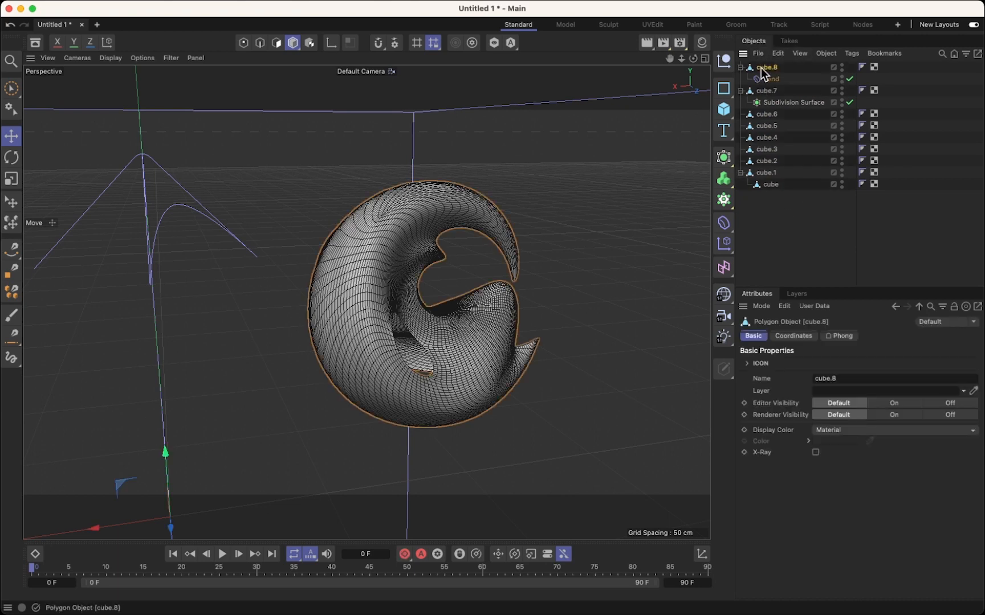
pyautogui.keyDown('shift'); pyautogui.click(769, 184); pyautogui.keyUp('shift')
pyautogui.rightClick(765, 186)
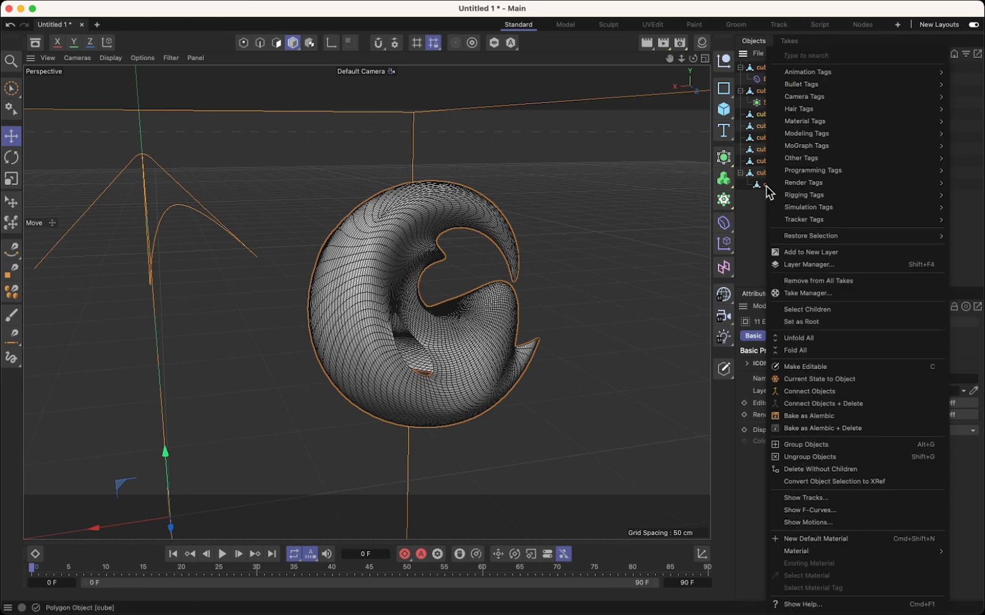
pyautogui.click(809, 404)
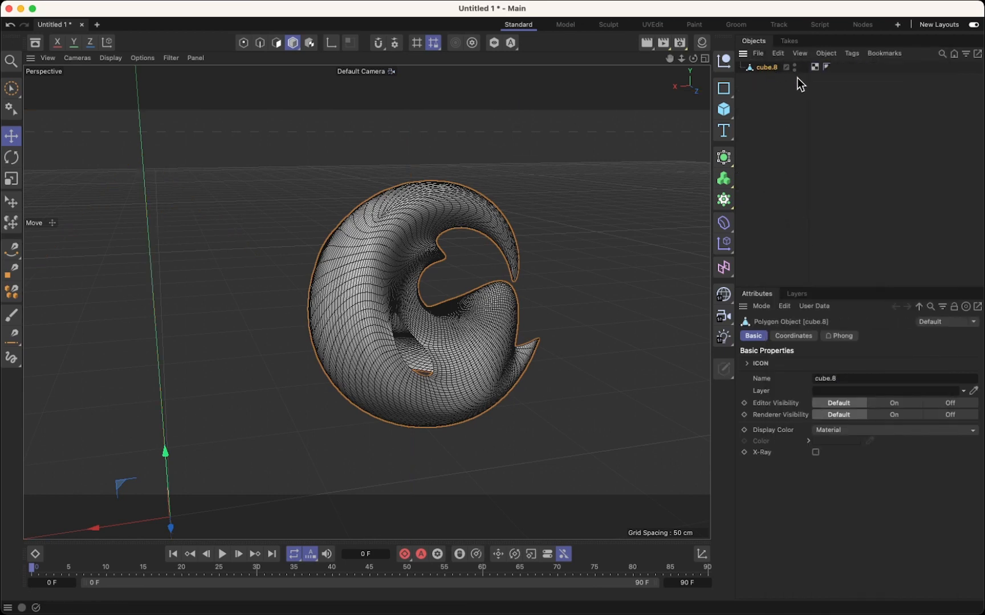
# Undo the merge, the nested Bend and Subdivision Surface, and all the cube copies, back to the single original baked cube.
pyautogui.press('super+z')
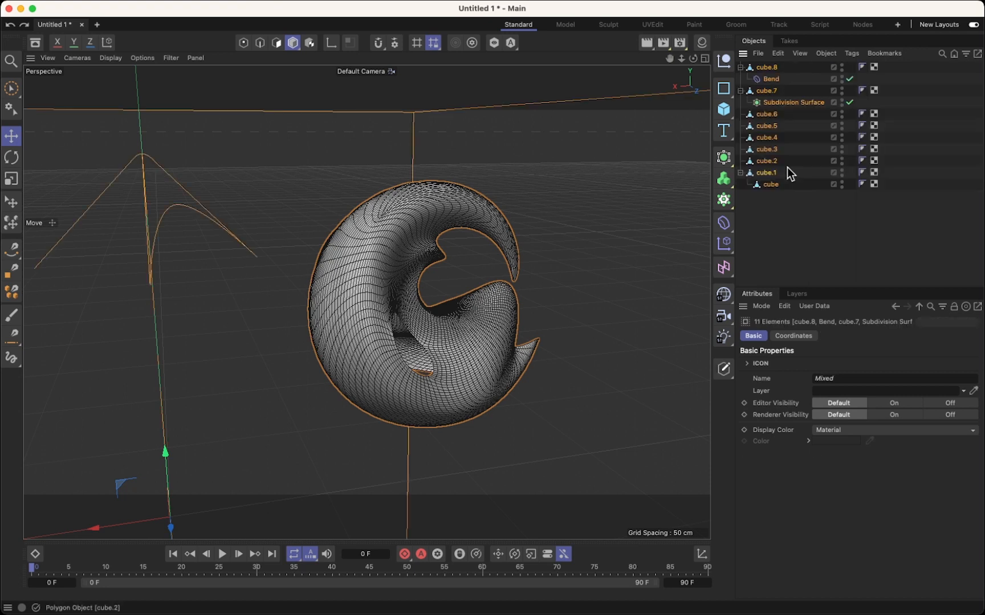
pyautogui.press('super+z')
pyautogui.press('super+z')
pyautogui.press('super+z')
pyautogui.press('super+z')
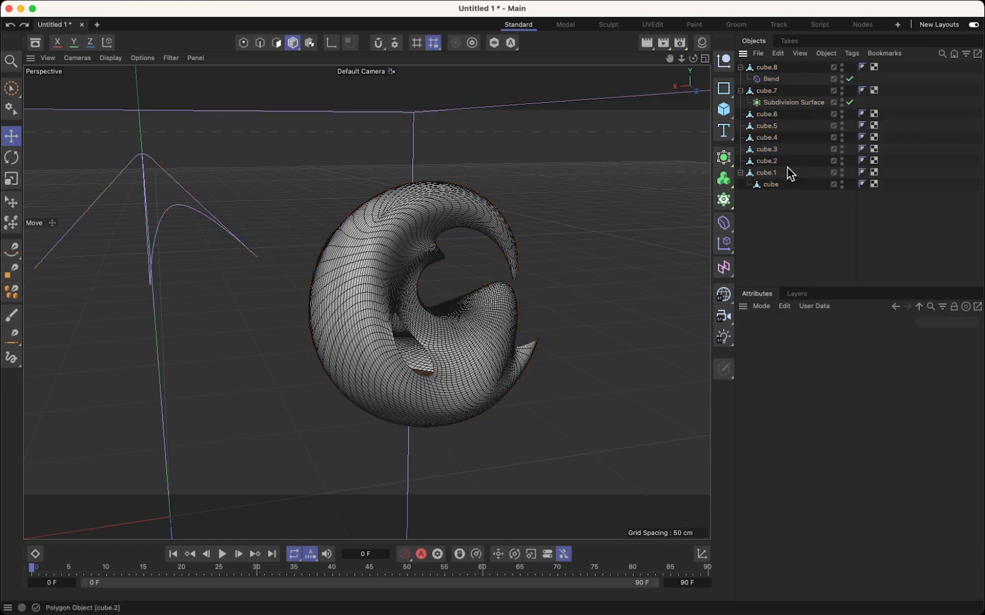
pyautogui.press('super+z')
pyautogui.press('super+z')
pyautogui.press('super+z')
pyautogui.press('super+z')
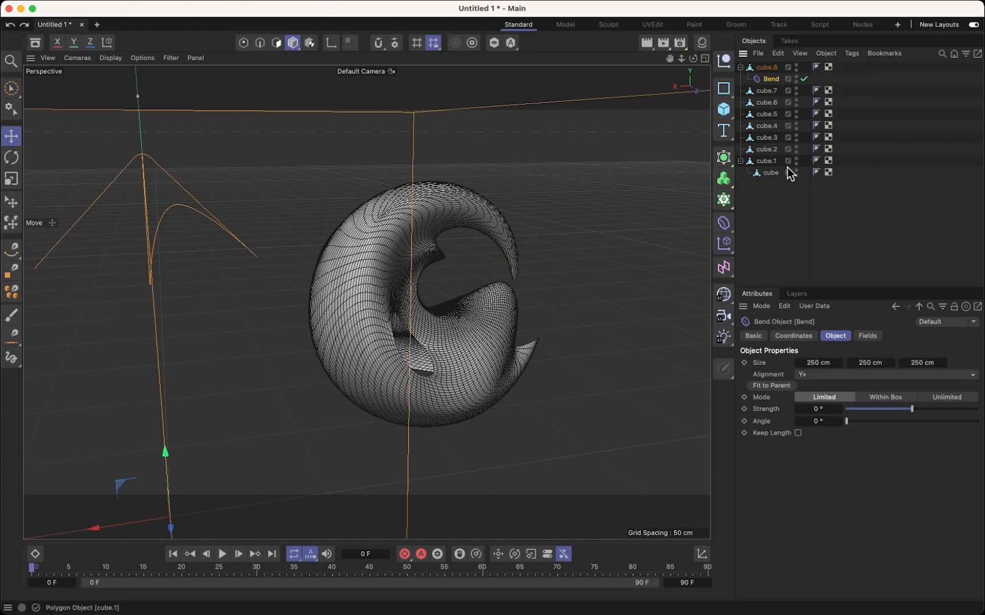
pyautogui.press('super+z')
pyautogui.press('super+z')
pyautogui.press('super+z')
pyautogui.press('super+z')
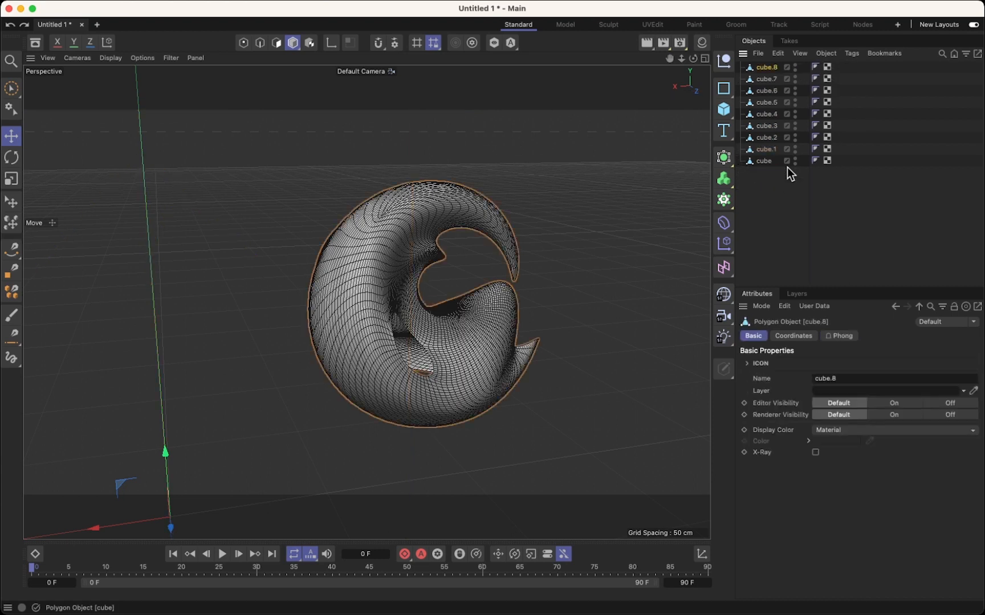
pyautogui.press('super+z')
pyautogui.press('super+z')
pyautogui.press('super+z')
pyautogui.press('super+z')
pyautogui.press('super+z')
pyautogui.press('super+z')
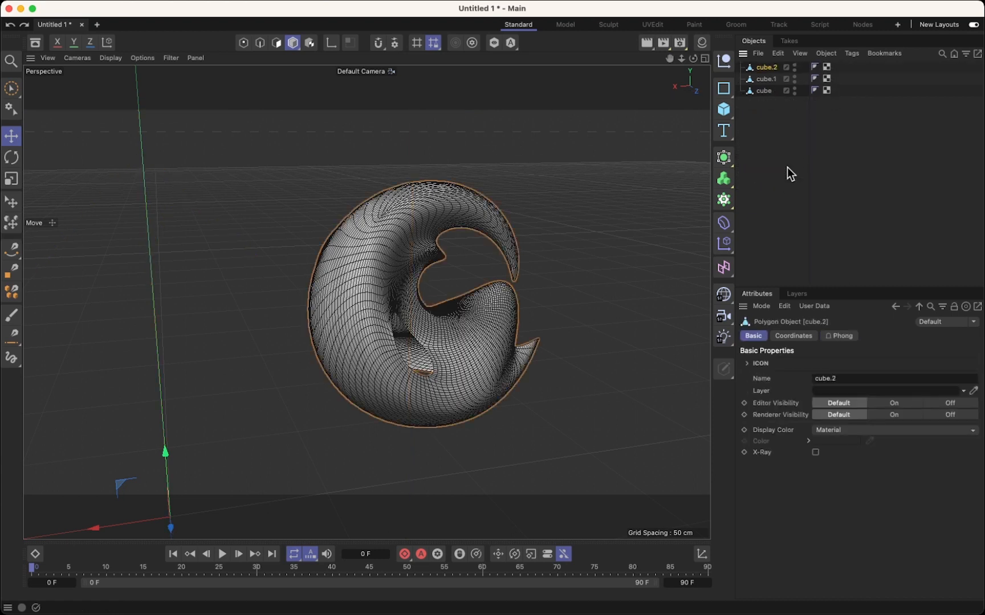
# Create a new default material in the Material Manager and open it in the Material Editor.
pyautogui.click(702, 45)
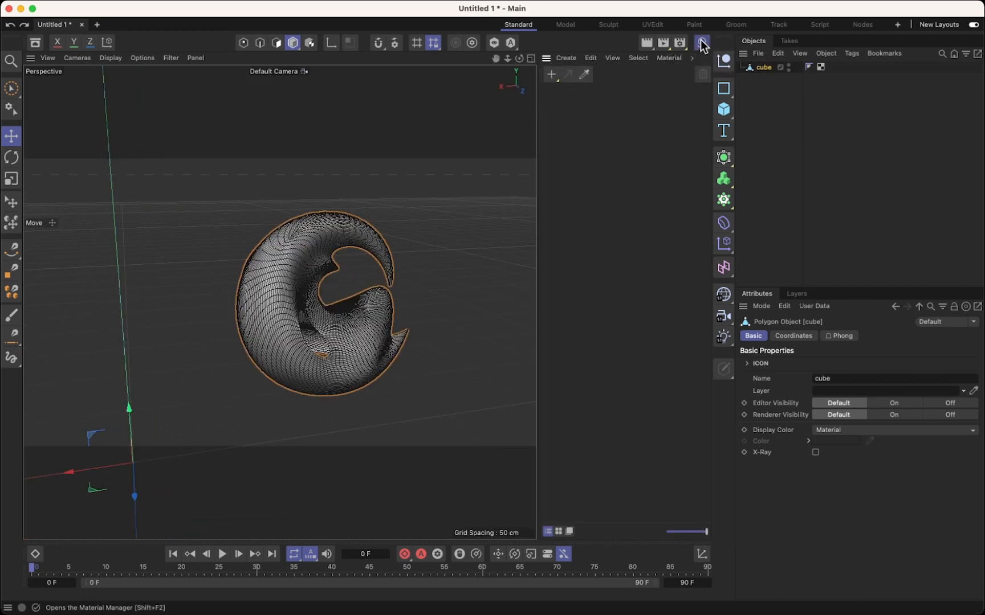
pyautogui.doubleClick(564, 158)
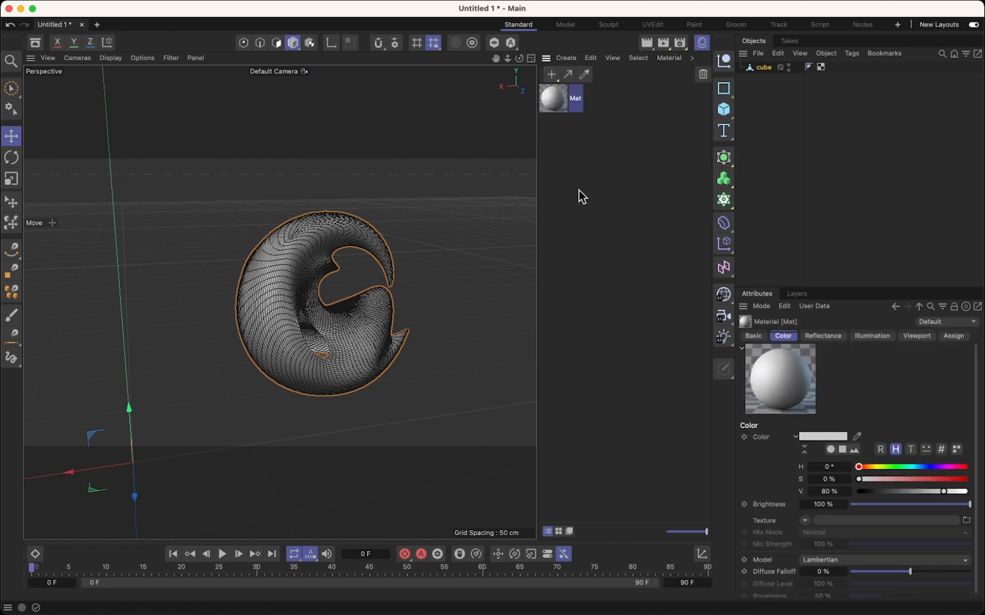
pyautogui.click(760, 120)
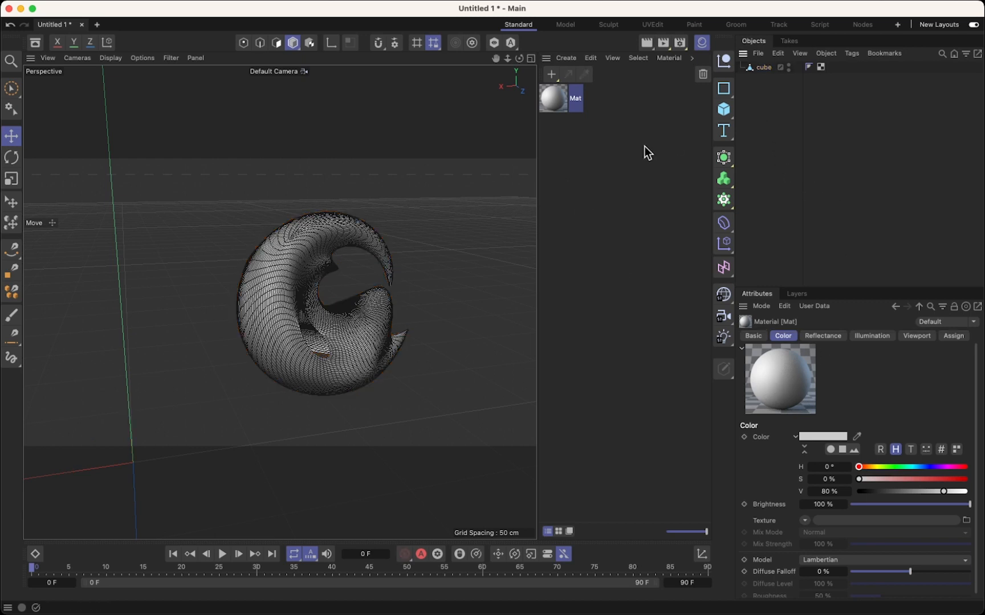
pyautogui.doubleClick(553, 97)
pyautogui.click(562, 87)
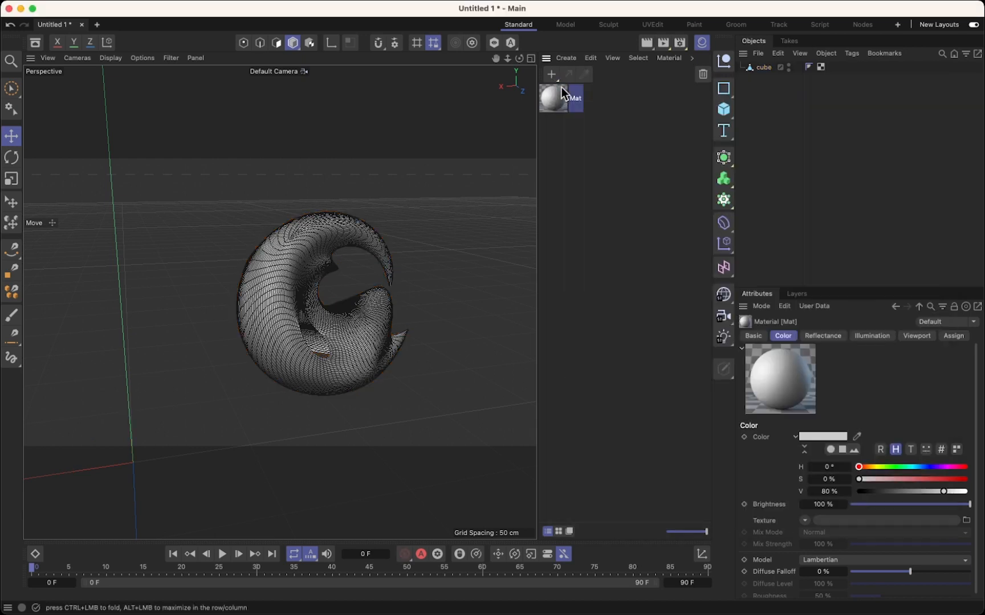
pyautogui.click(560, 140)
pyautogui.click(558, 98)
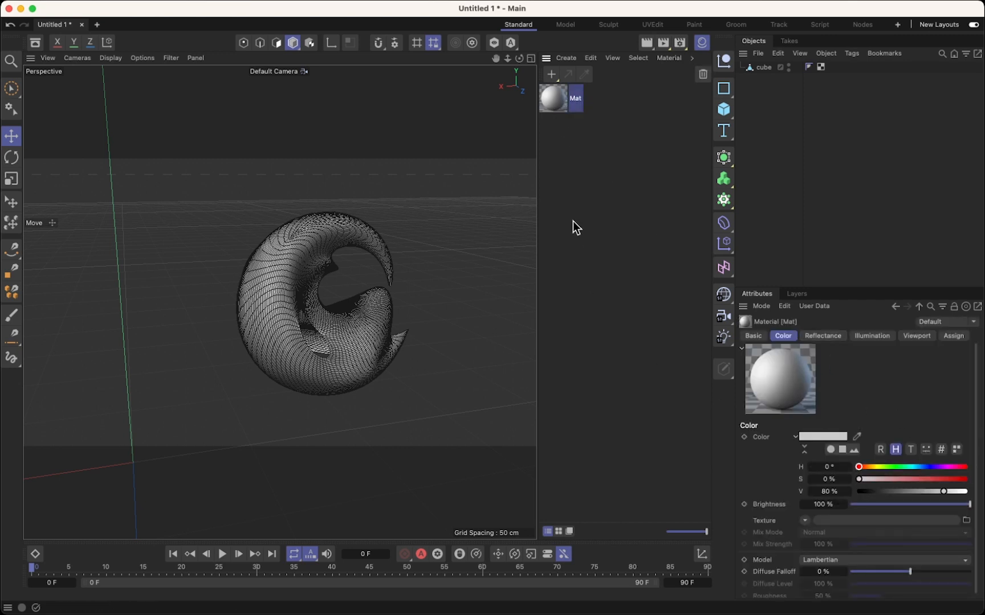
pyautogui.doubleClick(553, 99)
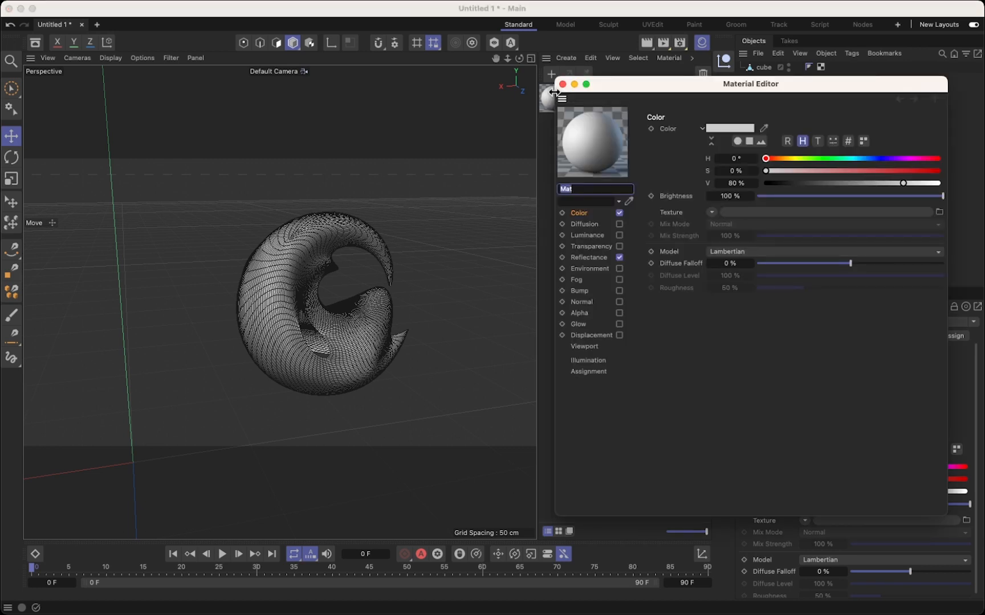
# Set the material's color to red with 87% saturation and 73% value.
pyautogui.moveTo(616, 87); pyautogui.dragTo(647, 88)
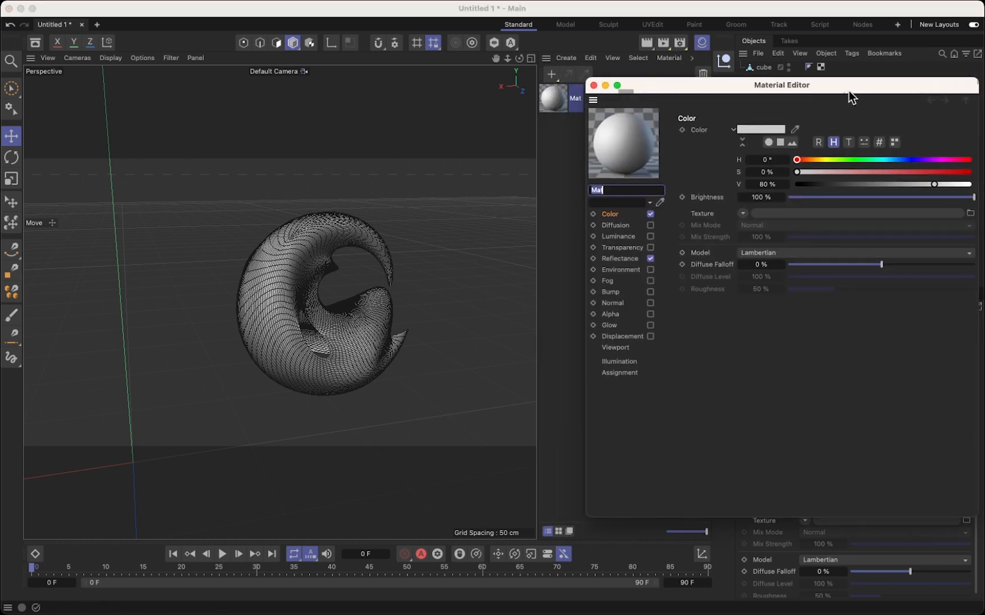
pyautogui.moveTo(849, 90); pyautogui.dragTo(803, 84)
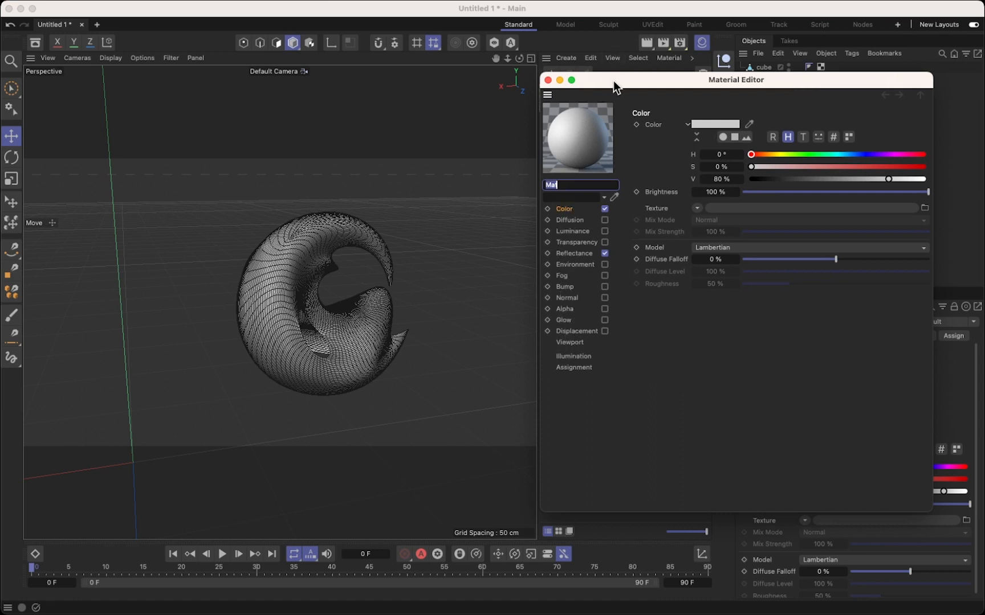
pyautogui.moveTo(613, 80); pyautogui.dragTo(724, 53)
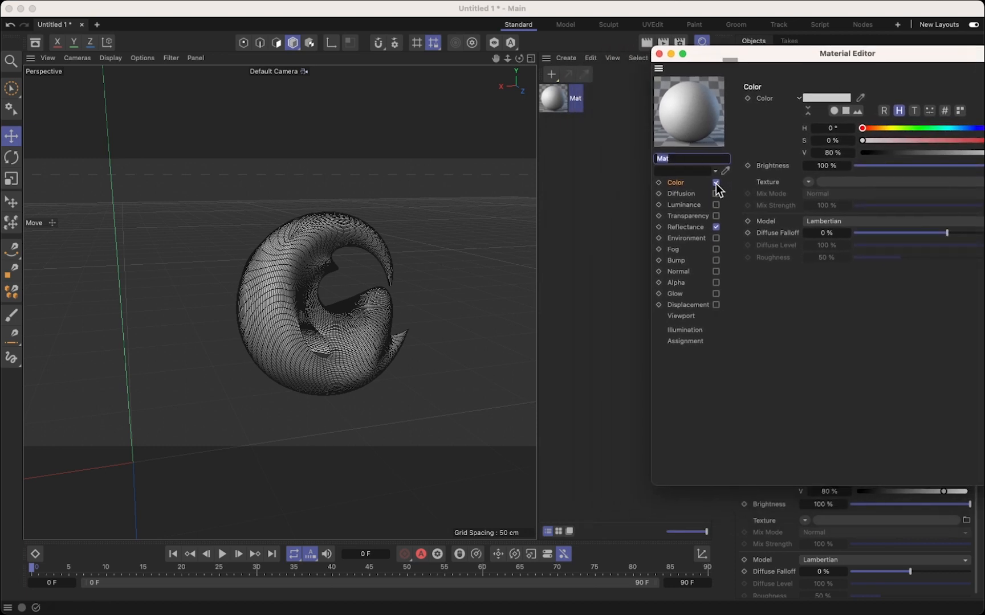
pyautogui.click(974, 141)
pyautogui.moveTo(935, 56); pyautogui.dragTo(870, 56)
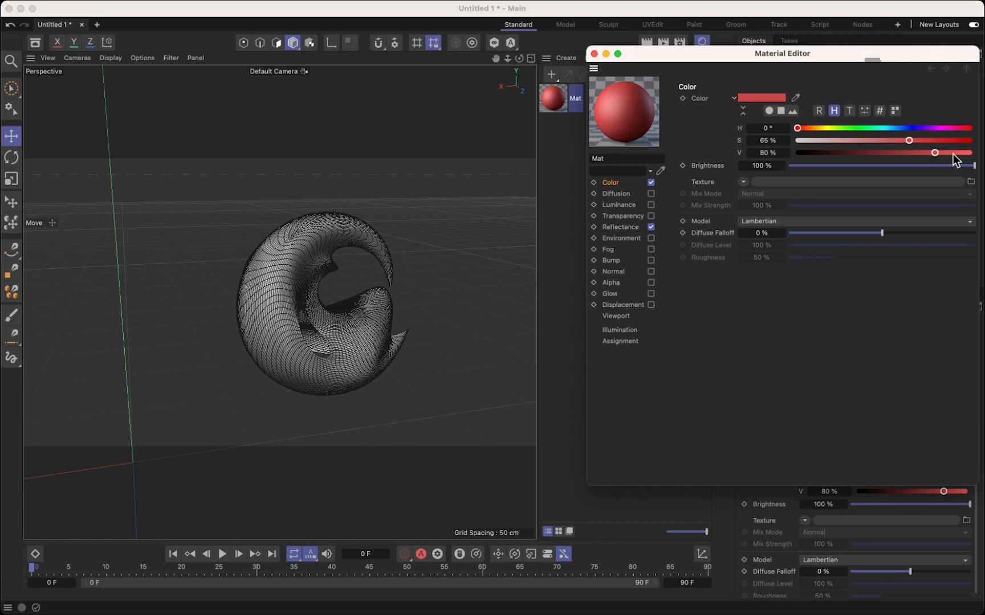
pyautogui.click(946, 140)
pyautogui.click(923, 152)
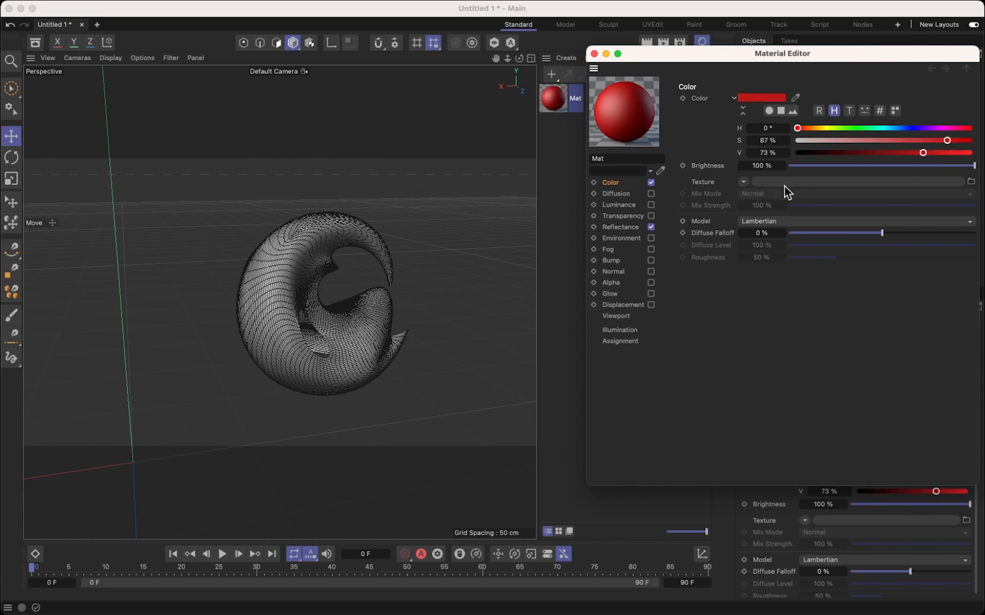
pyautogui.click(743, 181)
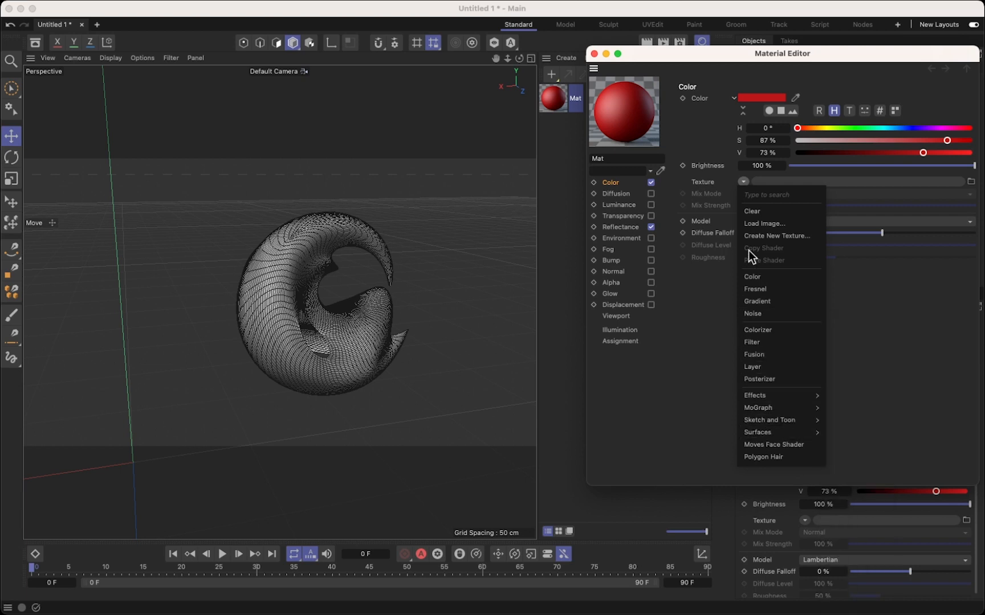
pyautogui.click(697, 288)
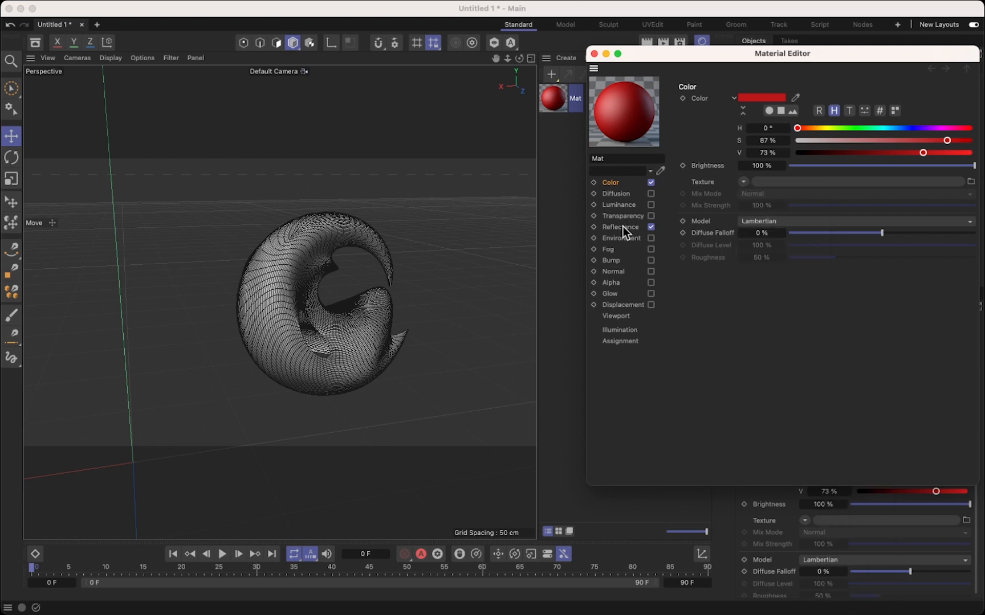
# Disable the material's Reflectance channel and close the Material Editor.
pyautogui.click(651, 227)
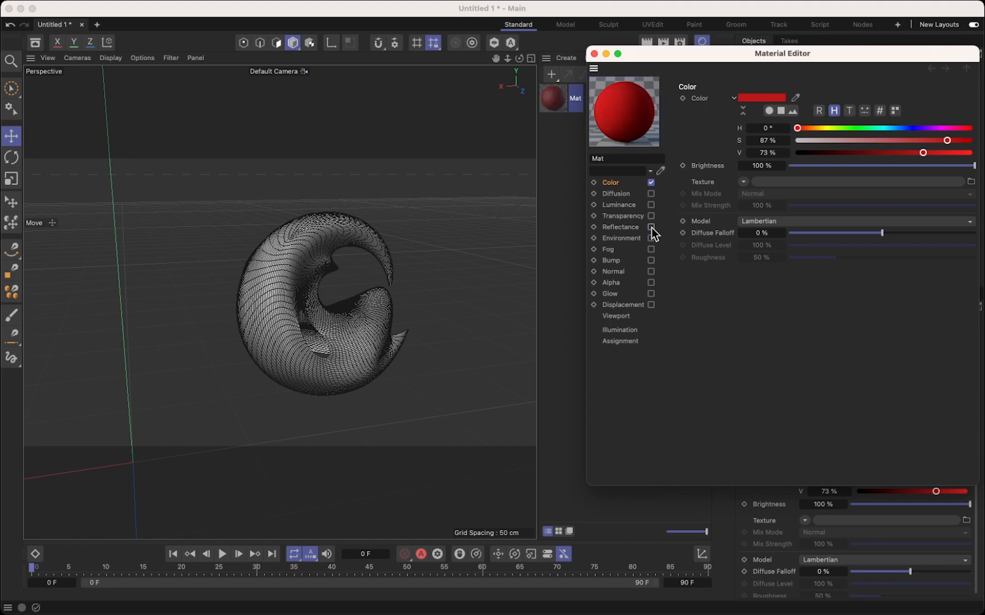
pyautogui.click(651, 227)
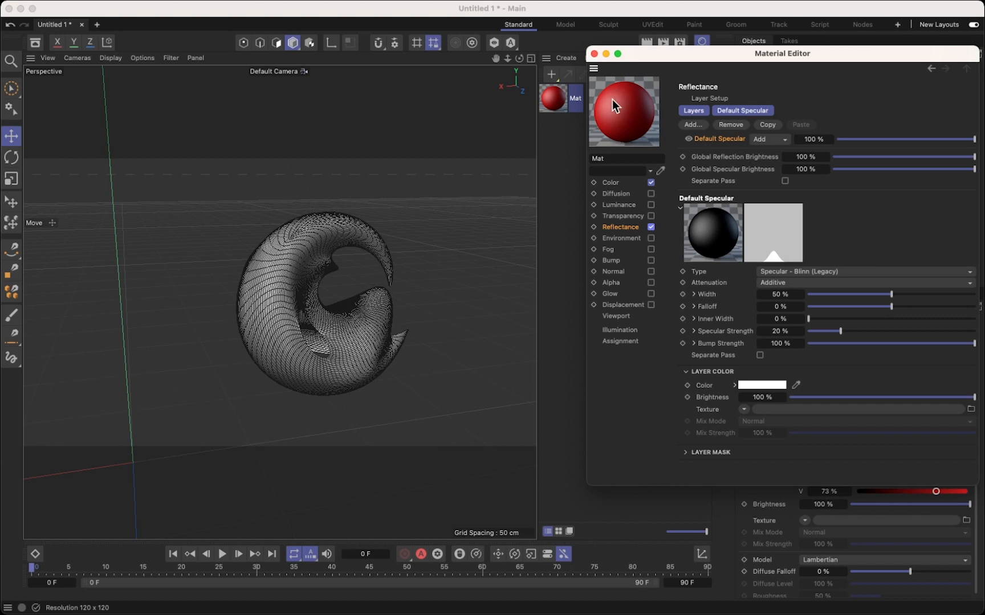
pyautogui.click(651, 227)
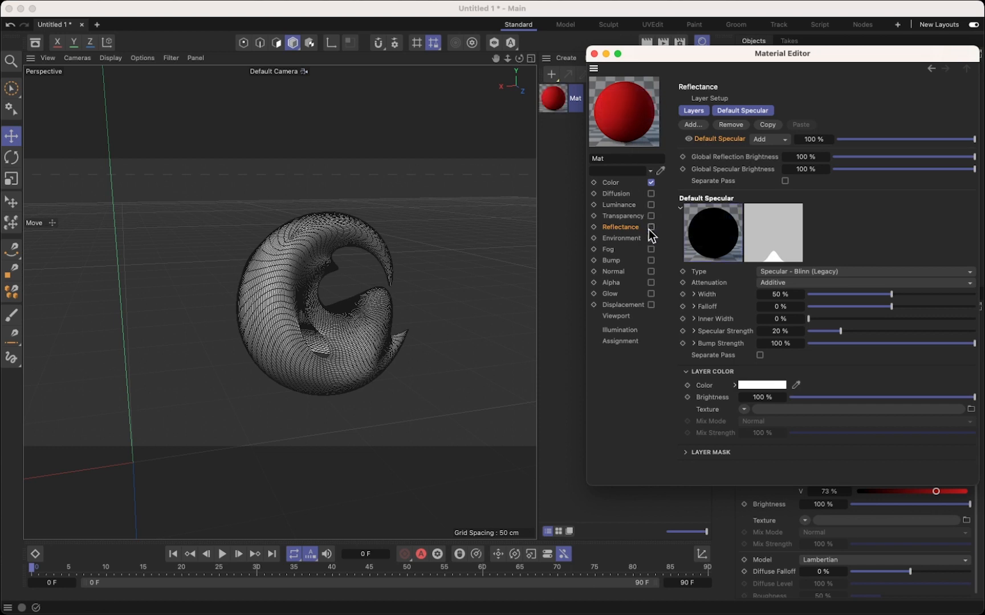
pyautogui.click(594, 54)
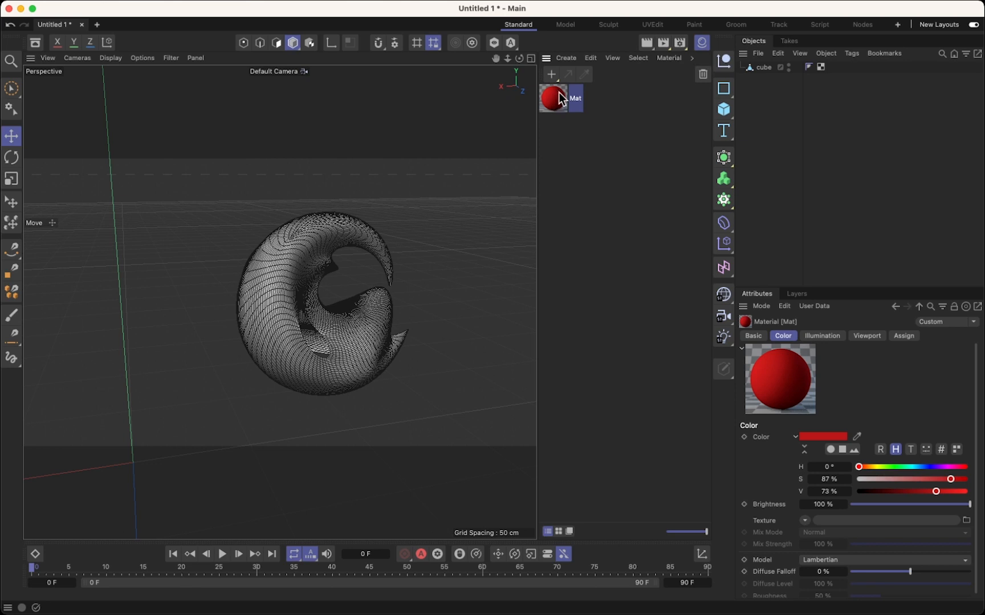
# Apply the red material to the bent cube mesh and hide the Material Manager.
pyautogui.moveTo(559, 93); pyautogui.dragTo(288, 264)
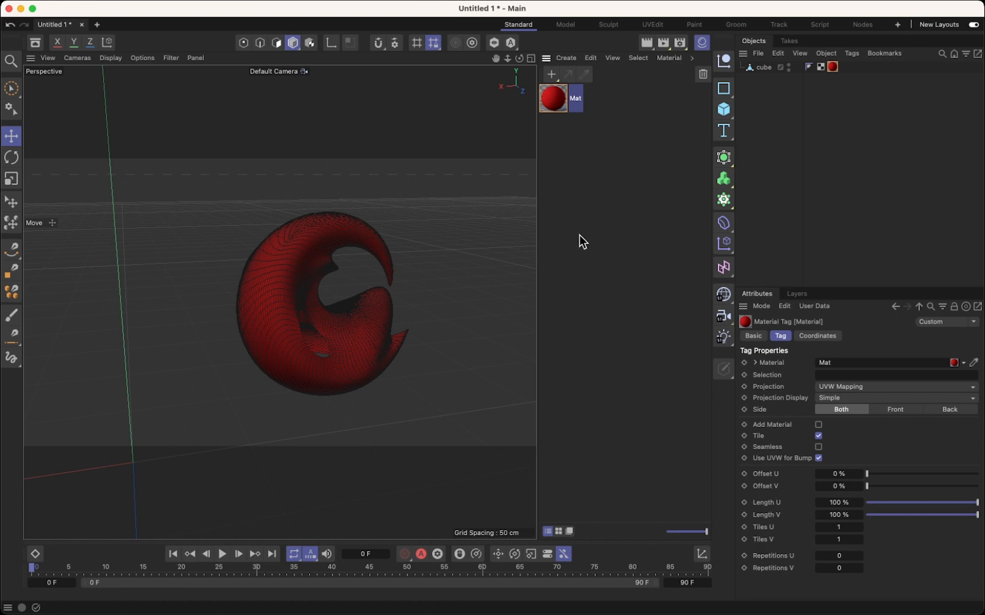
pyautogui.moveTo(536, 215); pyautogui.dragTo(630, 212)
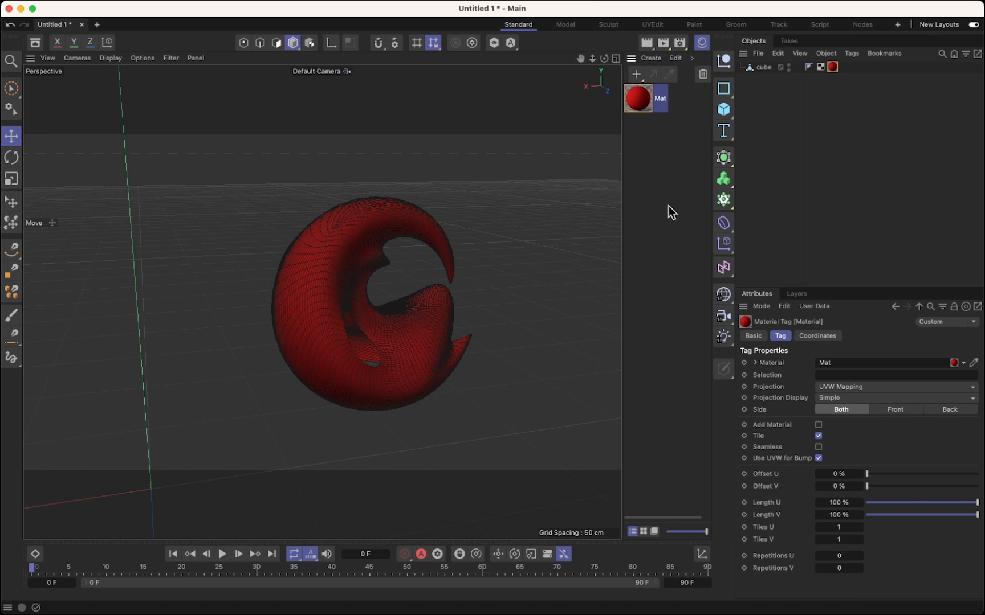
pyautogui.click(704, 41)
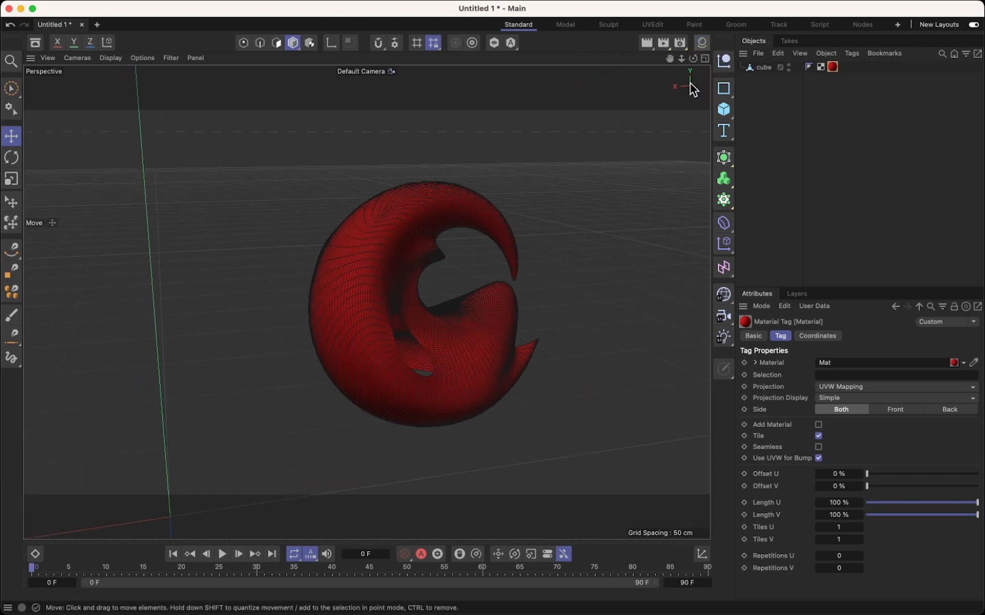
pyautogui.scroll(2, 442, 333)
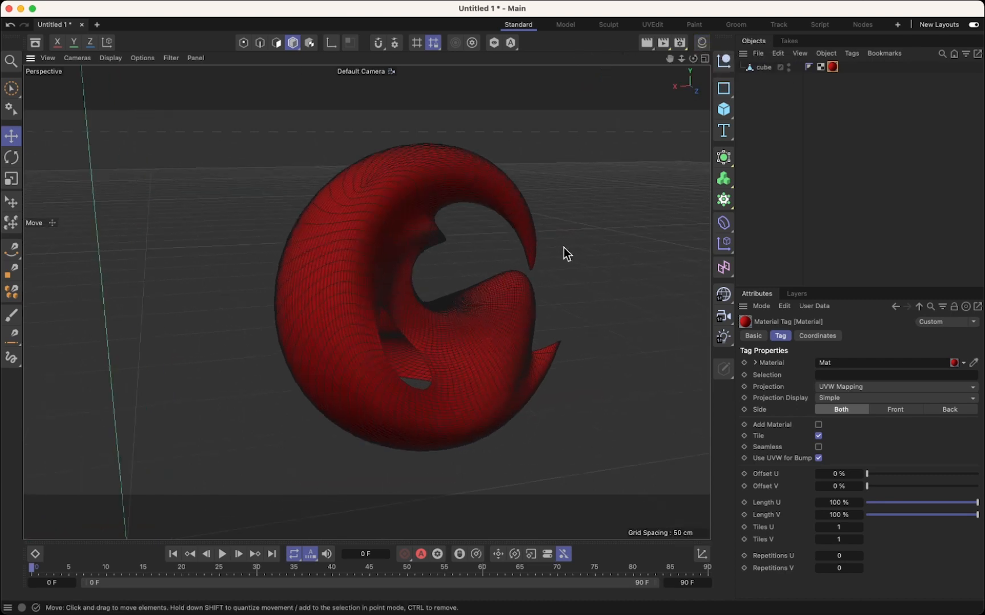
# Open the FBX export settings and examine the Animation and Materials options, trying the Material option on and off.
pyautogui.keyDown('alt'); pyautogui.moveTo(551, 253); pyautogui.dragTo(632, 256); pyautogui.keyUp('alt')
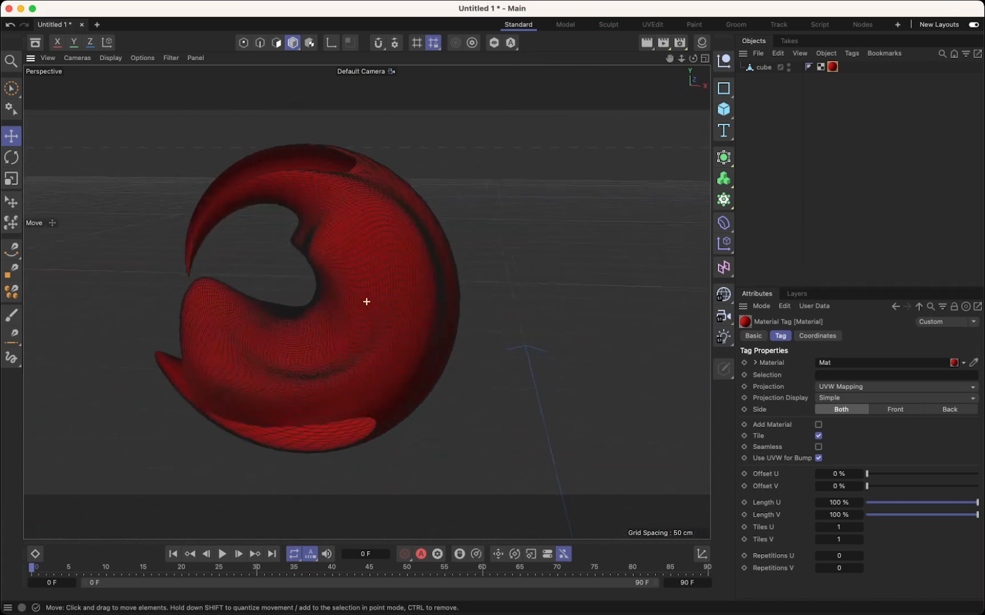
pyautogui.keyDown('alt'); pyautogui.moveTo(367, 301); pyautogui.dragTo(510, 259); pyautogui.keyUp('alt')
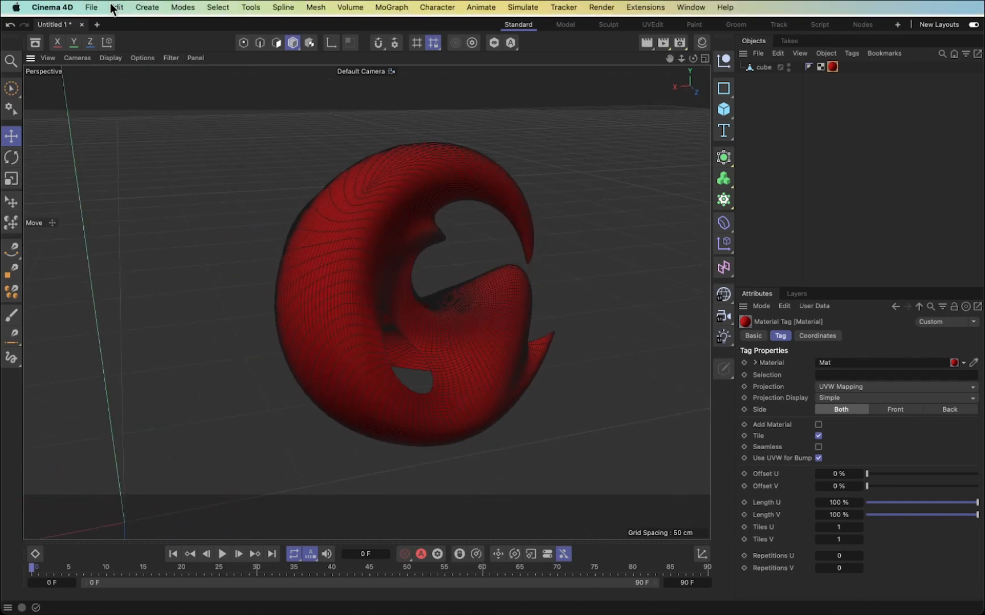
pyautogui.click(91, 8)
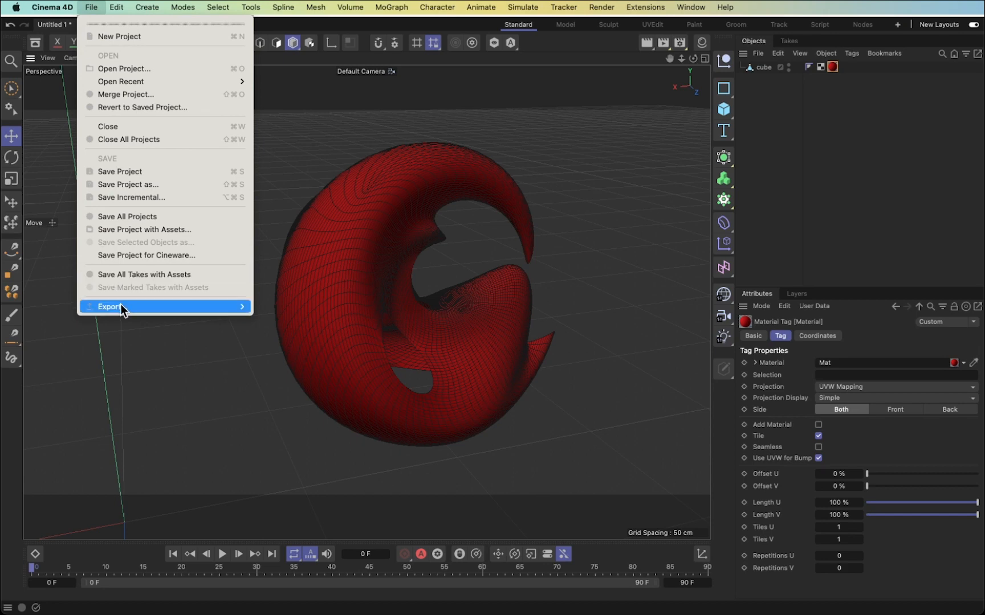
pyautogui.moveTo(122, 307)
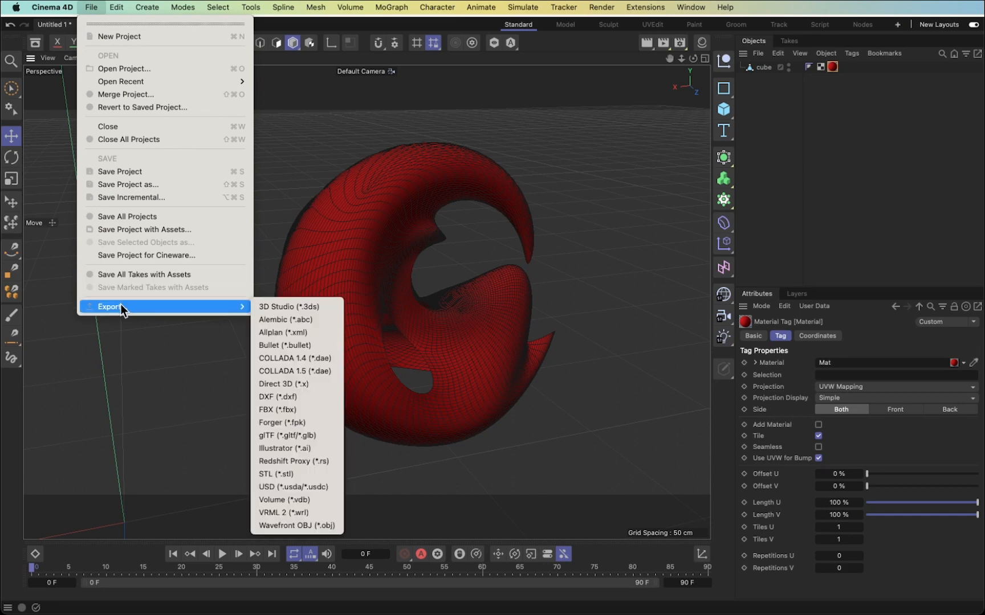
pyautogui.click(269, 411)
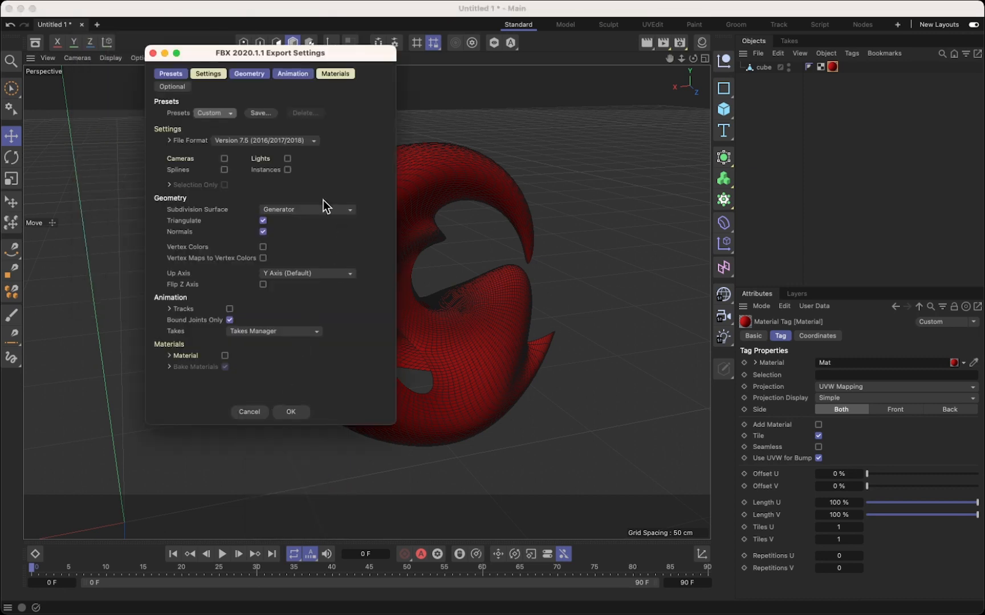
pyautogui.click(305, 79)
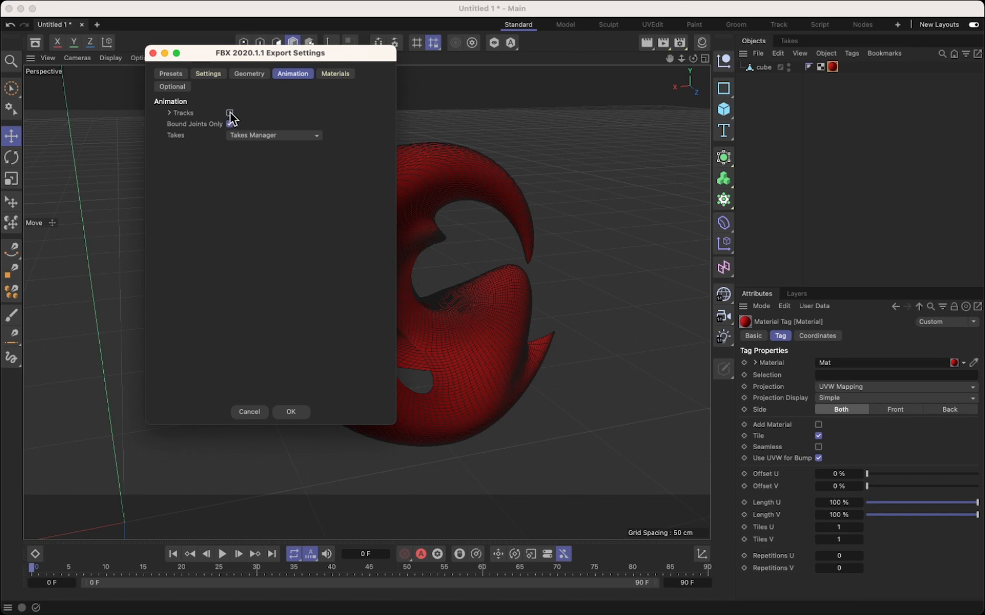
pyautogui.click(340, 73)
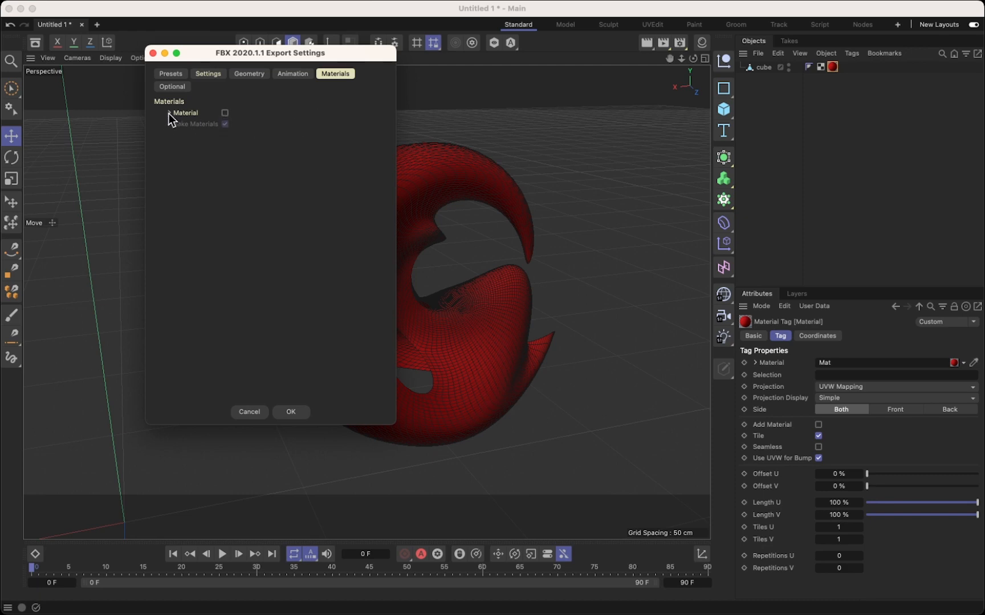
pyautogui.click(225, 113)
pyautogui.click(226, 113)
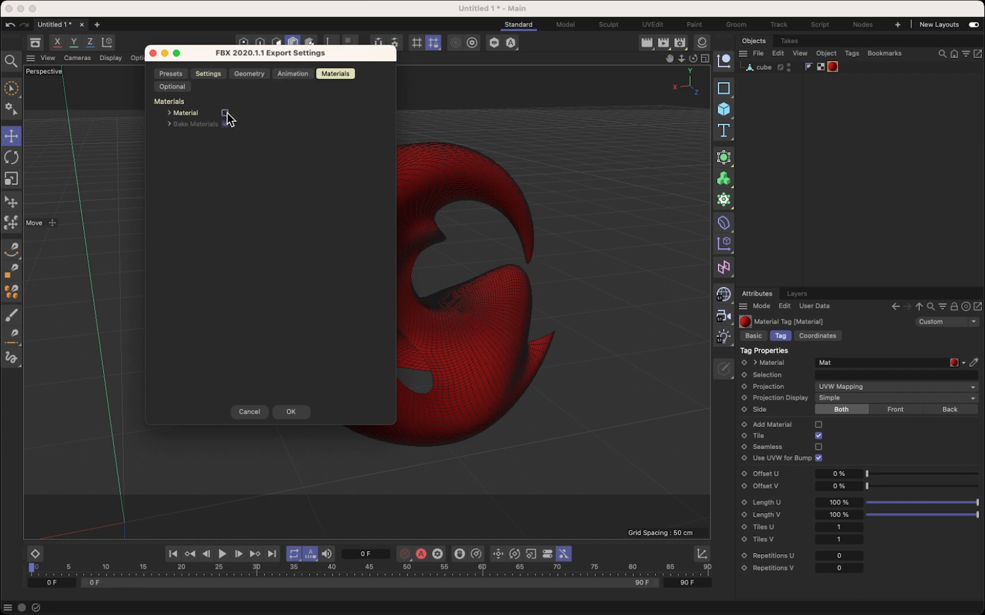
# Review the Presets, Settings, Geometry, Animation and Materials categories of the FBX export settings, and close them without exporting.
pyautogui.click(172, 72)
pyautogui.click(207, 73)
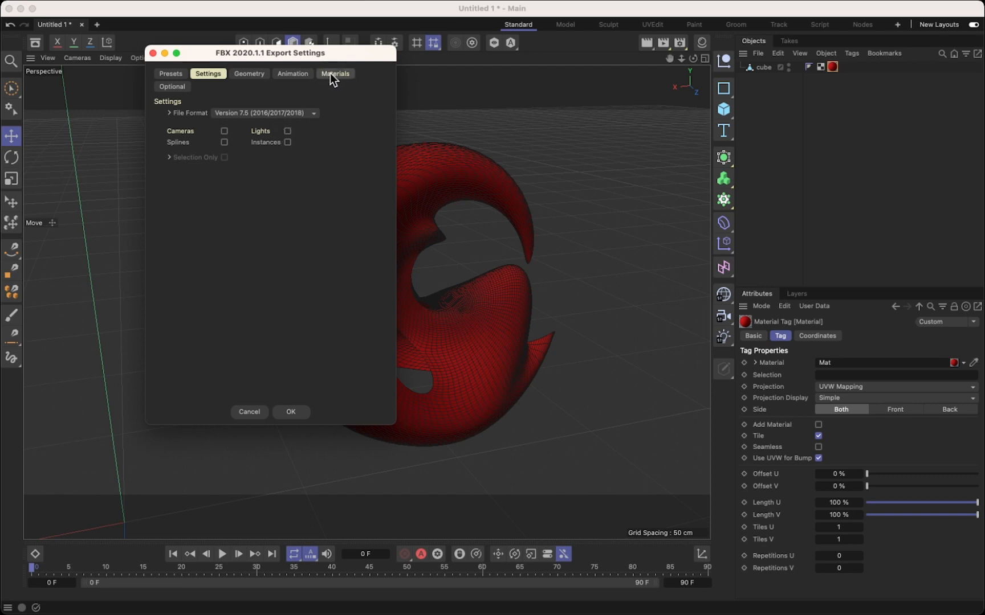
pyautogui.click(178, 75)
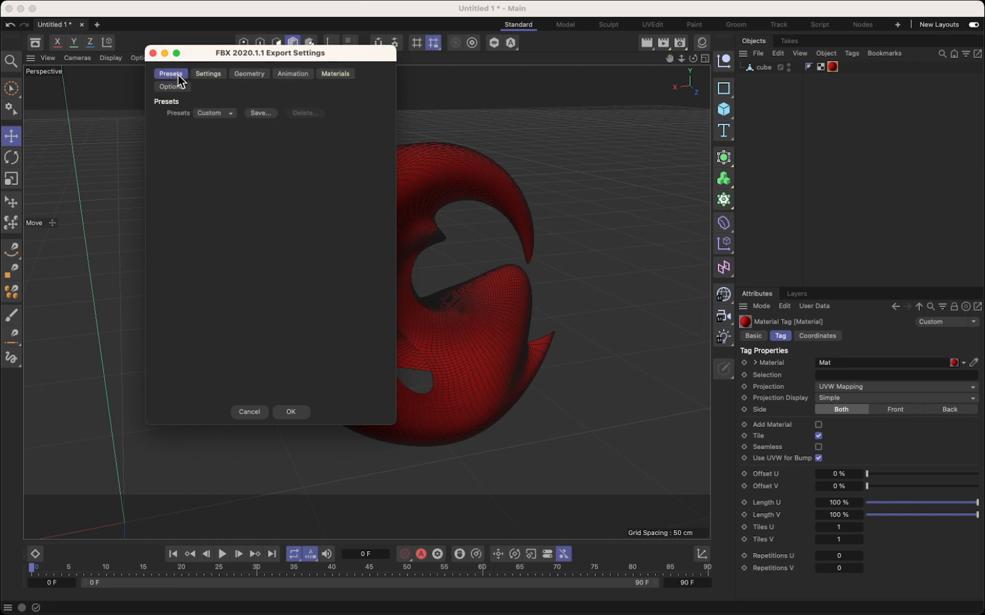
pyautogui.click(204, 74)
pyautogui.click(242, 73)
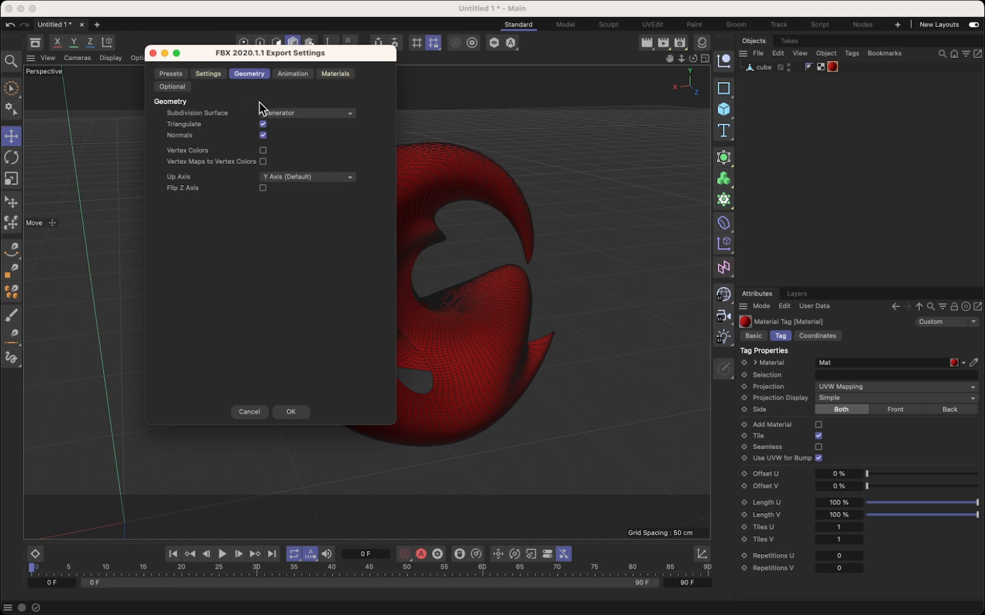
pyautogui.click(293, 73)
pyautogui.click(336, 74)
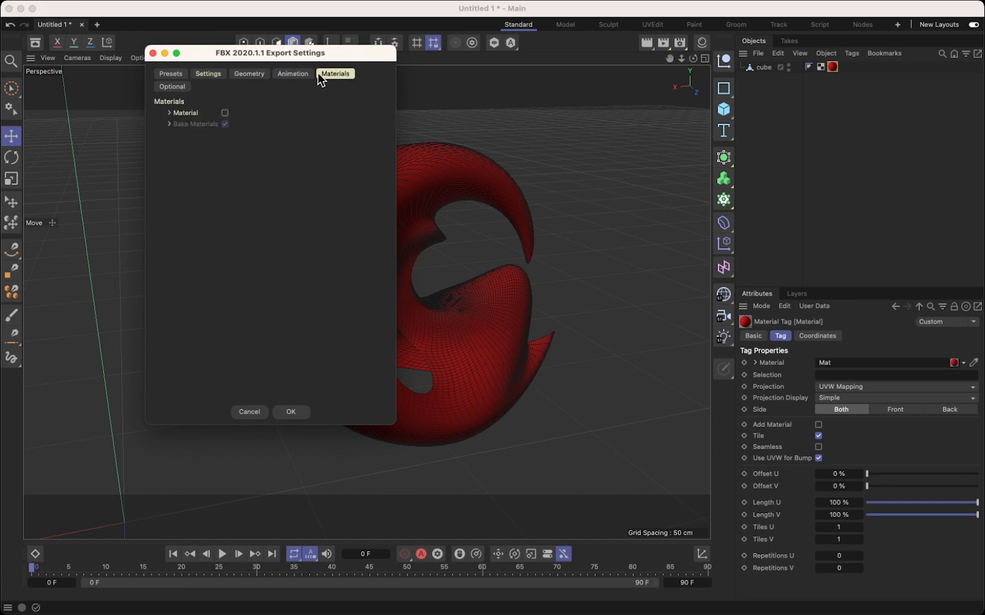
pyautogui.click(293, 74)
pyautogui.click(249, 73)
pyautogui.click(169, 73)
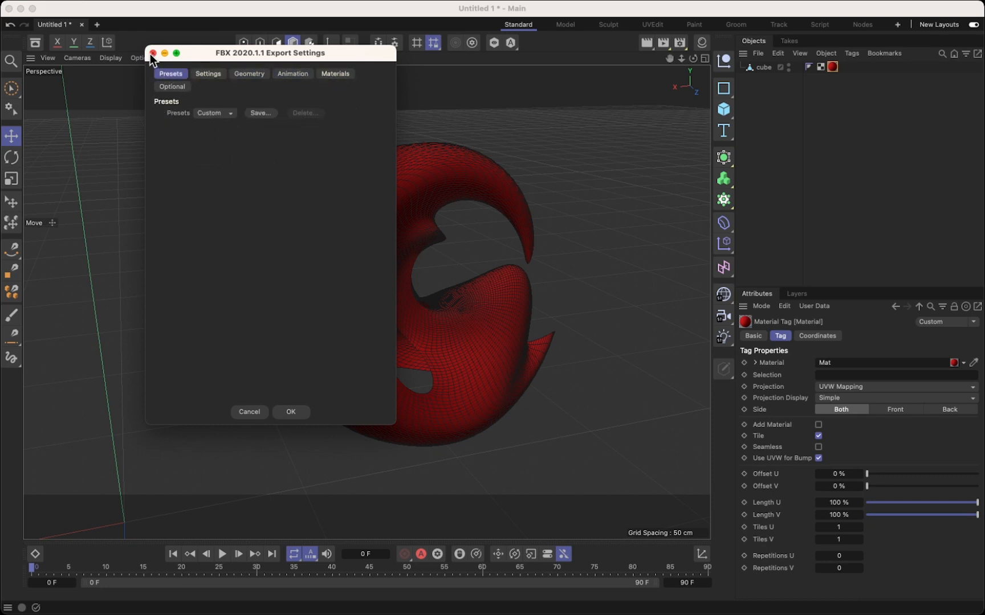
pyautogui.click(152, 53)
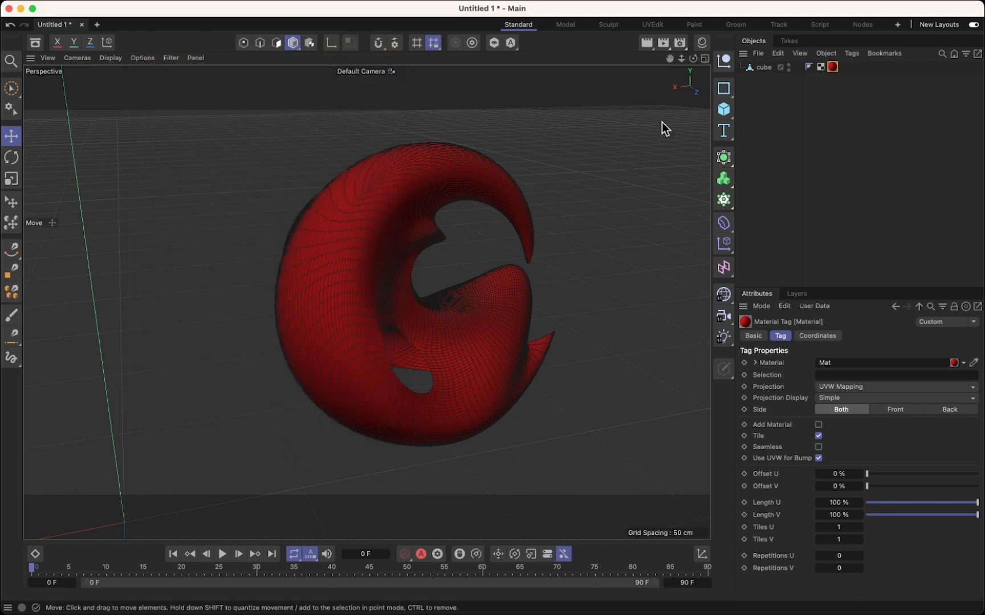
# Render a preview of the red bent mesh in the perspective view and return to the normal display.
pyautogui.moveTo(669, 58); pyautogui.dragTo(634, 51)
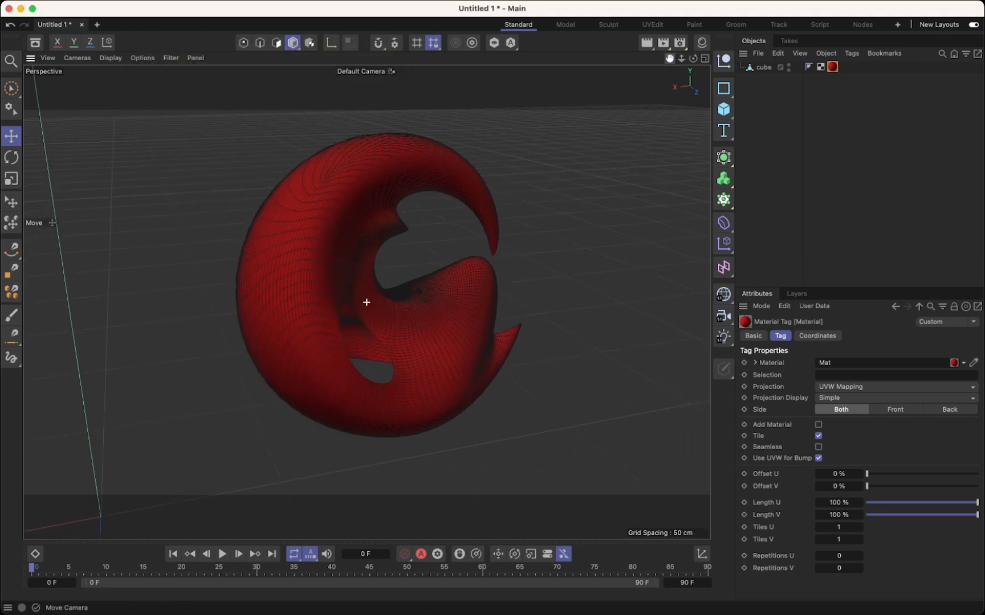
pyautogui.moveTo(589, 218)
pyautogui.keyDown('alt'); pyautogui.mouseDown()
pyautogui.moveTo(525, 225)
pyautogui.moveTo(584, 228)
pyautogui.moveTo(589, 215)
pyautogui.moveTo(515, 219)
pyautogui.moveTo(571, 223)
pyautogui.moveTo(584, 213)
pyautogui.mouseUp(); pyautogui.keyUp('alt')
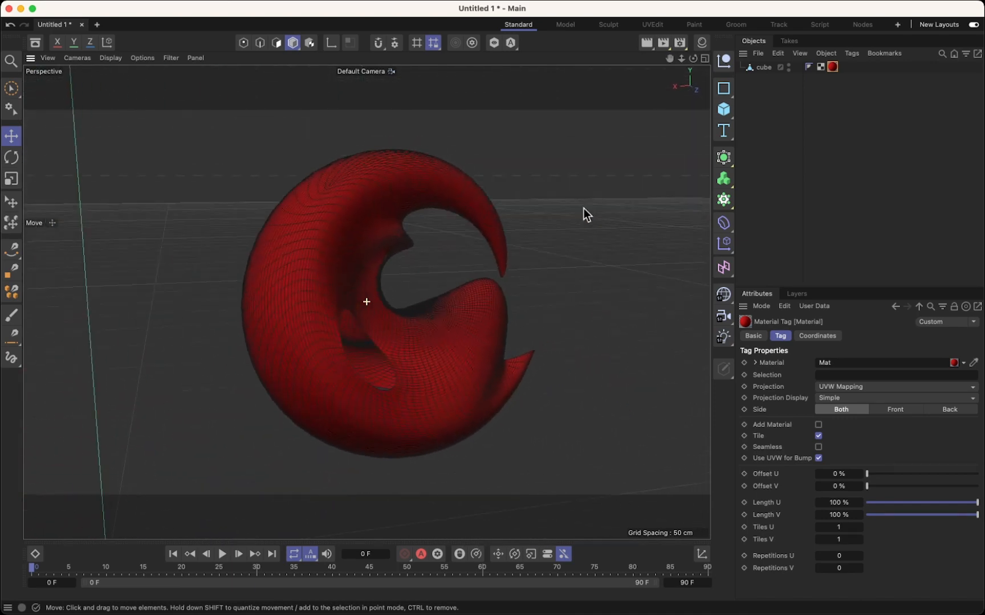
pyautogui.click(646, 44)
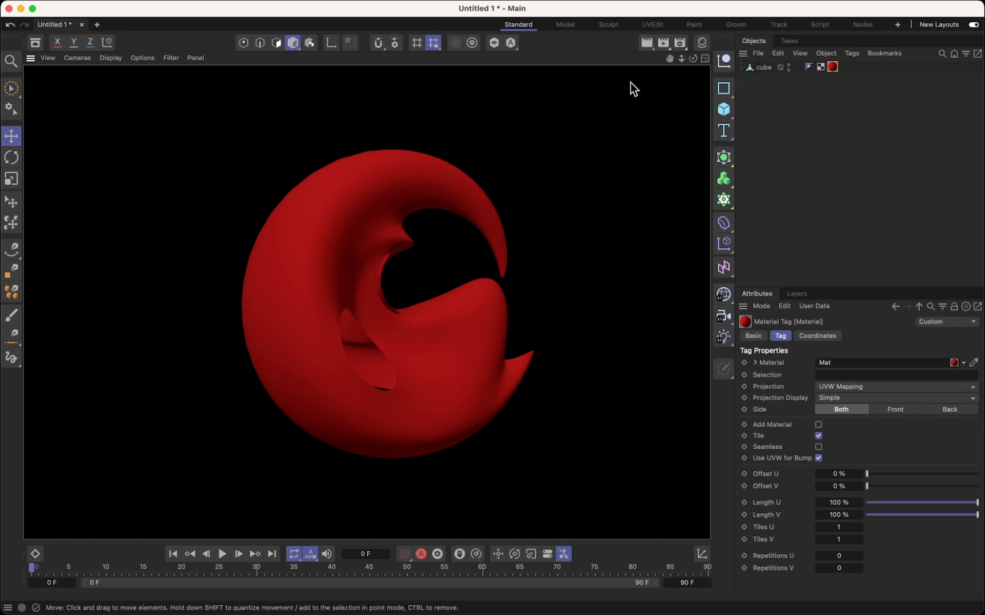
pyautogui.click(562, 202)
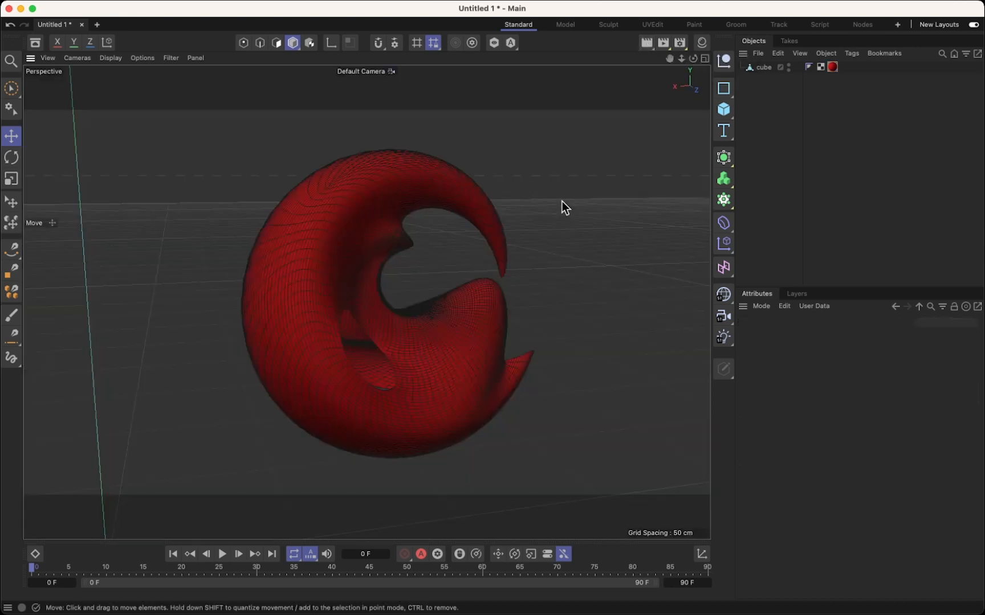
# Select the cube mesh and show its Coordinates attributes.
pyautogui.moveTo(563, 206)
pyautogui.keyDown('alt'); pyautogui.mouseDown()
pyautogui.moveTo(486, 200)
pyautogui.moveTo(544, 229)
pyautogui.moveTo(626, 215)
pyautogui.moveTo(537, 214)
pyautogui.moveTo(557, 215)
pyautogui.mouseUp(); pyautogui.keyUp('alt')
pyautogui.scroll(-2, 569, 216)
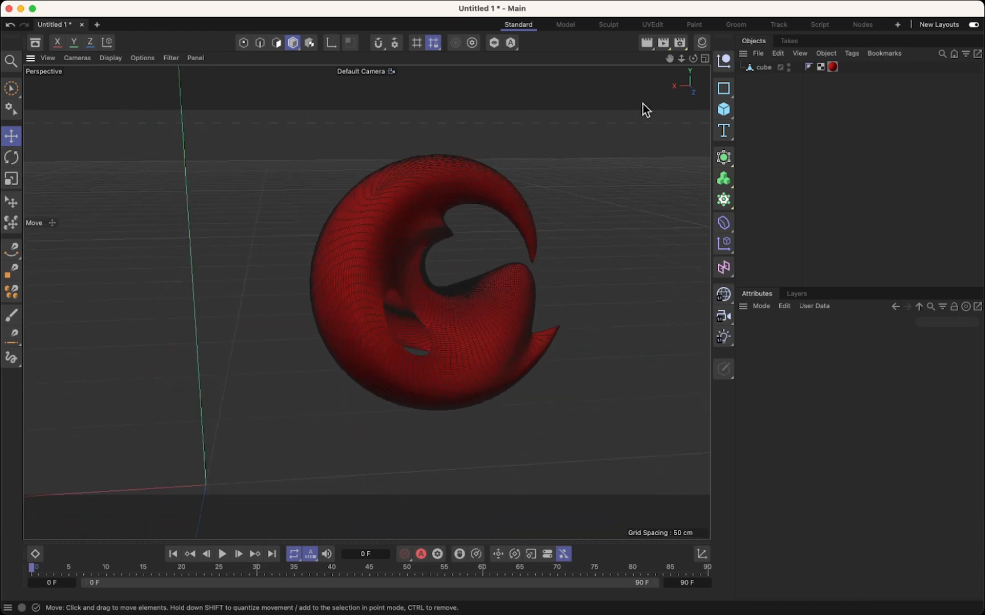
pyautogui.moveTo(669, 57); pyautogui.dragTo(618, 56)
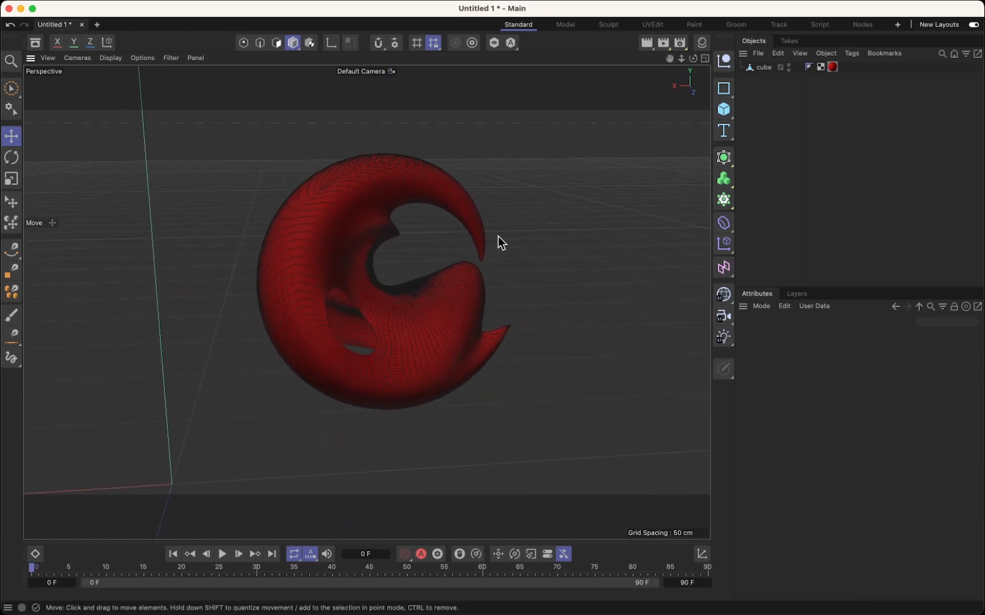
pyautogui.scroll(-3, 410, 269)
pyautogui.scroll(5, 411, 269)
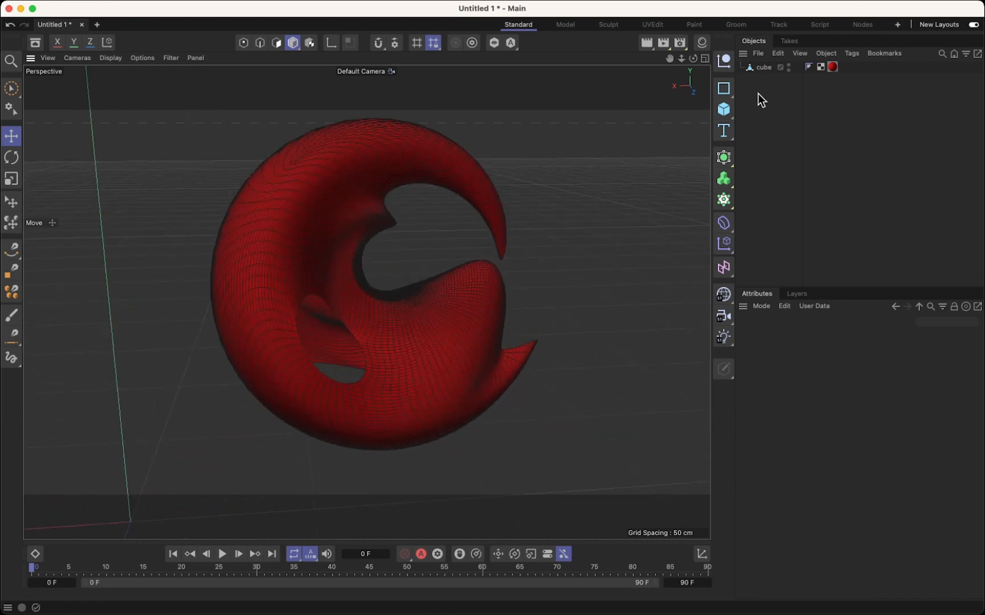
pyautogui.click(754, 68)
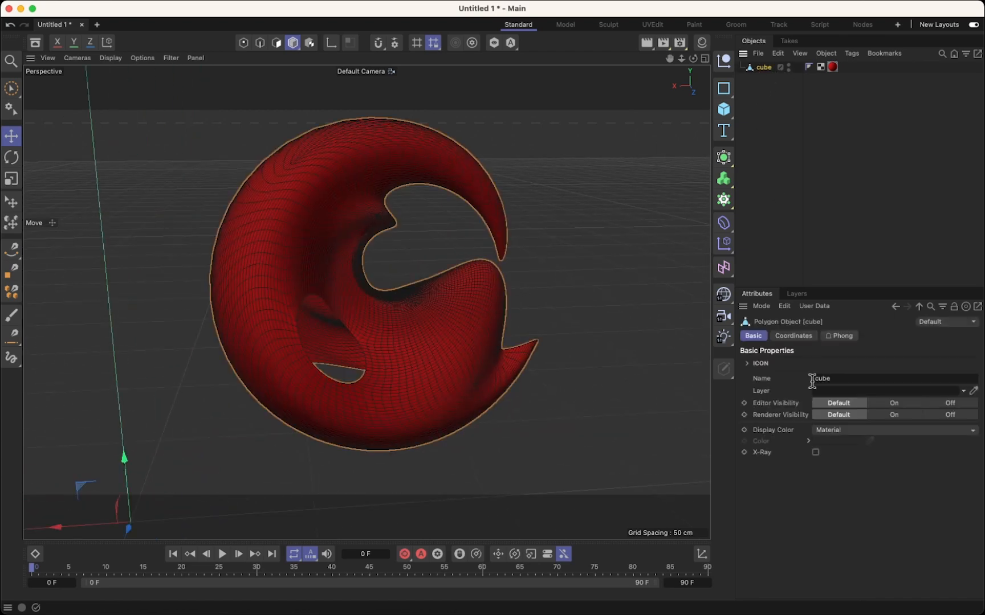
pyautogui.click(797, 335)
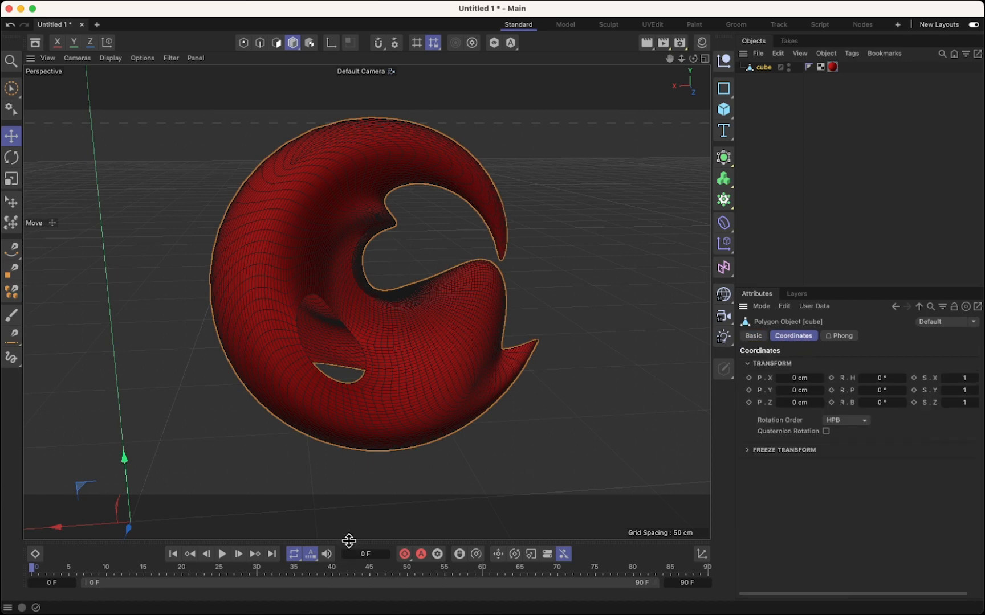
# Shorten the viewport to enlarge the area beneath the timeline, keeping the Move tool active.
pyautogui.moveTo(349, 540); pyautogui.dragTo(351, 463)
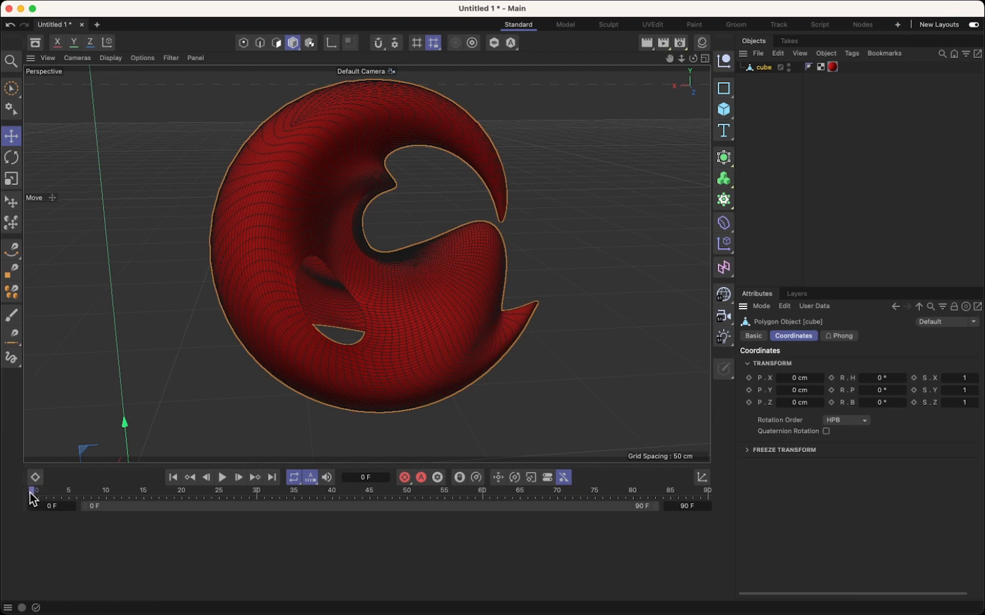
pyautogui.moveTo(31, 492); pyautogui.dragTo(127, 504)
pyautogui.click(11, 158)
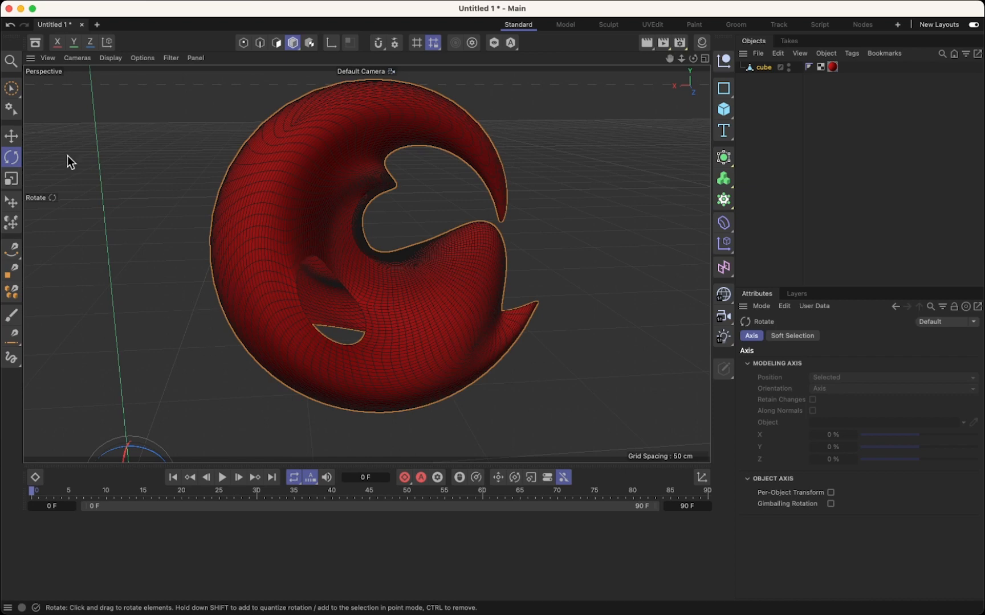
pyautogui.click(11, 136)
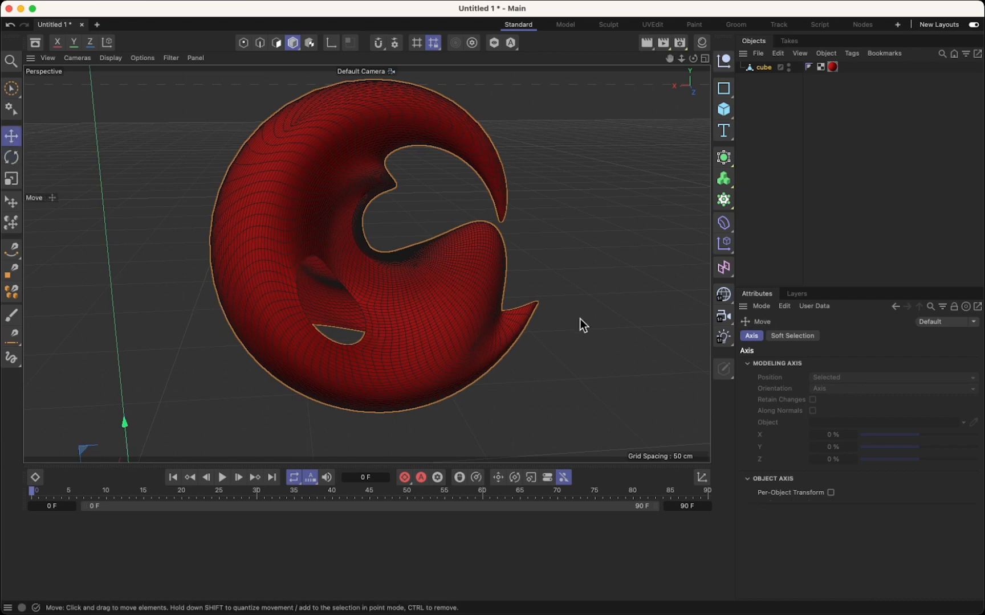
# Try rotating the cube mesh about its off-centre axis with the Rotate tool.
pyautogui.scroll(-3, 473, 328)
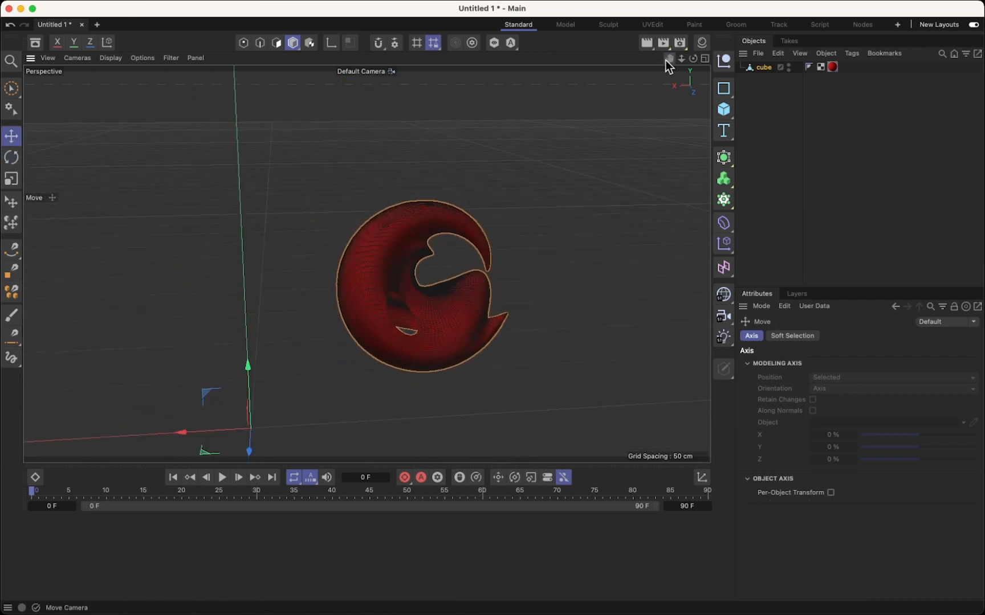
pyautogui.moveTo(666, 62); pyautogui.dragTo(366, 264)
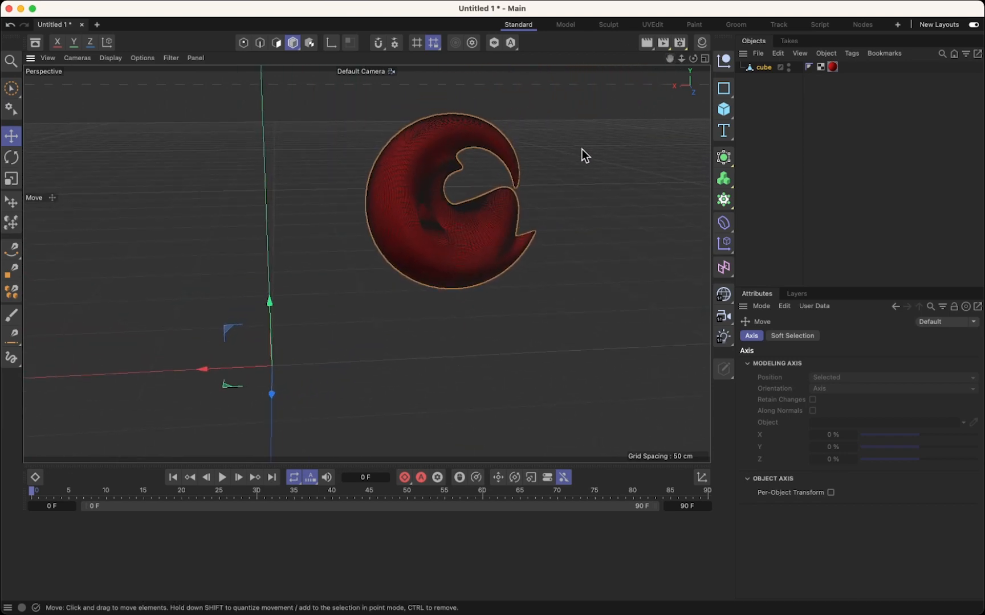
pyautogui.scroll(-2, 581, 150)
pyautogui.scroll(2, 610, 107)
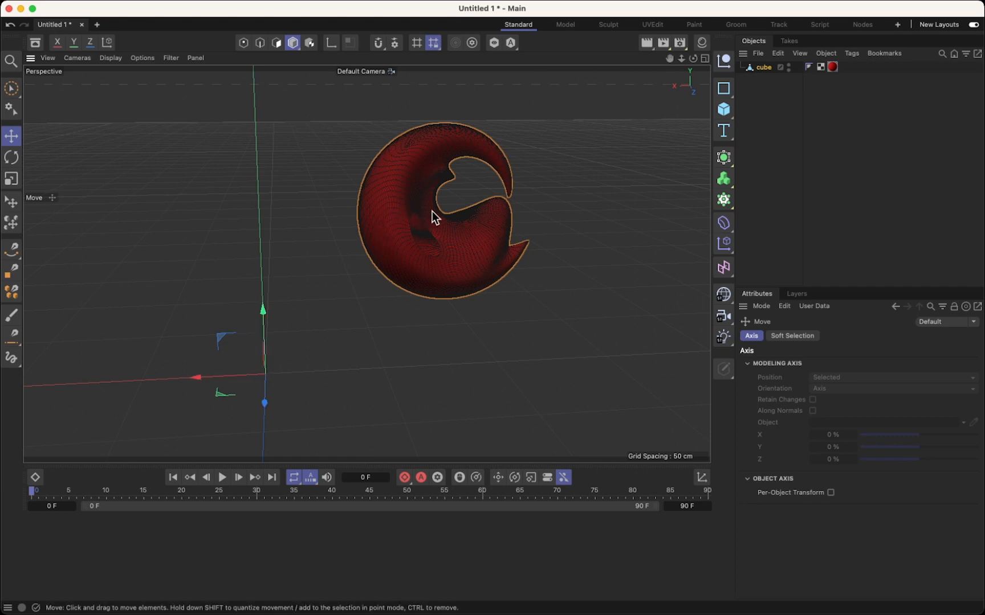
pyautogui.press('r')
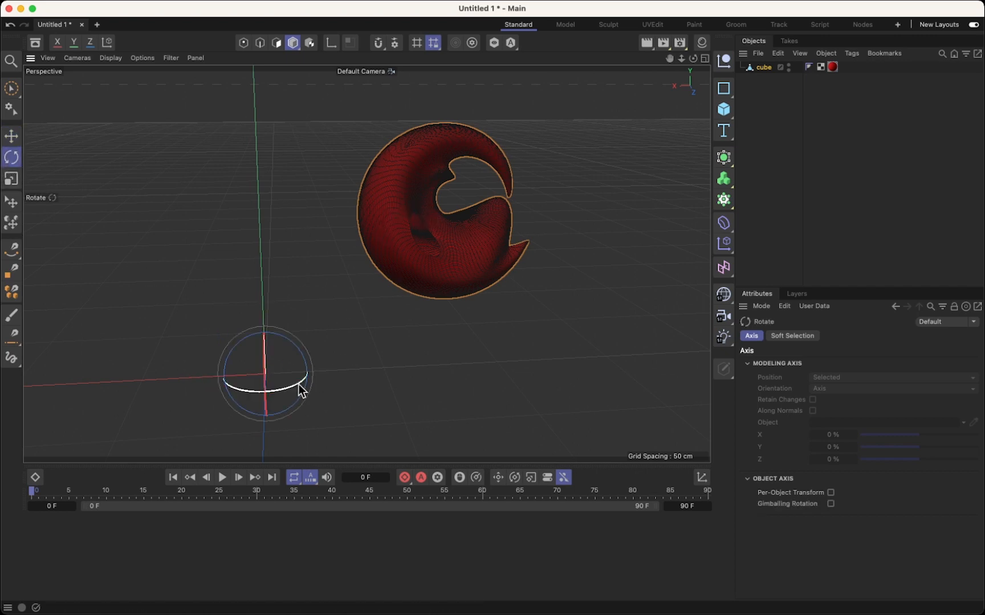
pyautogui.moveTo(297, 389); pyautogui.dragTo(328, 374)
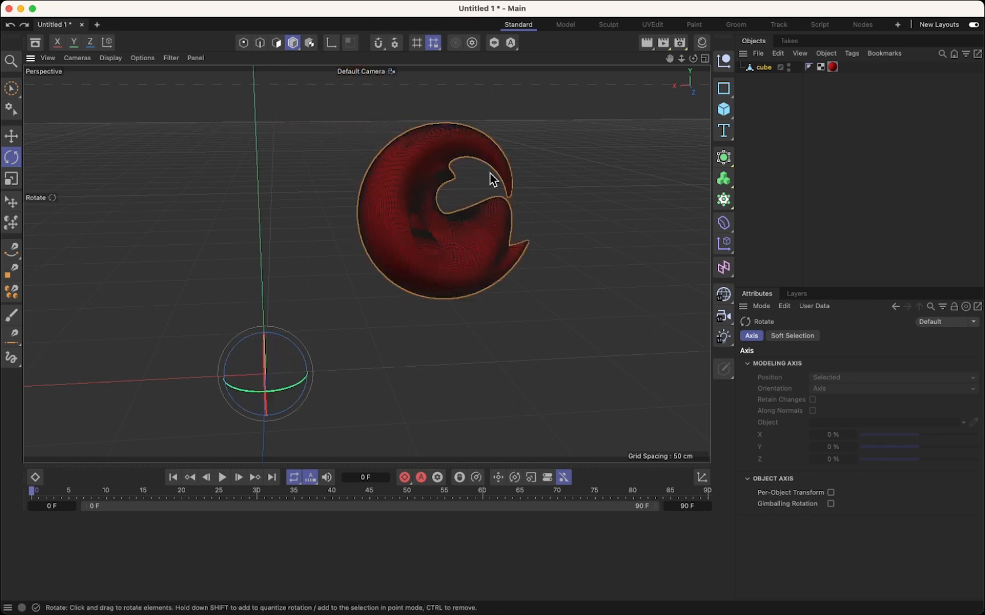
# Try changing the cube mesh's pitch rotation in its coordinates, and reset R.P to 0°.
pyautogui.click(765, 70)
pyautogui.moveTo(862, 391); pyautogui.dragTo(895, 391)
pyautogui.click(885, 390)
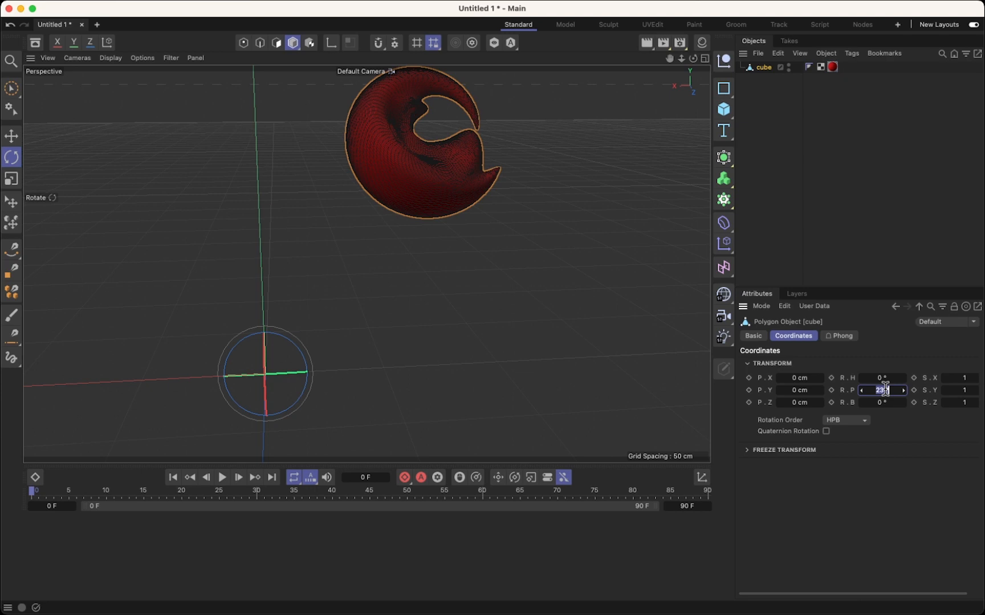
pyautogui.press('Return')
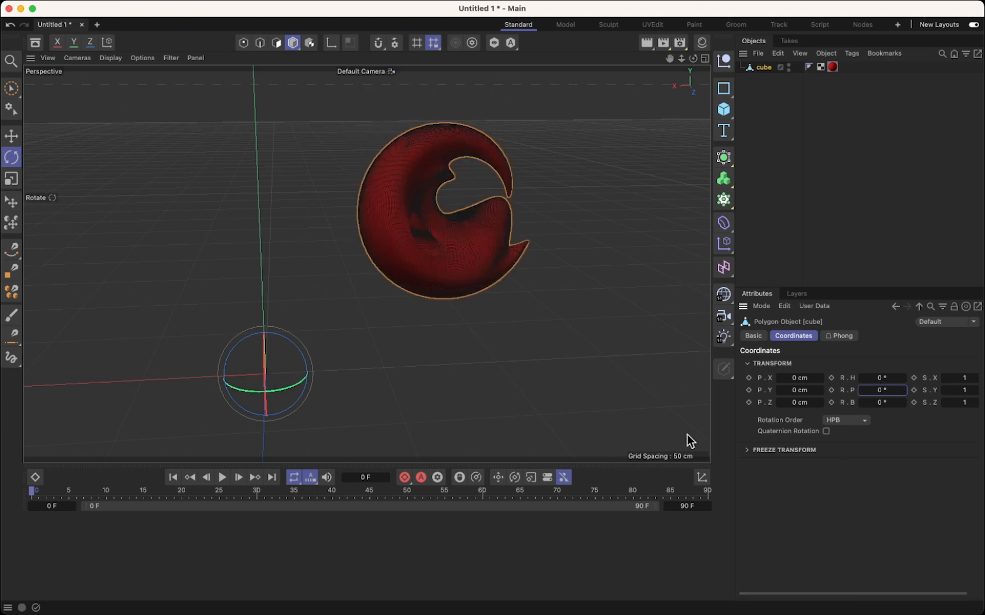
# Switch to the four-view layout, enable axis modification, and move the cube mesh's axis onto the mesh in the Front view.
pyautogui.click(705, 59)
pyautogui.scroll(5, 538, 343)
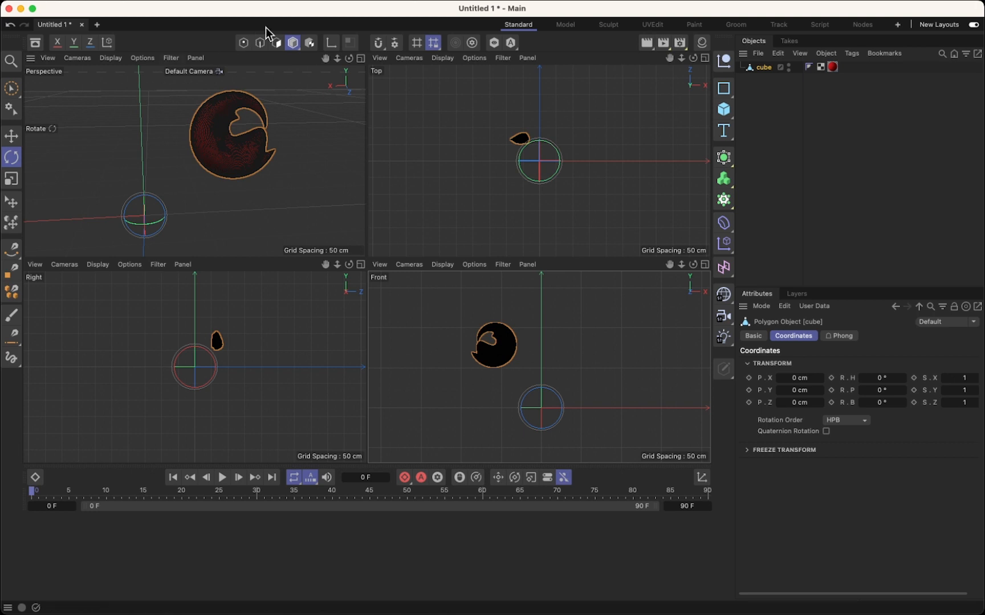
pyautogui.click(330, 43)
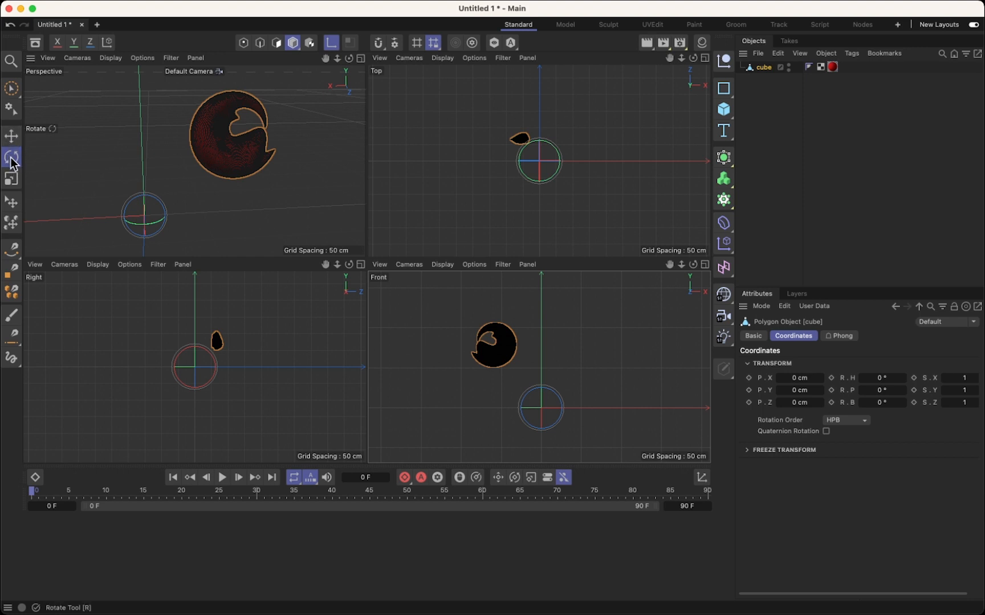
pyautogui.click(11, 137)
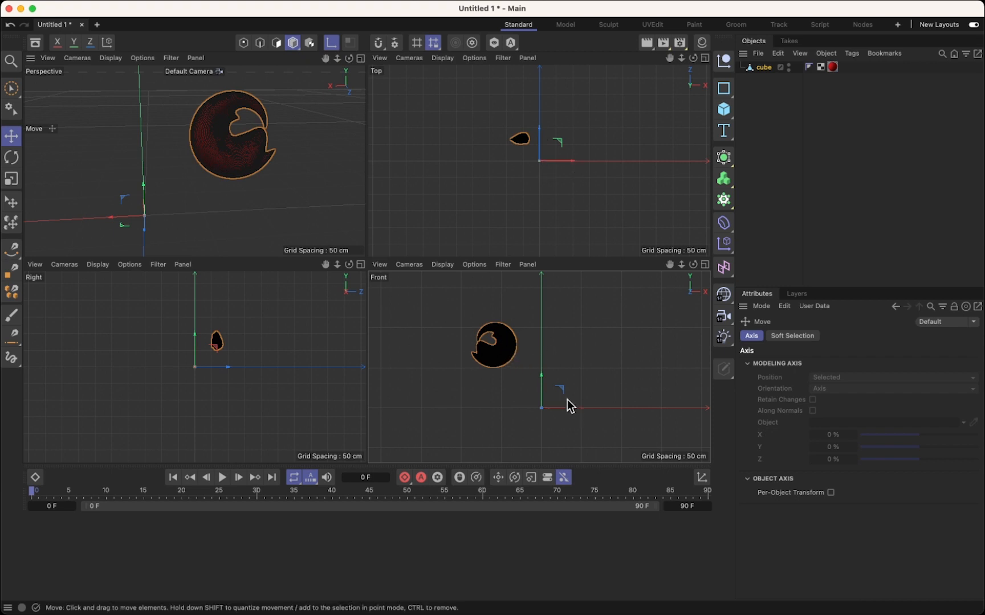
pyautogui.moveTo(542, 375)
pyautogui.mouseDown()
pyautogui.moveTo(541, 322)
pyautogui.moveTo(543, 366)
pyautogui.moveTo(553, 371)
pyautogui.mouseUp()
pyautogui.moveTo(506, 335); pyautogui.dragTo(527, 342)
pyautogui.moveTo(545, 378); pyautogui.dragTo(527, 346)
pyautogui.moveTo(498, 311); pyautogui.dragTo(498, 315)
pyautogui.moveTo(531, 347); pyautogui.dragTo(530, 347)
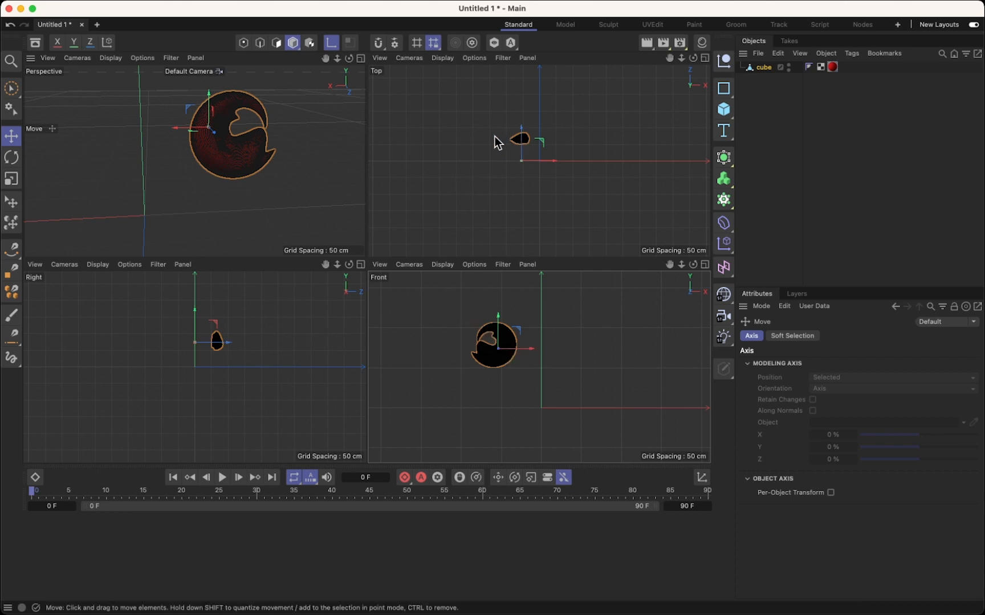
# Centre the axis inside the mesh using the Top and Front views, and turn off axis modification.
pyautogui.moveTo(520, 128); pyautogui.dragTo(521, 106)
pyautogui.scroll(10, 509, 159)
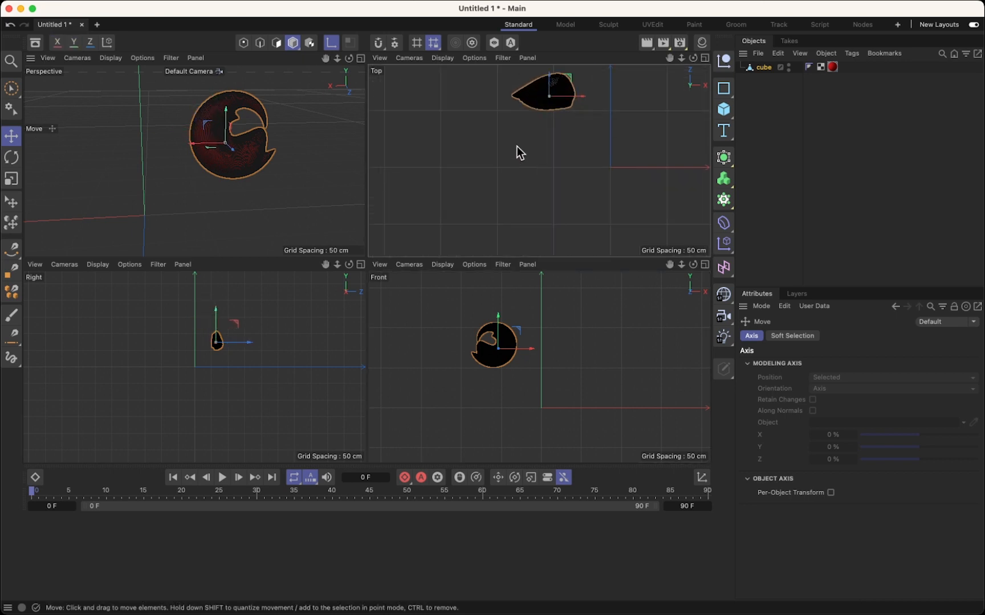
pyautogui.moveTo(669, 57); pyautogui.dragTo(638, 80)
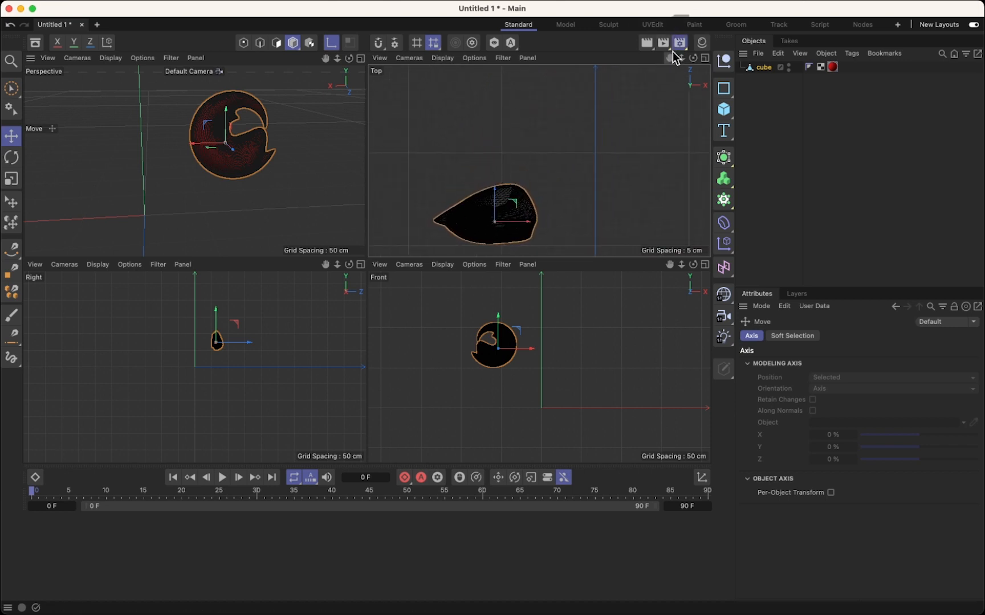
pyautogui.moveTo(670, 60); pyautogui.dragTo(706, 33)
pyautogui.scroll(3, 514, 197)
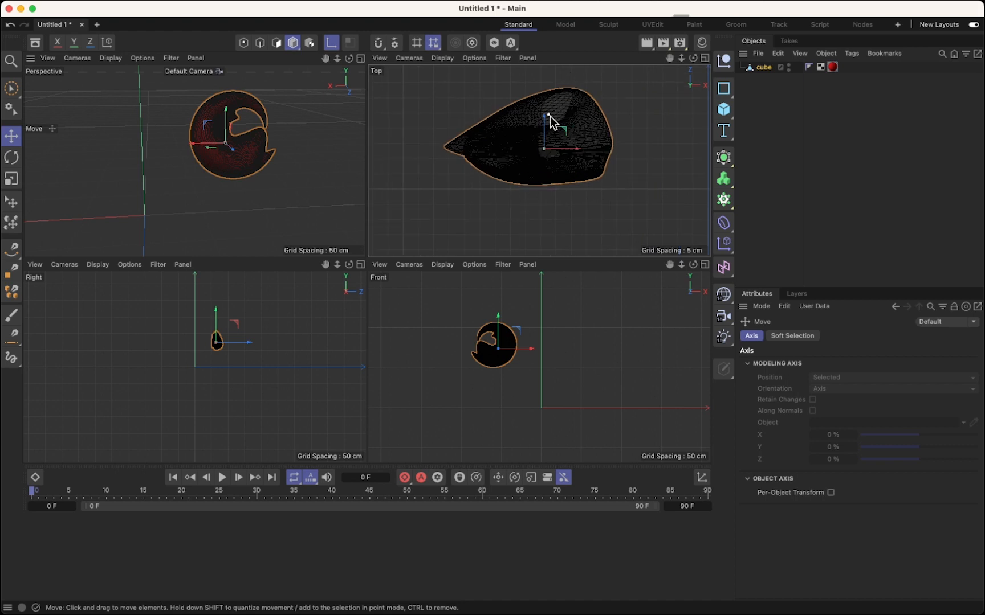
pyautogui.moveTo(542, 115); pyautogui.dragTo(547, 106)
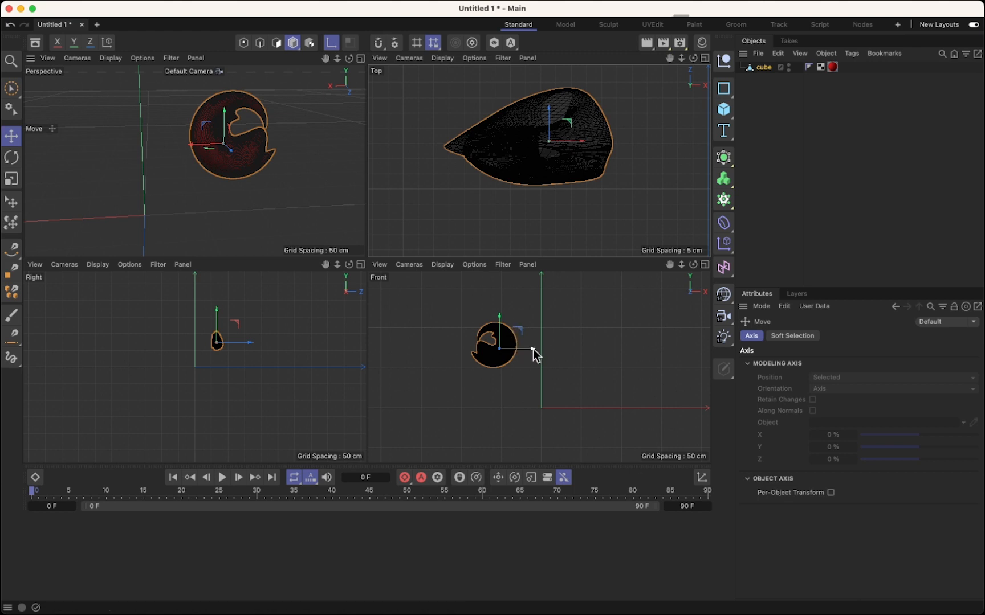
pyautogui.moveTo(534, 355); pyautogui.dragTo(530, 351)
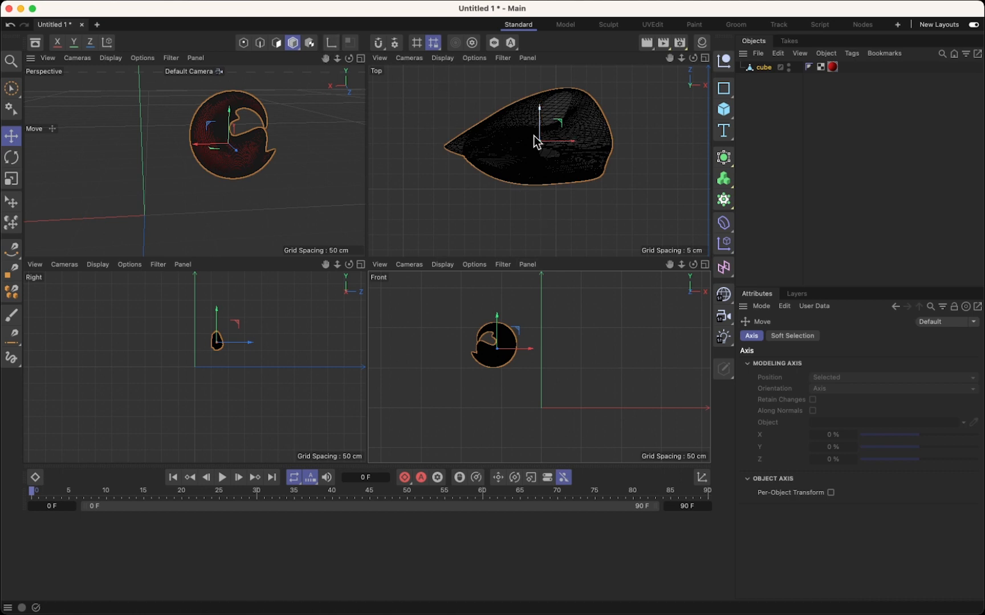
pyautogui.click(330, 43)
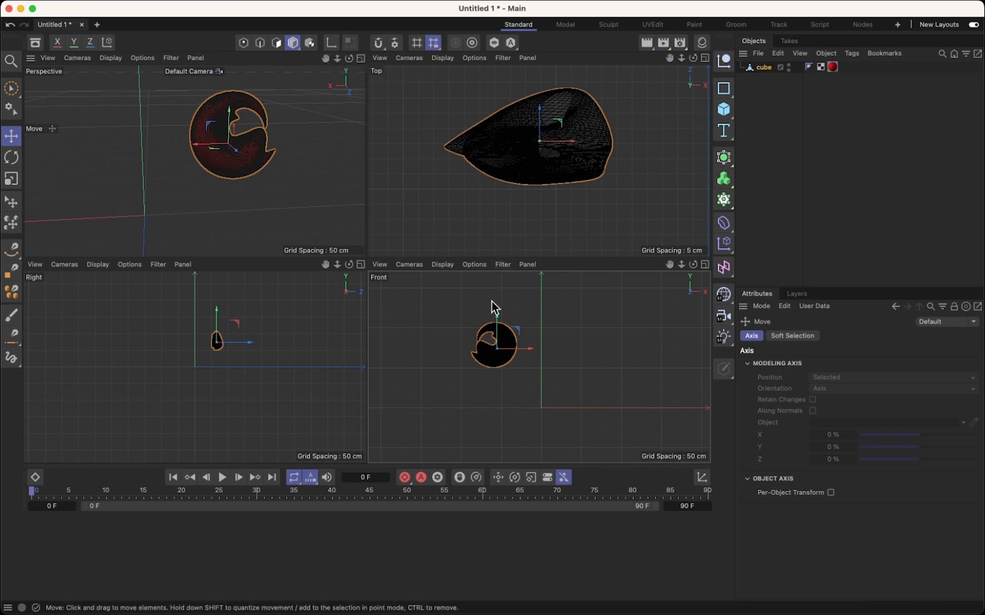
# Move the cube mesh in the Front view to about X -0.21 cm, Y -0.22 cm, and maximize the Perspective view.
pyautogui.moveTo(533, 349); pyautogui.dragTo(548, 380)
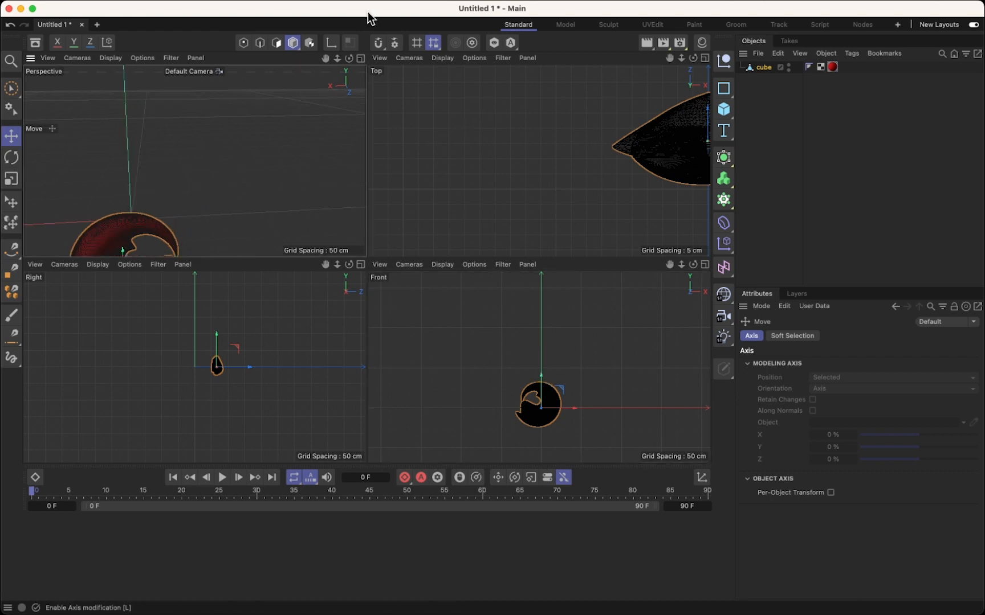
pyautogui.click(361, 58)
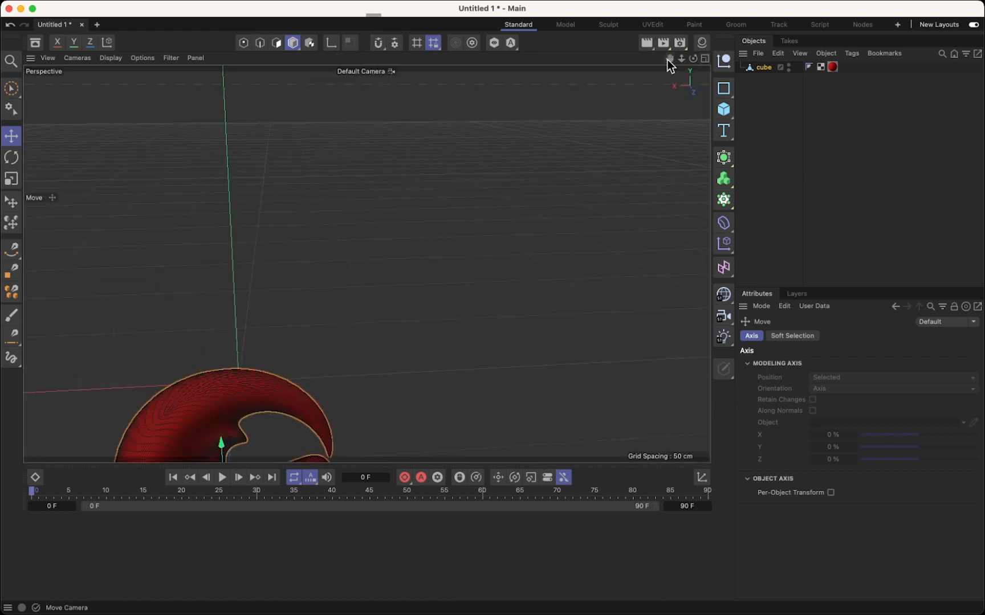
pyautogui.moveTo(669, 57); pyautogui.dragTo(718, 34)
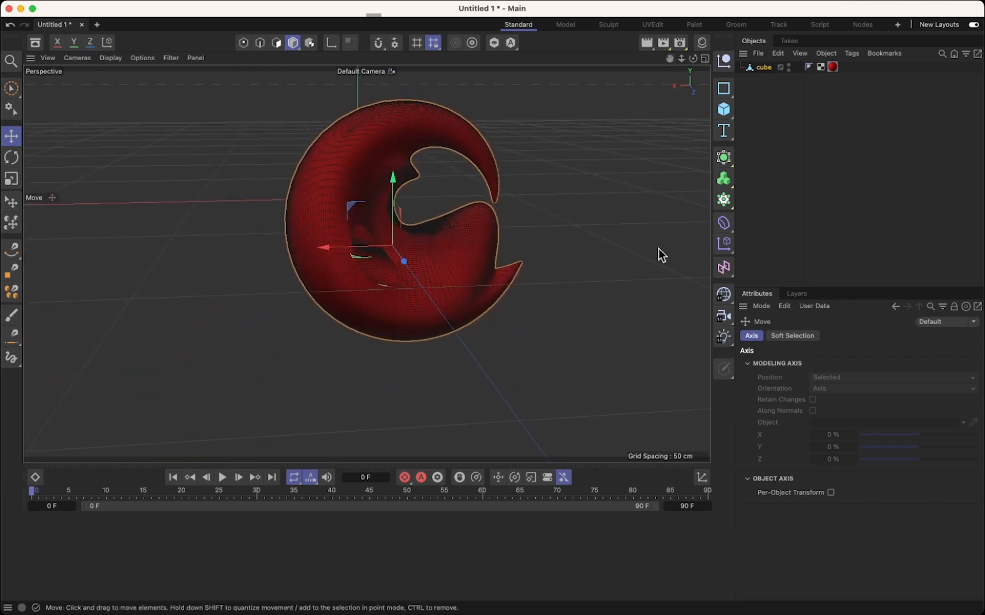
# Try changing the cube mesh's pitch and heading rotation about its recentred axis, undoing each change.
pyautogui.click(763, 69)
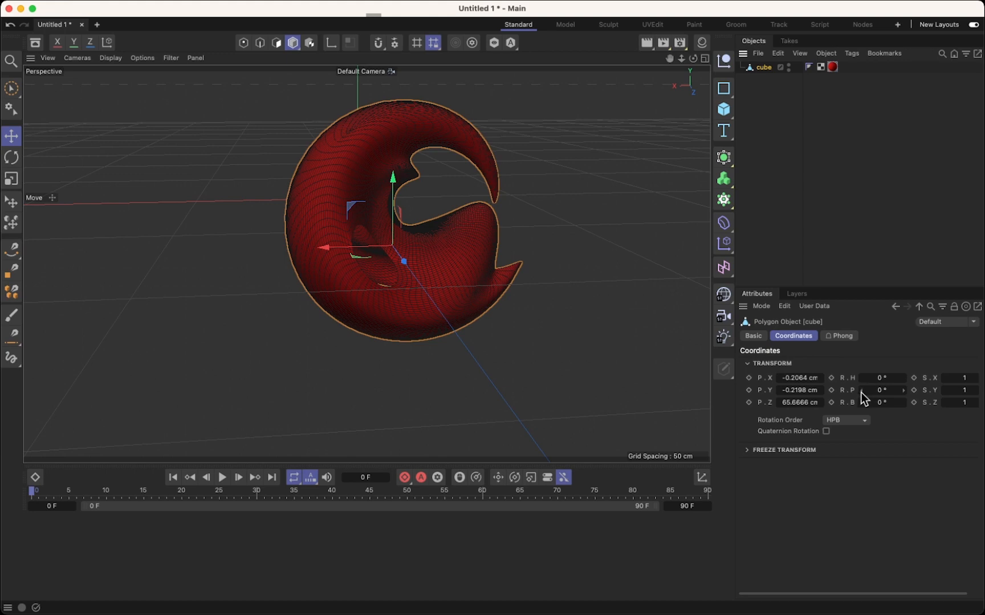
pyautogui.moveTo(861, 392); pyautogui.dragTo(951, 392)
pyautogui.press('super+z')
pyautogui.moveTo(860, 379)
pyautogui.mouseDown()
pyautogui.moveTo(809, 379)
pyautogui.moveTo(848, 379)
pyautogui.mouseUp()
pyautogui.press('super+z')
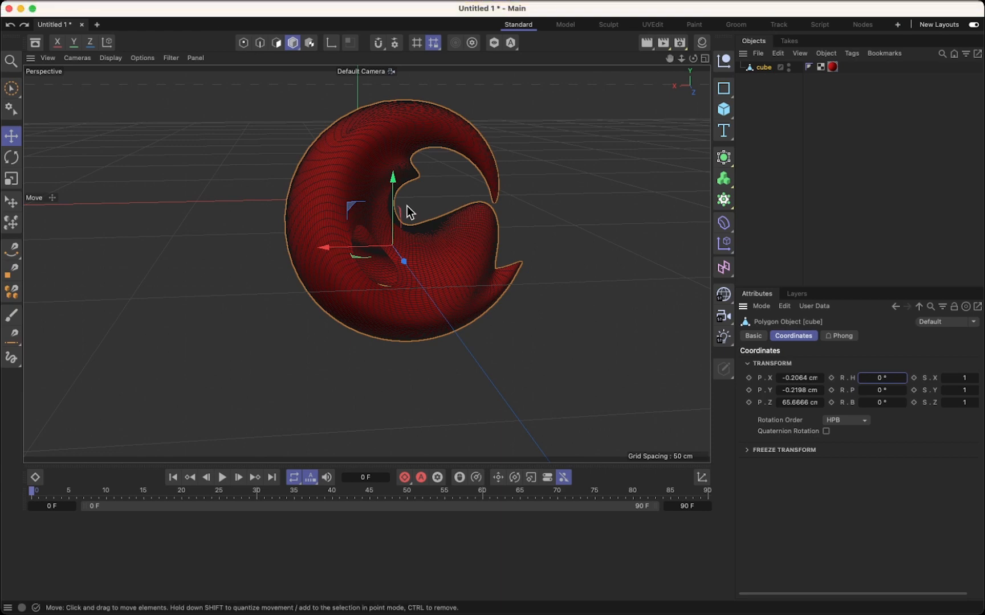
# Open the Axis Center dialog for the cube mesh and try shifting the X offset.
pyautogui.click(146, 8)
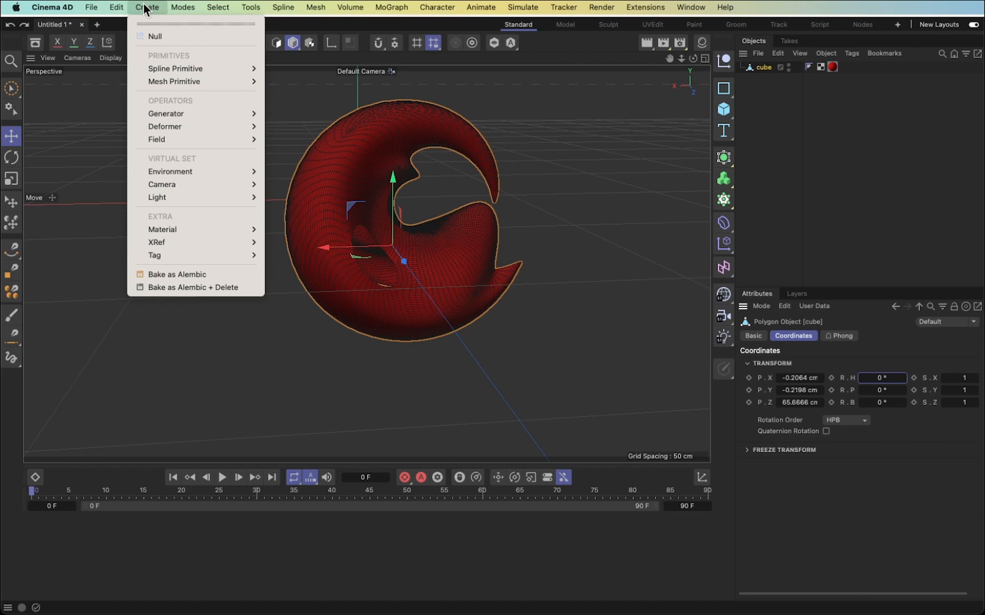
pyautogui.moveTo(181, 8)
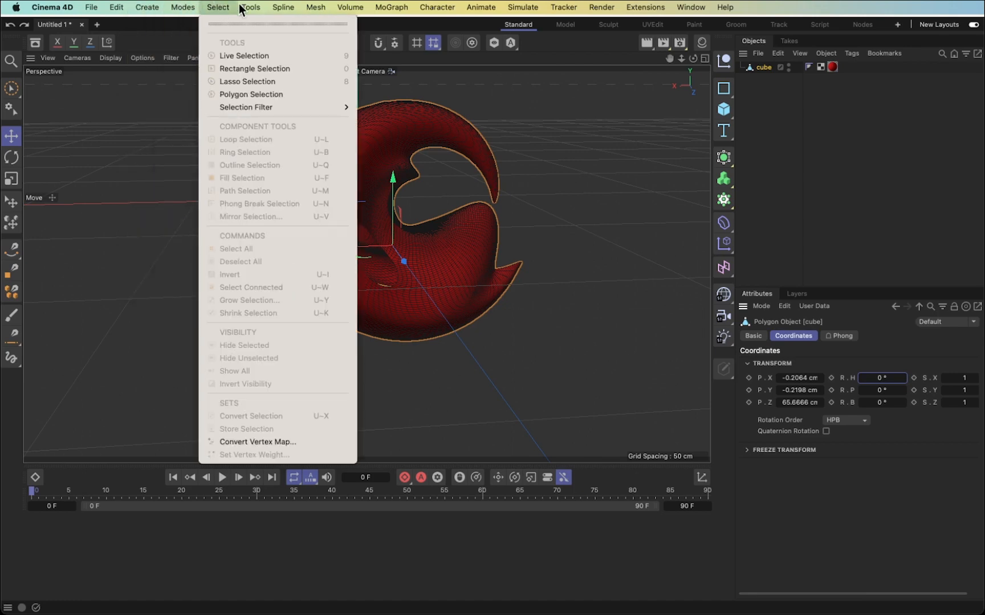
pyautogui.moveTo(251, 7)
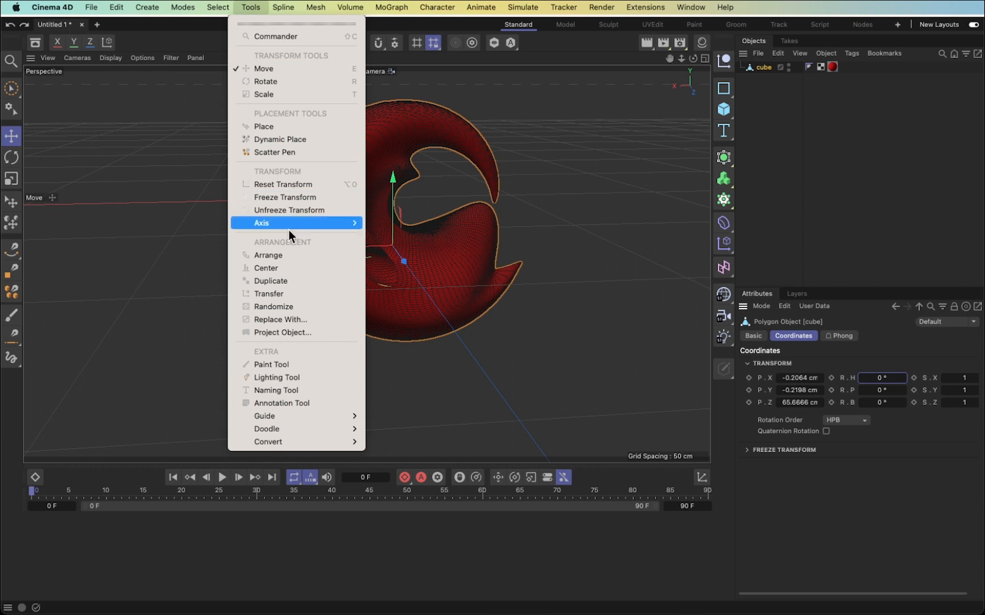
pyautogui.moveTo(289, 224)
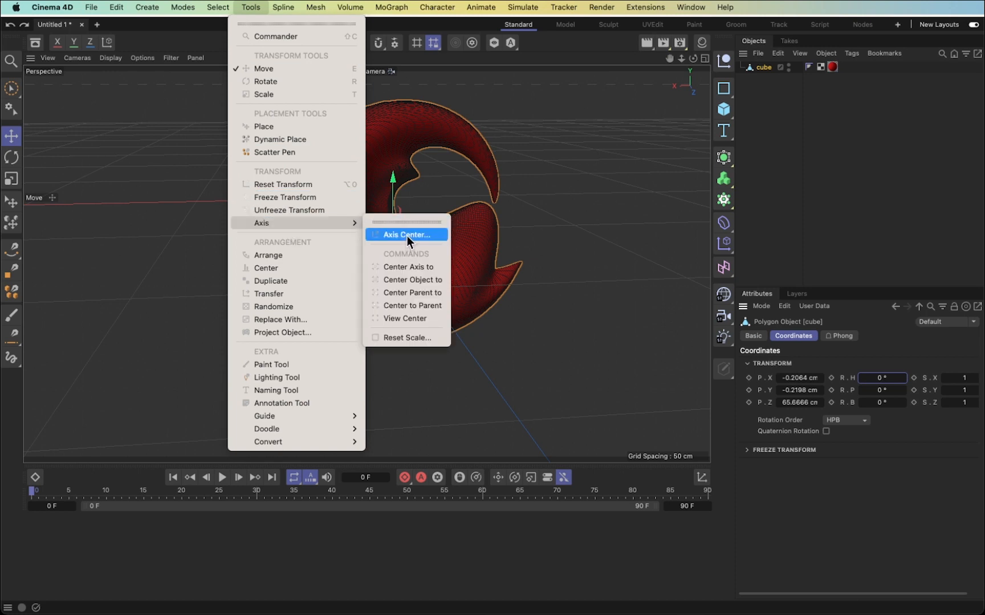
pyautogui.click(391, 233)
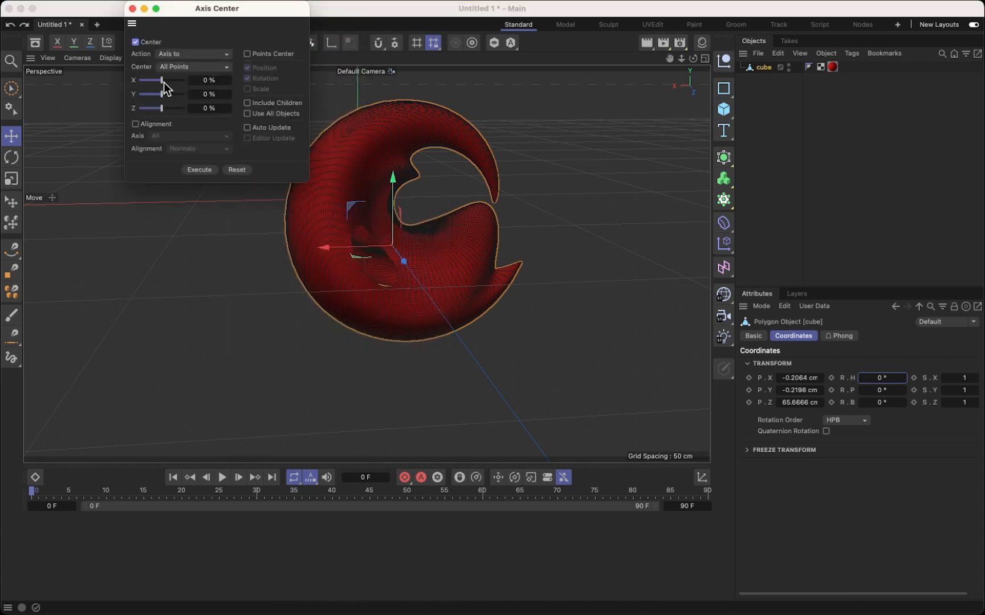
pyautogui.moveTo(165, 83); pyautogui.dragTo(166, 82)
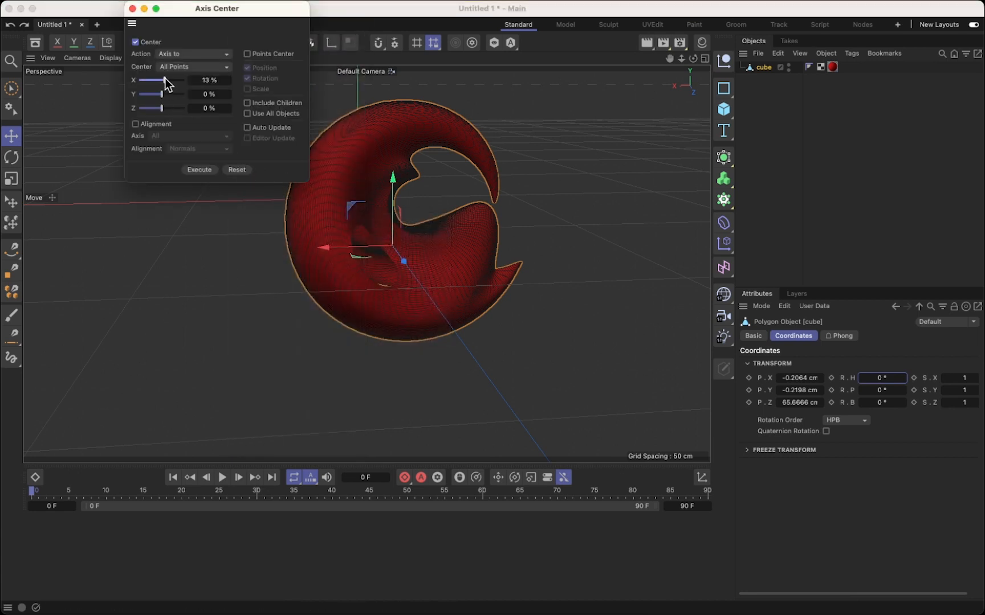
# Try the Action, Points Center, Alignment and Auto Update options, reset the X offset to 0%, and close Axis Center.
pyautogui.click(226, 53)
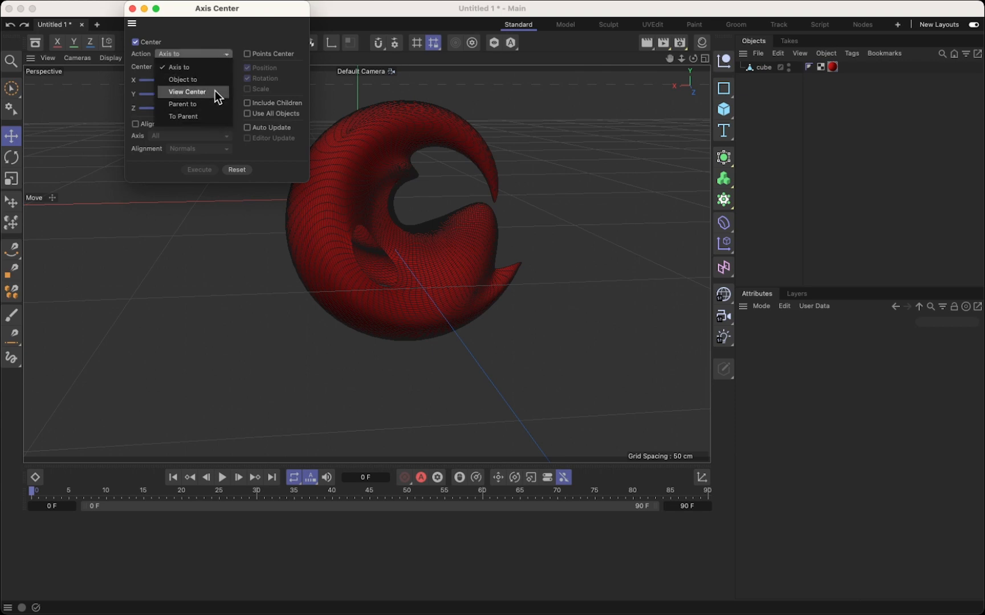
pyautogui.click(221, 41)
pyautogui.click(247, 54)
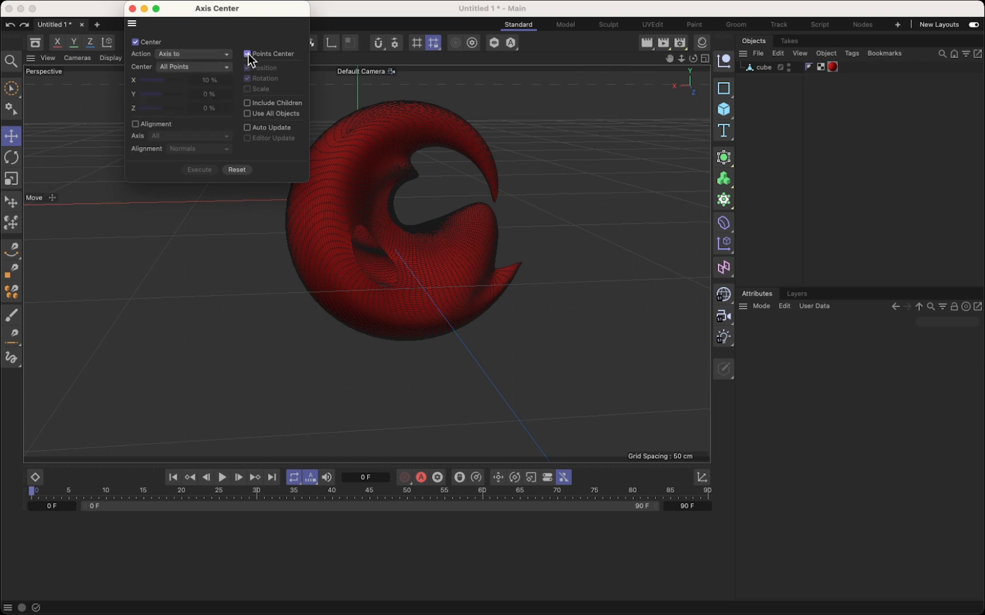
pyautogui.click(248, 54)
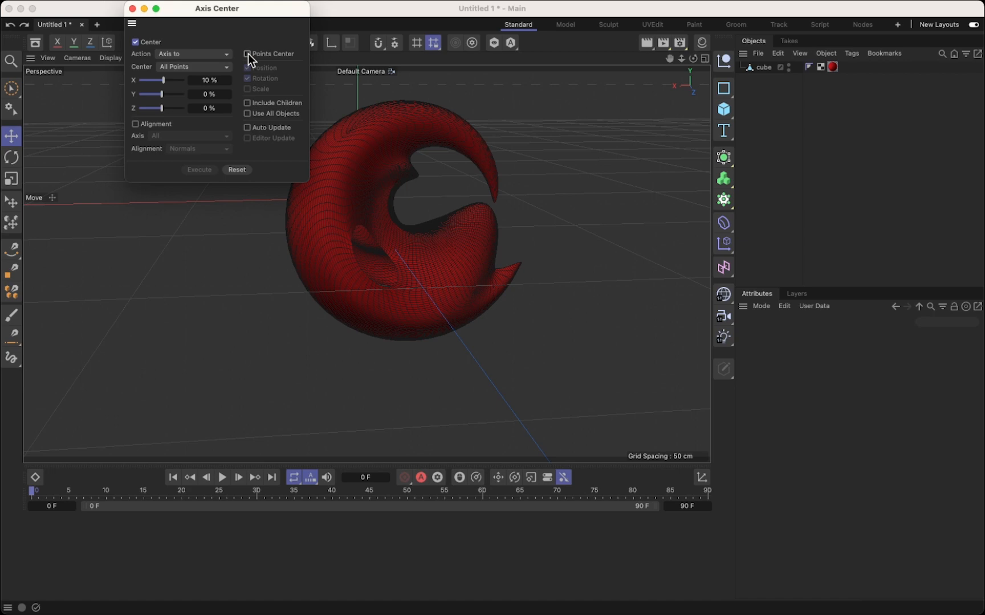
pyautogui.click(207, 77)
pyautogui.click(135, 124)
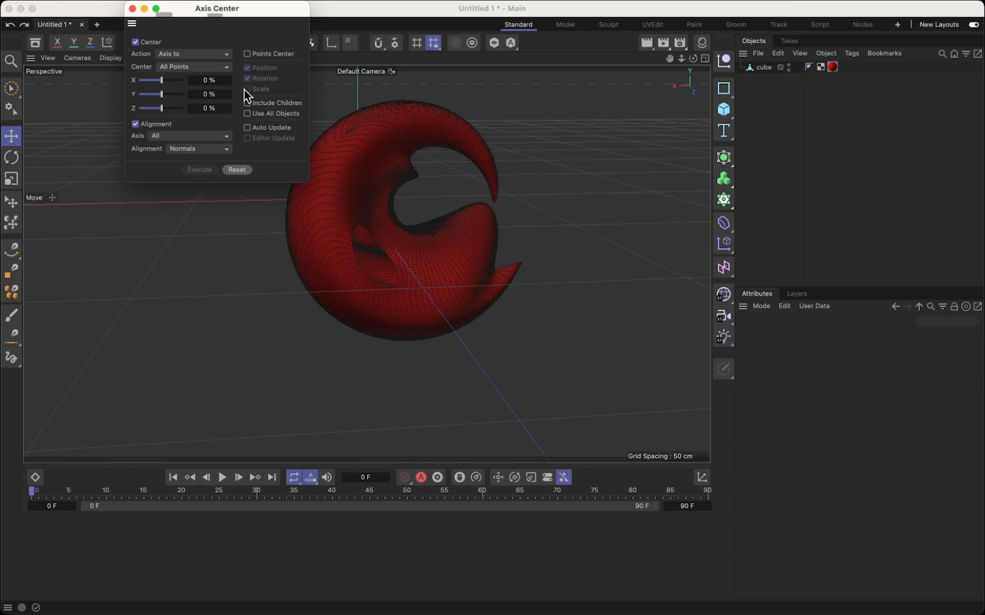
pyautogui.click(247, 128)
pyautogui.click(132, 8)
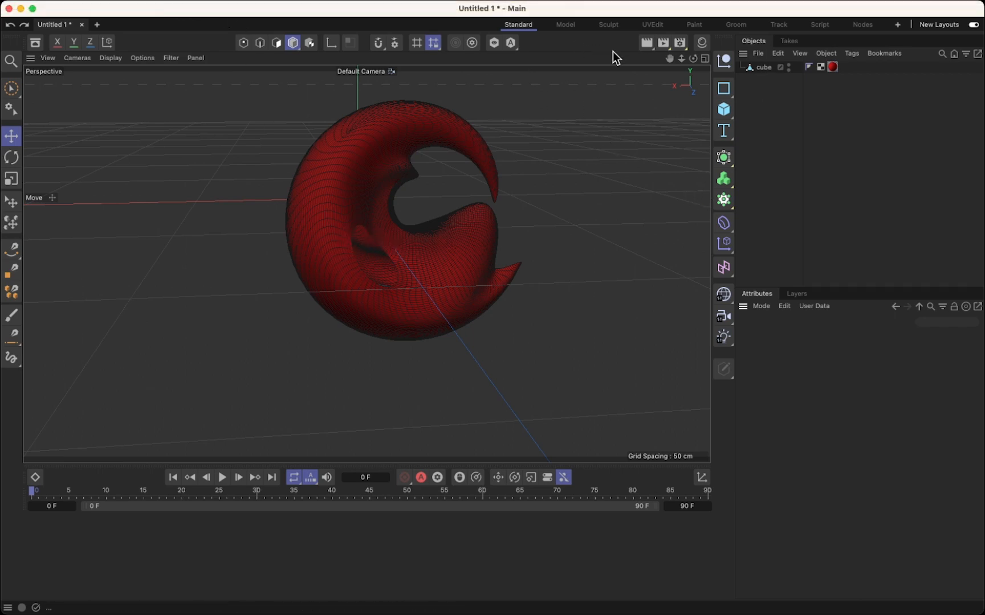
# Select the cube mesh and set its P.X, P.Y and P.Z position to 0 cm.
pyautogui.click(389, 134)
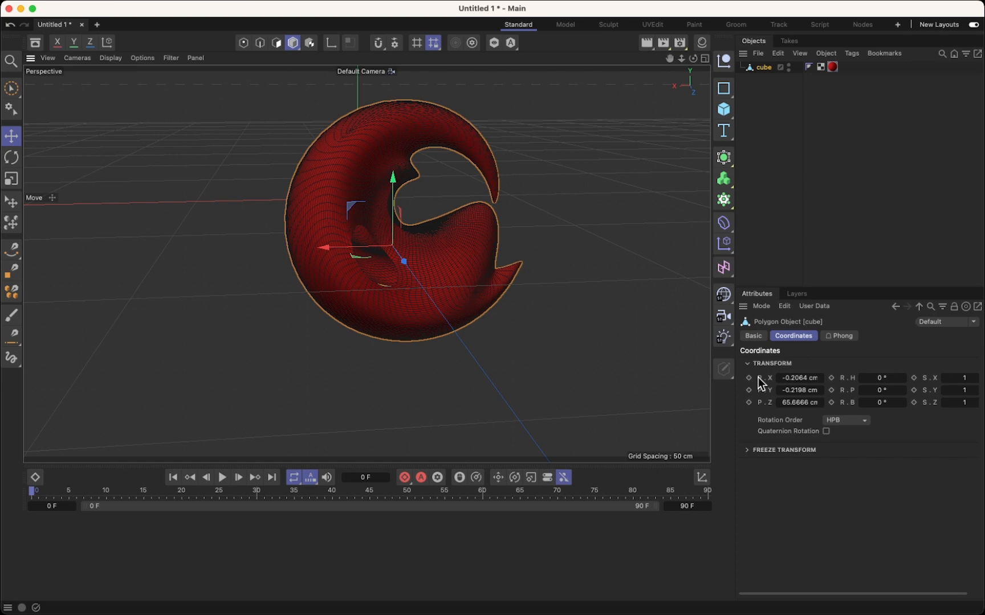
pyautogui.keyDown('alt'); pyautogui.moveTo(566, 278); pyautogui.dragTo(615, 335); pyautogui.keyUp('alt')
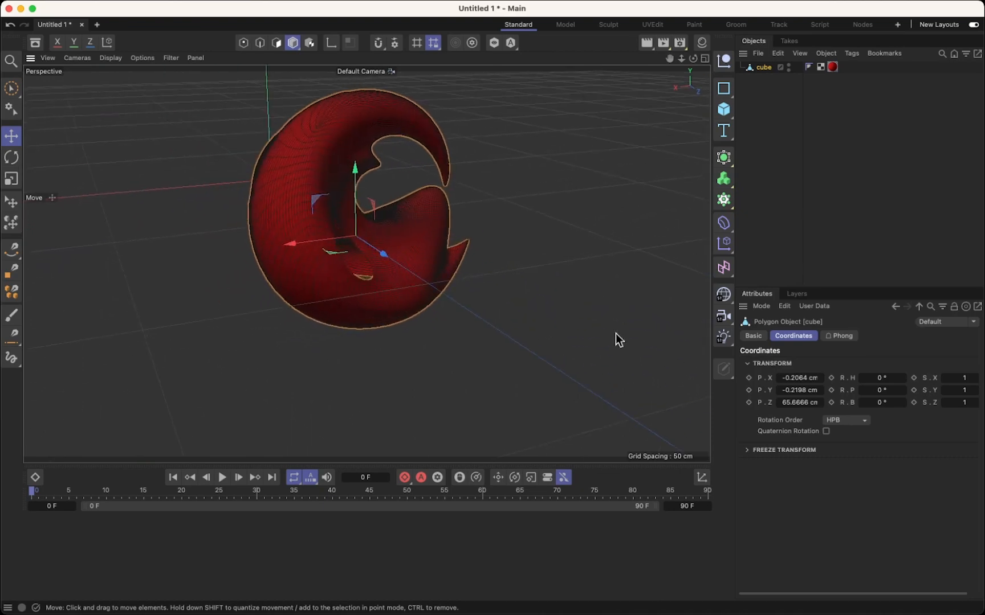
pyautogui.click(799, 378)
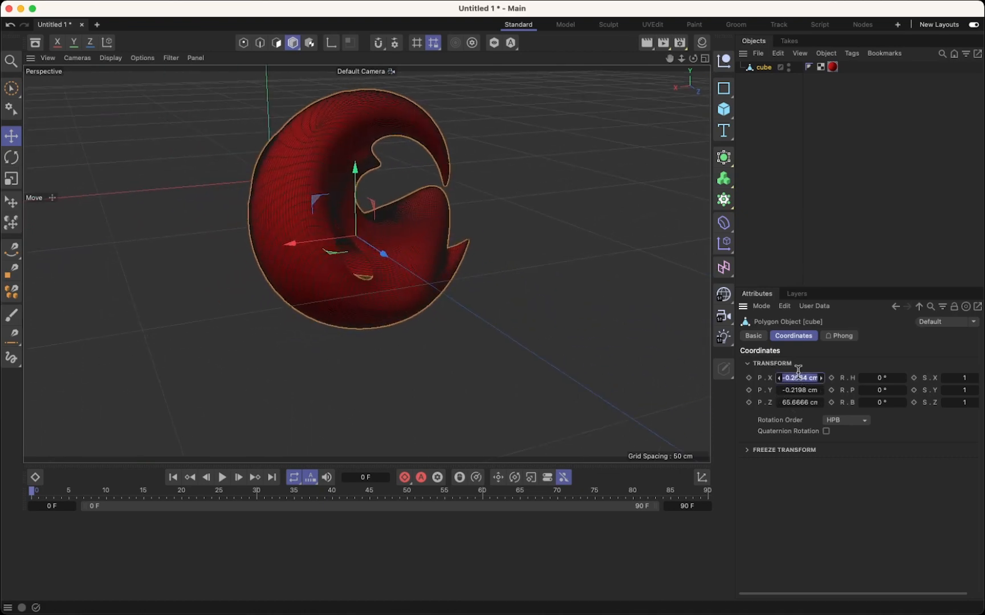
pyautogui.write('0')
pyautogui.click(795, 391)
pyautogui.write('0')
pyautogui.click(798, 402)
pyautogui.write('0')
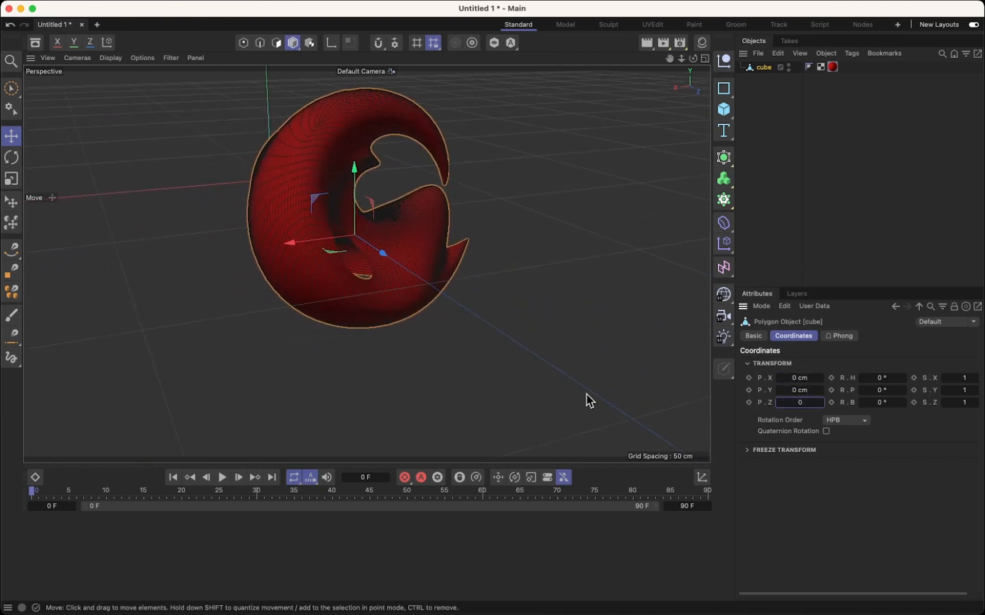
pyautogui.press('Return')
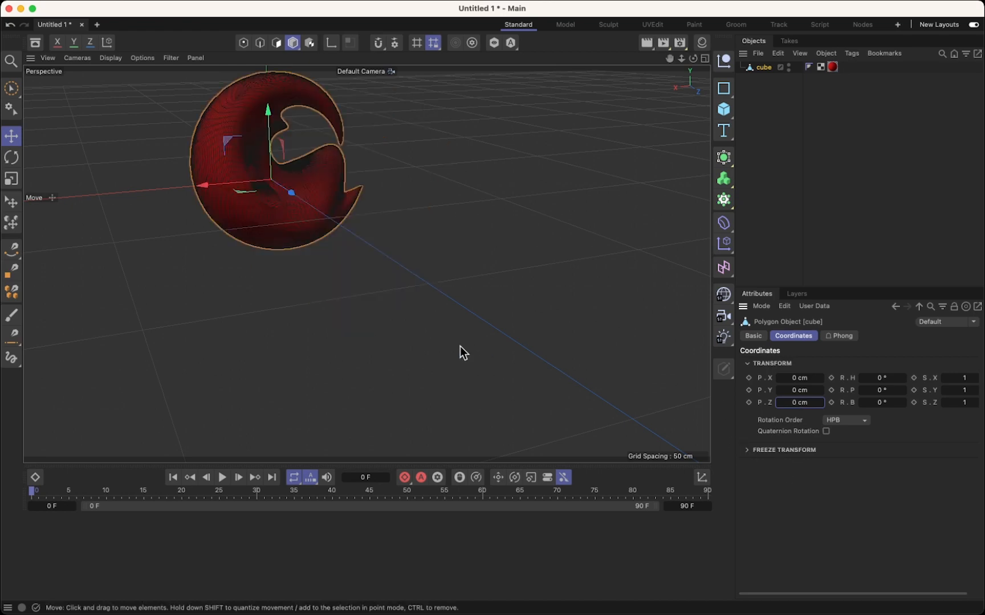
pyautogui.keyDown('alt'); pyautogui.moveTo(279, 265); pyautogui.dragTo(252, 249); pyautogui.keyUp('alt')
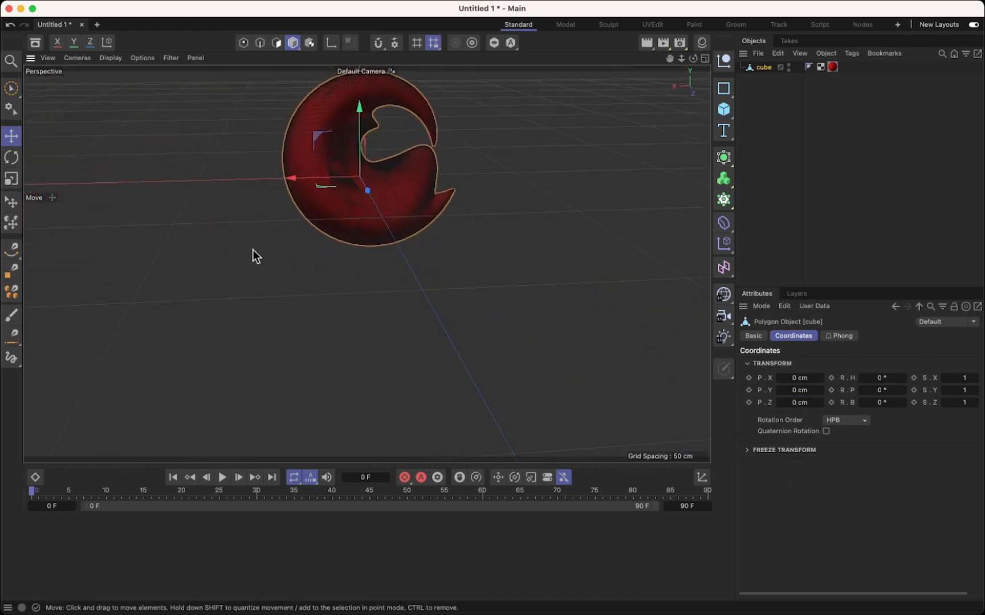
pyautogui.scroll(3, 294, 202)
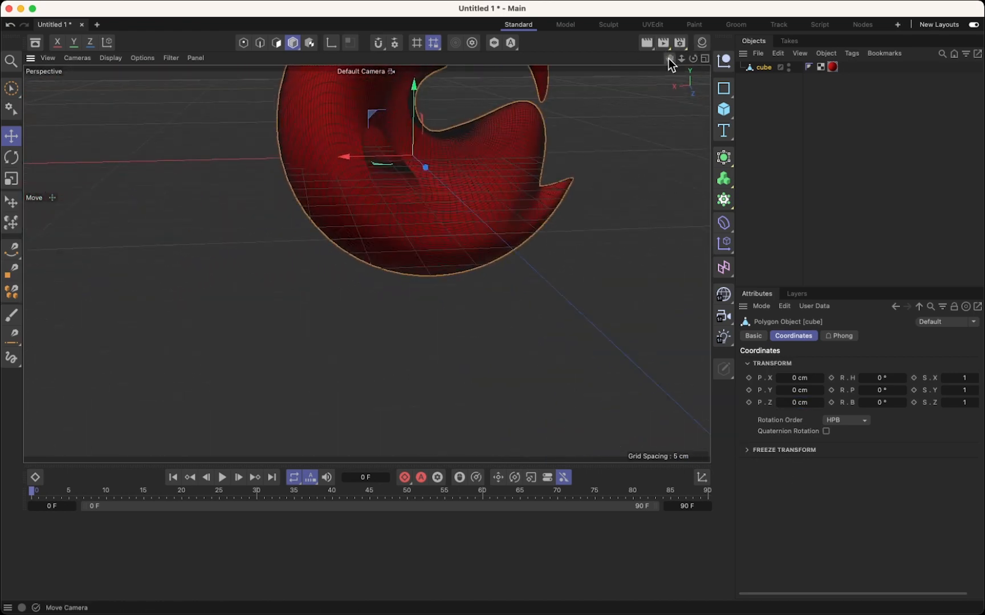
pyautogui.moveTo(668, 59); pyautogui.dragTo(399, 254)
pyautogui.scroll(-3, 502, 229)
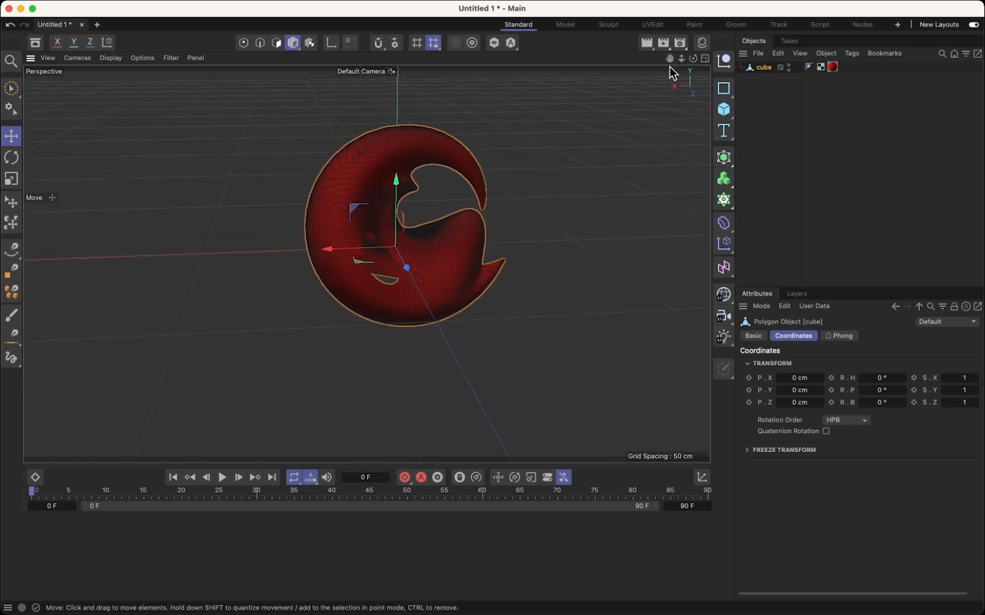
pyautogui.moveTo(692, 58); pyautogui.dragTo(405, 255)
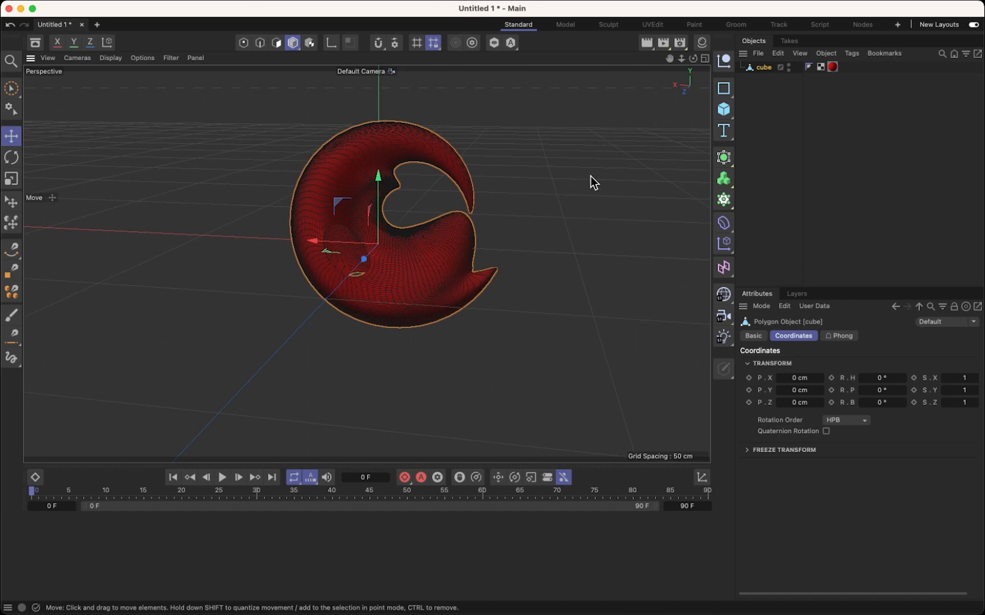
# Try small pitch and heading rotations on the cube mesh at the origin, restoring both angles to 0°.
pyautogui.scroll(2, 590, 177)
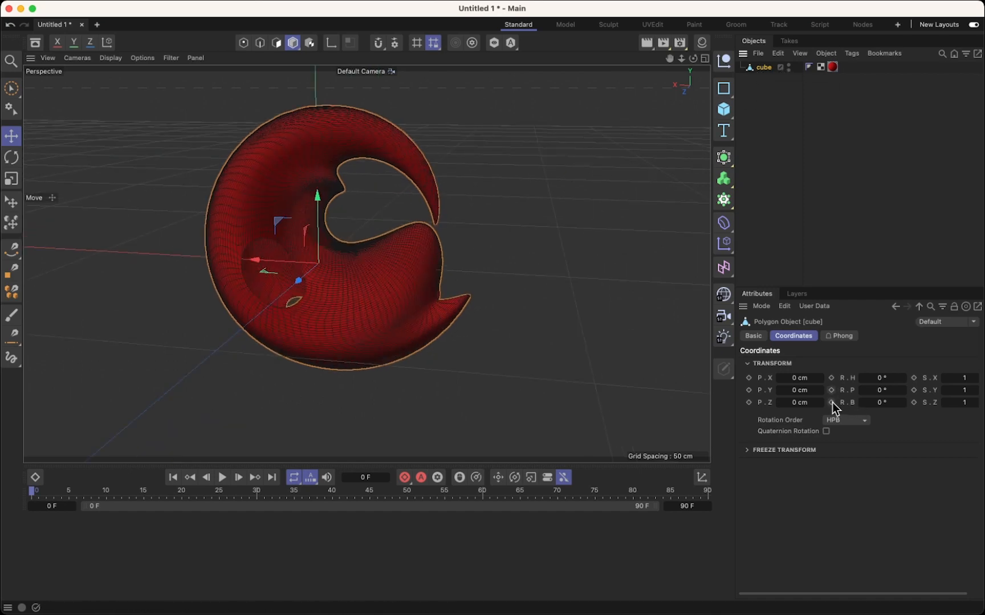
pyautogui.moveTo(863, 391)
pyautogui.mouseDown()
pyautogui.moveTo(829, 390)
pyautogui.moveTo(857, 390)
pyautogui.moveTo(854, 378)
pyautogui.moveTo(832, 378)
pyautogui.moveTo(861, 384)
pyautogui.mouseUp()
pyautogui.press('super+z')
pyautogui.press('super+z')
pyautogui.moveTo(904, 380)
pyautogui.mouseDown()
pyautogui.moveTo(921, 379)
pyautogui.moveTo(889, 379)
pyautogui.moveTo(906, 380)
pyautogui.mouseUp()
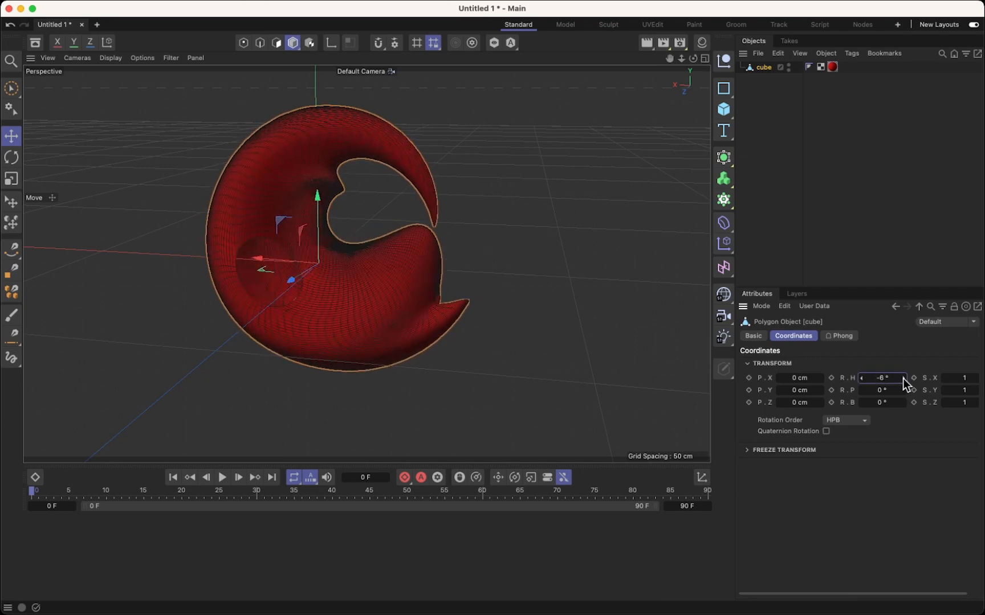
# Keyframe the cube mesh's R.H rotation at 0° on frame 0 and 360° on frame 90, and play the animation.
pyautogui.click(831, 379)
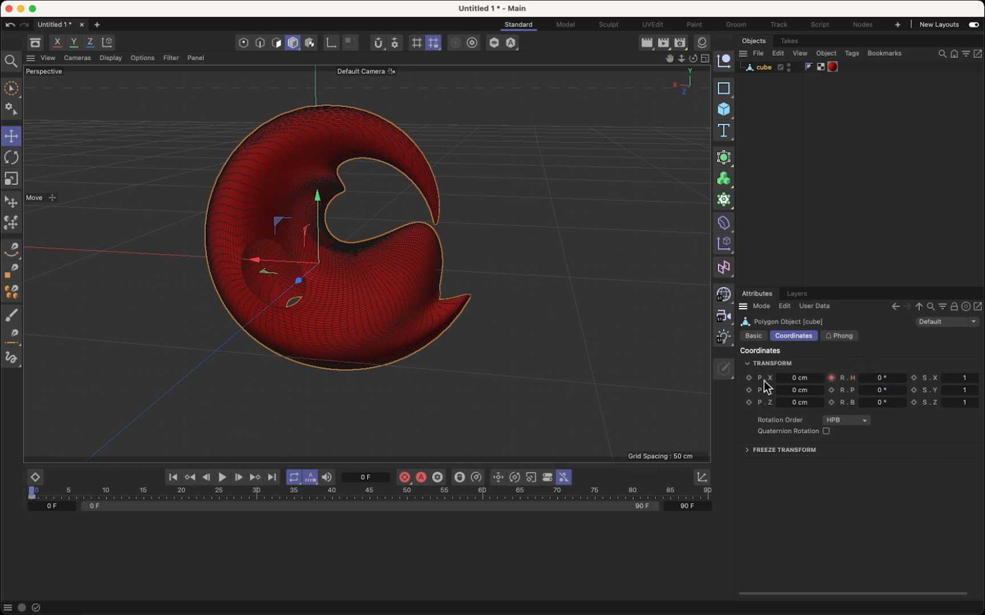
pyautogui.moveTo(31, 492); pyautogui.dragTo(40, 495)
pyautogui.moveTo(64, 495); pyautogui.dragTo(189, 500)
pyautogui.moveTo(595, 499); pyautogui.dragTo(693, 499)
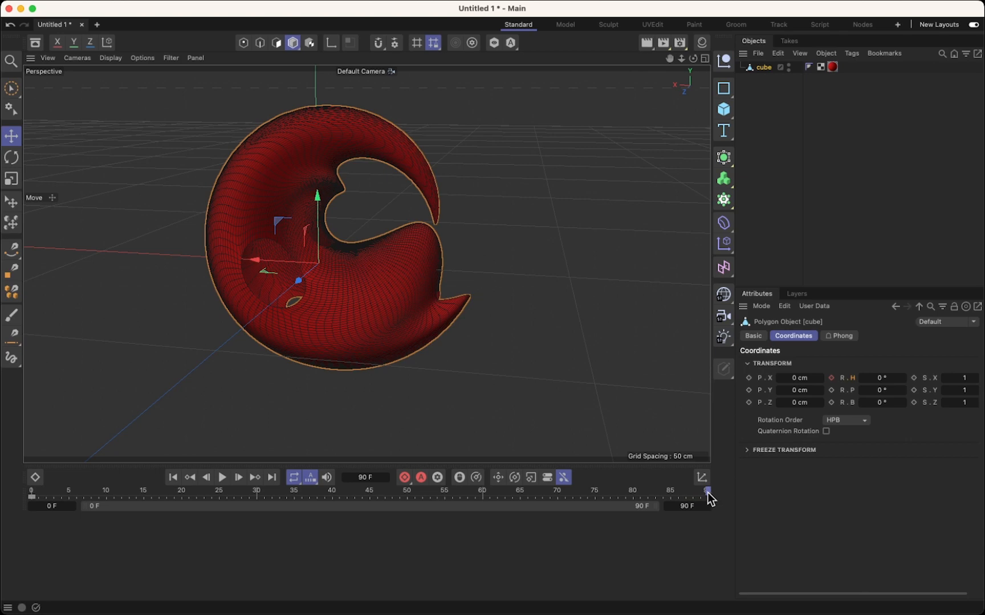
pyautogui.click(880, 375)
pyautogui.write('360')
pyautogui.moveTo(703, 494); pyautogui.dragTo(719, 473)
pyautogui.click(222, 482)
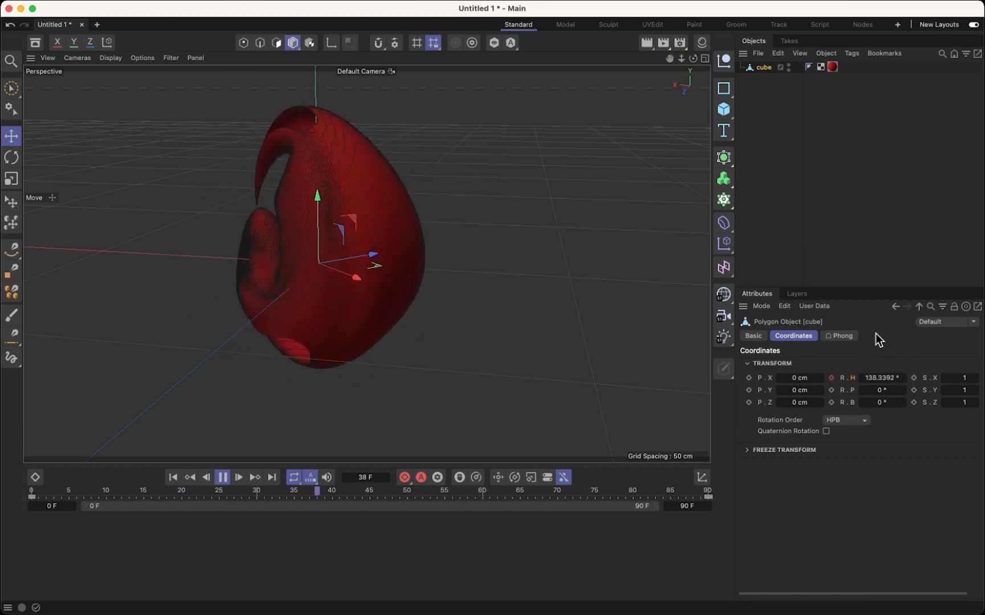
pyautogui.click(222, 477)
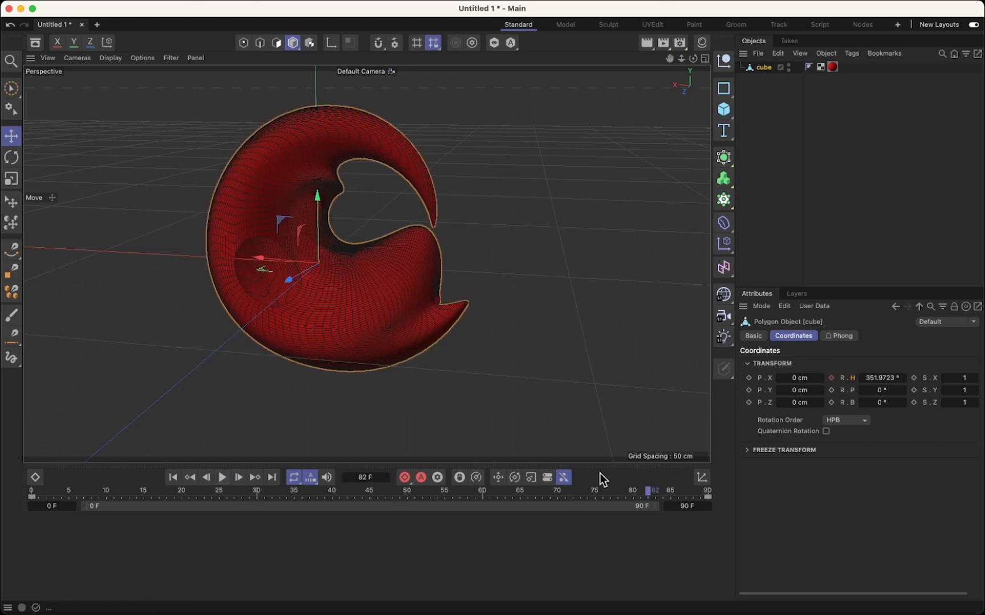
# Keyframe the cube mesh's R.P rotation at 0° on frame 0 and 360° on frame 90, and play the combined rotation.
pyautogui.moveTo(649, 491); pyautogui.dragTo(5, 543)
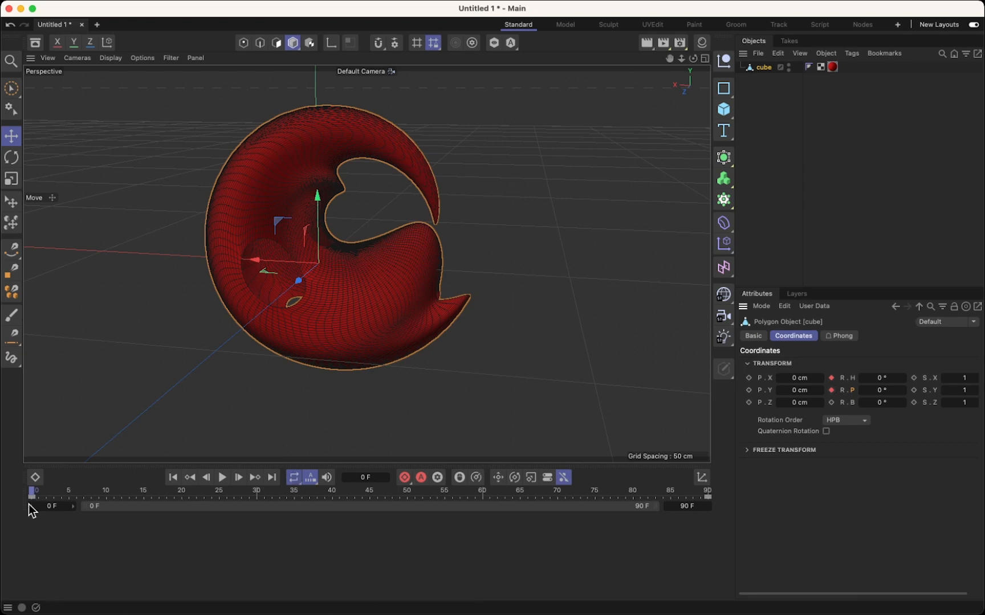
pyautogui.moveTo(564, 501); pyautogui.dragTo(767, 506)
pyautogui.click(885, 390)
pyautogui.press('Return')
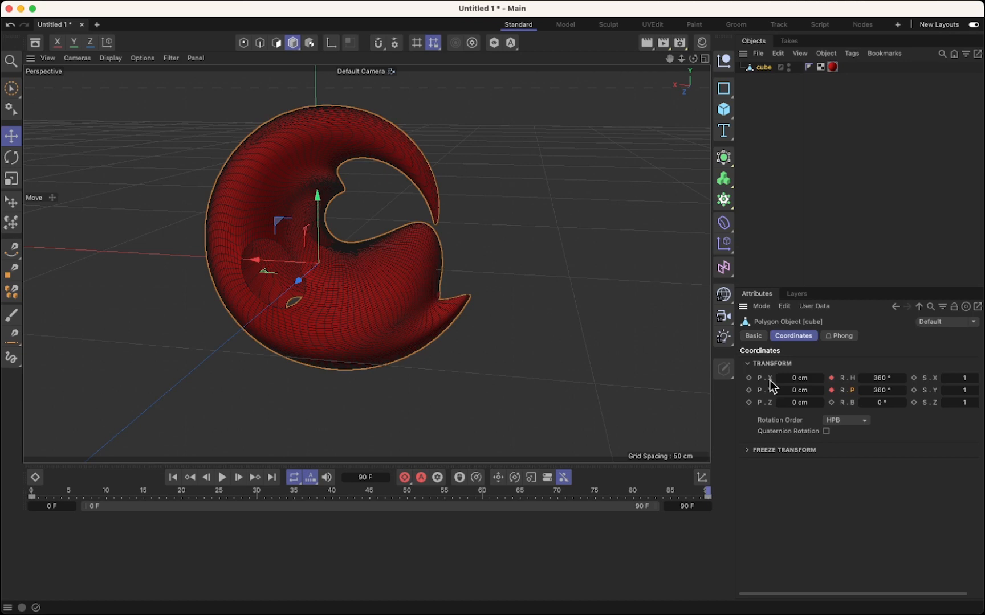
pyautogui.click(222, 478)
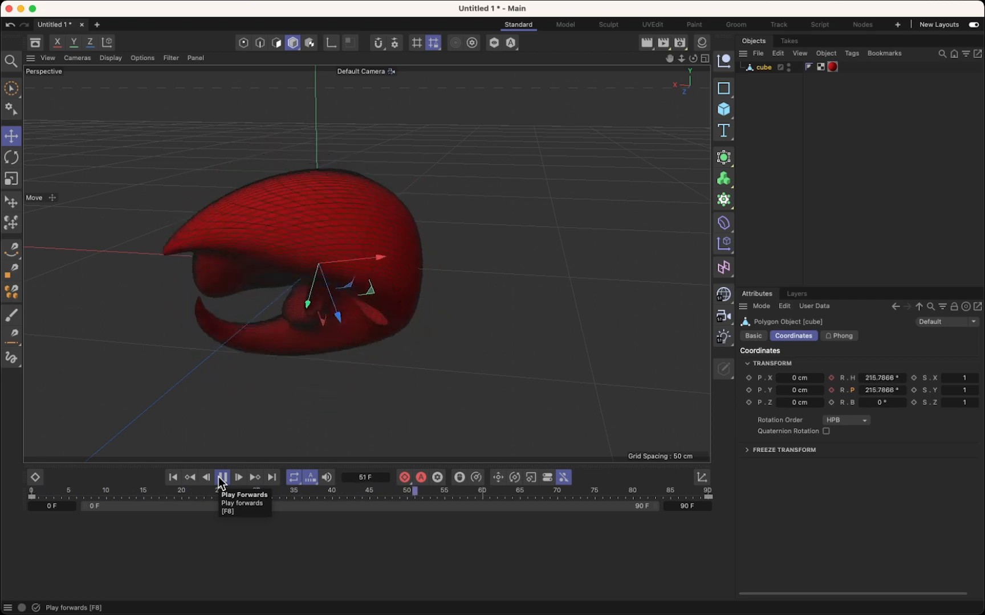
pyautogui.click(222, 478)
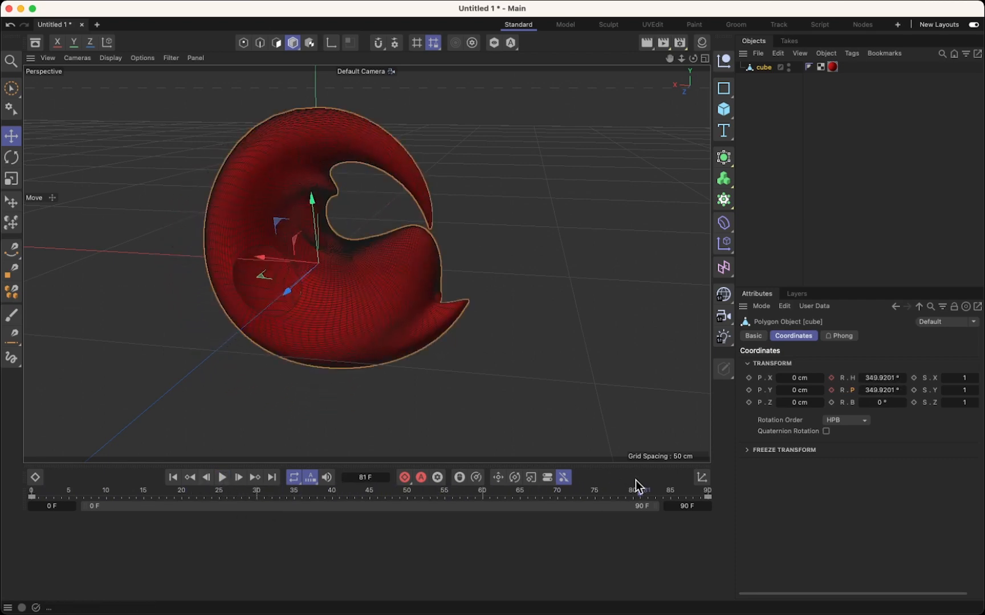
# Keyframe the cube mesh's R.B rotation at 0° on frame 0 and 360° on frame 90, and preview the animation.
pyautogui.moveTo(645, 495); pyautogui.dragTo(9, 516)
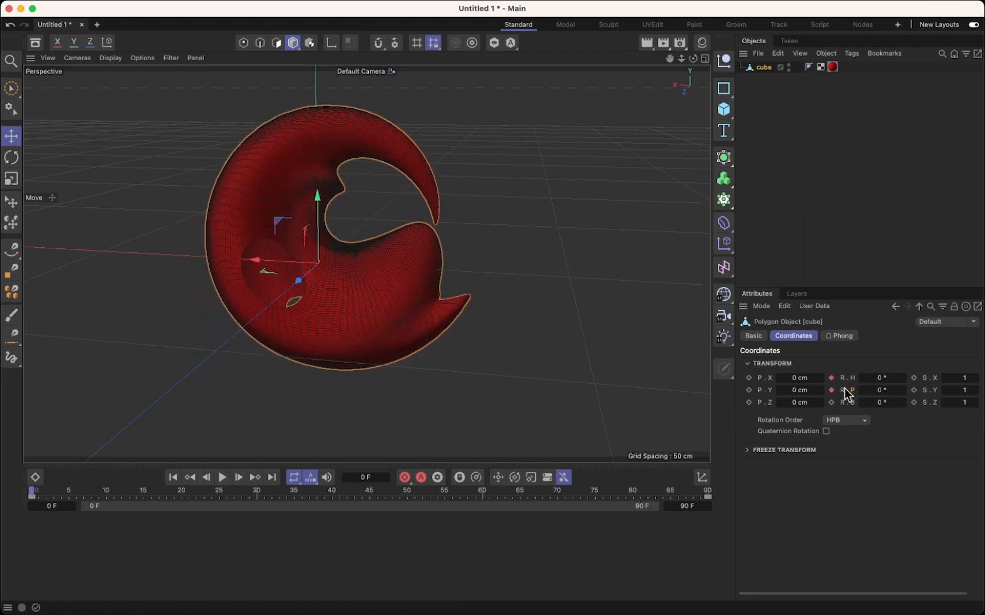
pyautogui.click(831, 402)
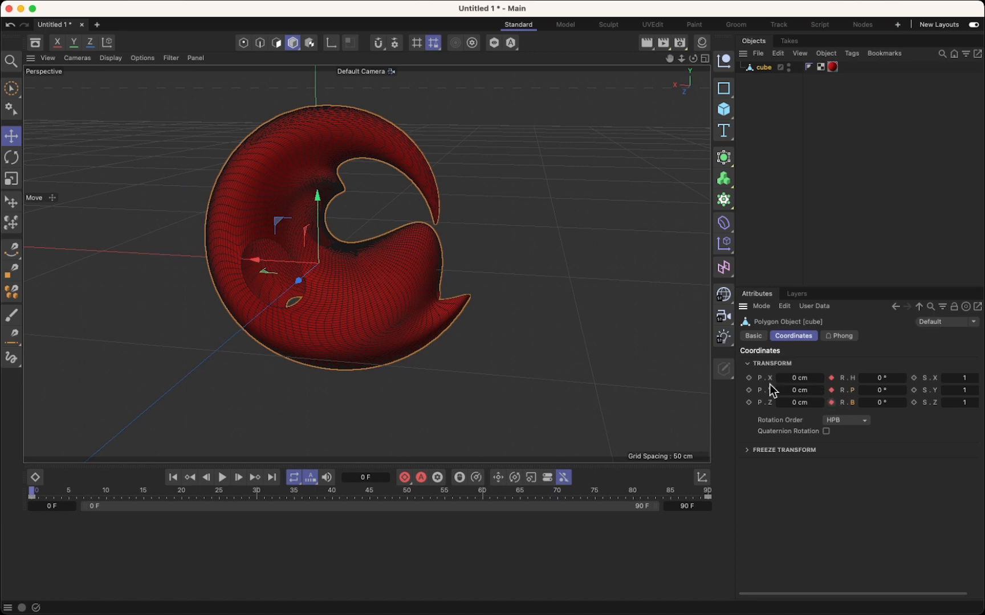
pyautogui.click(831, 378)
pyautogui.moveTo(32, 497); pyautogui.dragTo(765, 488)
pyautogui.press('Return')
pyautogui.click(830, 402)
pyautogui.click(222, 477)
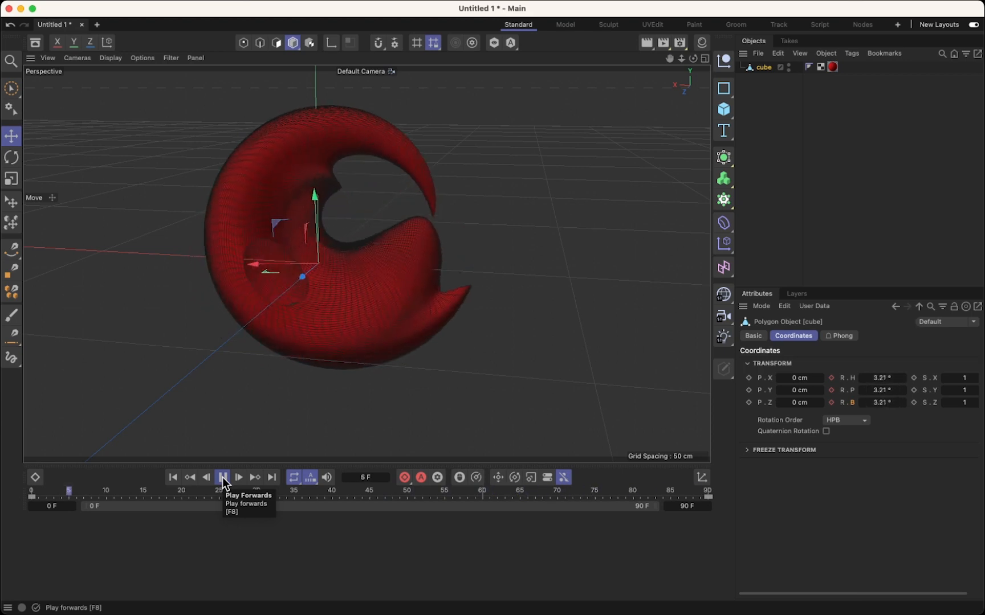
pyautogui.click(223, 479)
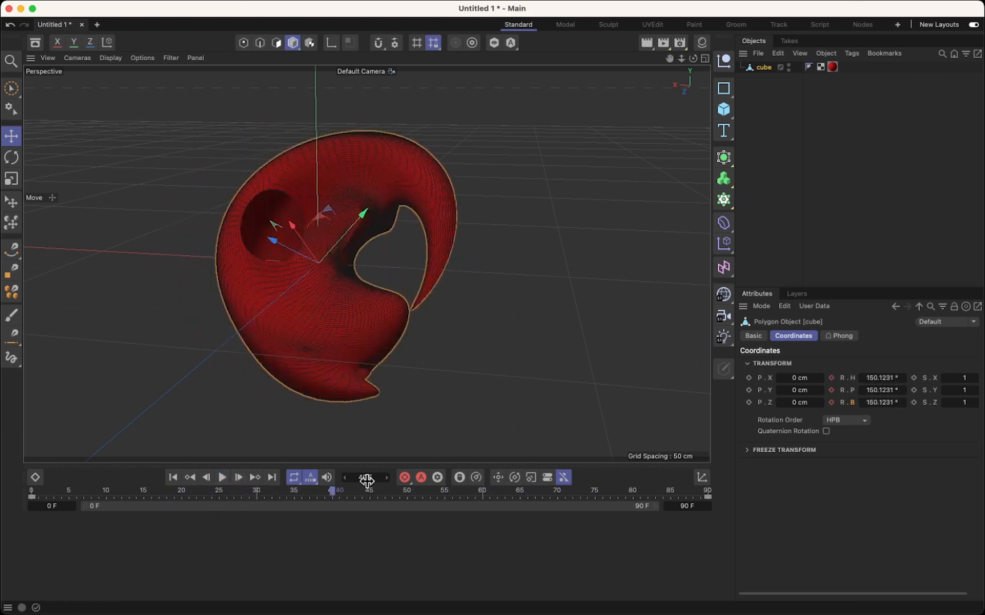
# Remove the cube mesh's R.H keyframes at frames 0 and 90.
pyautogui.moveTo(331, 492); pyautogui.dragTo(3, 550)
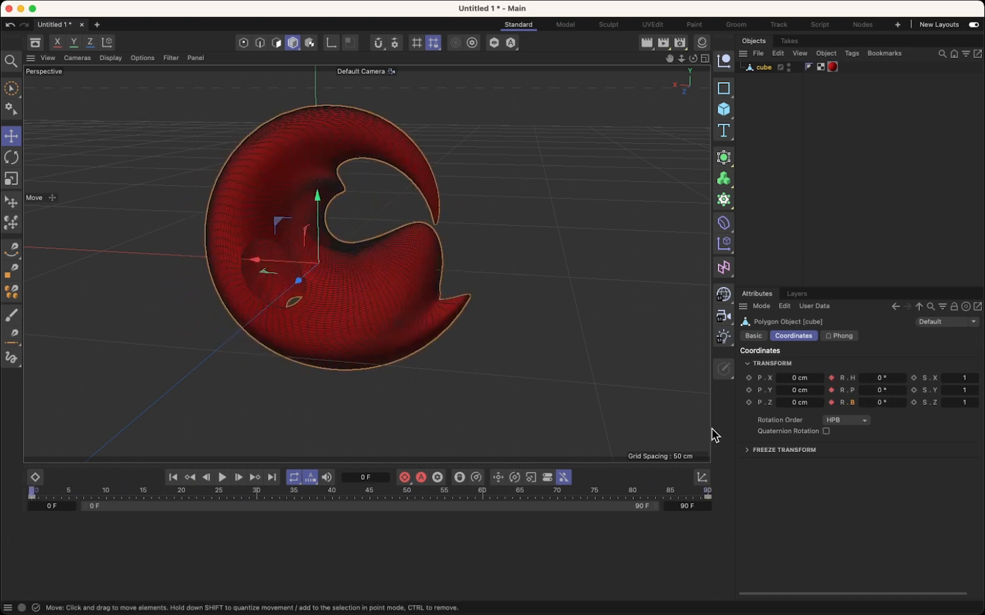
pyautogui.click(832, 378)
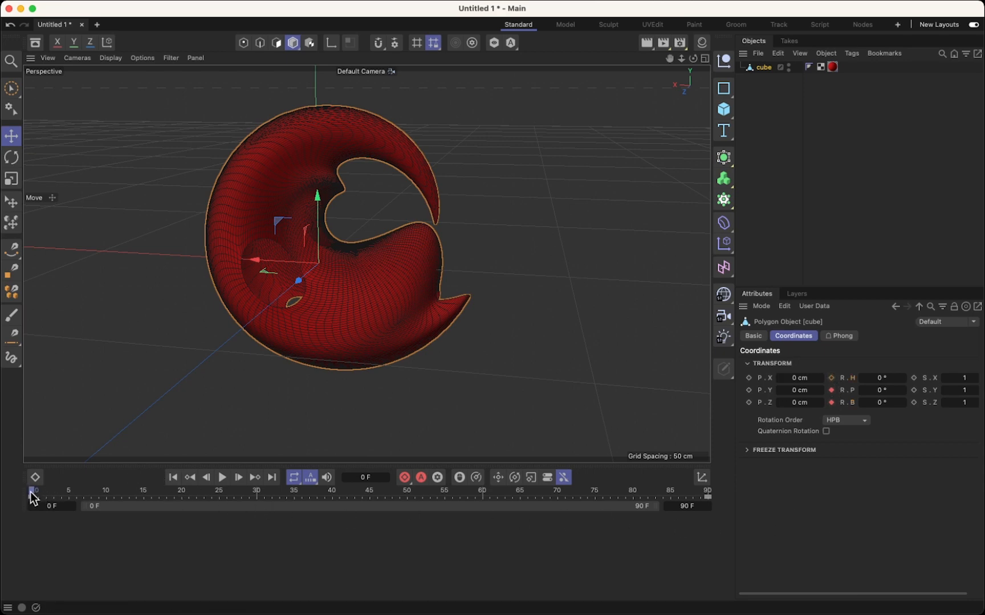
pyautogui.moveTo(32, 492); pyautogui.dragTo(810, 496)
pyautogui.click(830, 378)
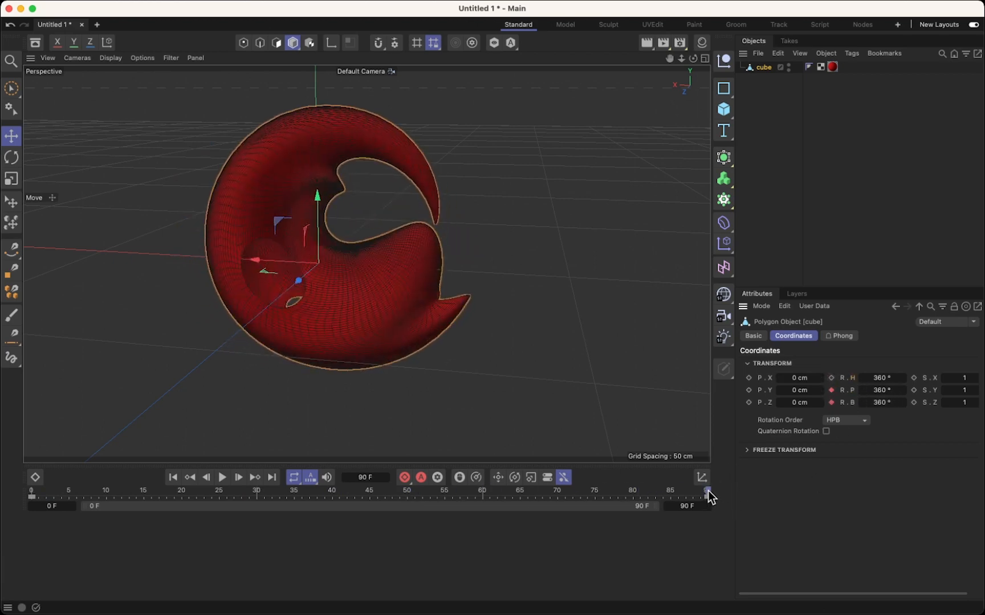
# Remove the cube mesh's R.P keyframes at frames 0 and 90, keeping the R.B animation, and check the playback.
pyautogui.moveTo(708, 496); pyautogui.dragTo(859, 548)
pyautogui.moveTo(904, 390); pyautogui.dragTo(838, 403)
pyautogui.press('super+z')
pyautogui.press('super+z')
pyautogui.click(831, 403)
pyautogui.moveTo(707, 492); pyautogui.dragTo(2, 489)
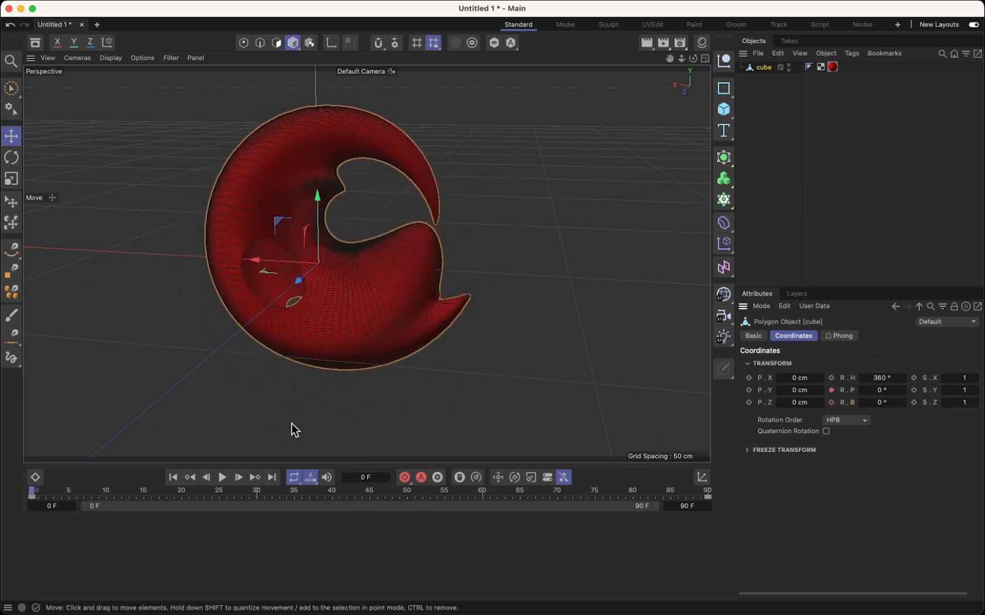
pyautogui.click(221, 477)
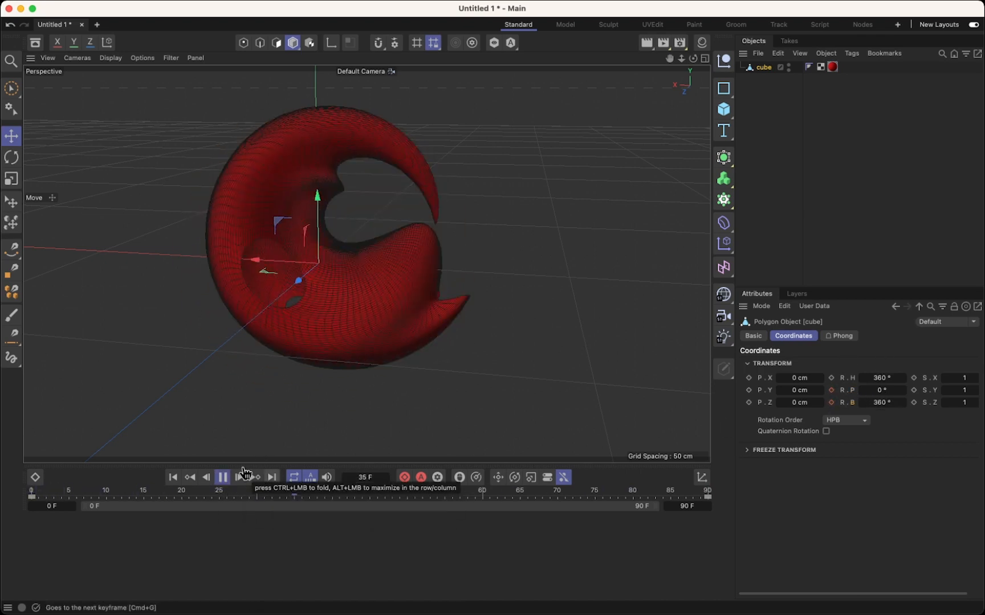
pyautogui.click(221, 477)
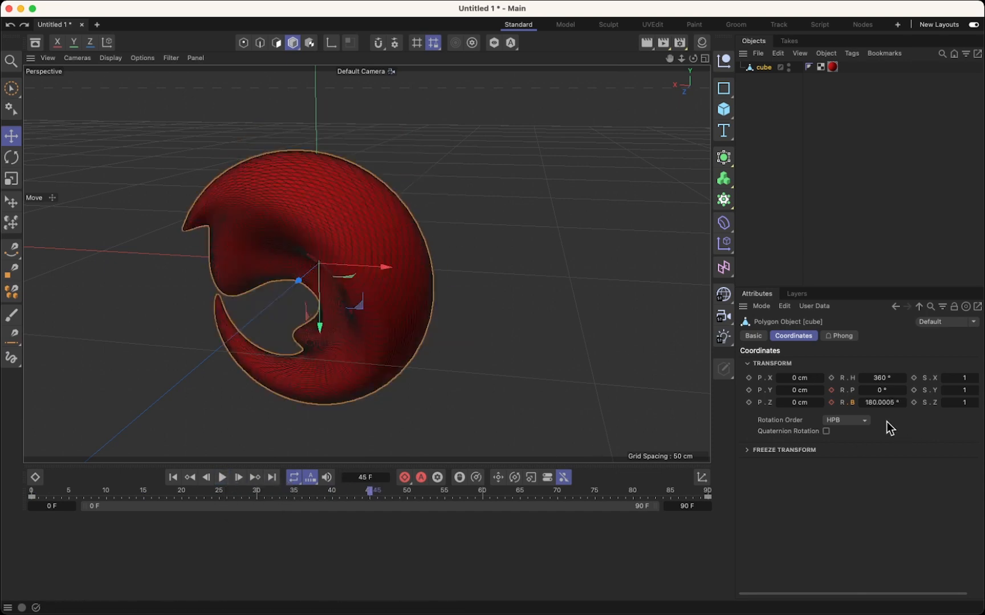
pyautogui.moveTo(370, 494); pyautogui.dragTo(2, 512)
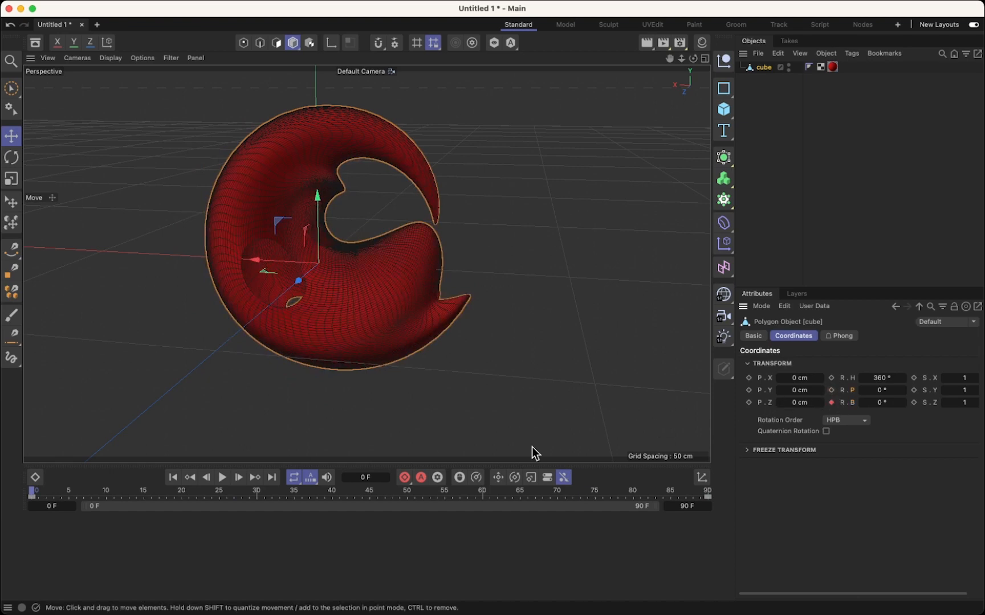
# Play and scrub the R.B rotation across frames 0 to 90 to examine its speed at the start and end.
pyautogui.click(224, 479)
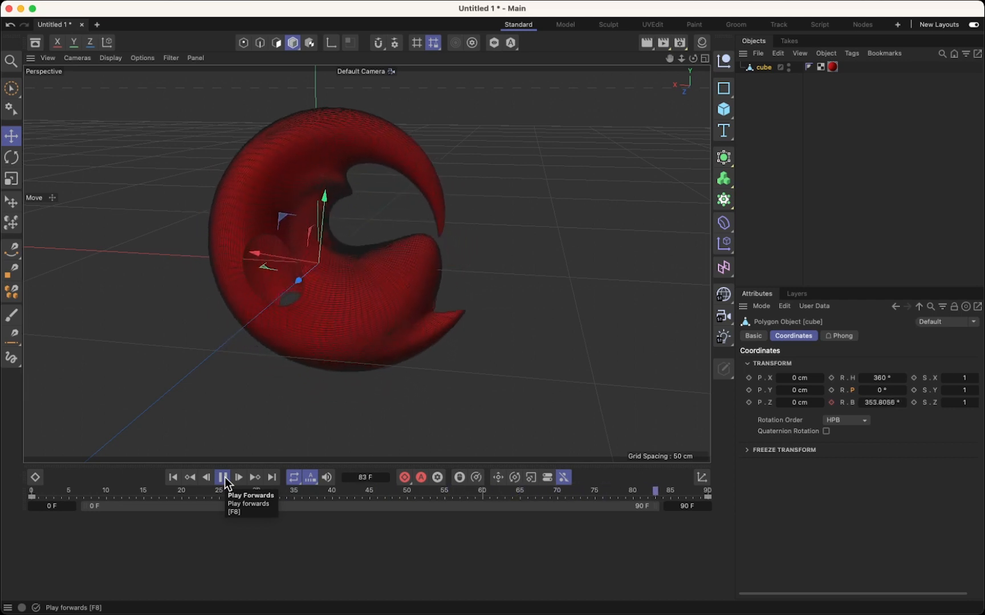
pyautogui.click(223, 478)
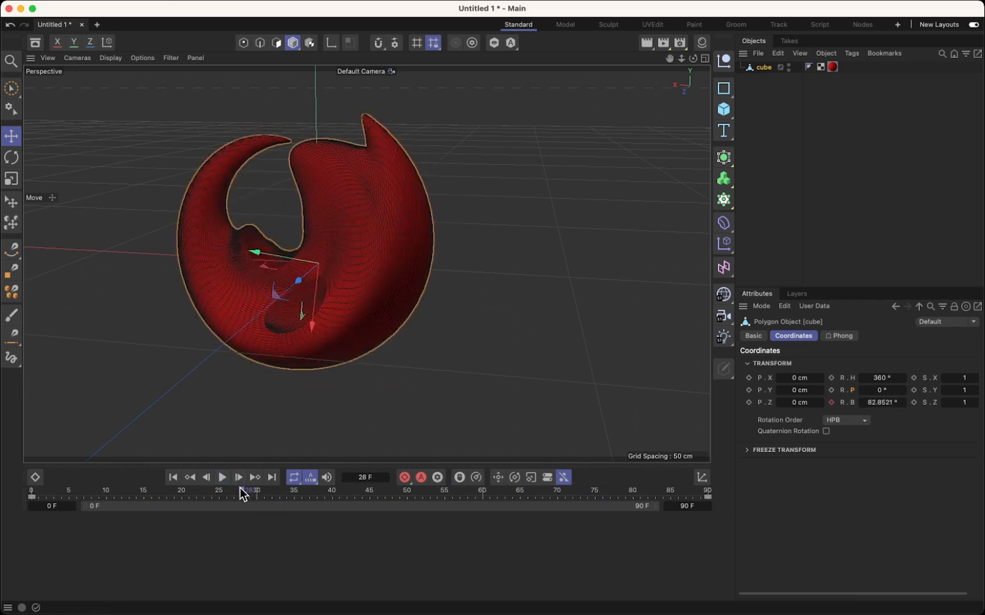
pyautogui.moveTo(242, 493); pyautogui.dragTo(756, 500)
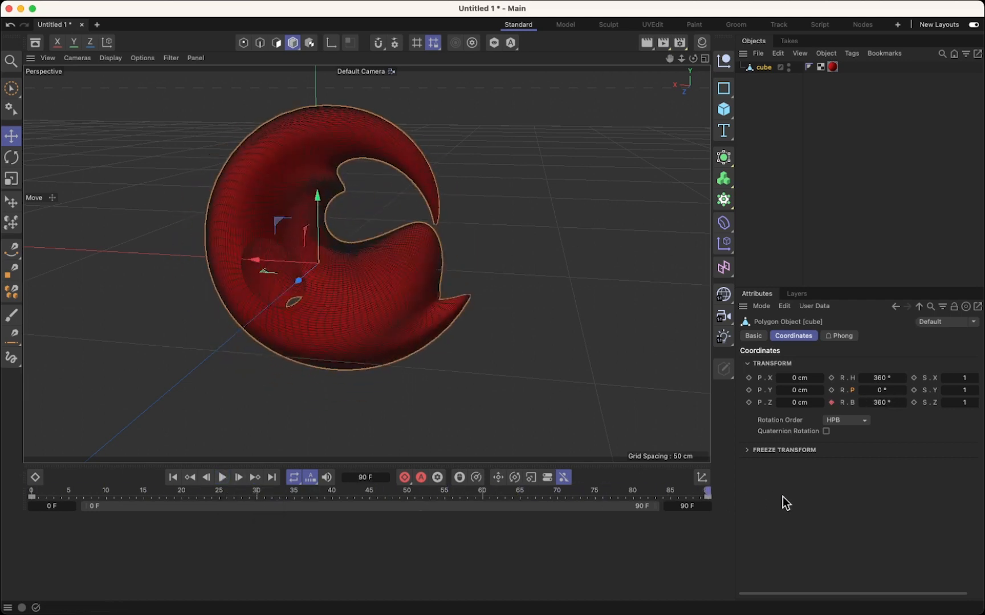
pyautogui.click(222, 477)
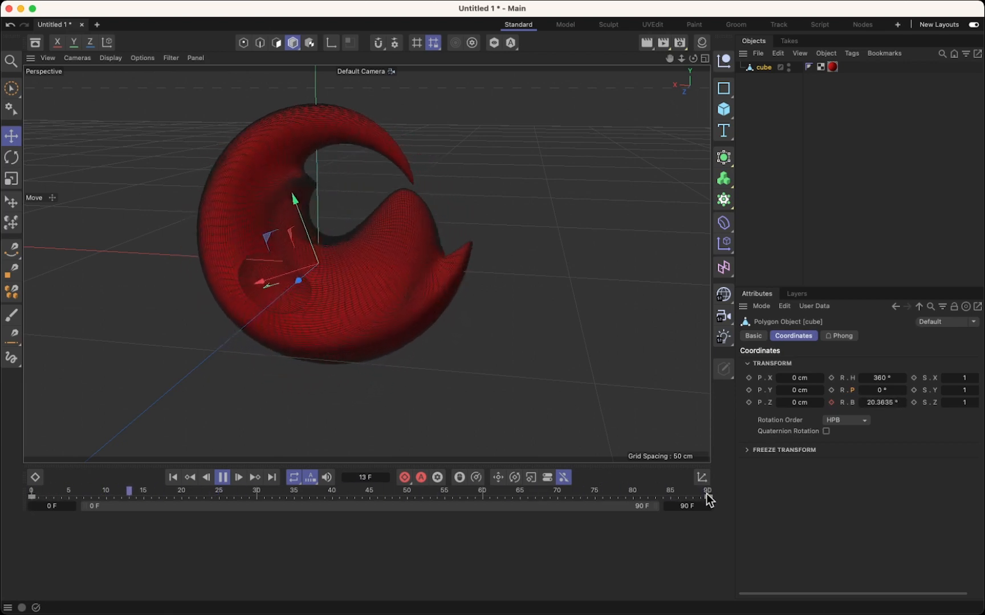
pyautogui.click(222, 477)
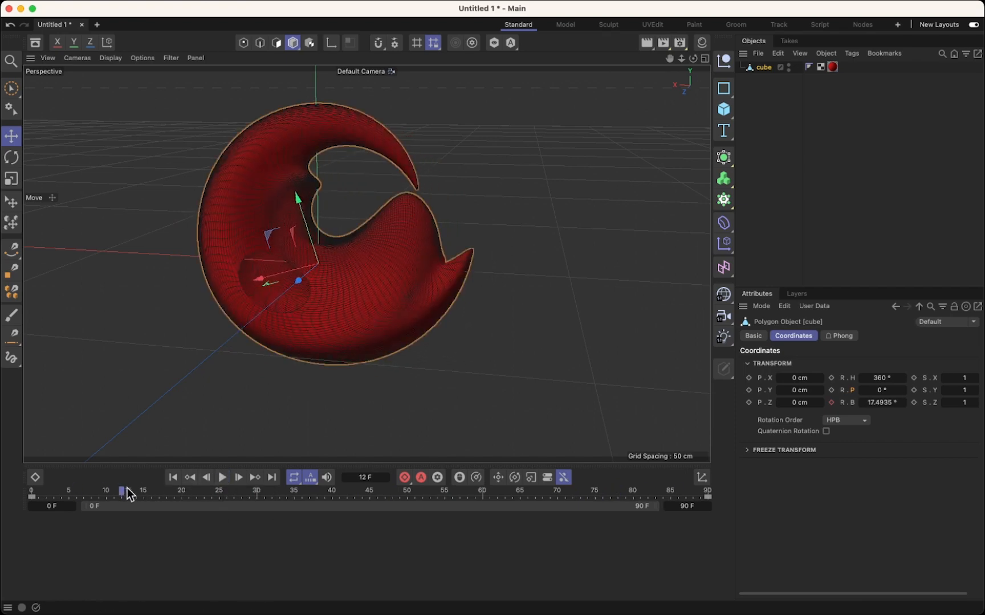
pyautogui.moveTo(127, 489); pyautogui.dragTo(32, 491)
# Open the F-Curve timeline, set the cube mesh's R.B rotation keys to Soft interpolation, and close the timeline.
pyautogui.moveTo(657, 2)
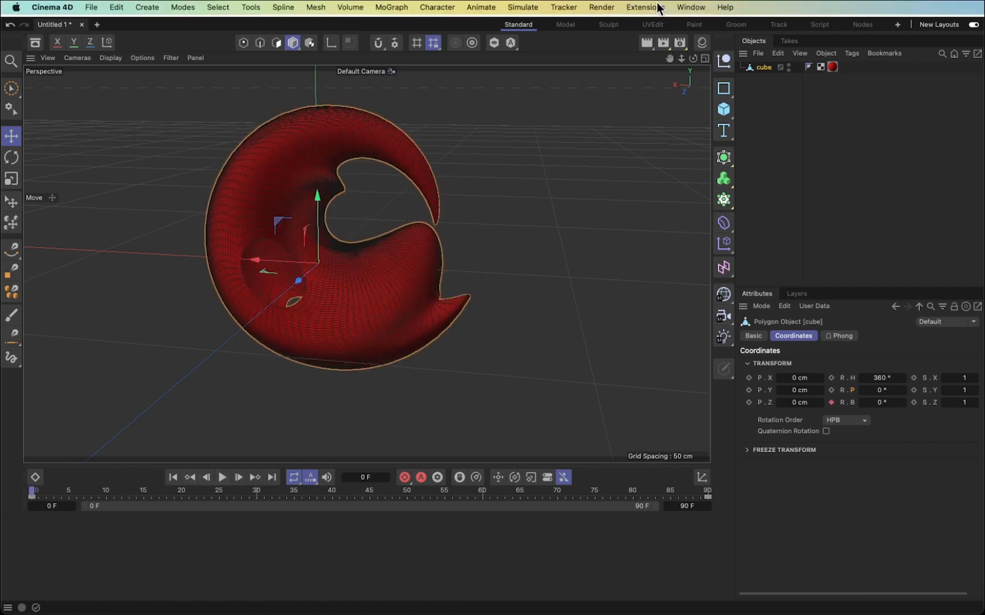
pyautogui.click(691, 7)
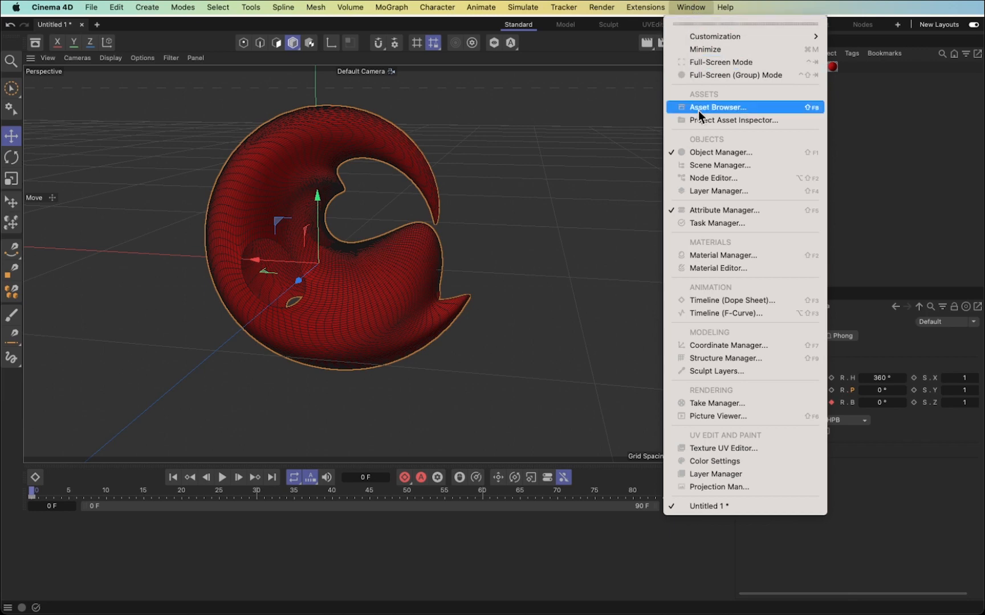
pyautogui.click(707, 315)
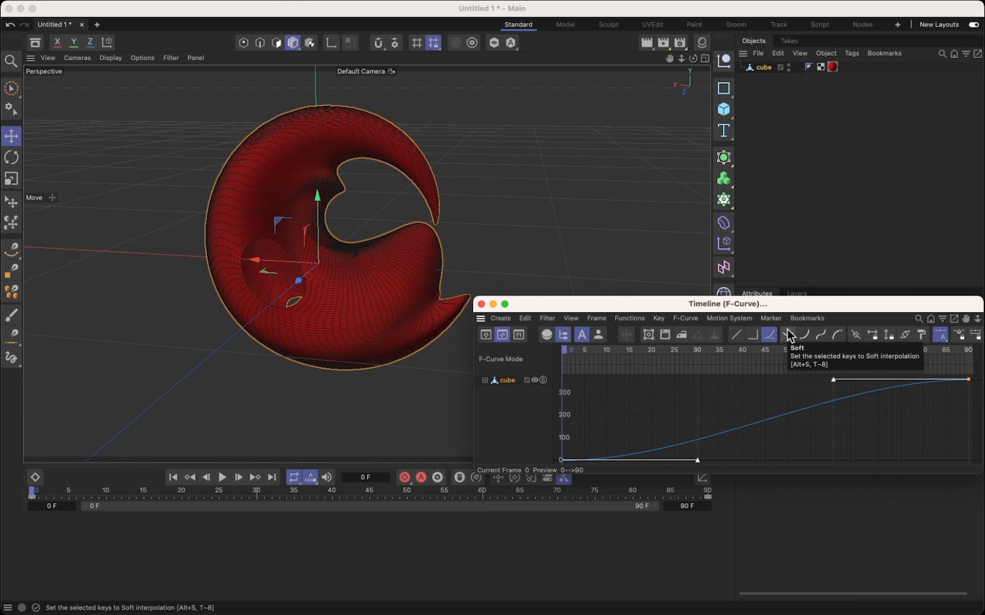
pyautogui.click(494, 390)
pyautogui.click(497, 380)
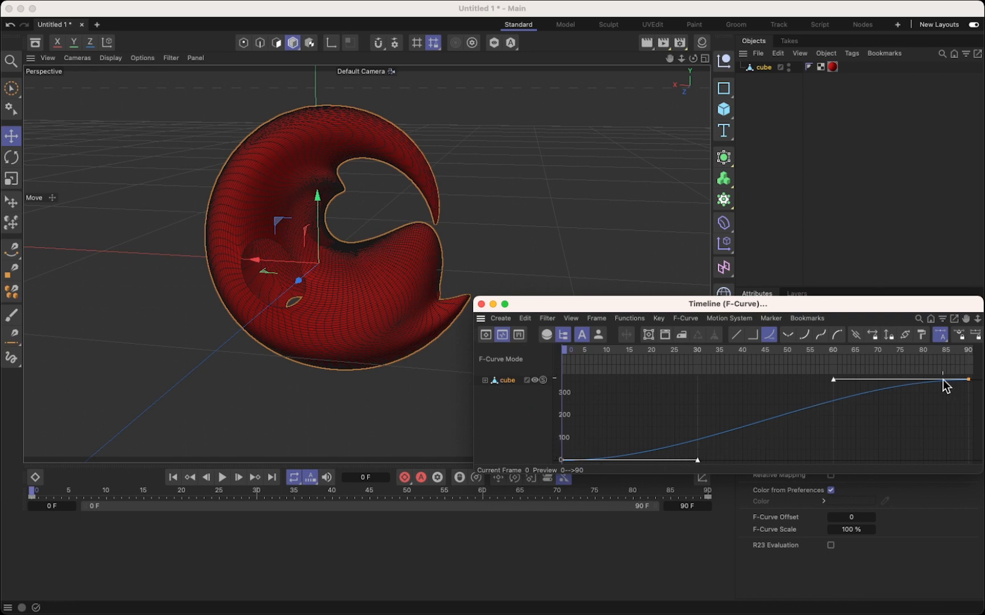
pyautogui.click(788, 336)
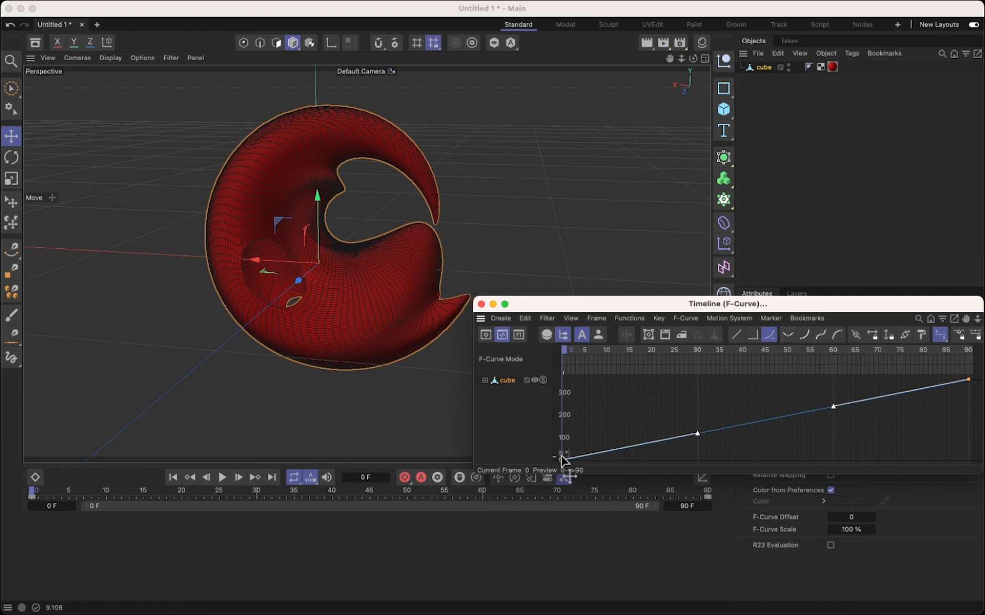
pyautogui.click(481, 304)
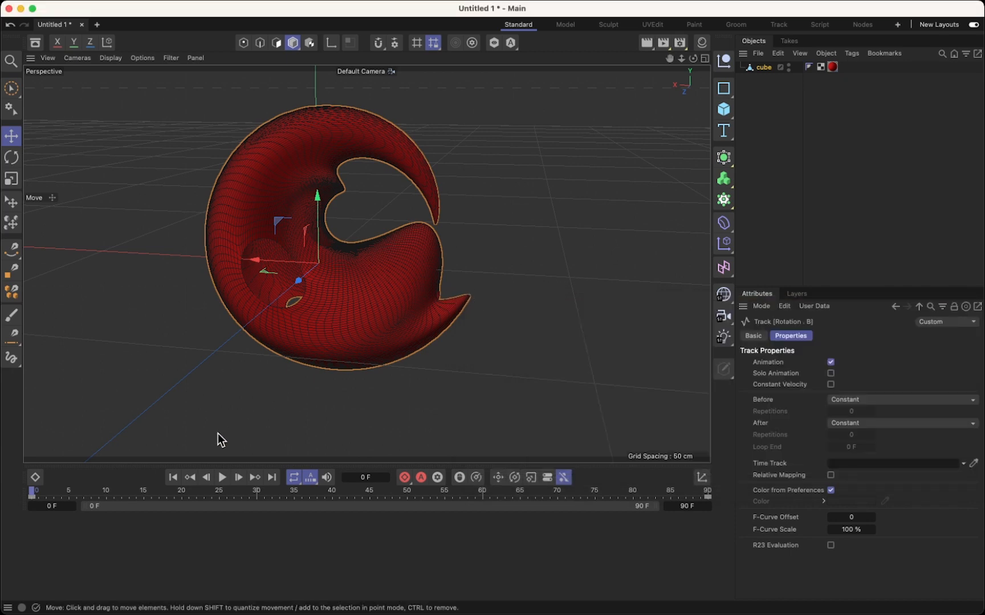
# Play the rotation animation to check its motion with Soft interpolation, and return to frame 0.
pyautogui.click(221, 477)
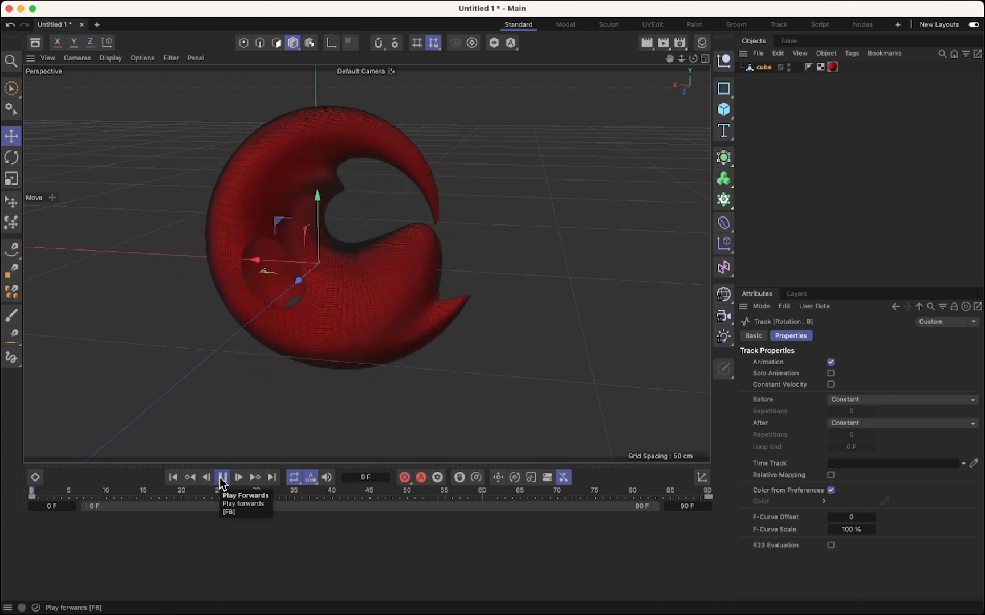
pyautogui.click(222, 477)
pyautogui.click(99, 494)
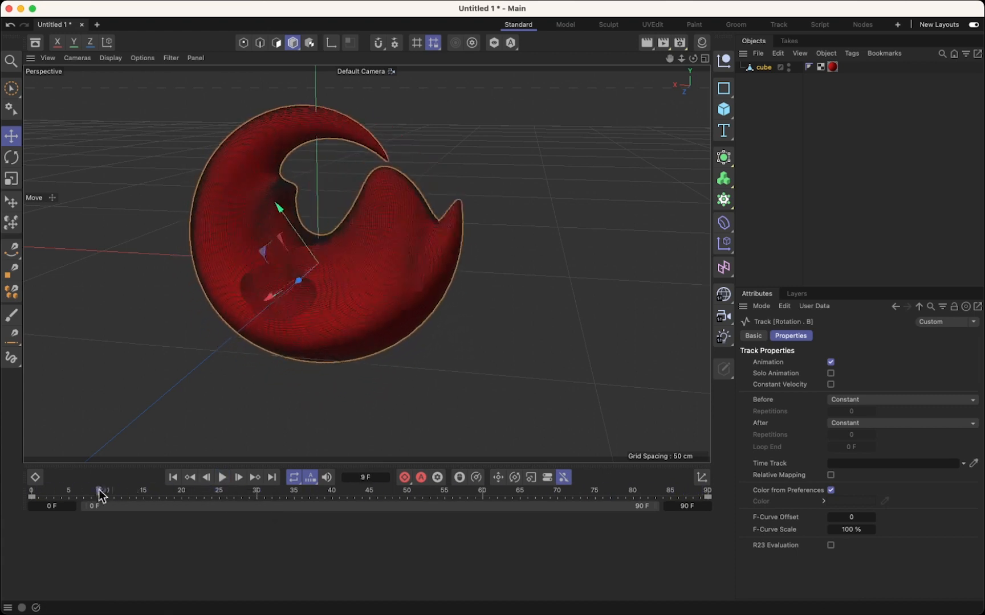
pyautogui.moveTo(100, 493); pyautogui.dragTo(4, 497)
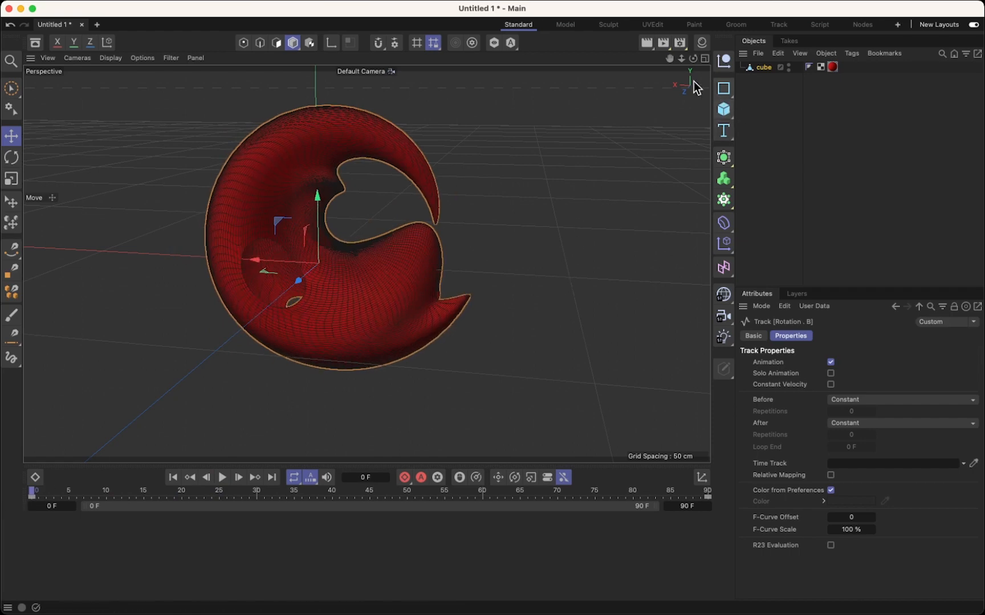
# Set the render output width to 720 pixels for a square 720 x 720 image, and close the render settings.
pyautogui.moveTo(669, 58); pyautogui.dragTo(714, 81)
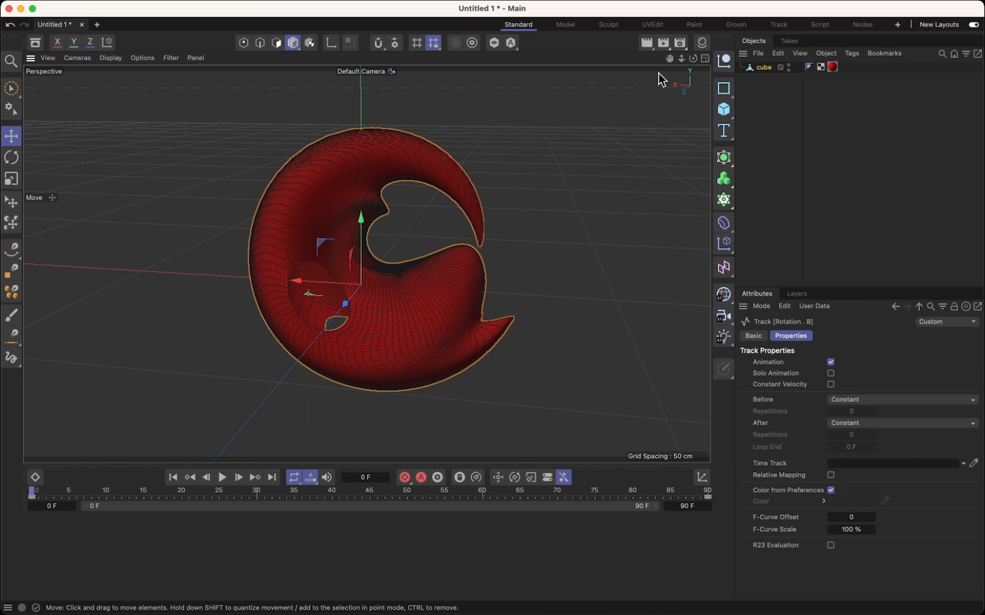
pyautogui.click(679, 43)
pyautogui.moveTo(698, 39); pyautogui.dragTo(632, 36)
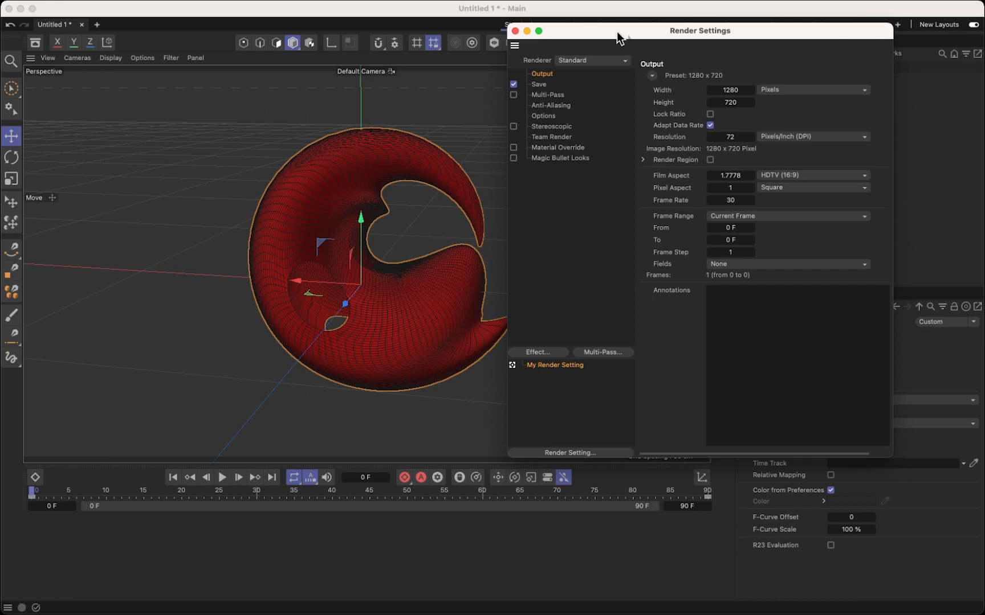
pyautogui.moveTo(622, 33); pyautogui.dragTo(744, 24)
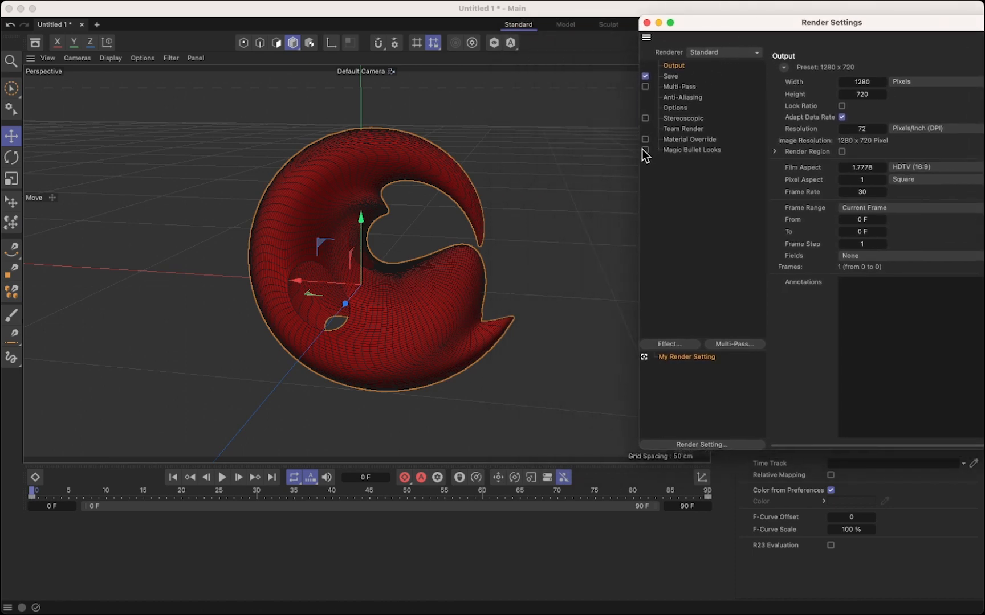
pyautogui.moveTo(696, 22); pyautogui.dragTo(817, 25)
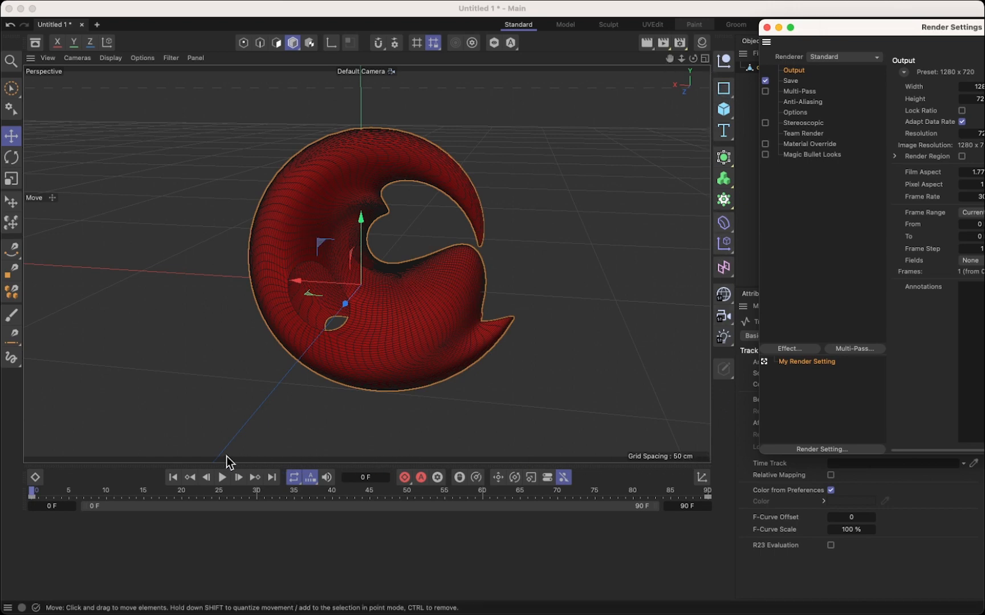
pyautogui.moveTo(834, 28); pyautogui.dragTo(485, 28)
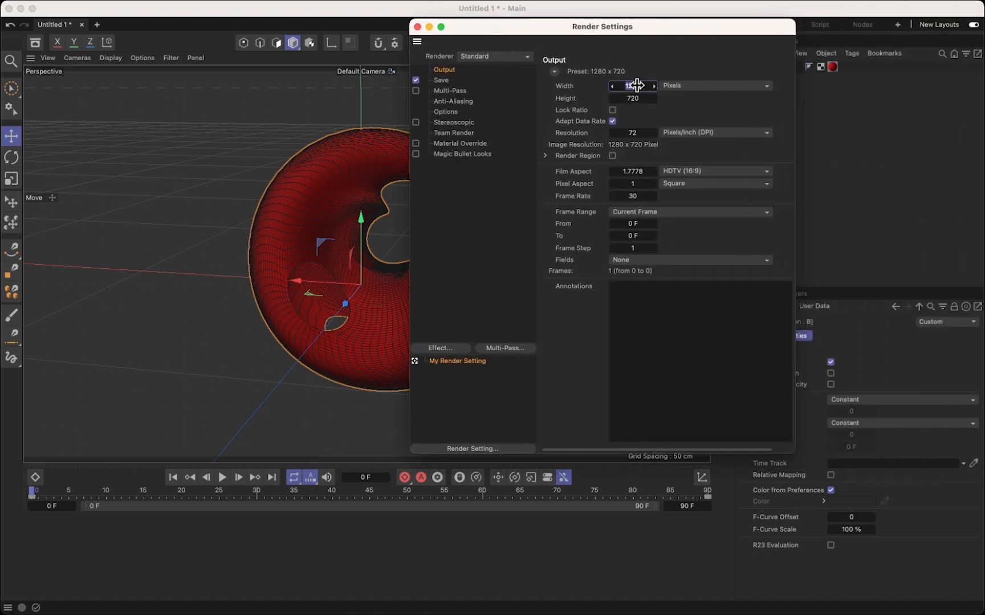
pyautogui.press('BackSpace')
pyautogui.write('720')
pyautogui.press('Return')
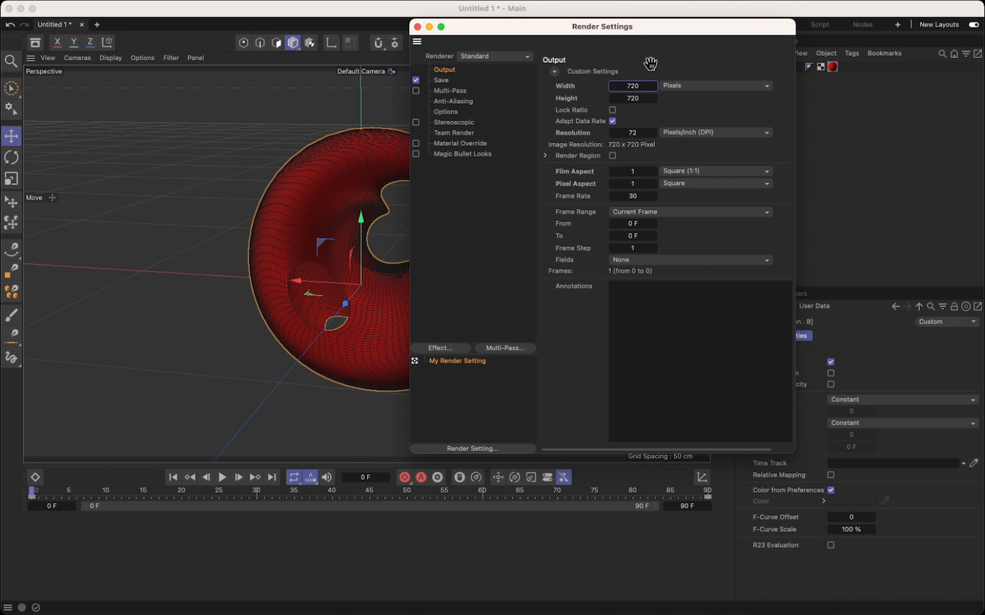
pyautogui.click(417, 27)
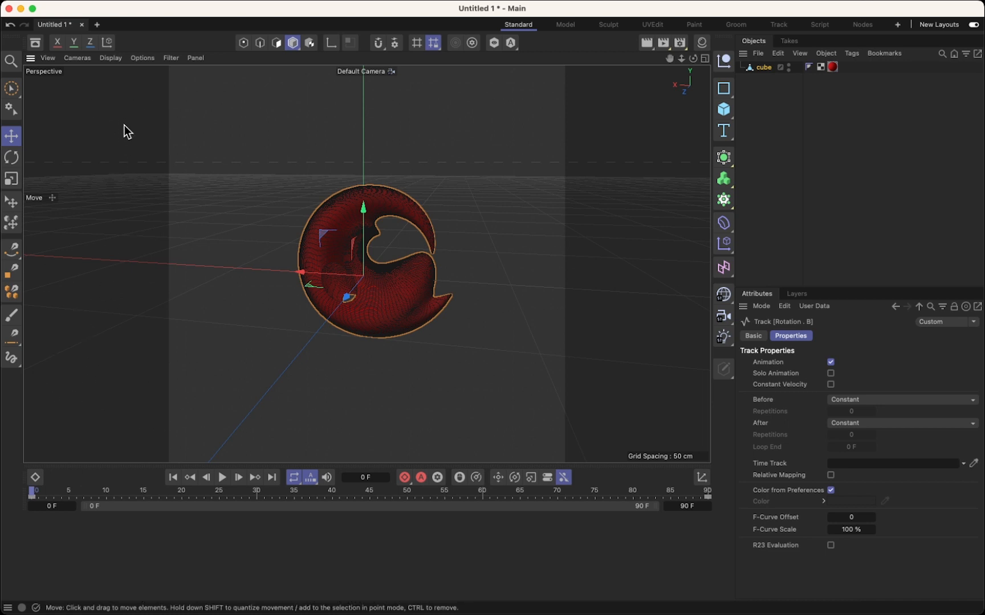
# Frame the red cube mesh large and centred within the square render area of the perspective view, and deselect it.
pyautogui.scroll(5, 250, 183)
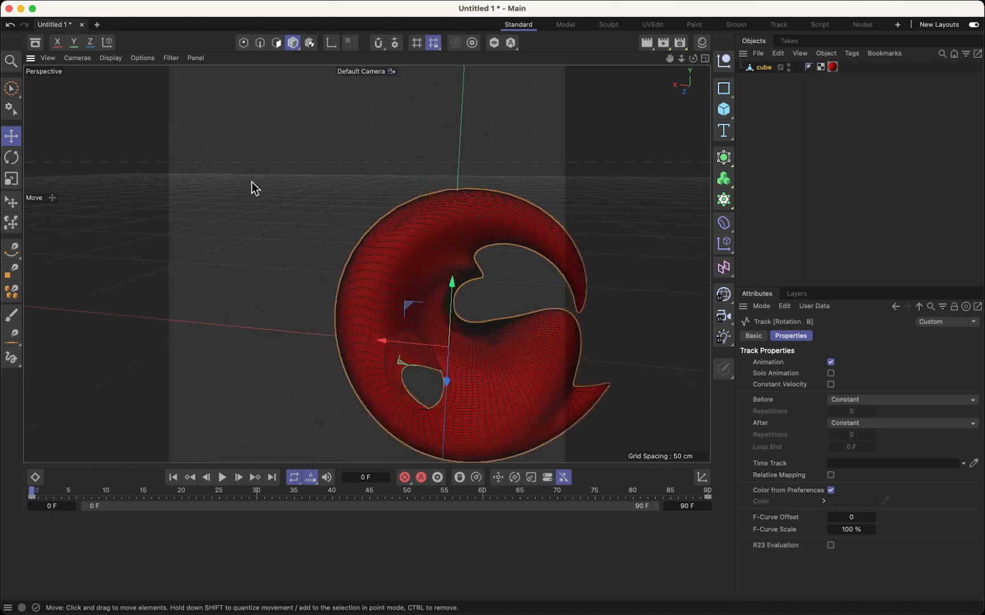
pyautogui.moveTo(669, 59); pyautogui.dragTo(564, 11)
pyautogui.keyDown('alt'); pyautogui.moveTo(367, 264); pyautogui.dragTo(372, 252, button='middle'); pyautogui.keyUp('alt')
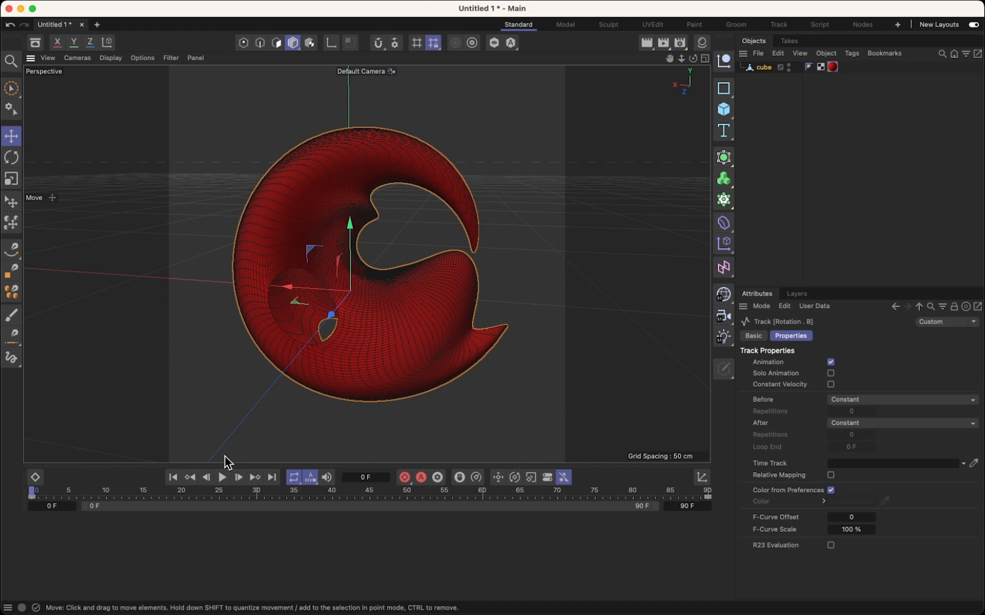
pyautogui.click(523, 113)
# Set the render resolution to 300 pixels per inch and the frame range to All Frames.
pyautogui.moveTo(676, 2)
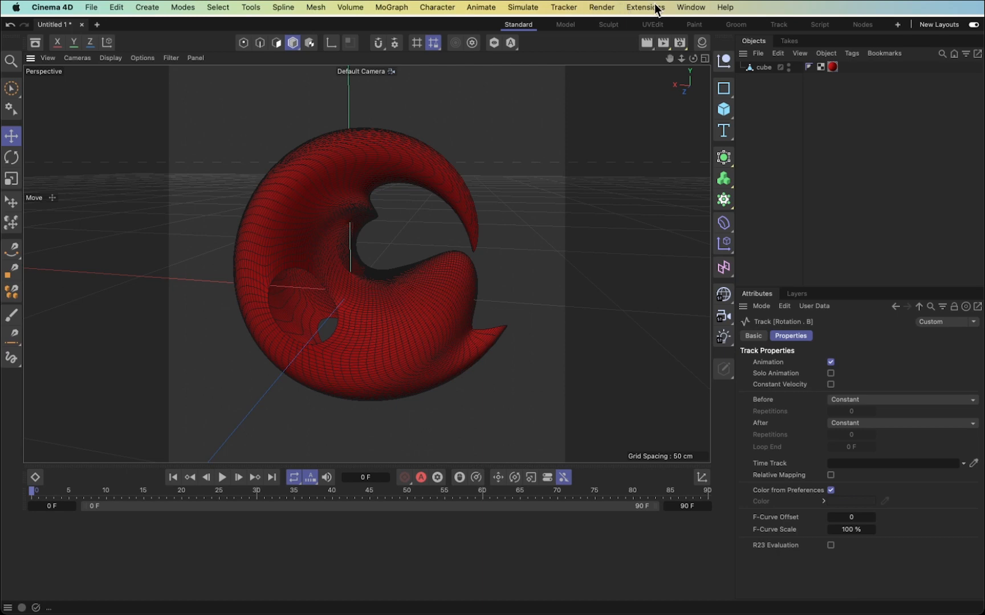
pyautogui.click(680, 43)
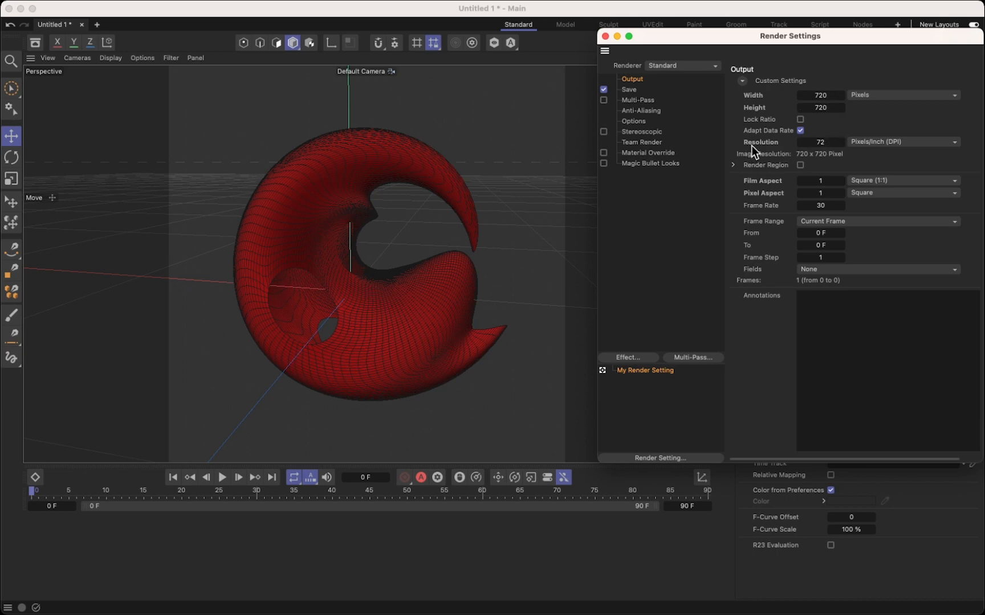
pyautogui.click(821, 142)
pyautogui.write('300')
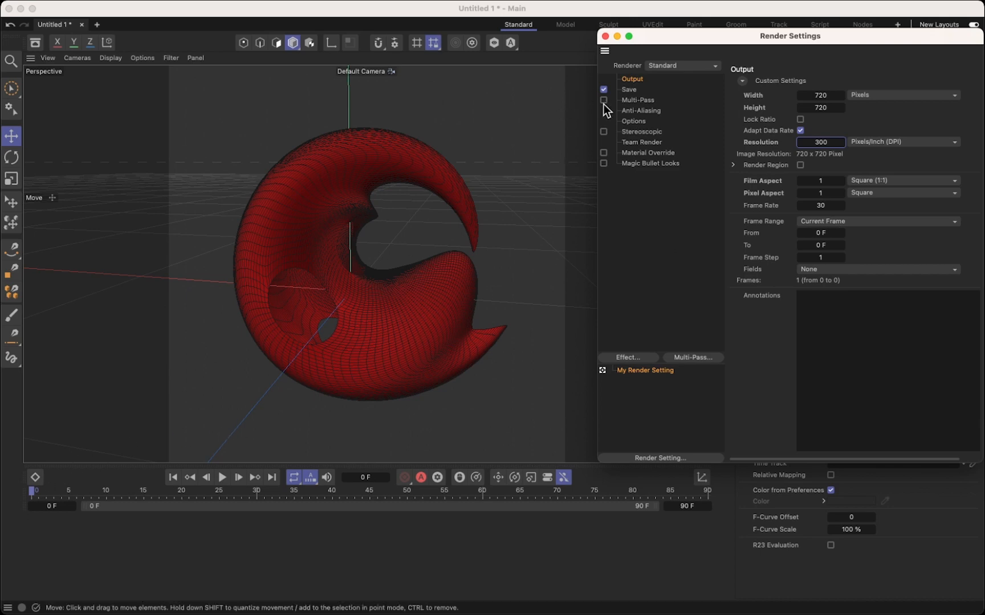
pyautogui.click(838, 223)
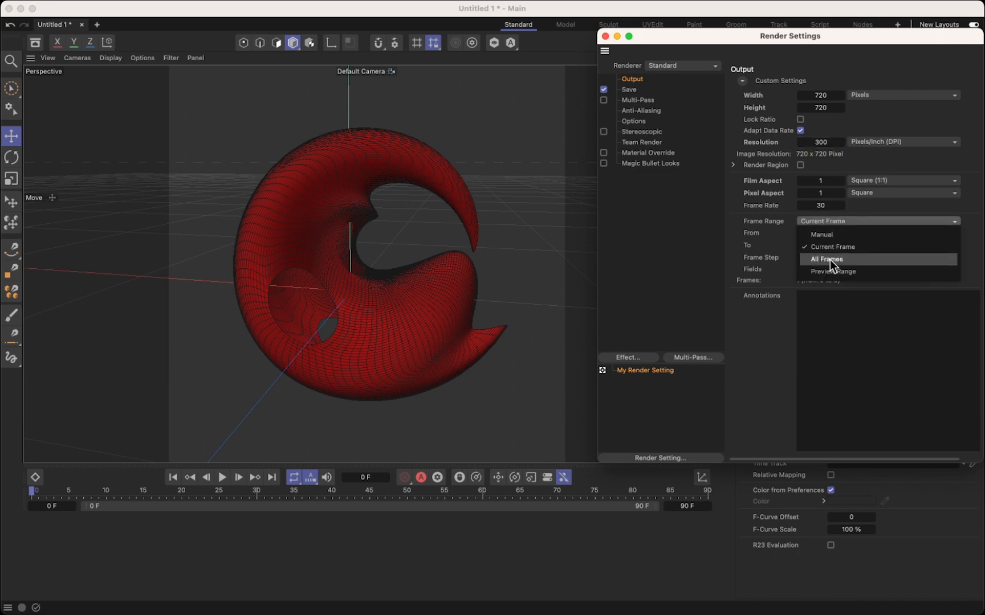
pyautogui.click(829, 261)
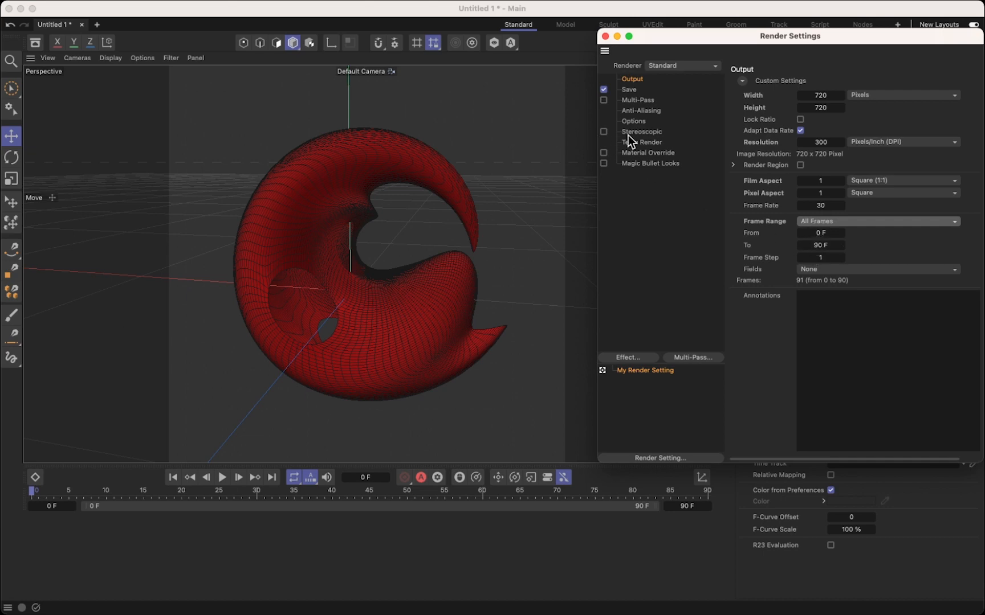
# Set the render to save as Untitled on the Desktop in MOV format.
pyautogui.click(627, 89)
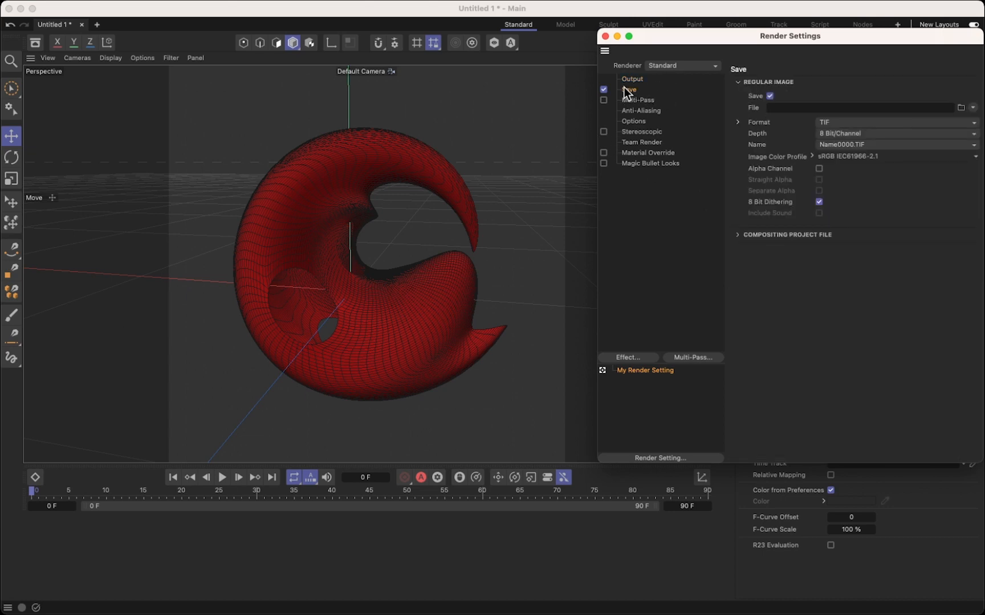
pyautogui.click(960, 109)
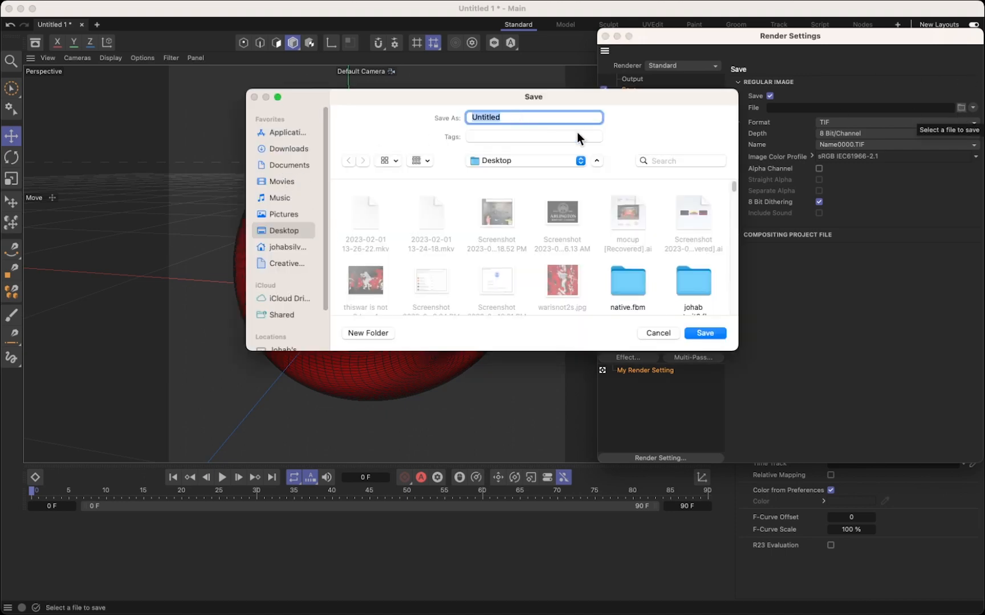
pyautogui.click(659, 333)
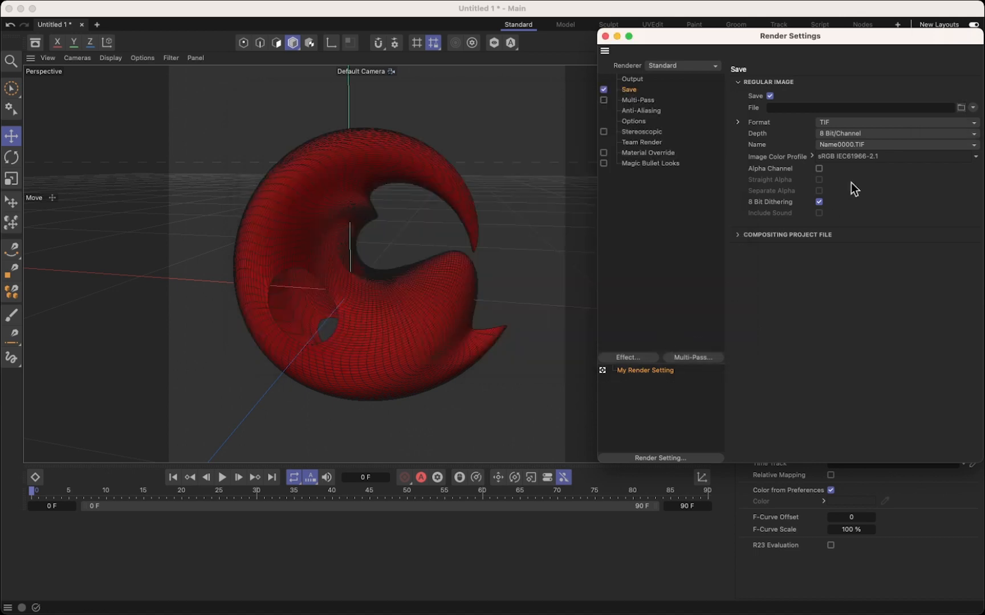
pyautogui.click(960, 107)
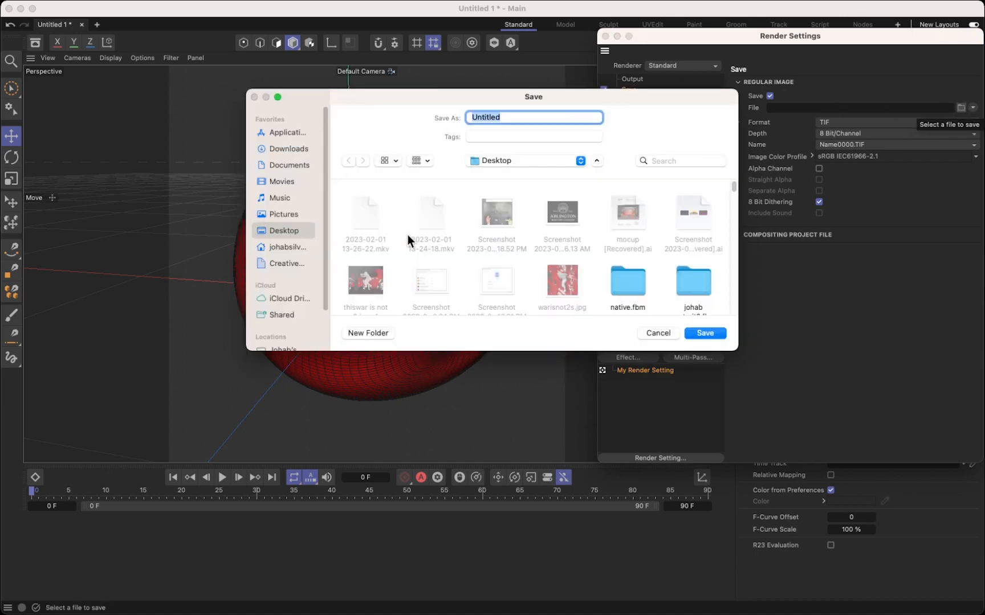
pyautogui.click(704, 333)
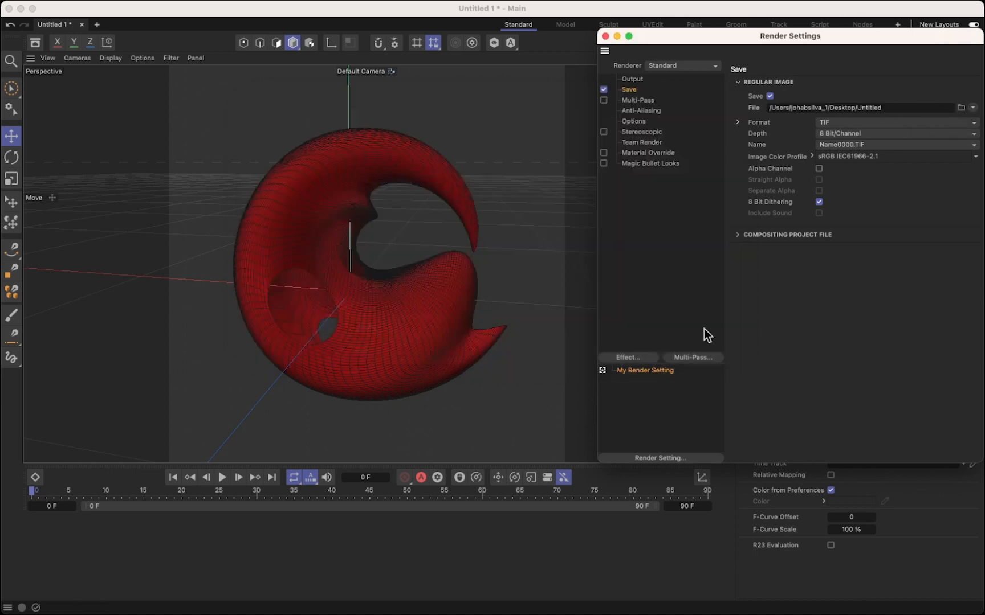
pyautogui.click(857, 121)
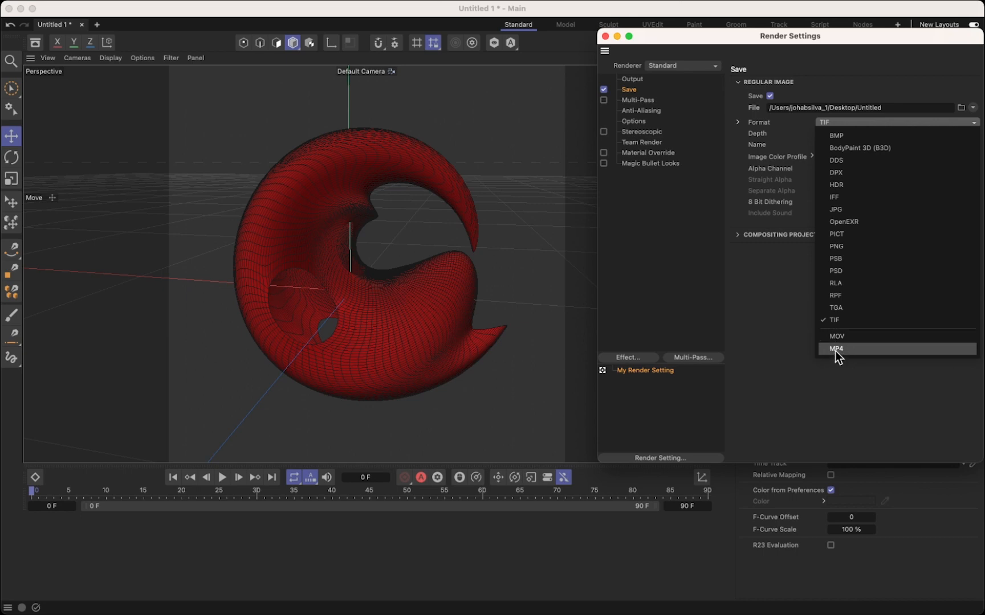
pyautogui.click(836, 337)
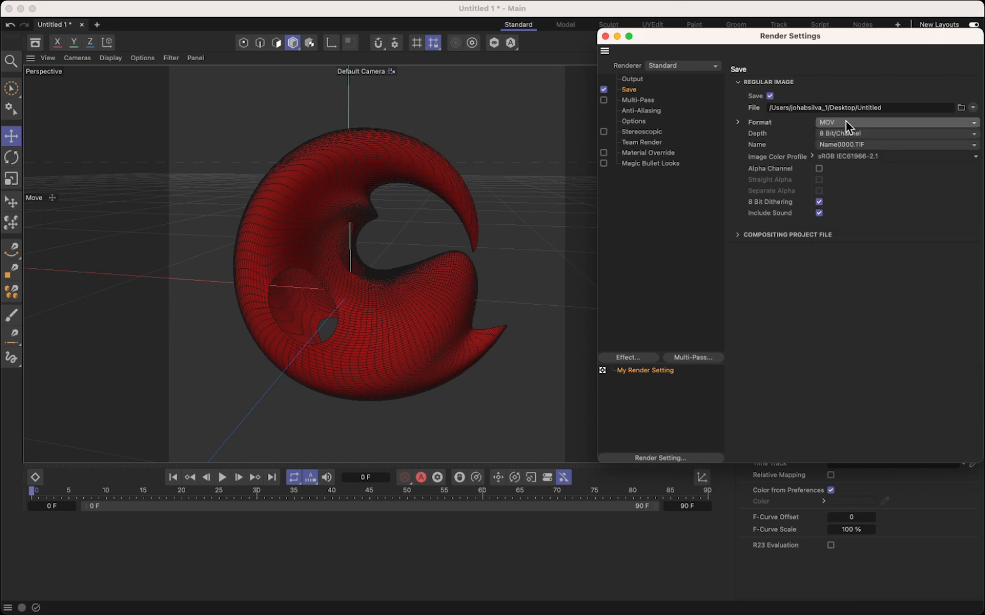
# Review the Multi-Pass, Anti-Aliasing, Save and Output render settings, and close the render settings.
pyautogui.click(652, 101)
pyautogui.click(649, 109)
pyautogui.click(637, 100)
pyautogui.click(633, 90)
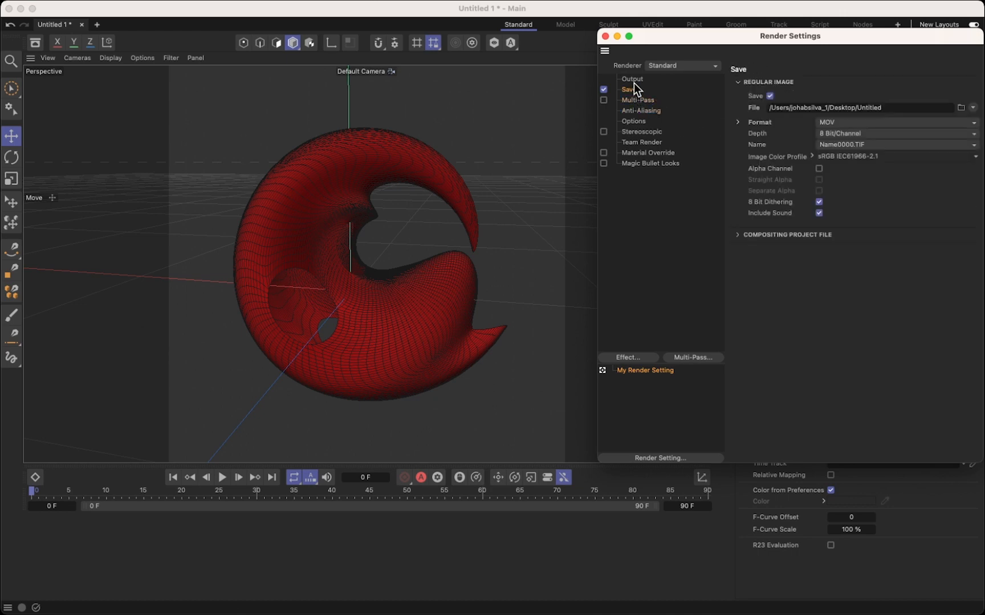
pyautogui.click(633, 83)
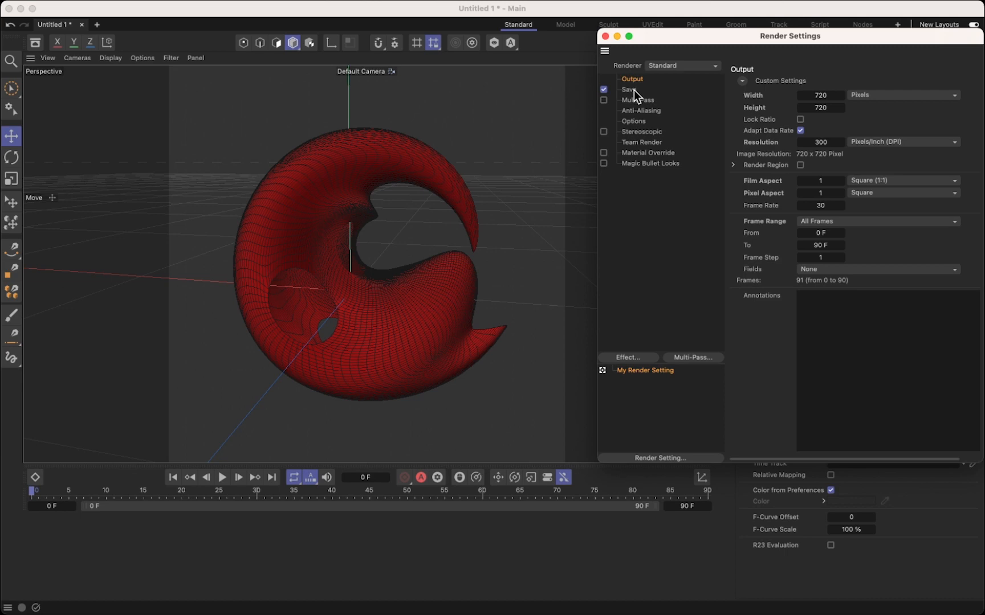
pyautogui.click(605, 36)
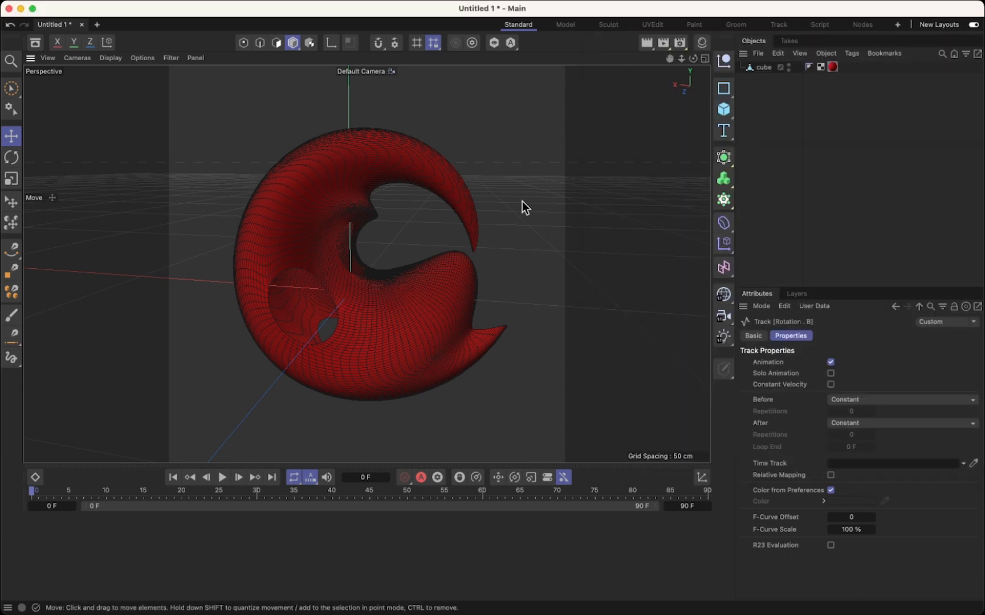
# Render the animation to the Picture Viewer, declining to overwrite Untitled.mov, look through the rendered frames, and close the viewer.
pyautogui.click(663, 43)
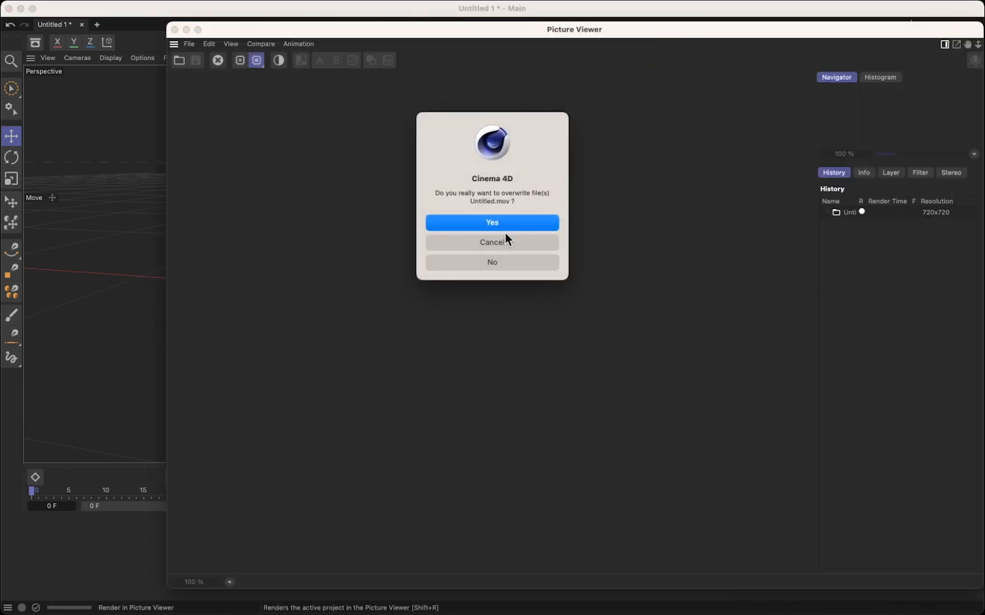
pyautogui.click(488, 262)
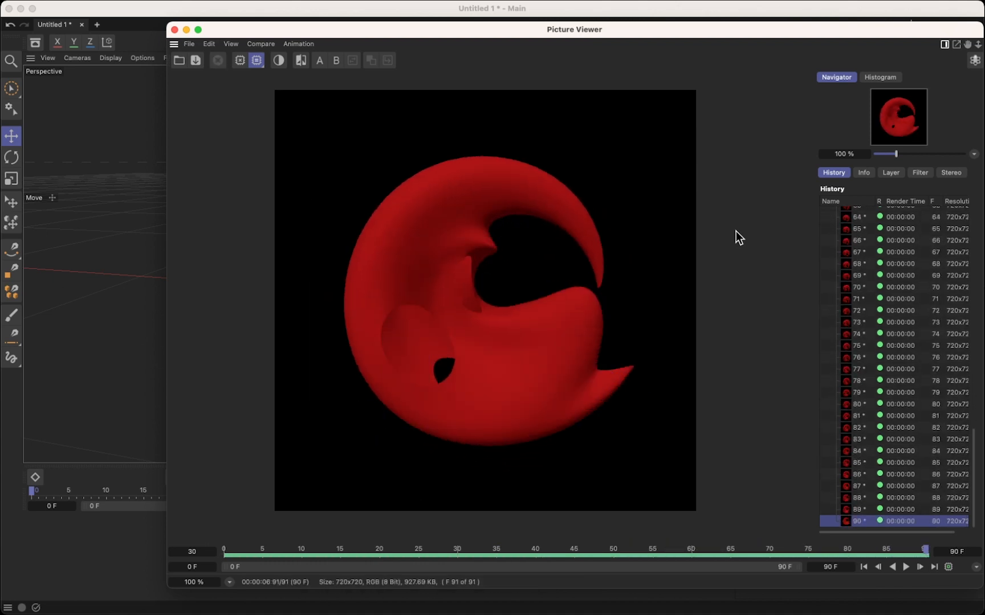
pyautogui.scroll(15, 910, 339)
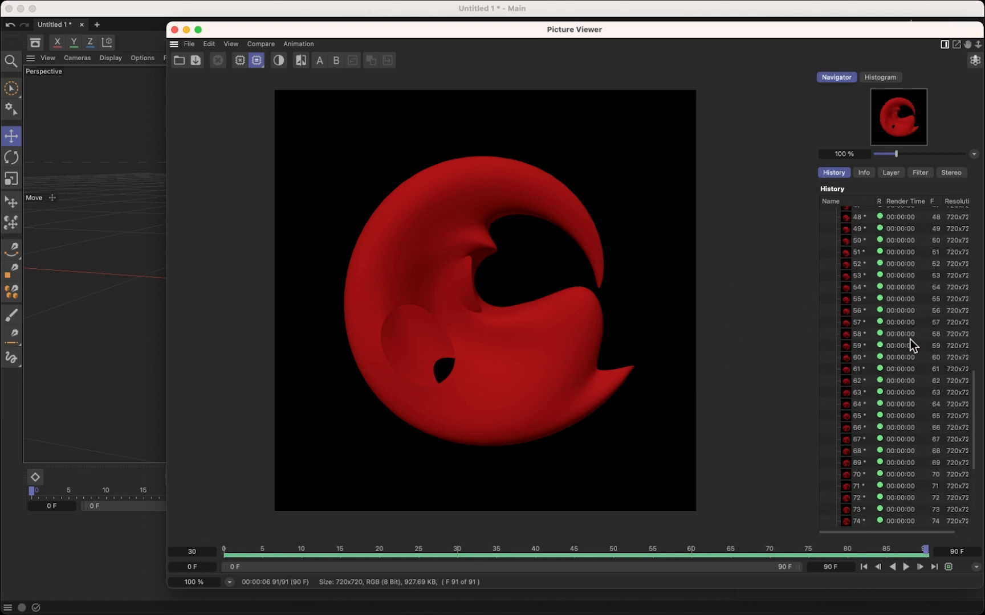
pyautogui.scroll(2, 896, 351)
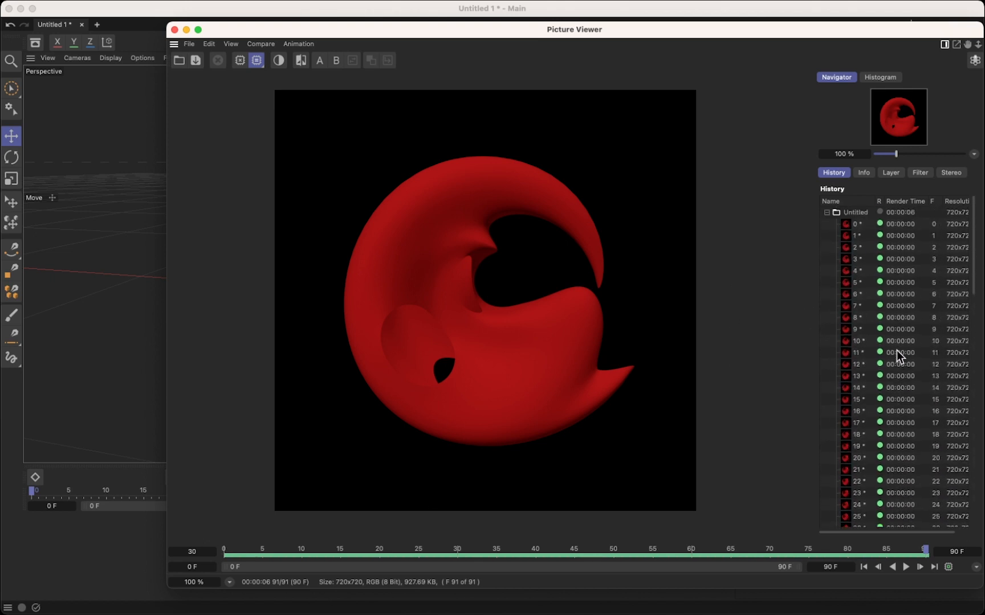
pyautogui.scroll(-6, 862, 330)
pyautogui.scroll(-10, 862, 335)
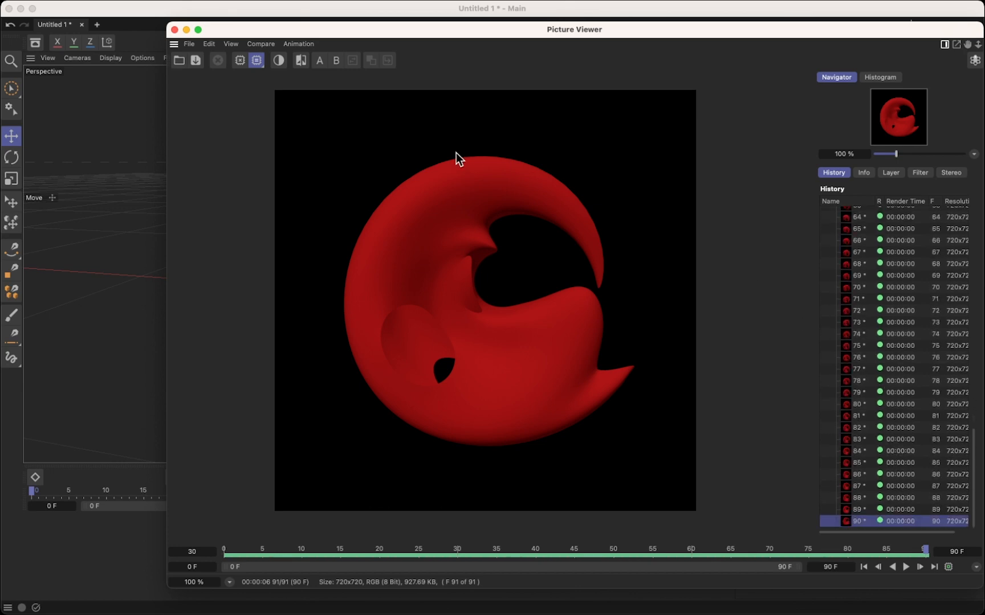
pyautogui.click(175, 30)
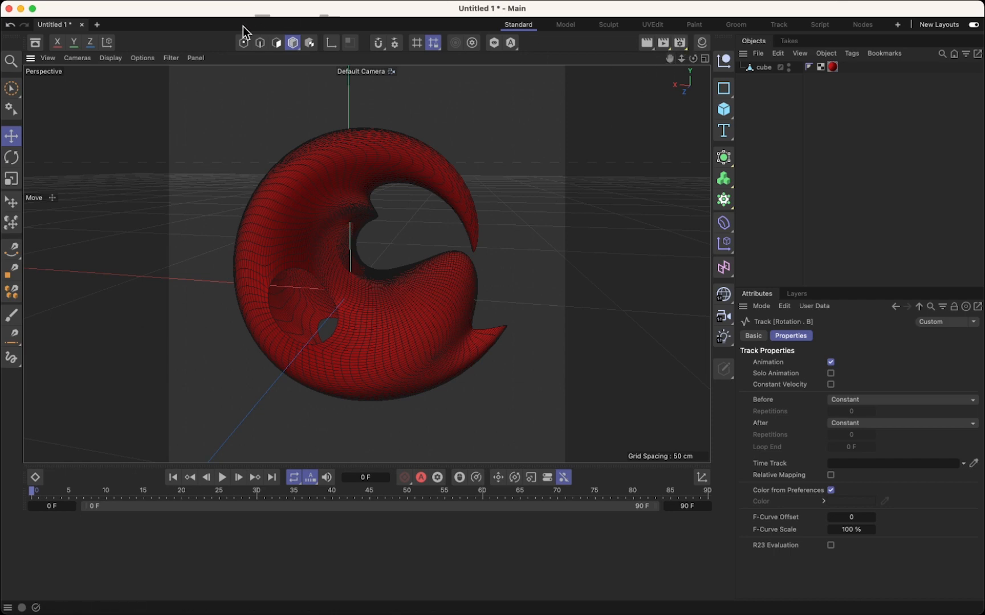
# Start an FBX export of the project with the file format Version 7.5 (2016/2017/2018) and expand the file format options.
pyautogui.moveTo(114, 6)
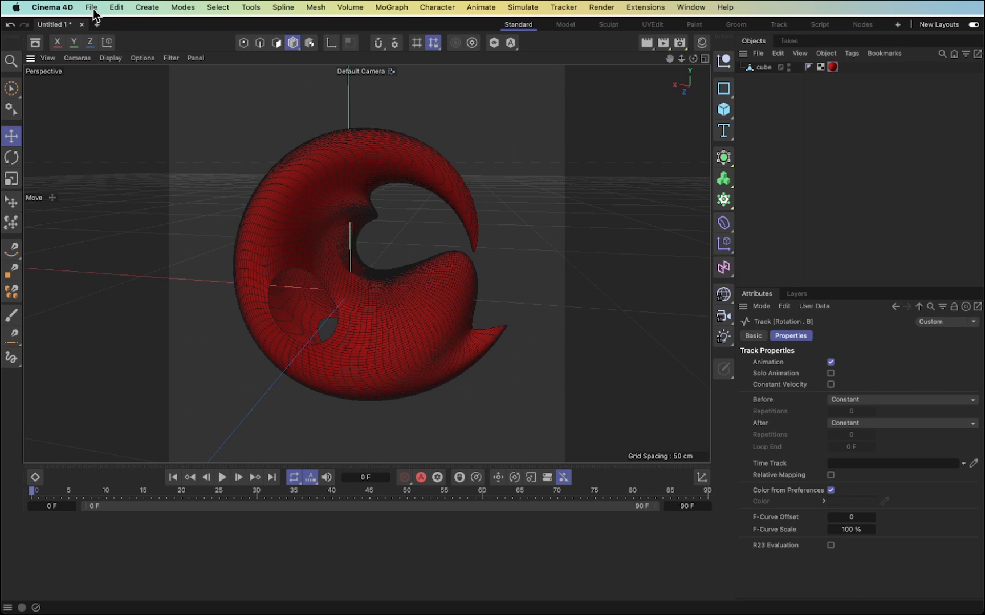
pyautogui.click(90, 7)
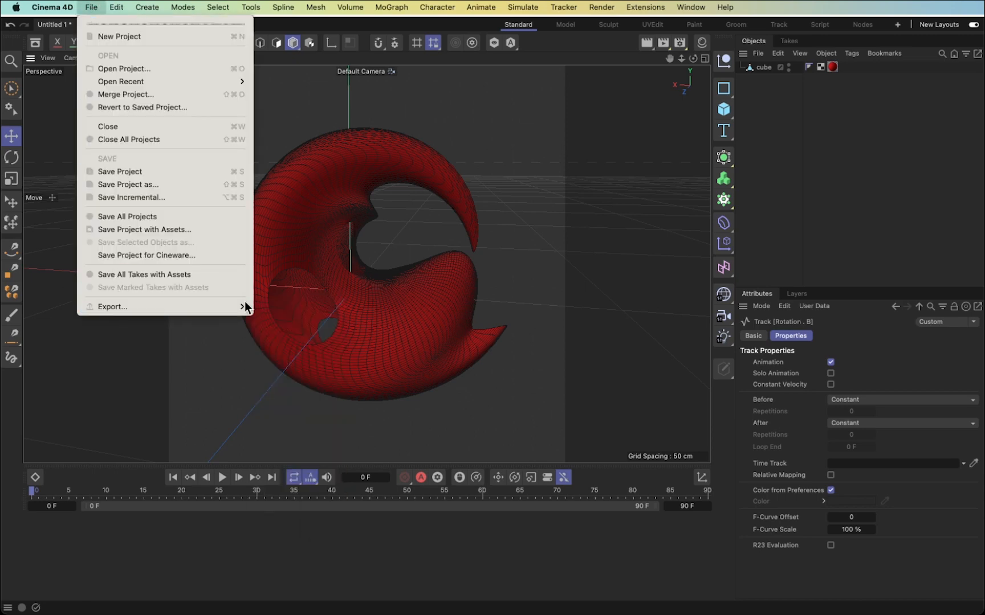
pyautogui.moveTo(231, 300)
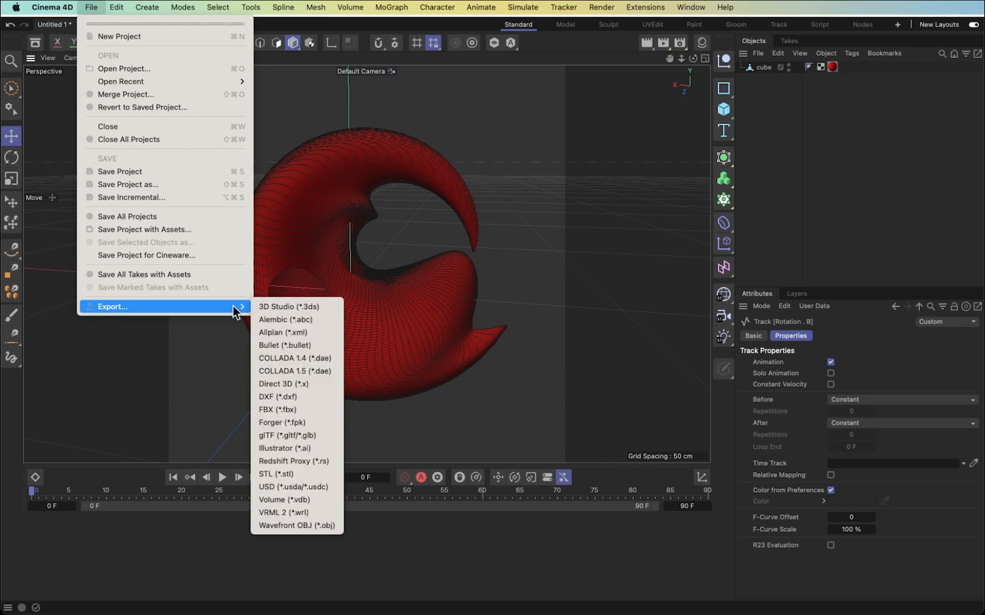
pyautogui.click(268, 410)
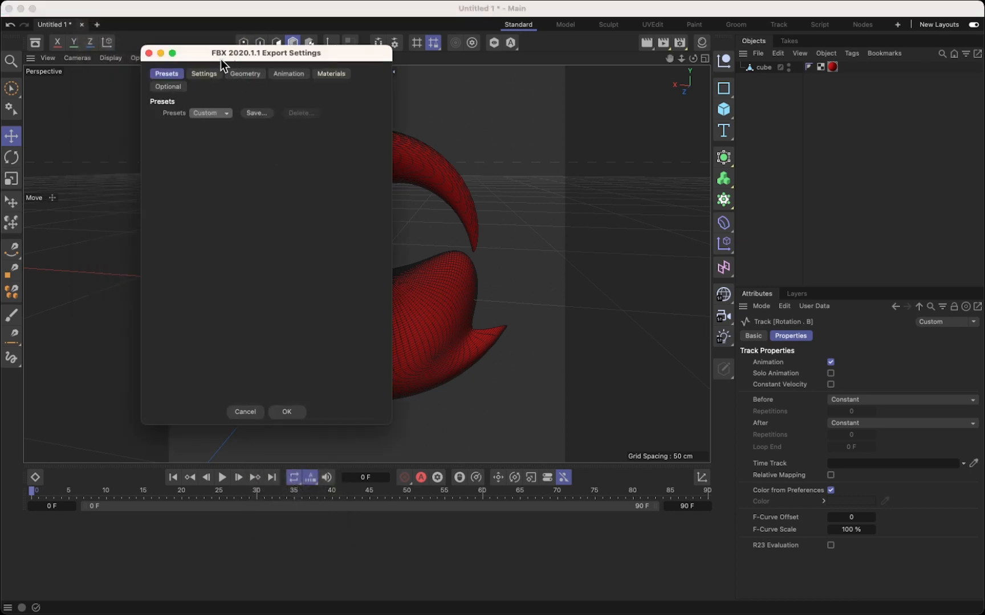
pyautogui.moveTo(221, 59); pyautogui.dragTo(630, 57)
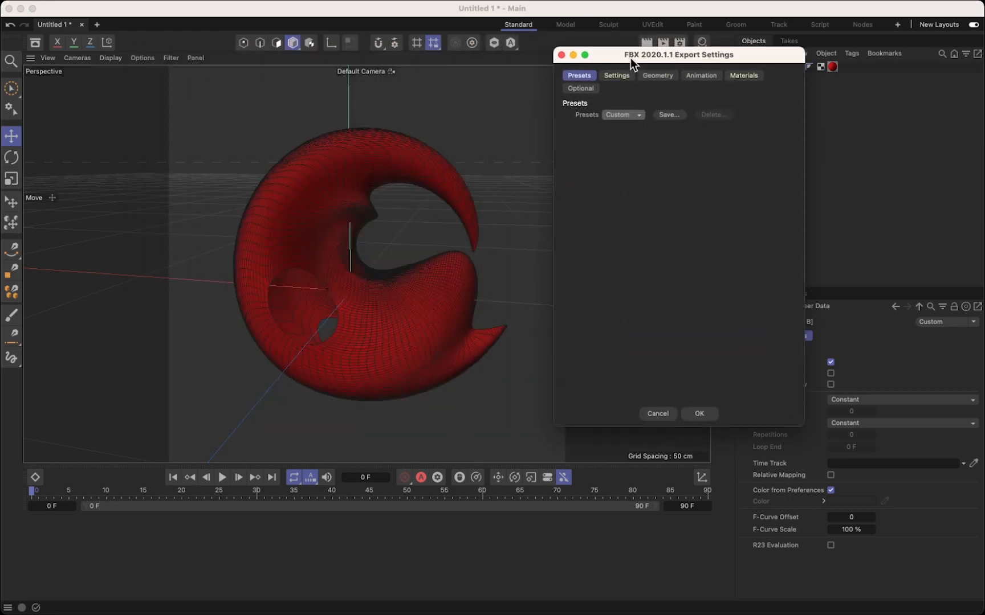
pyautogui.click(618, 76)
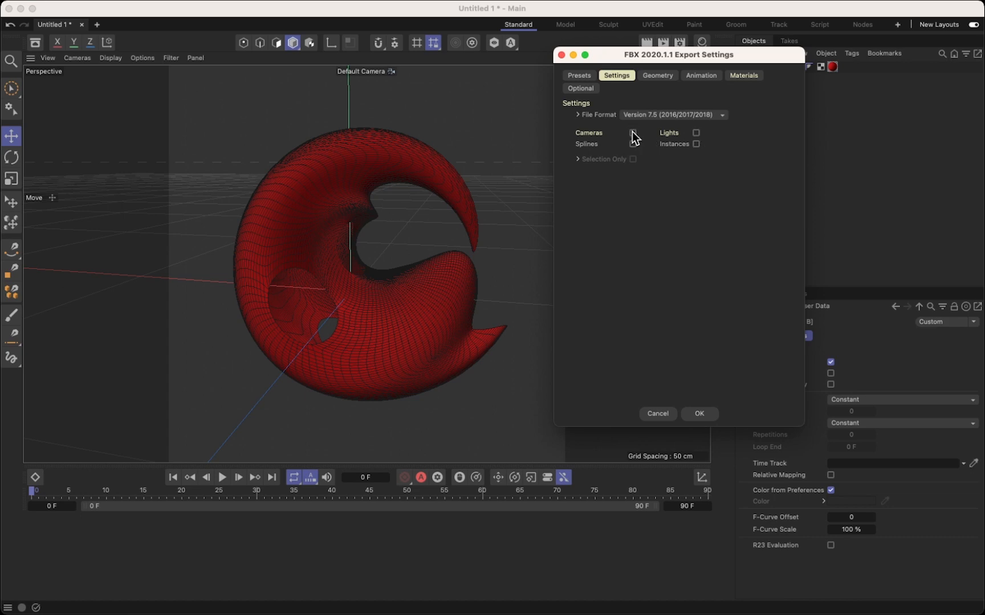
pyautogui.click(721, 114)
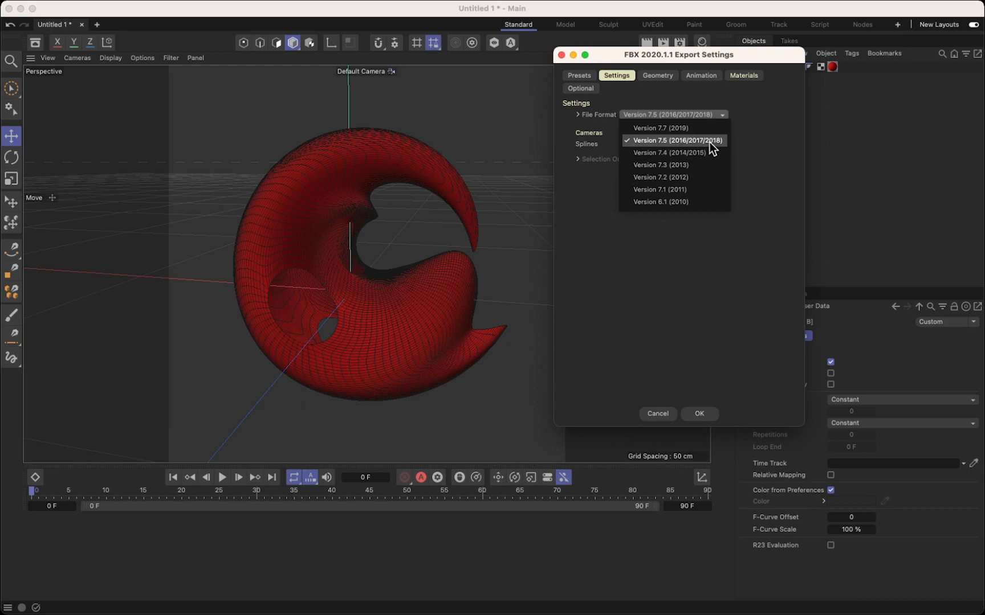
pyautogui.click(723, 141)
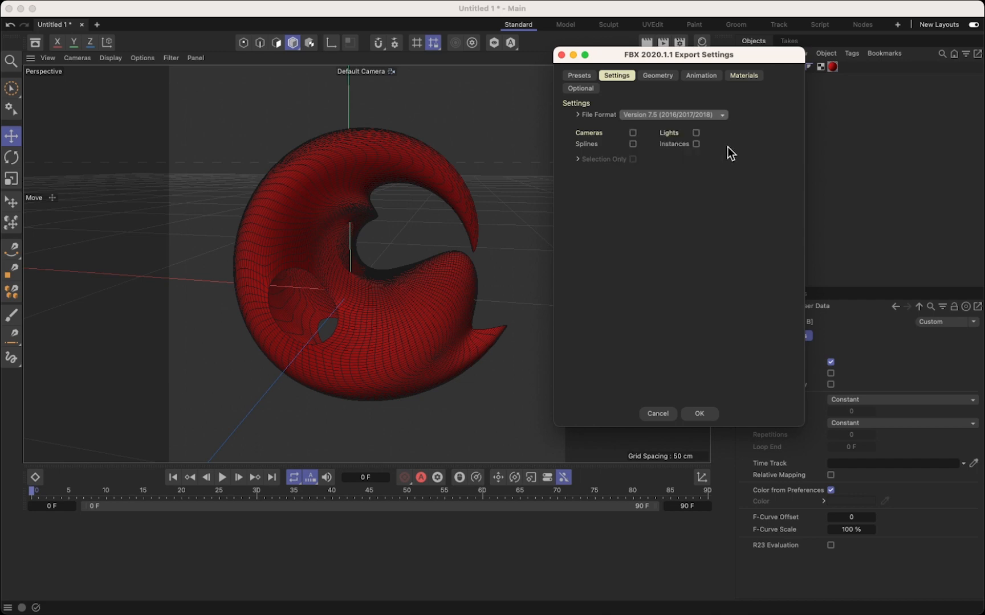
pyautogui.click(577, 114)
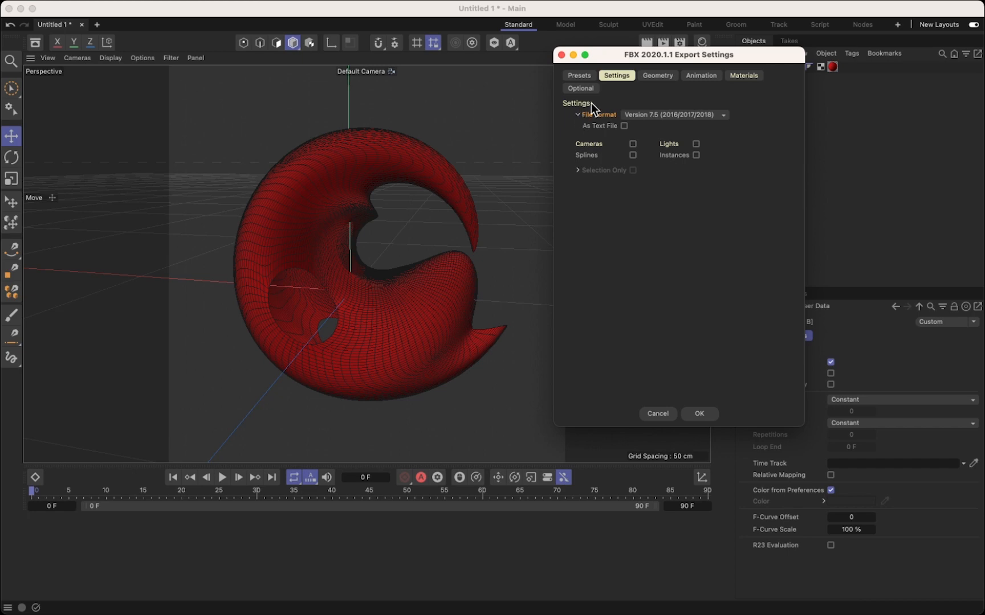
# Check the geometry export options and enable Tracks for the animation, keeping Bound Joints Only on.
pyautogui.click(656, 76)
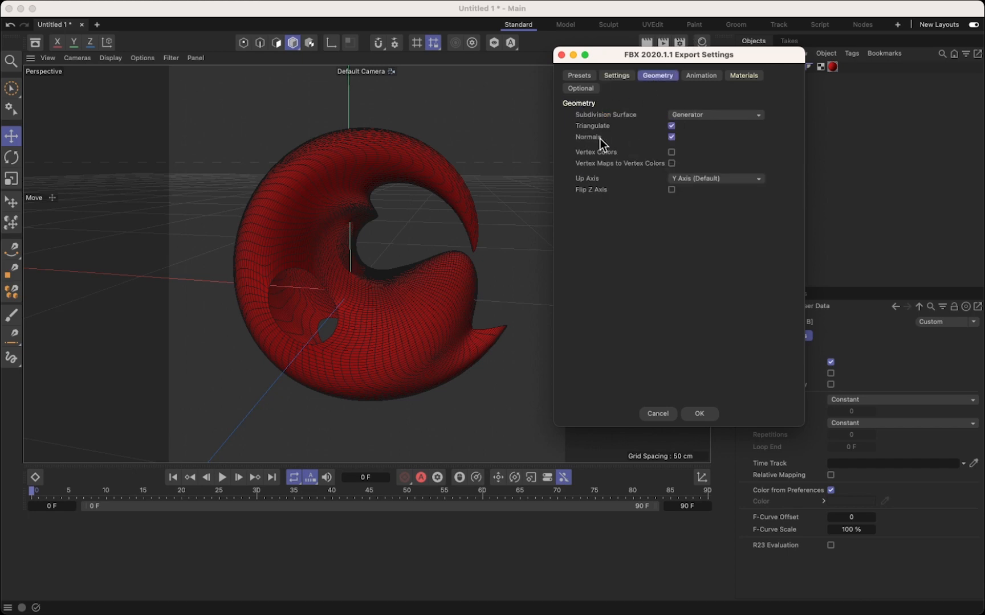
pyautogui.click(701, 77)
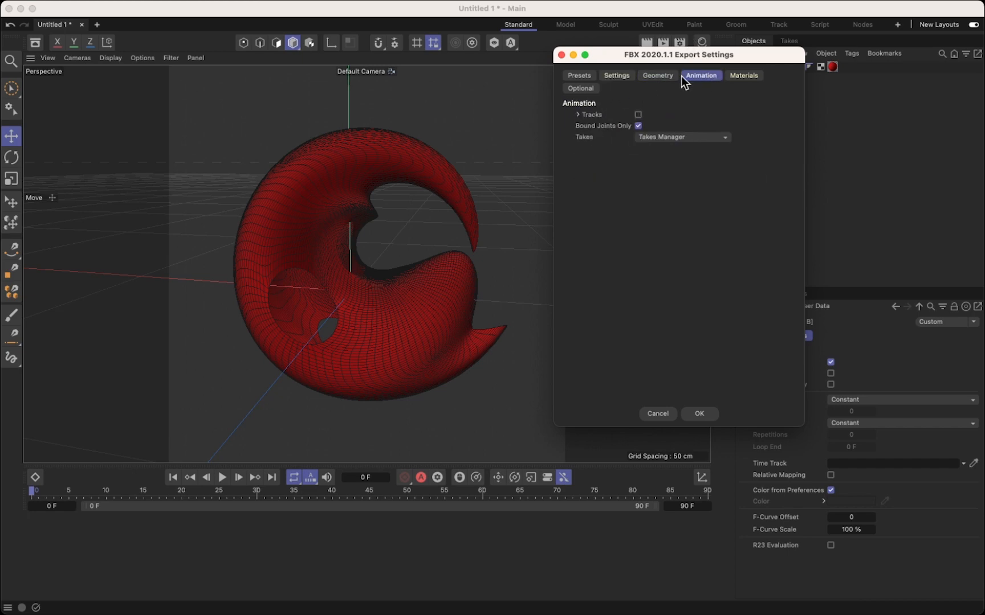
pyautogui.click(637, 114)
pyautogui.click(638, 125)
pyautogui.click(751, 112)
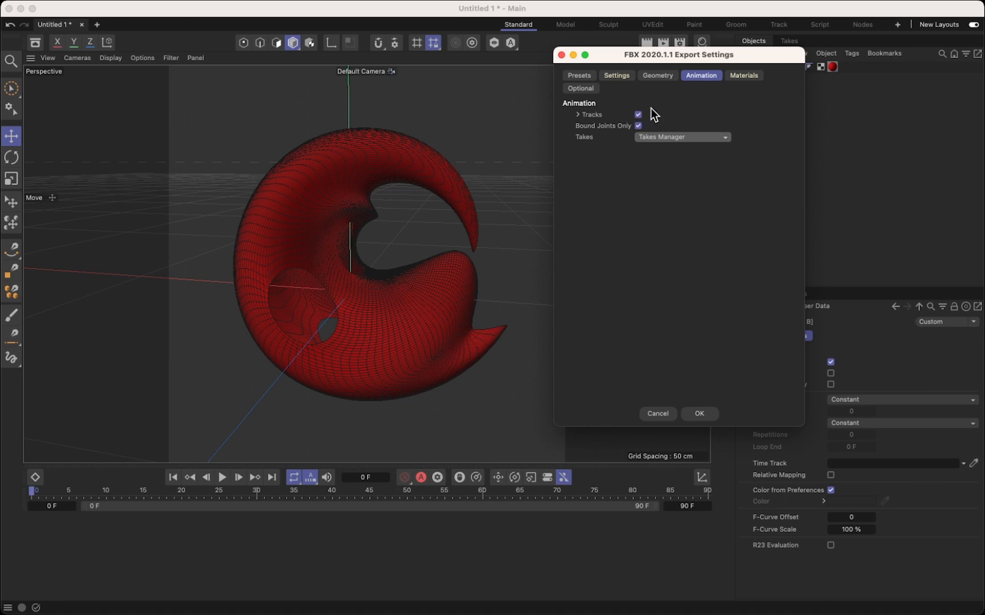
# Check the material export options, confirm the FBX settings, and save the file as Untitled 1.fbx in Downloads.
pyautogui.click(742, 78)
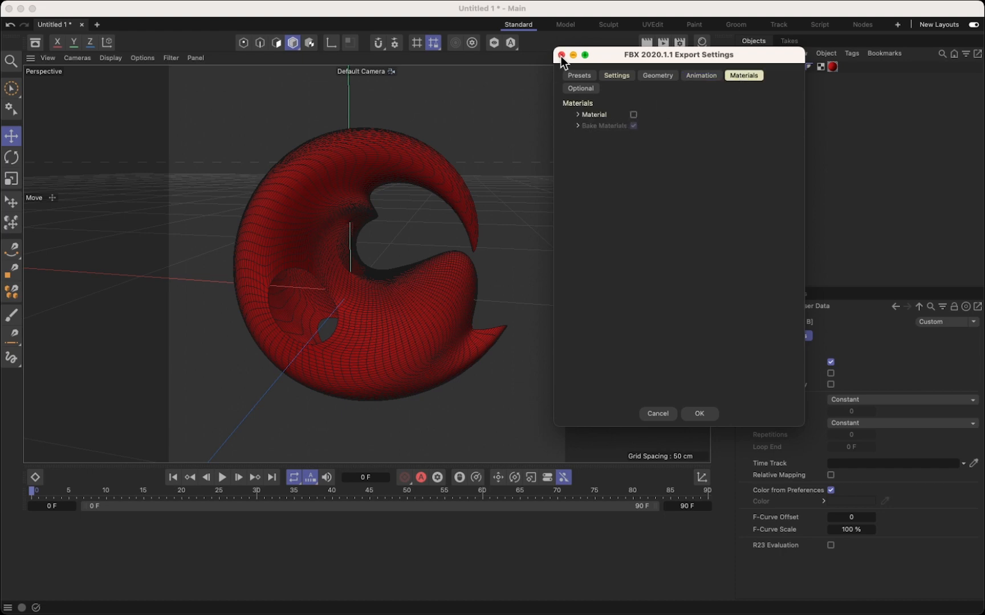
pyautogui.click(693, 413)
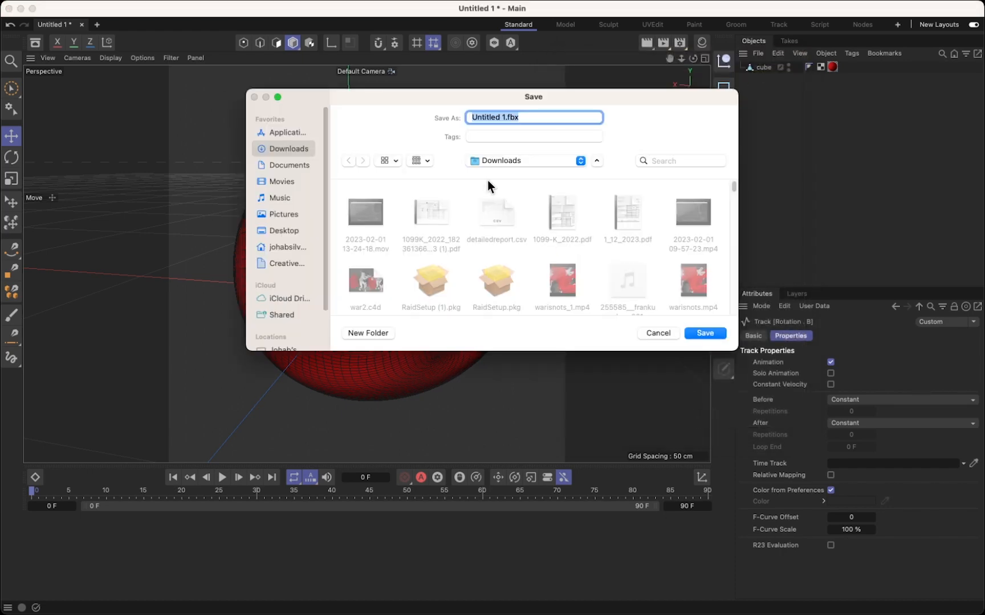
pyautogui.click(704, 332)
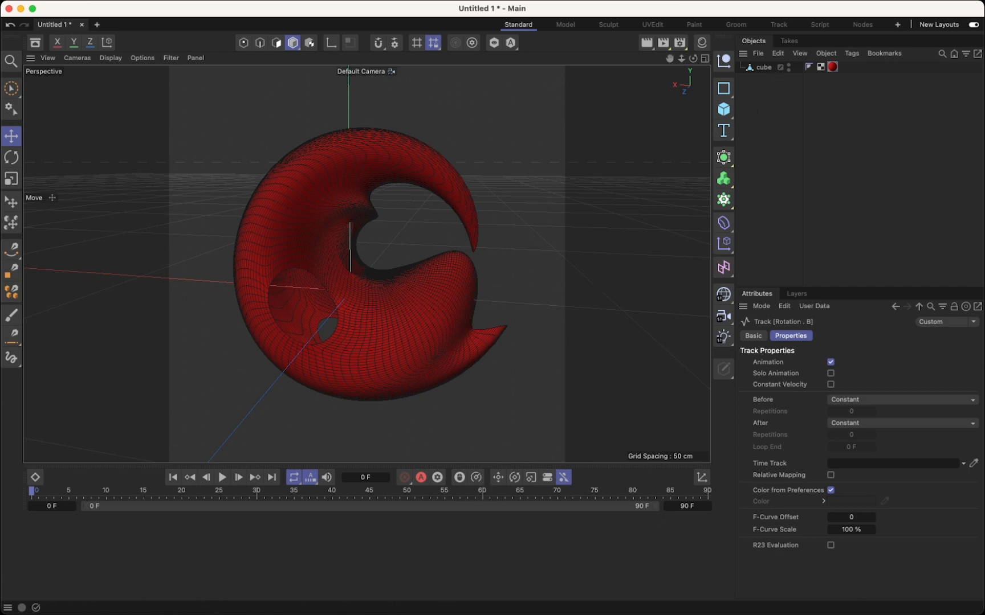
# Switch to QuickTime Player, play the rendered animation video1.mp4, and close the video.
pyautogui.click(474, 603)
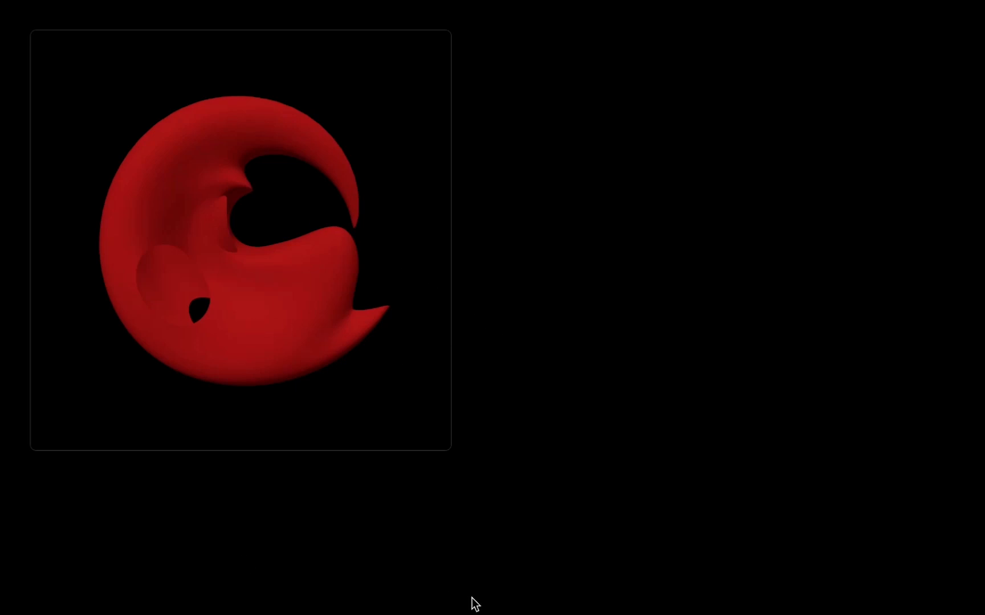
pyautogui.moveTo(282, 281)
pyautogui.click(239, 360)
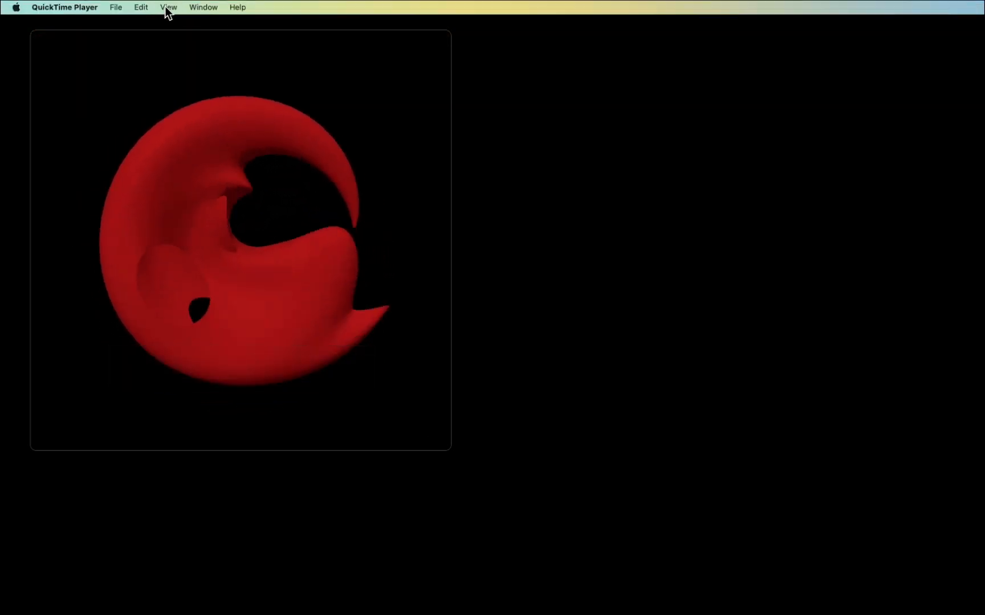
pyautogui.click(165, 7)
pyautogui.click(169, 269)
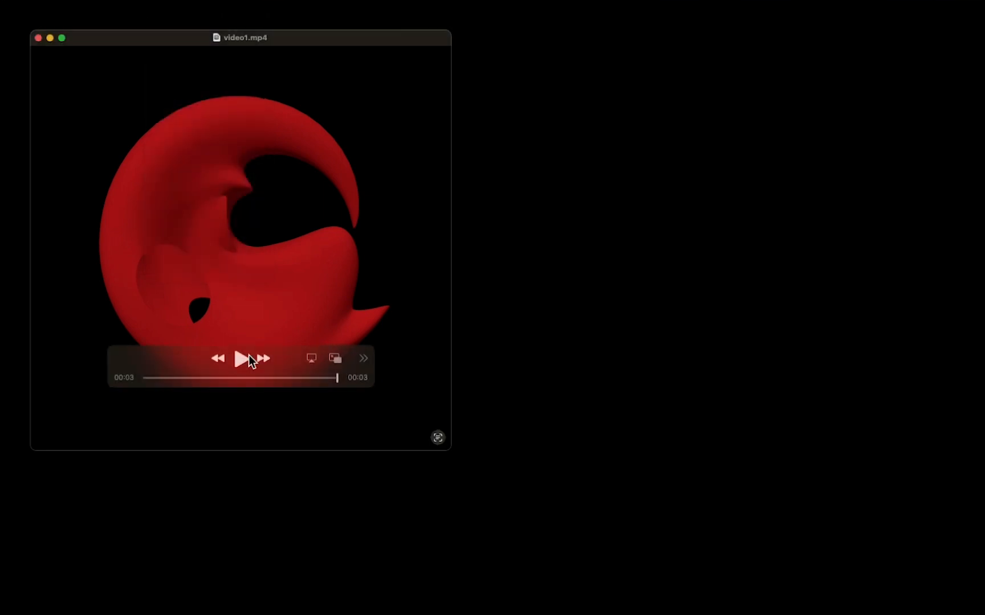
pyautogui.click(240, 358)
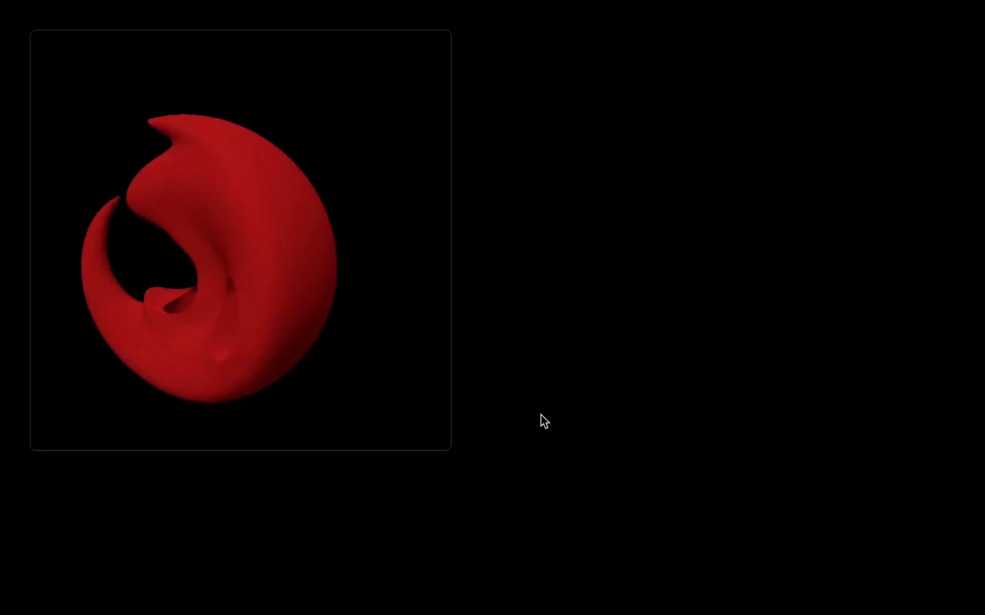
pyautogui.moveTo(176, 70)
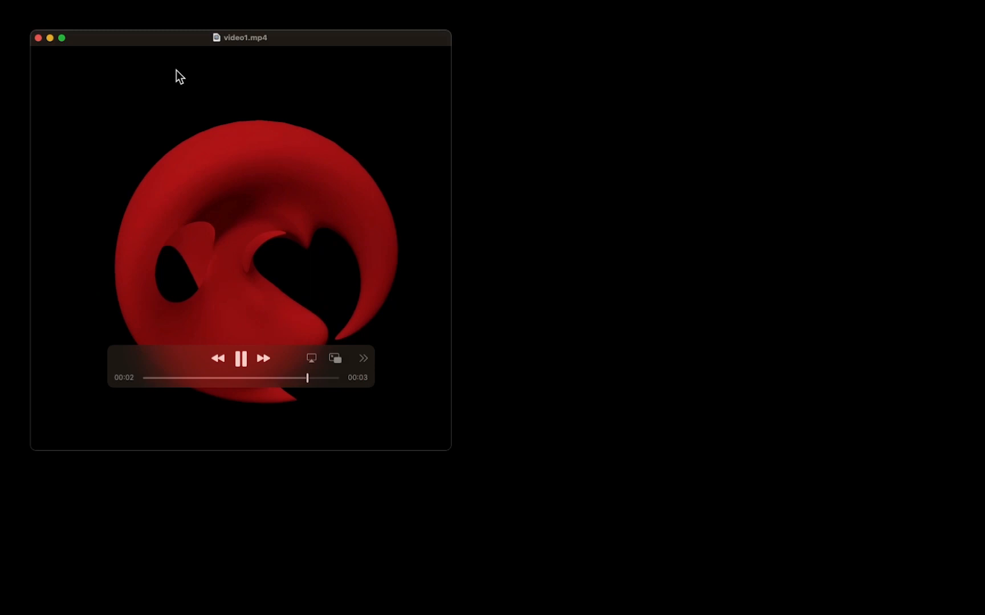
pyautogui.click(38, 38)
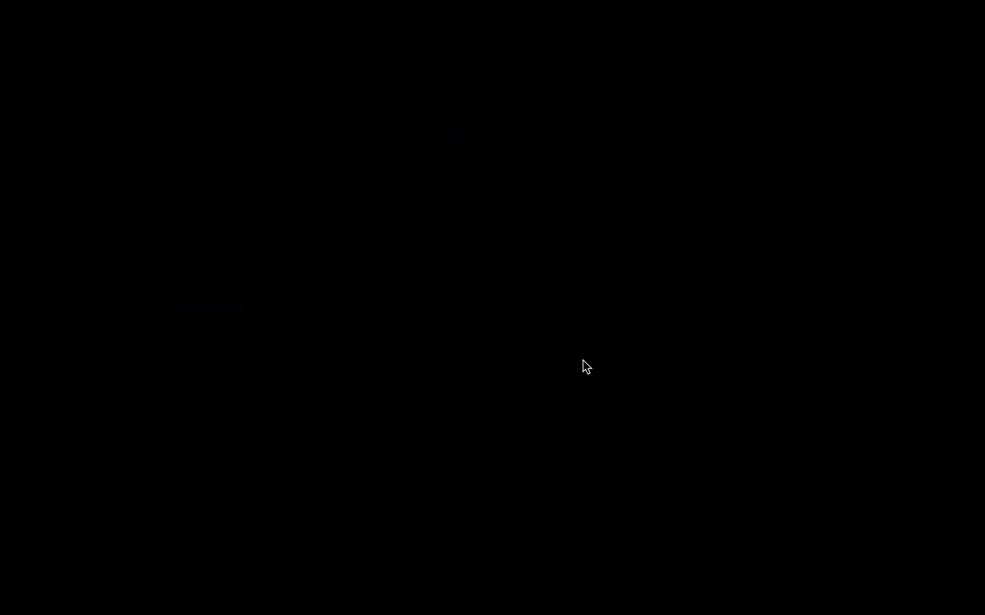